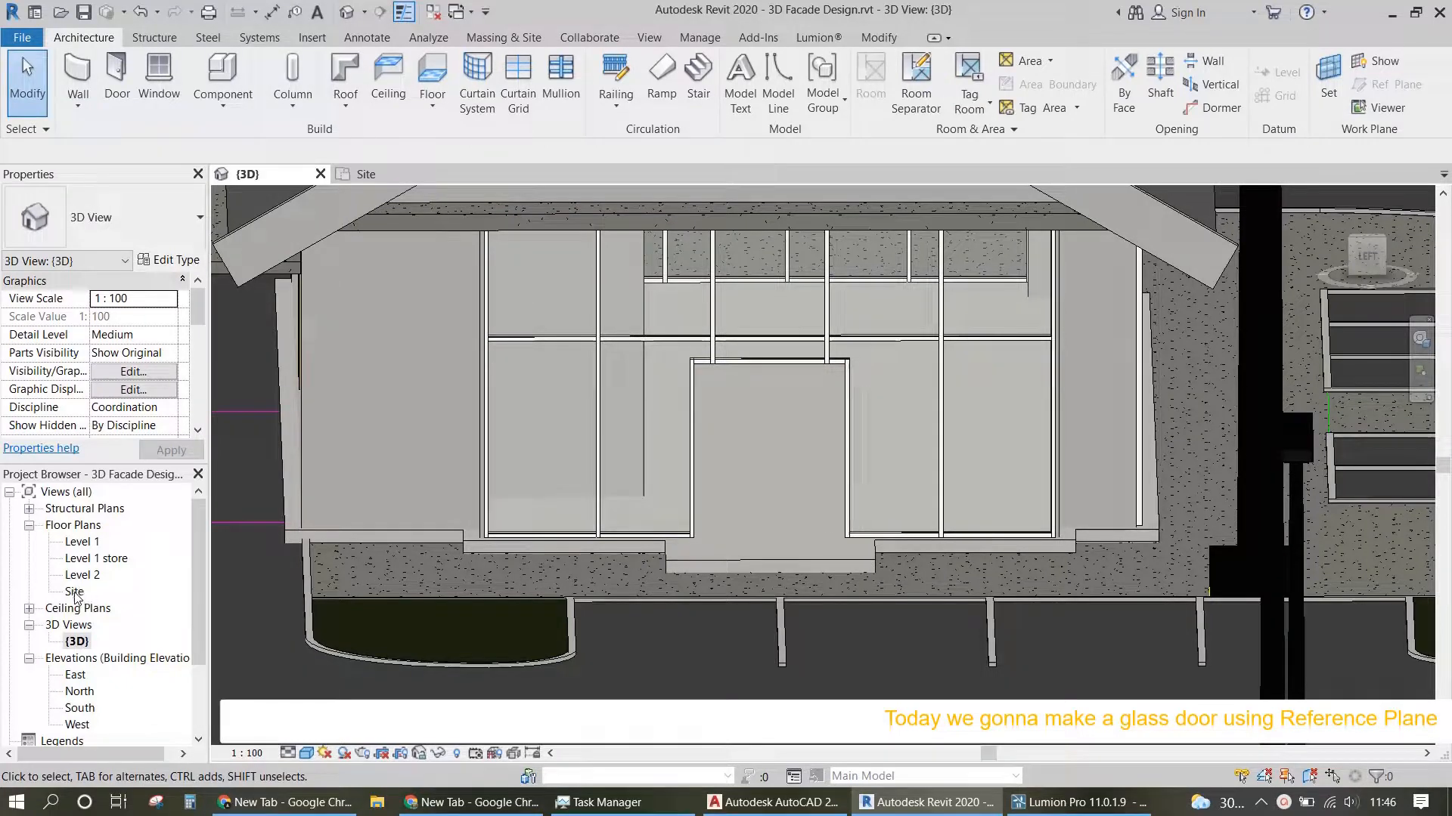
Step: In the Site floor plan, draw a vertical reference plane through the middle of the entrance glass wall and name it DOOR
{"action": "double_click", "coordinate": [74, 592]}
{"action": "scroll", "coordinate": [618, 490], "scroll_direction": "up", "scroll_amount": 5}
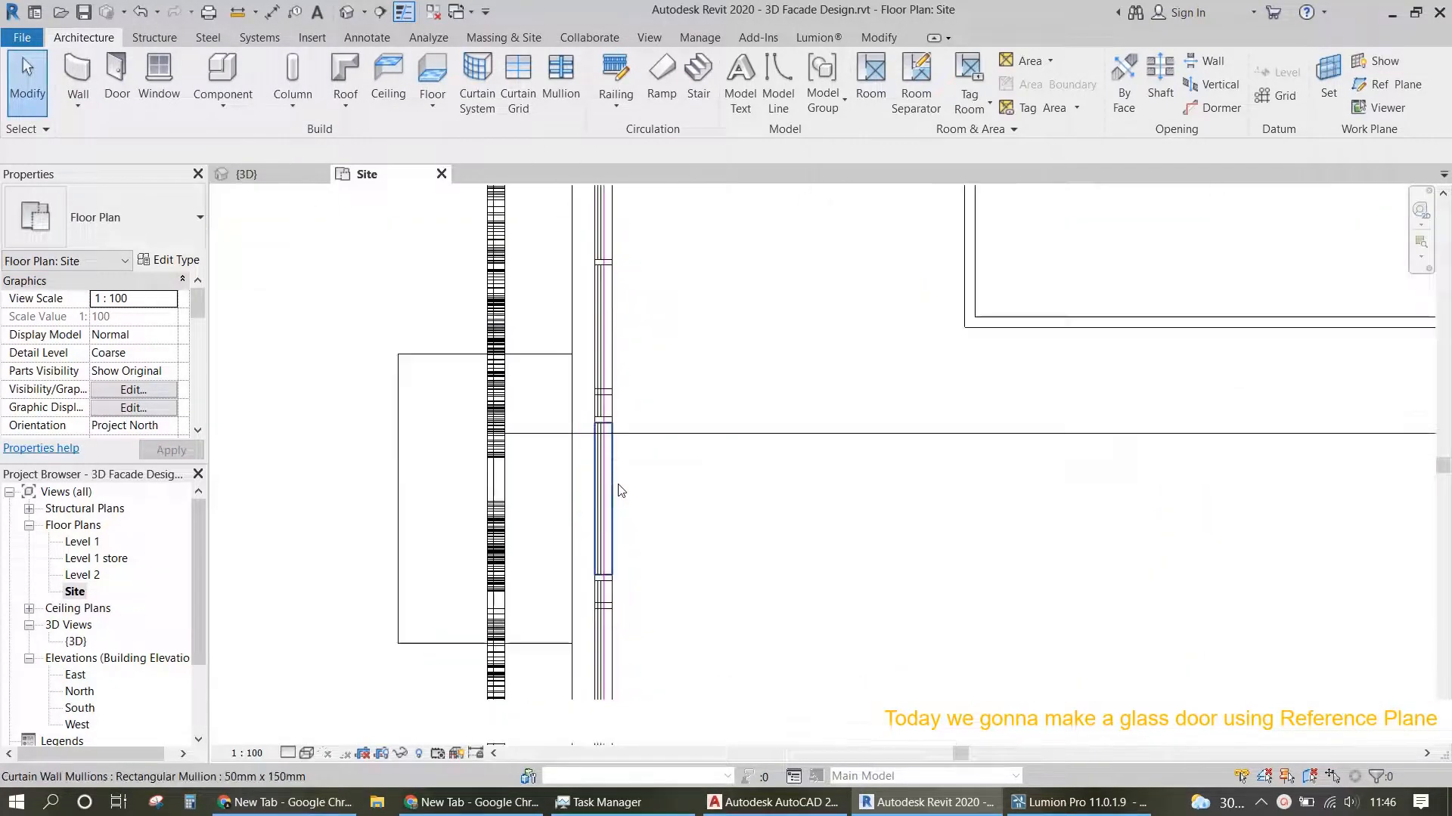
{"action": "middle_click_drag", "start_coordinate": [621, 498], "coordinate": [776, 569]}
{"action": "scroll", "coordinate": [763, 635], "scroll_direction": "down", "scroll_amount": 3}
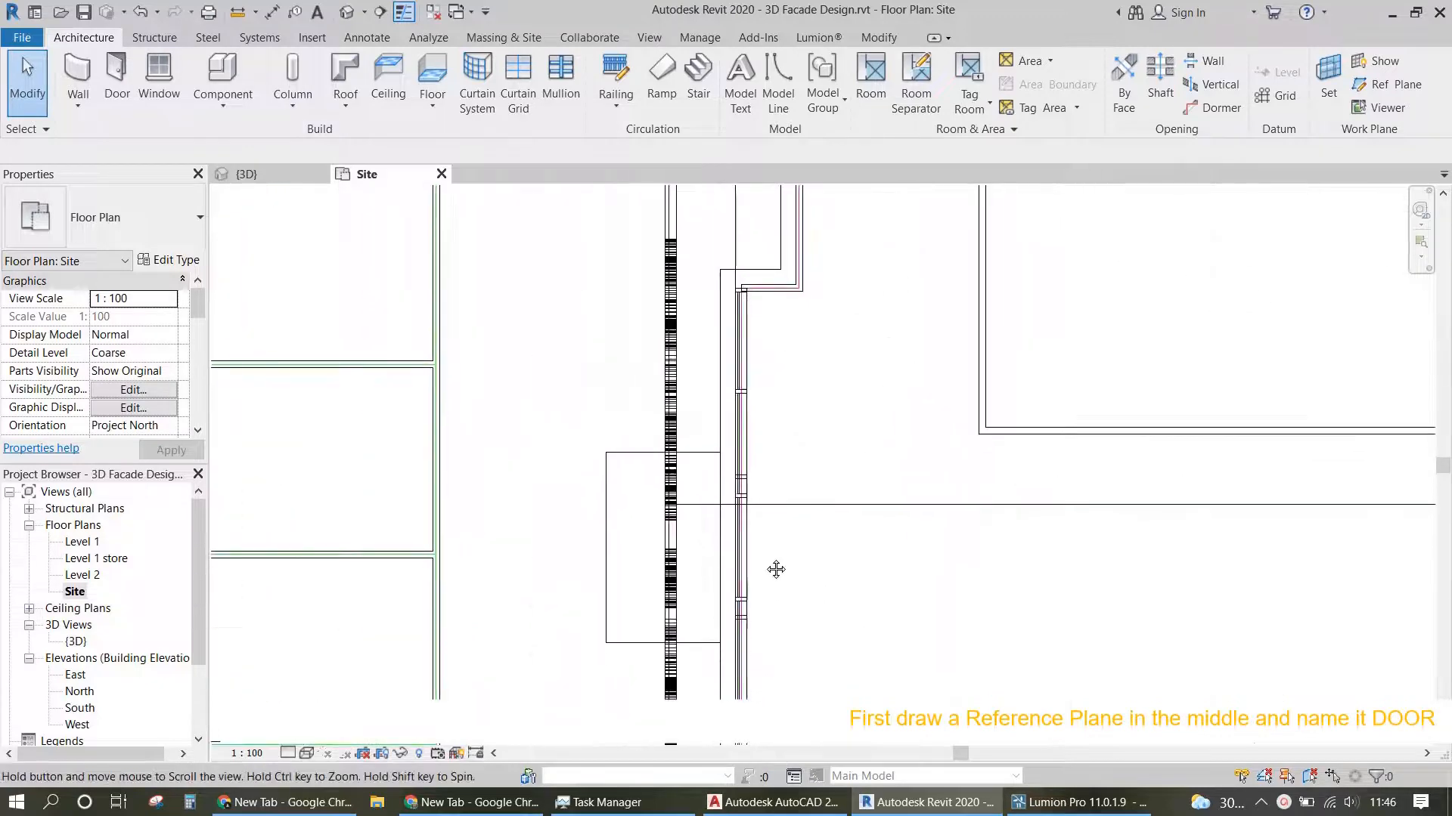
{"action": "scroll", "coordinate": [776, 569], "scroll_direction": "up", "scroll_amount": 3}
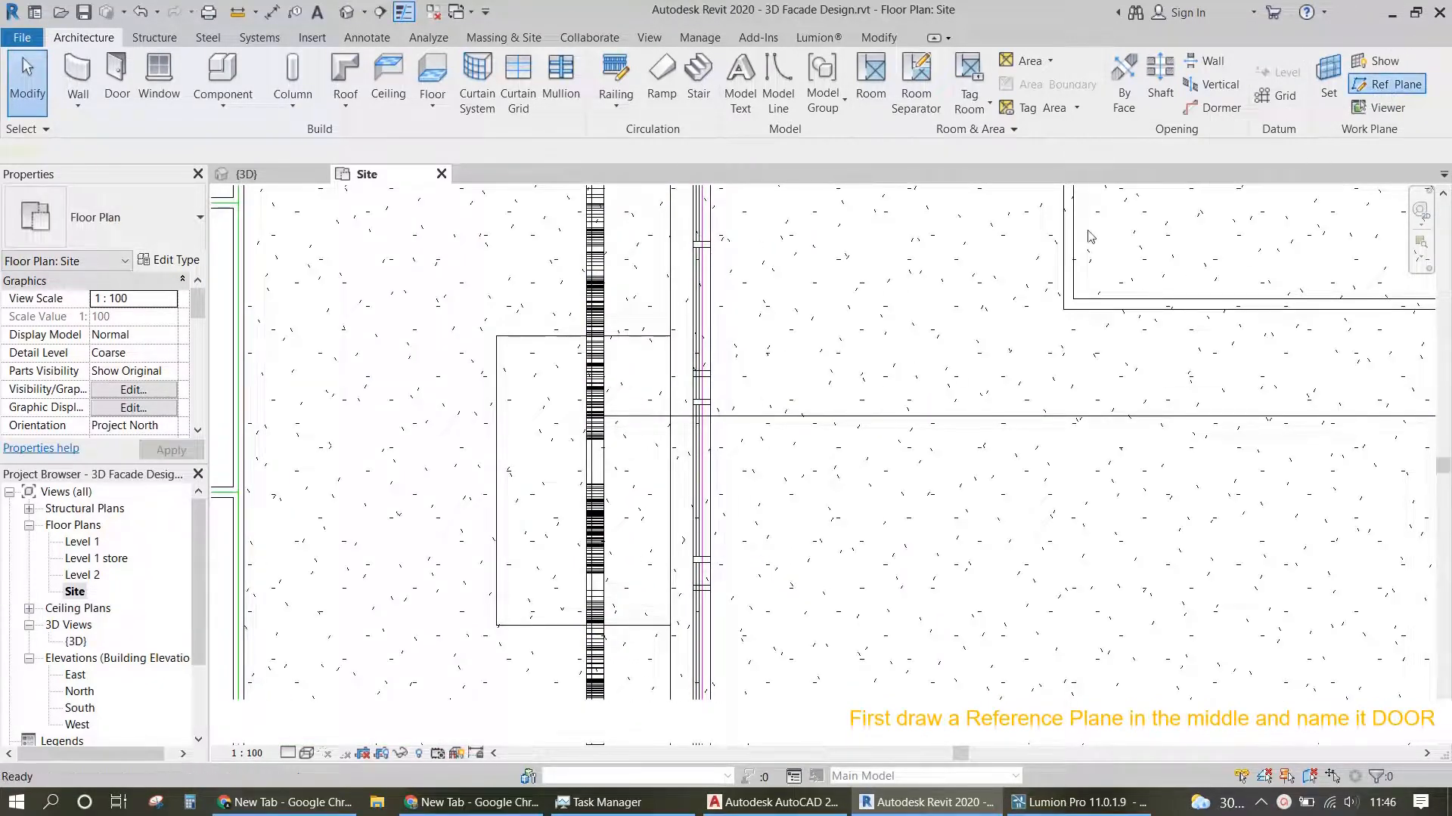
{"action": "left_click", "coordinate": [1396, 85]}
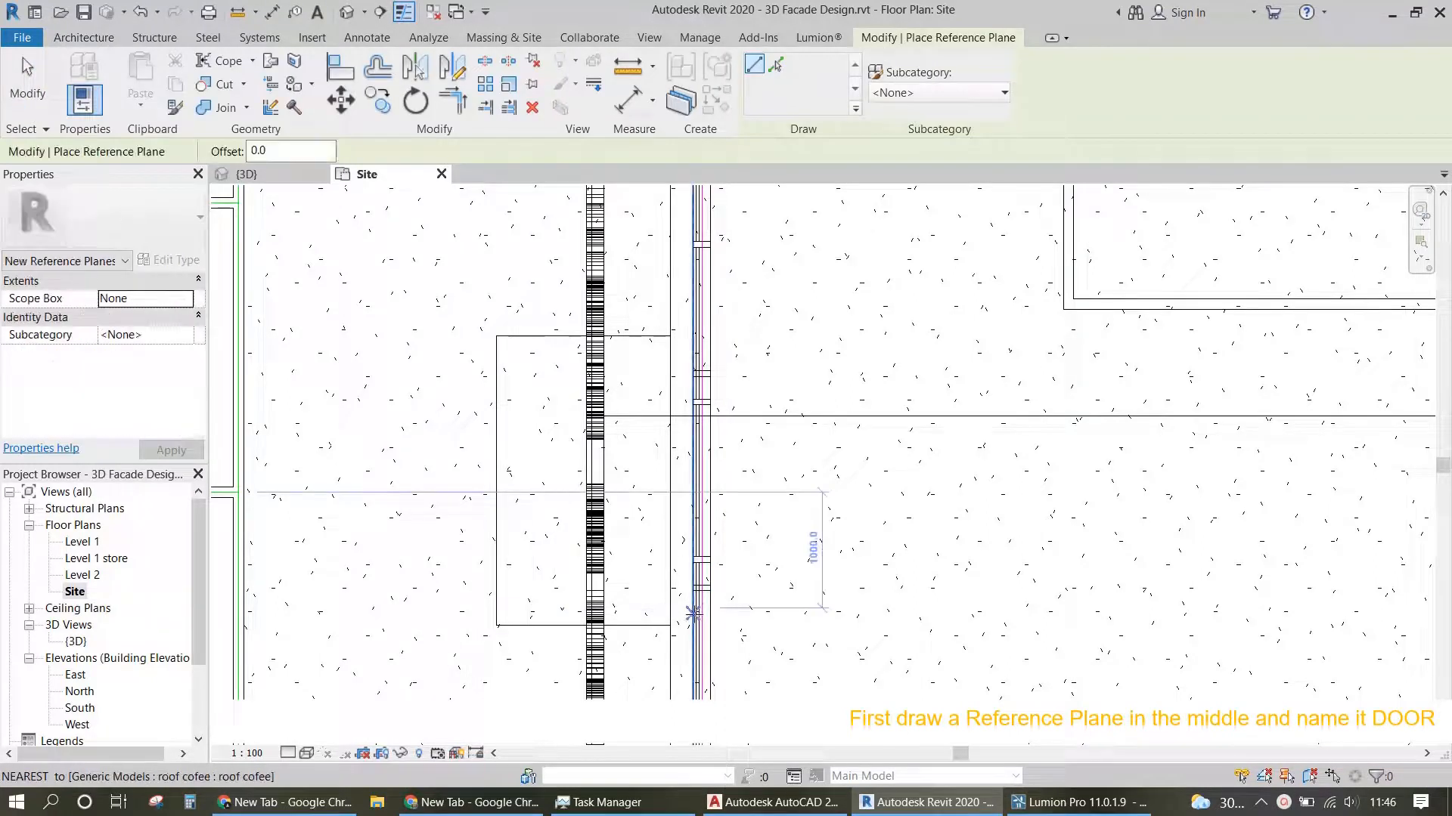
{"action": "left_click", "coordinate": [702, 616]}
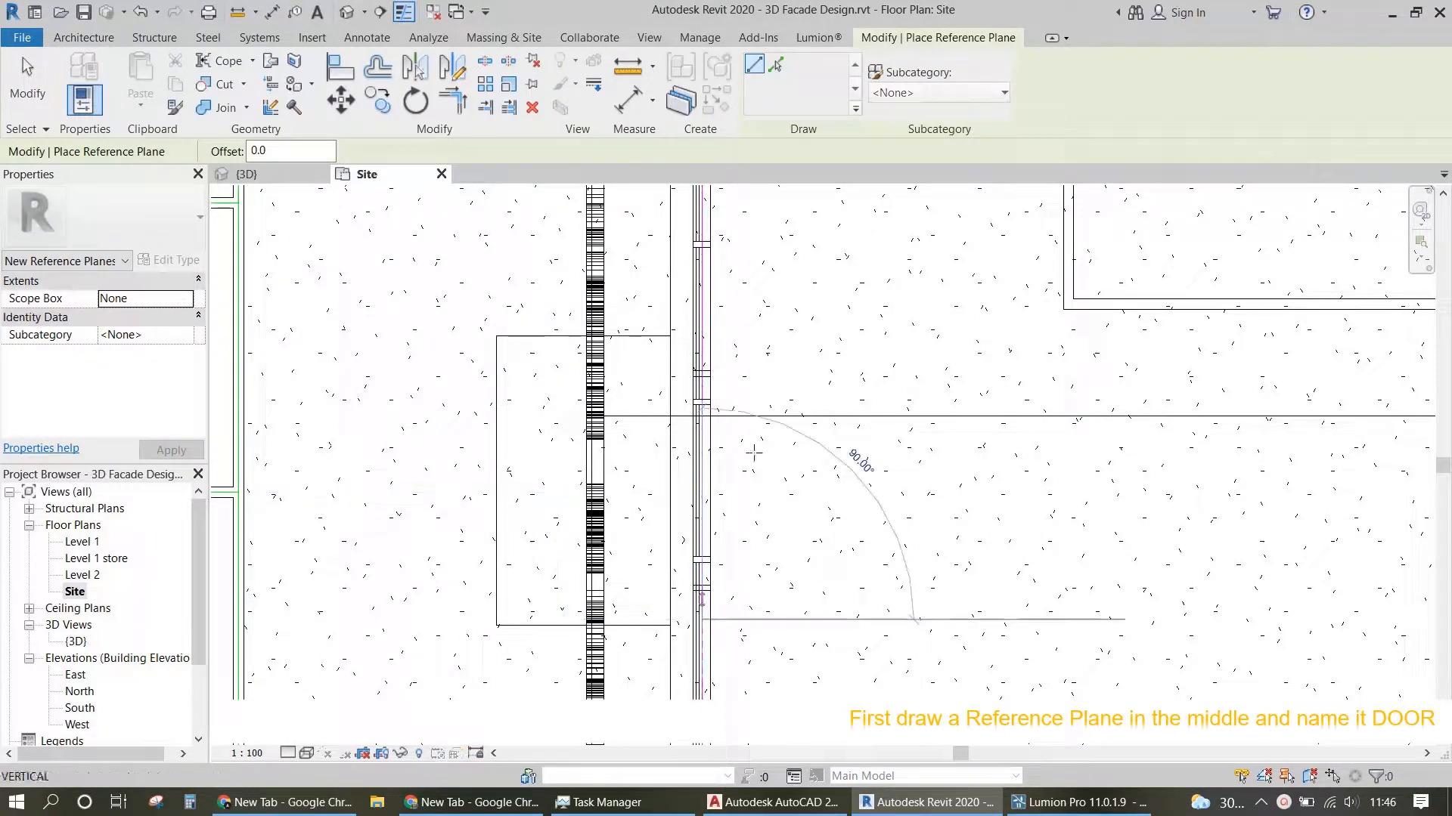
{"action": "left_click", "coordinate": [702, 276]}
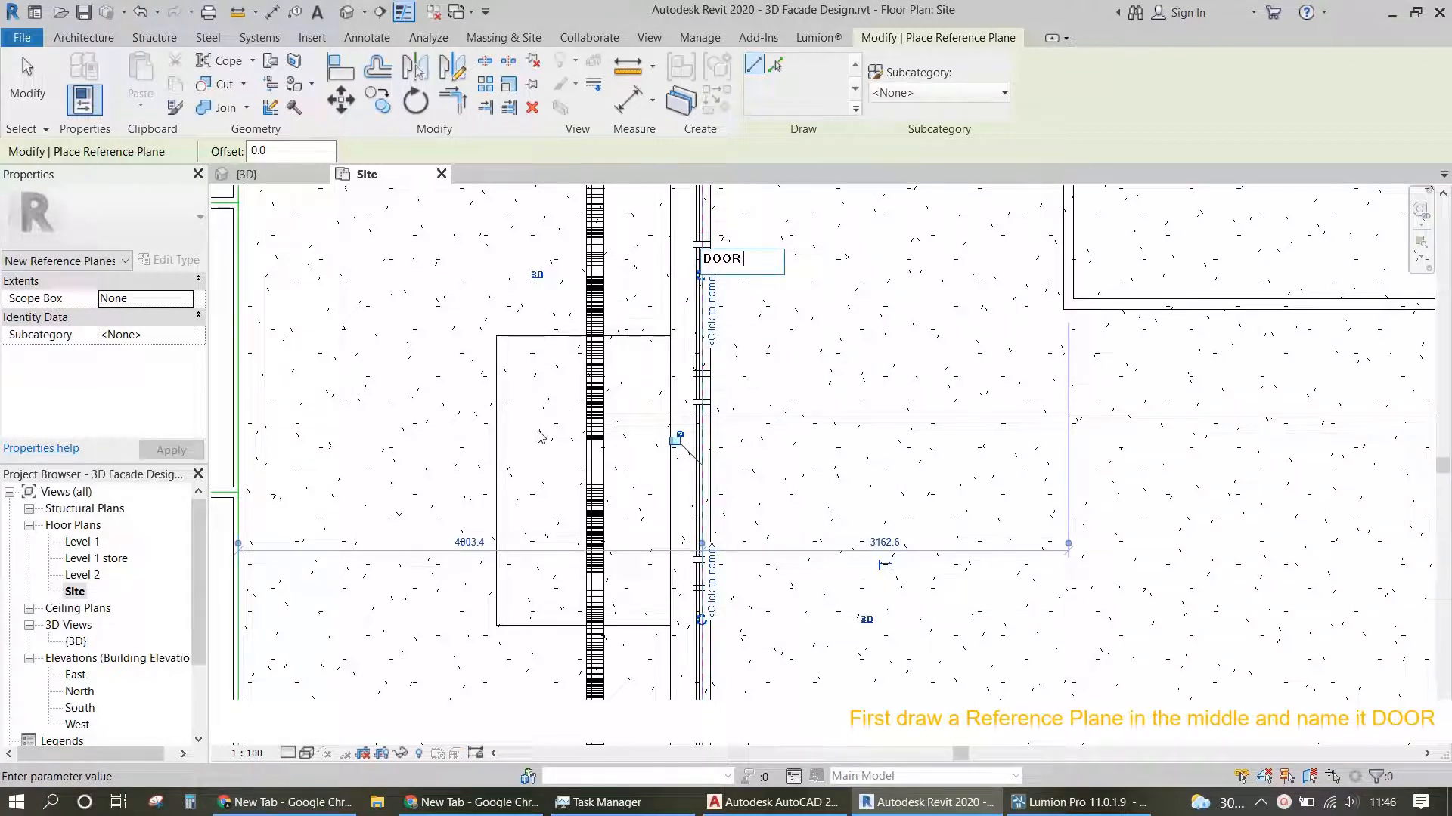
{"action": "key", "text": "Return"}
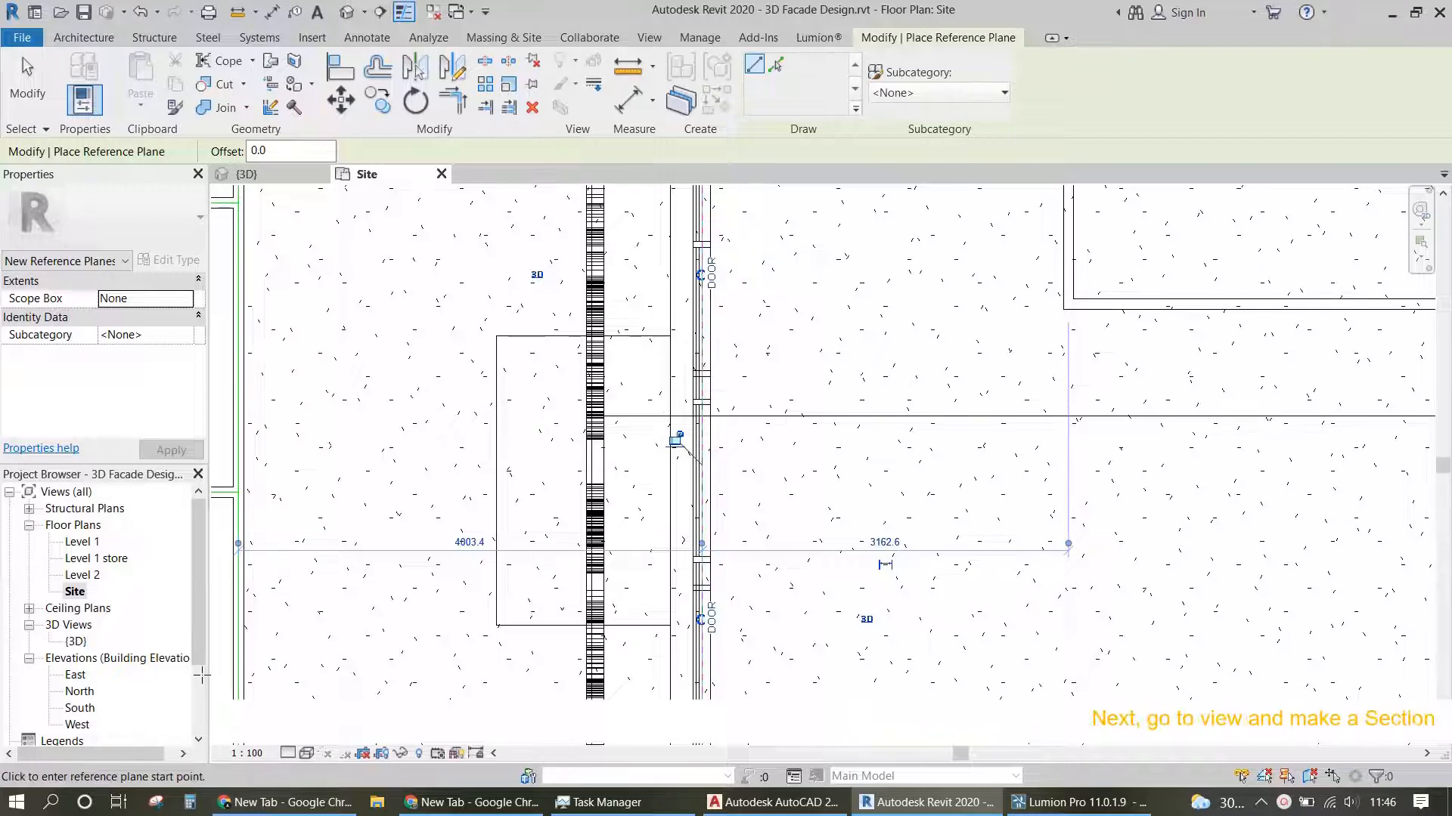
{"action": "scroll", "coordinate": [598, 494], "scroll_direction": "down", "scroll_amount": 6}
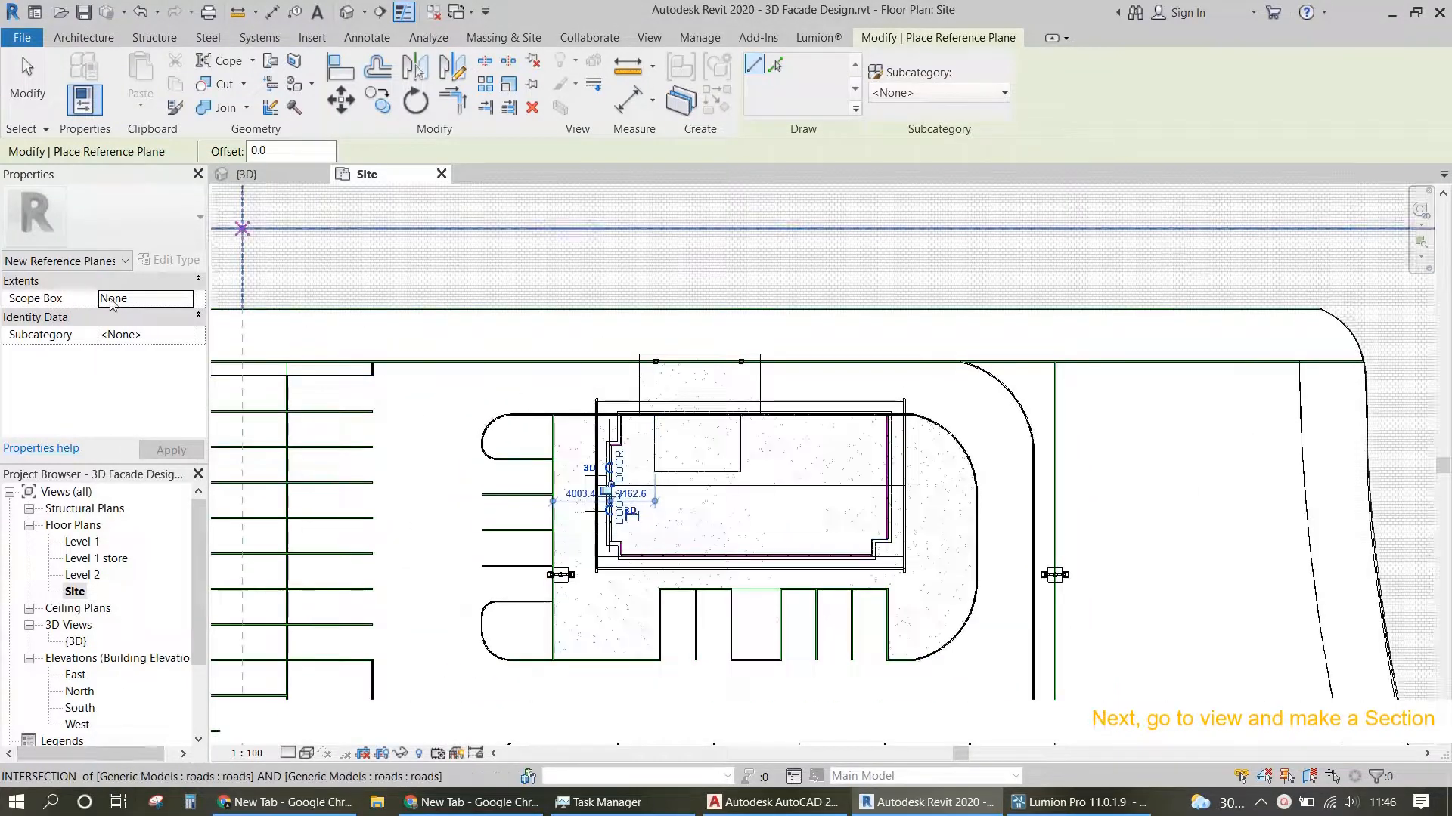
{"action": "left_click", "coordinate": [27, 84]}
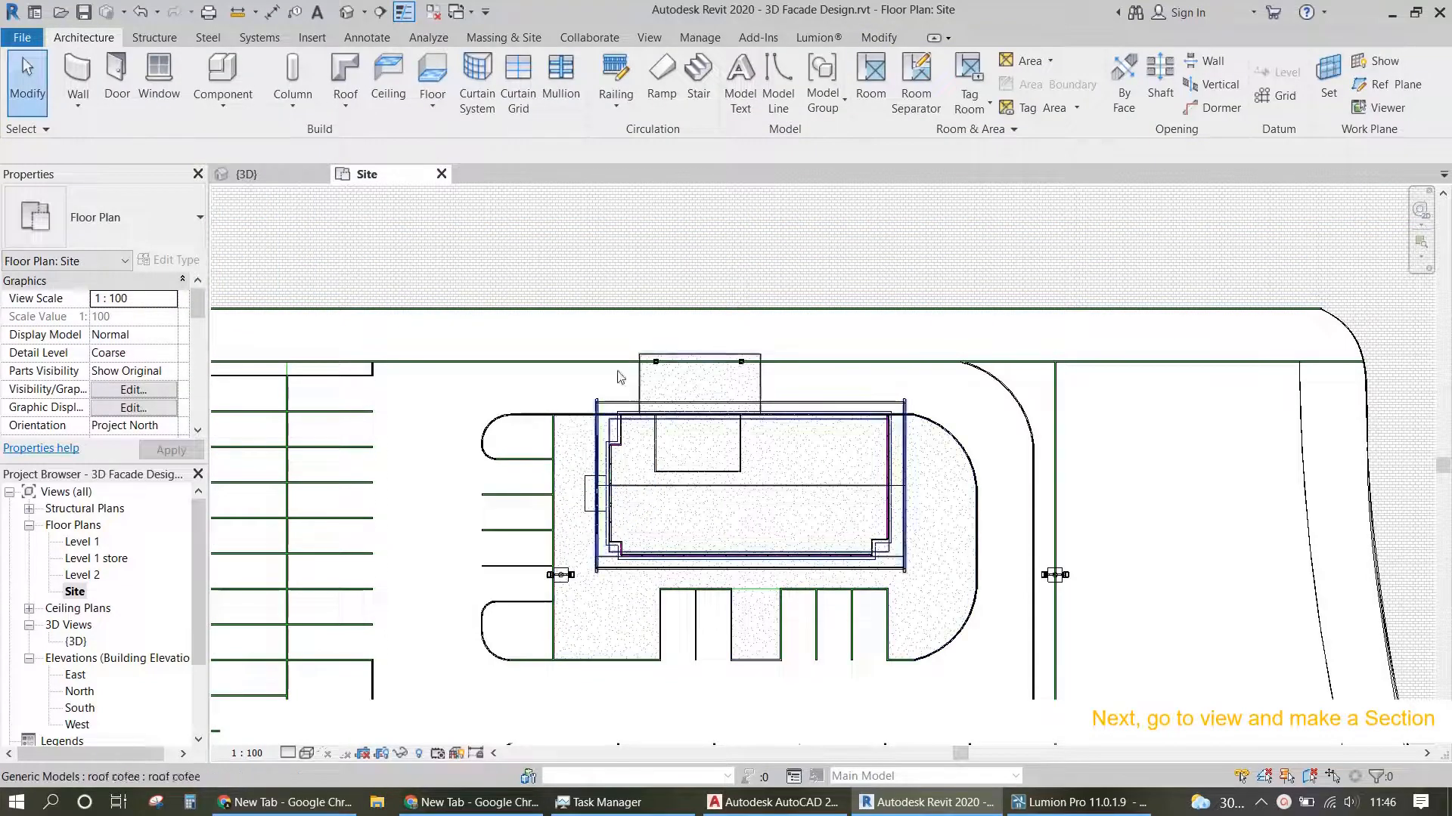
Step: Draw a vertical building section line in front of the entrance facade, looking toward the building, and shorten its view depth to end inside the building
{"action": "left_click", "coordinate": [654, 41]}
{"action": "left_click", "coordinate": [576, 94]}
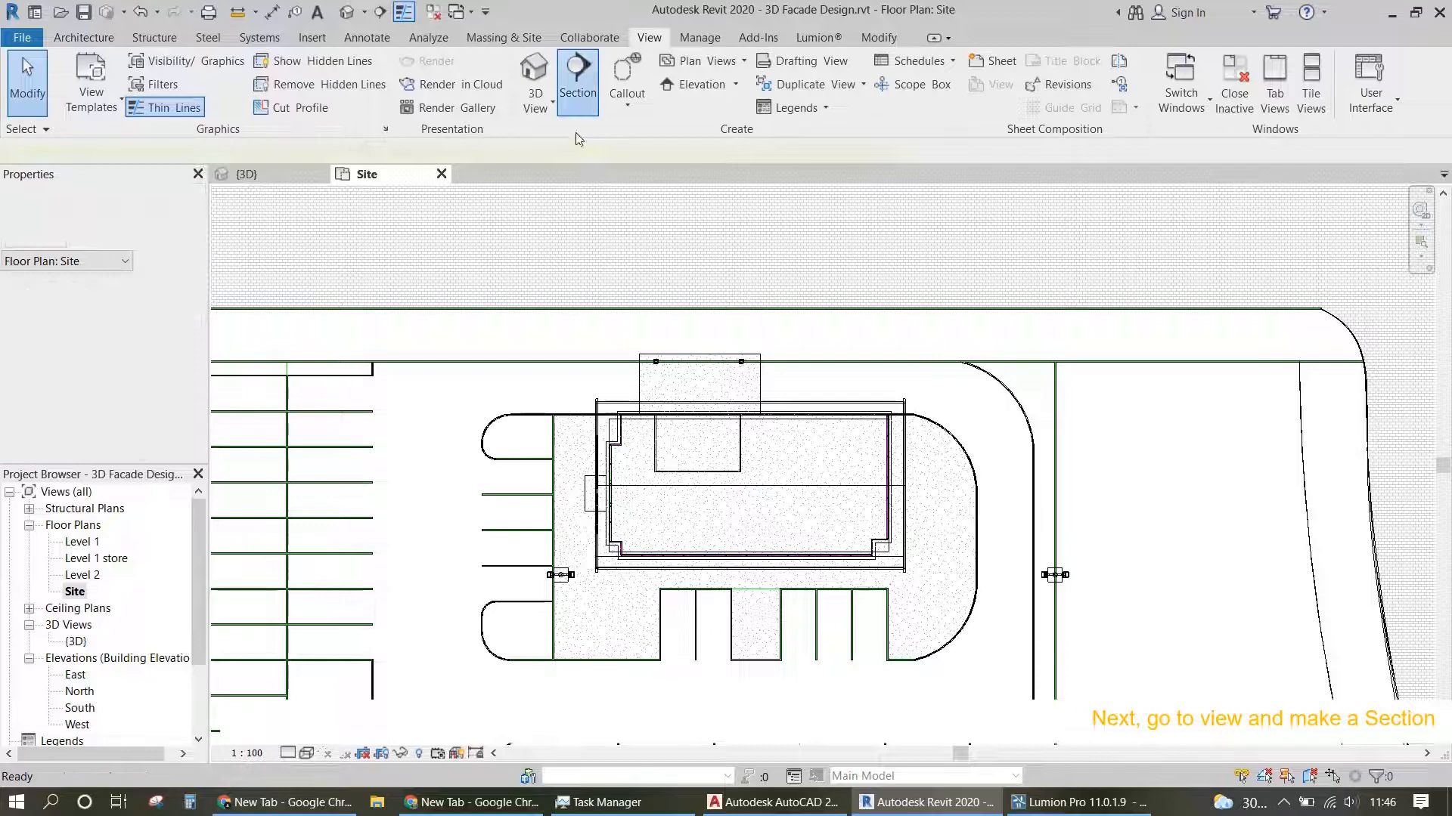
{"action": "left_click", "coordinate": [566, 319]}
{"action": "left_click", "coordinate": [564, 694]}
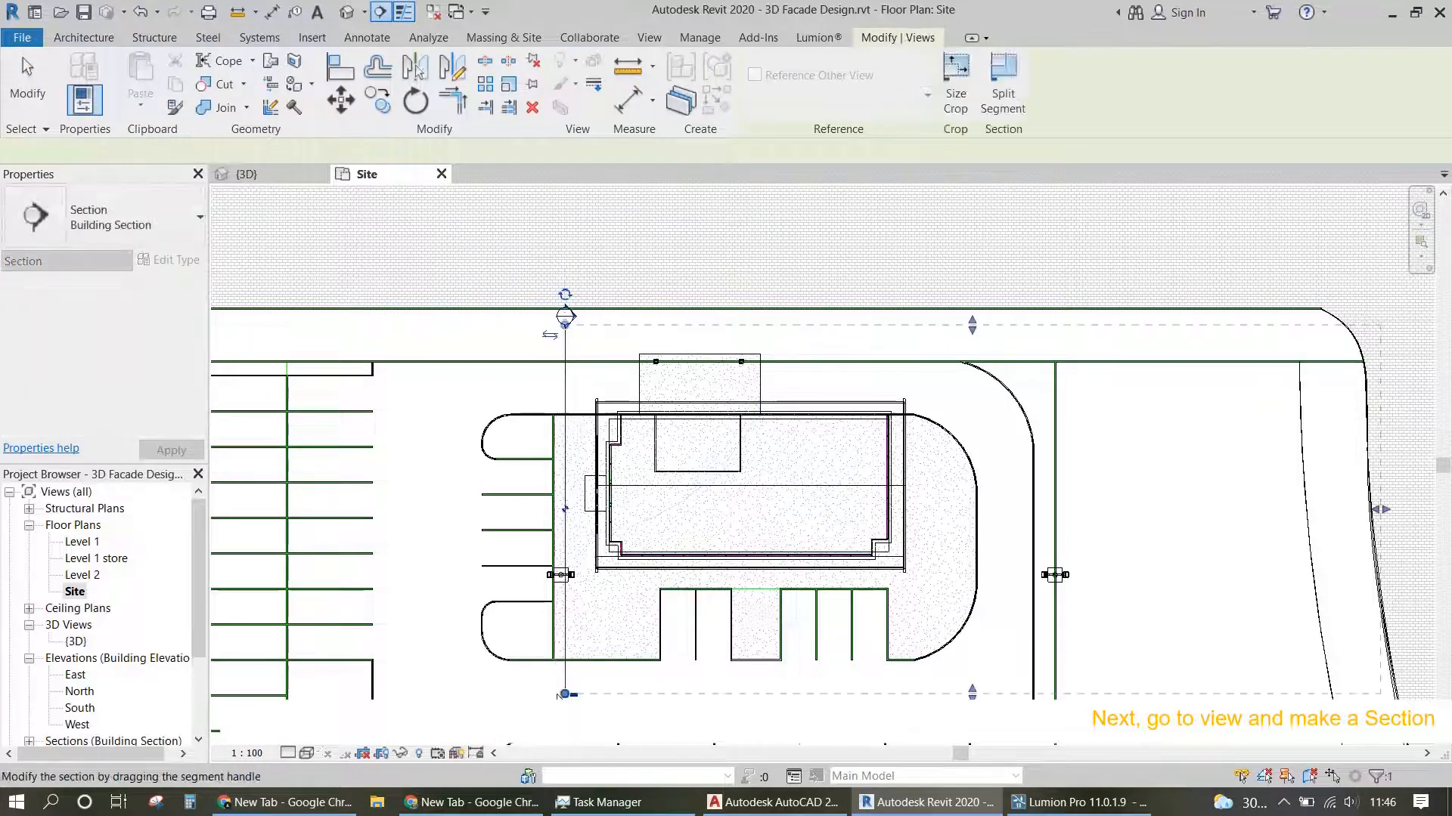
{"action": "left_click_drag", "start_coordinate": [1378, 510], "coordinate": [1115, 523]}
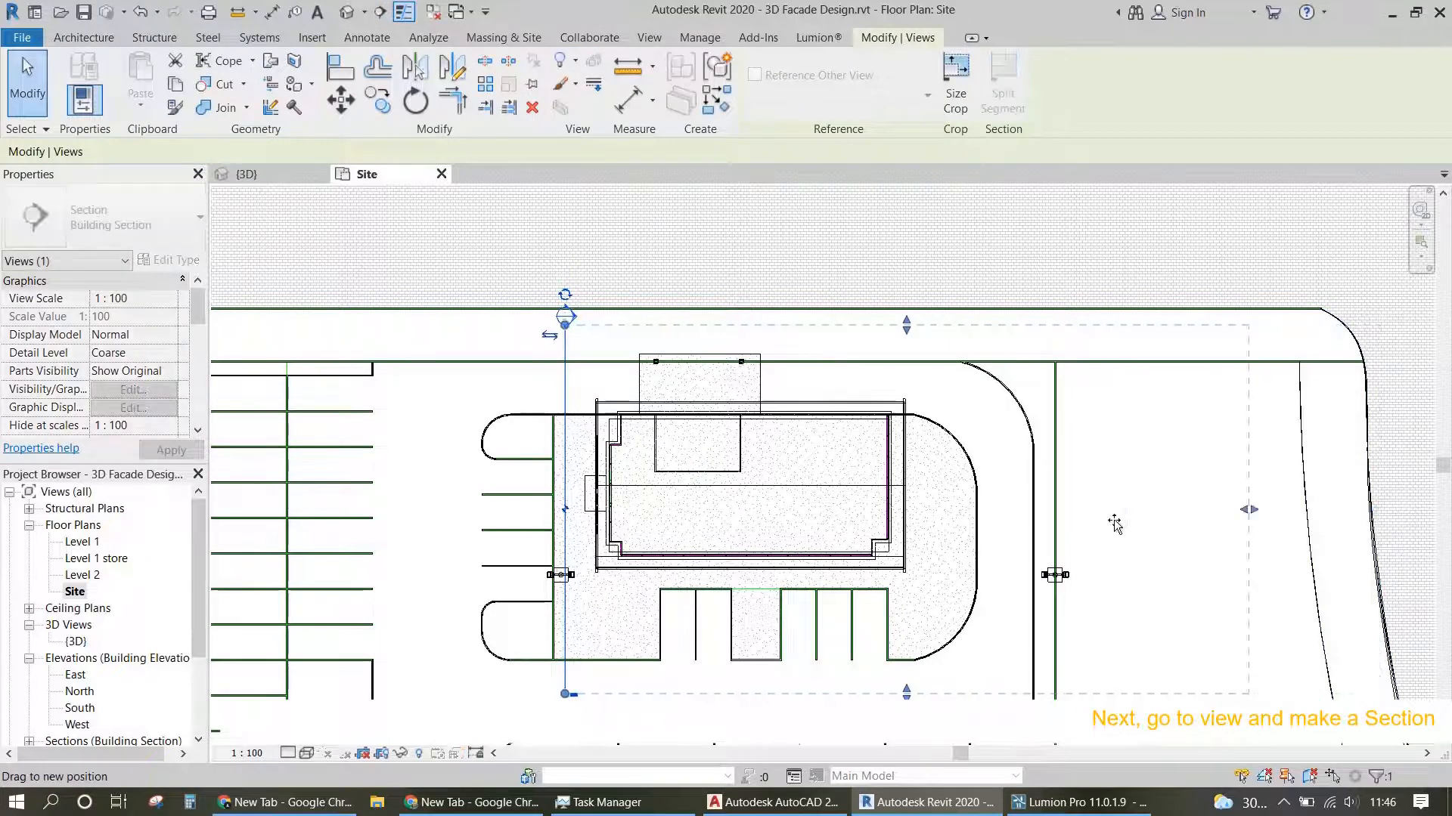
{"action": "left_click_drag", "start_coordinate": [865, 520], "coordinate": [861, 520]}
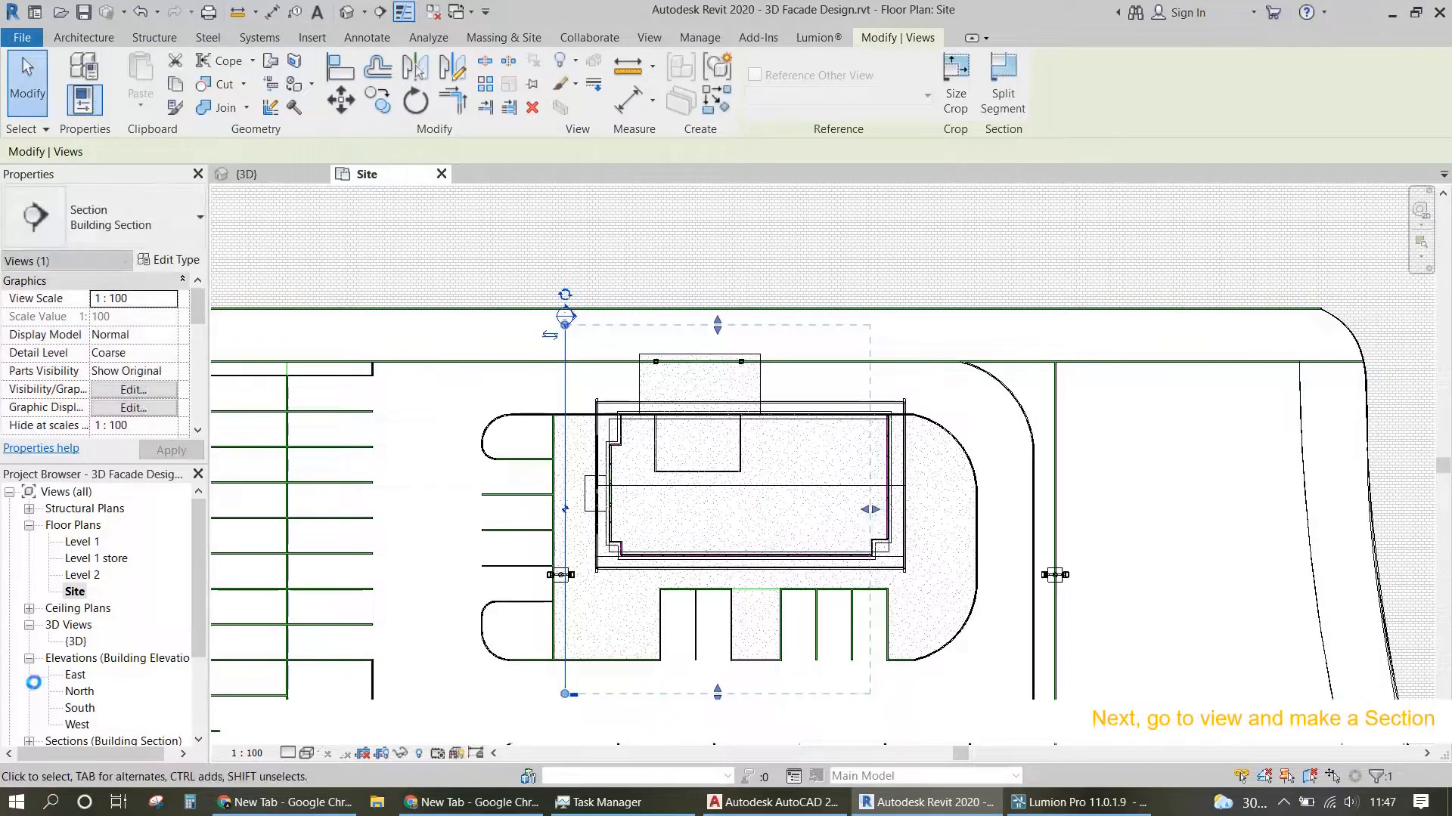
Step: Open the Section 1 view and extend its crop region upward to include the whole roof
{"action": "left_click", "coordinate": [28, 742]}
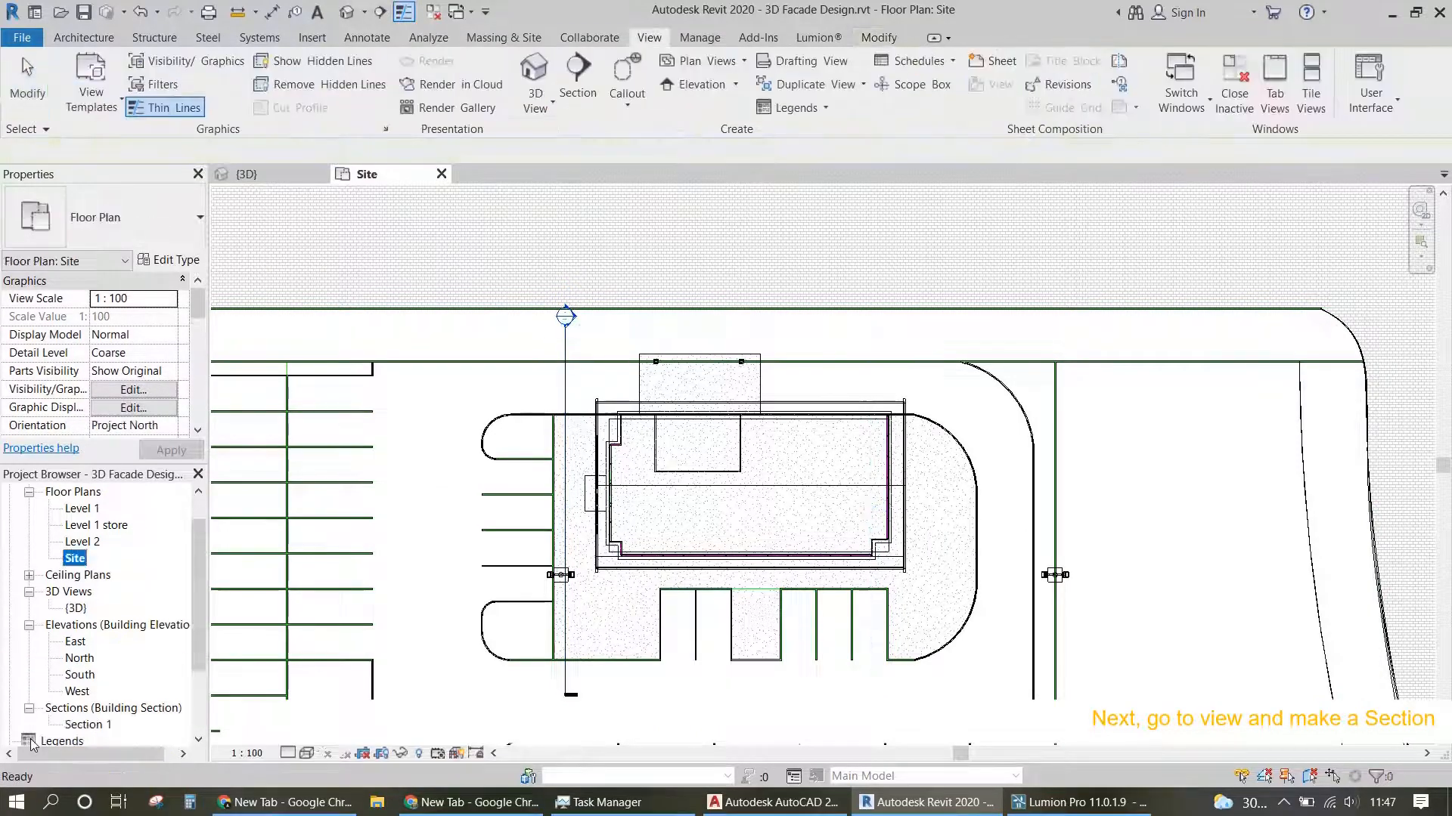
{"action": "double_click", "coordinate": [74, 726]}
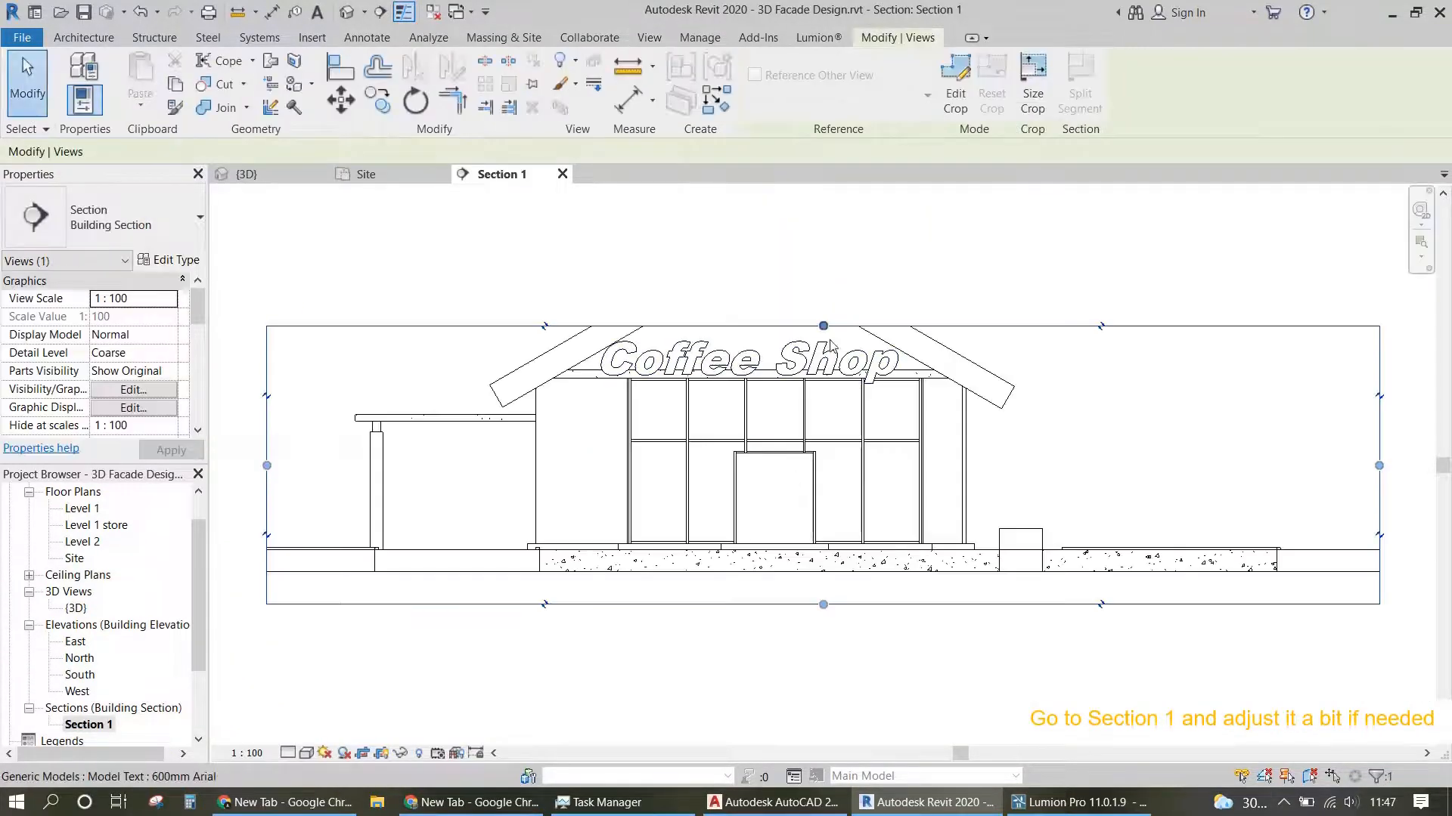
{"action": "left_click_drag", "start_coordinate": [829, 331], "coordinate": [821, 217]}
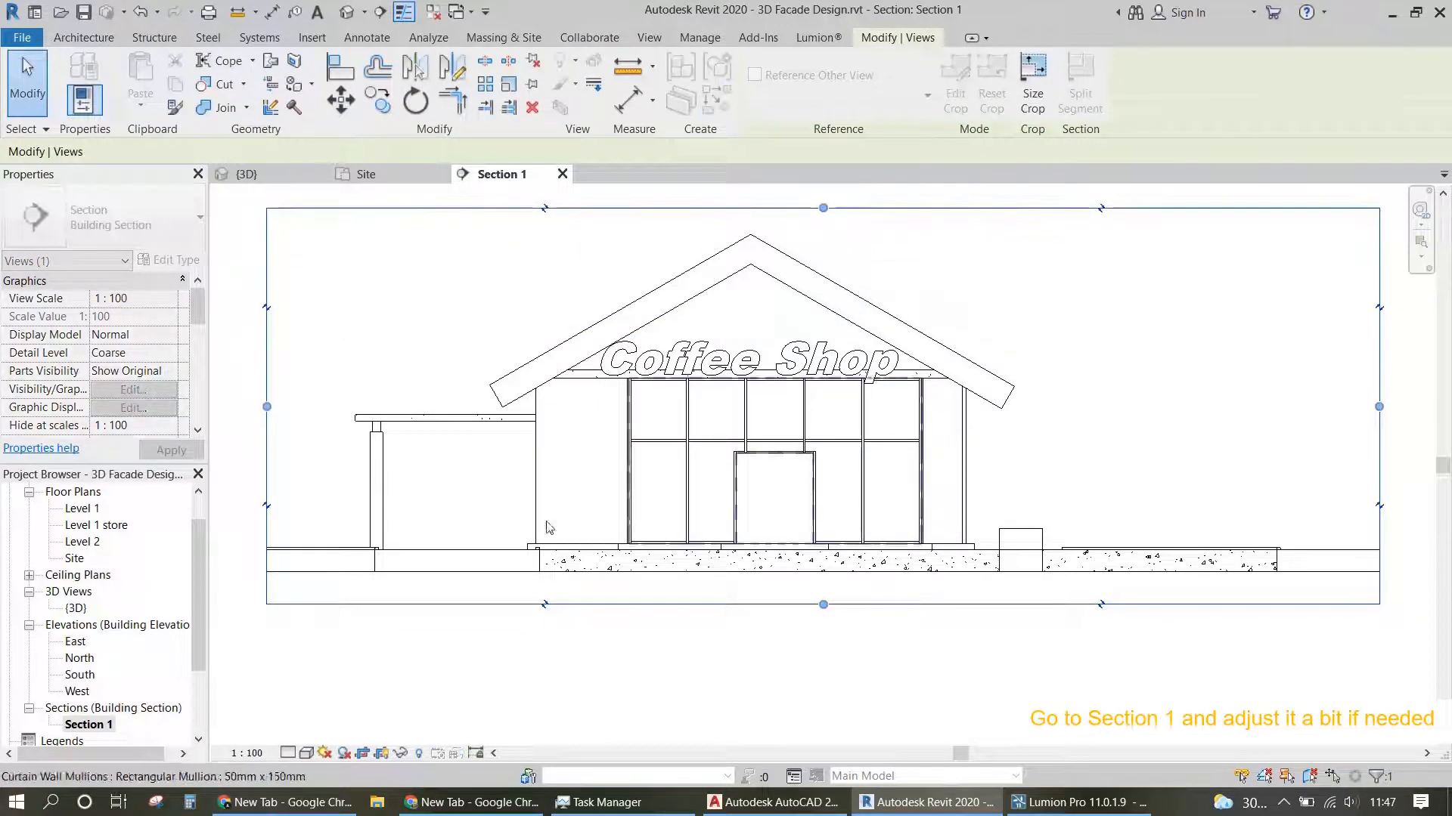
Step: Start an in-place model component in the Doors category, named Doors 1
{"action": "scroll", "coordinate": [778, 507], "scroll_direction": "up", "scroll_amount": 5}
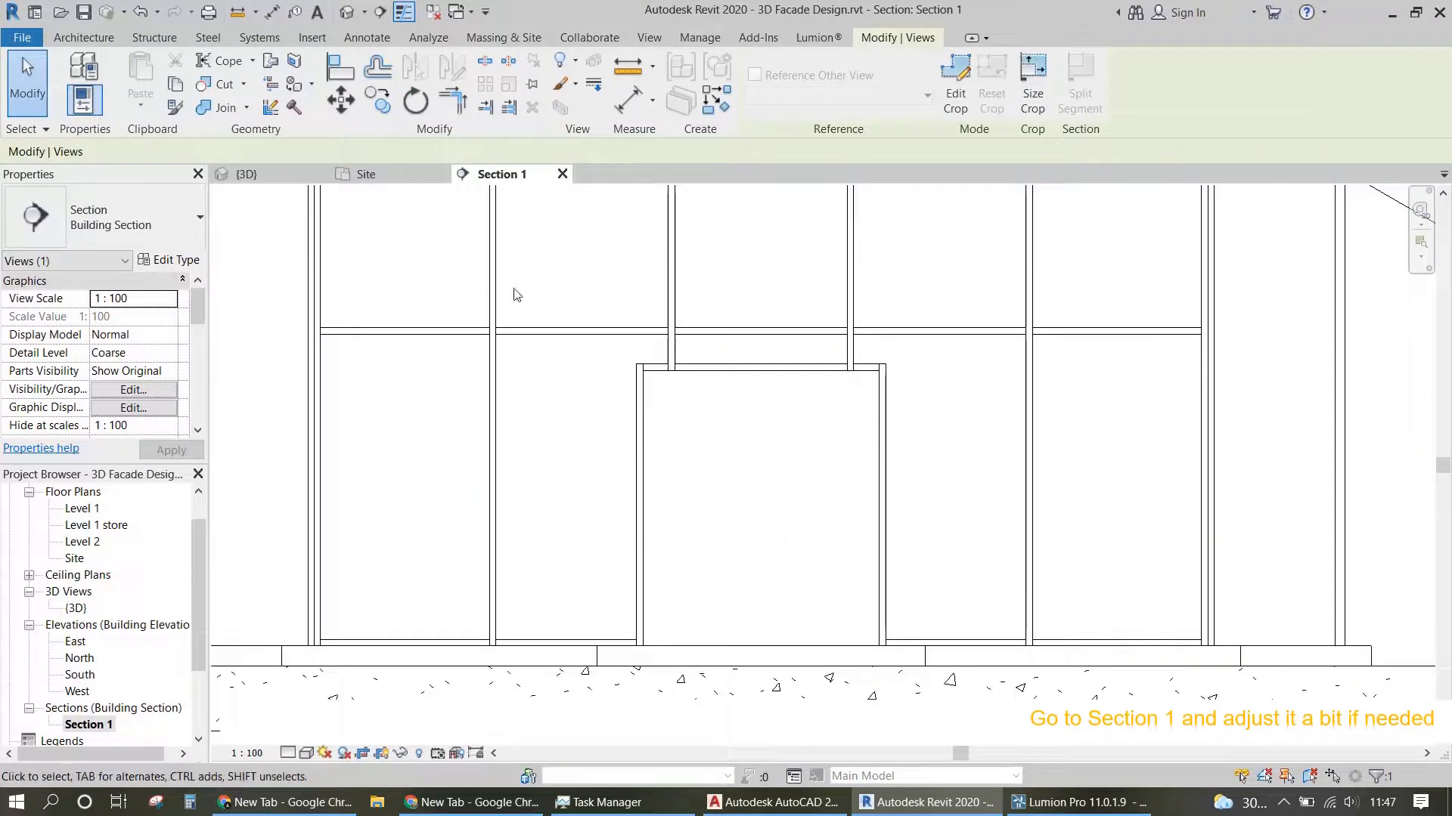
{"action": "left_click", "coordinate": [75, 38]}
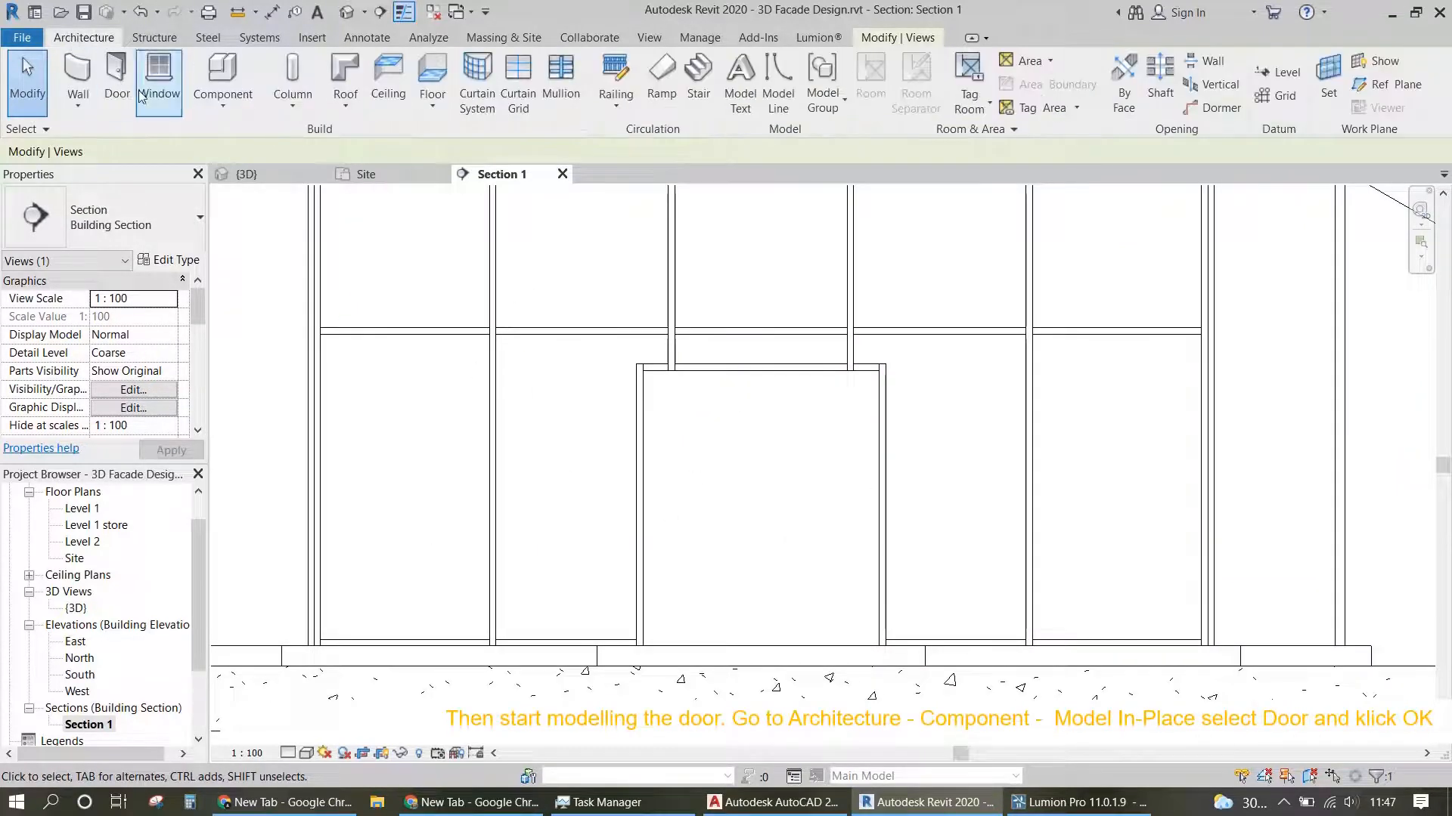
{"action": "left_click", "coordinate": [211, 108]}
{"action": "left_click", "coordinate": [262, 182]}
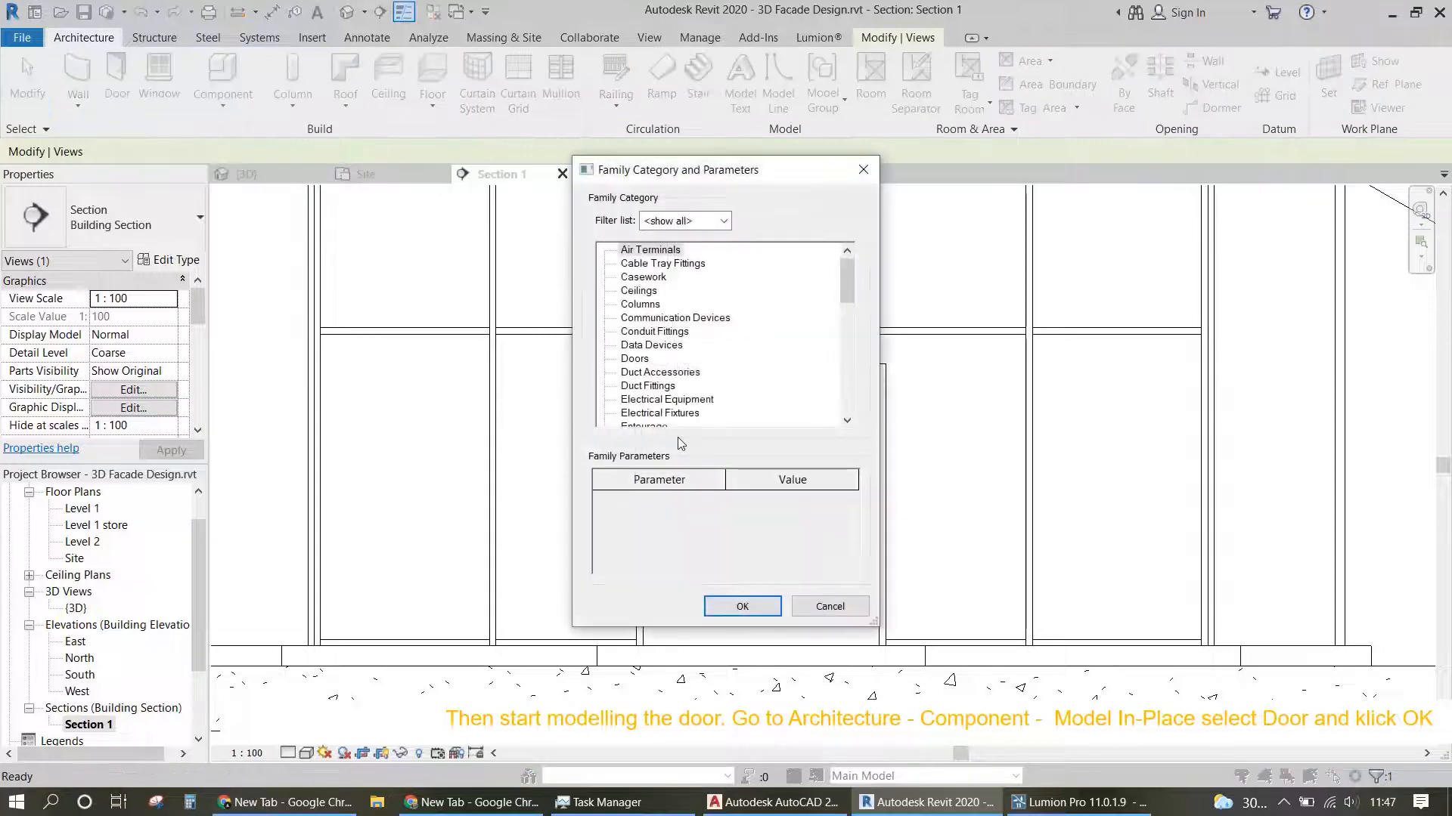
{"action": "left_click_drag", "start_coordinate": [850, 274], "coordinate": [848, 288]}
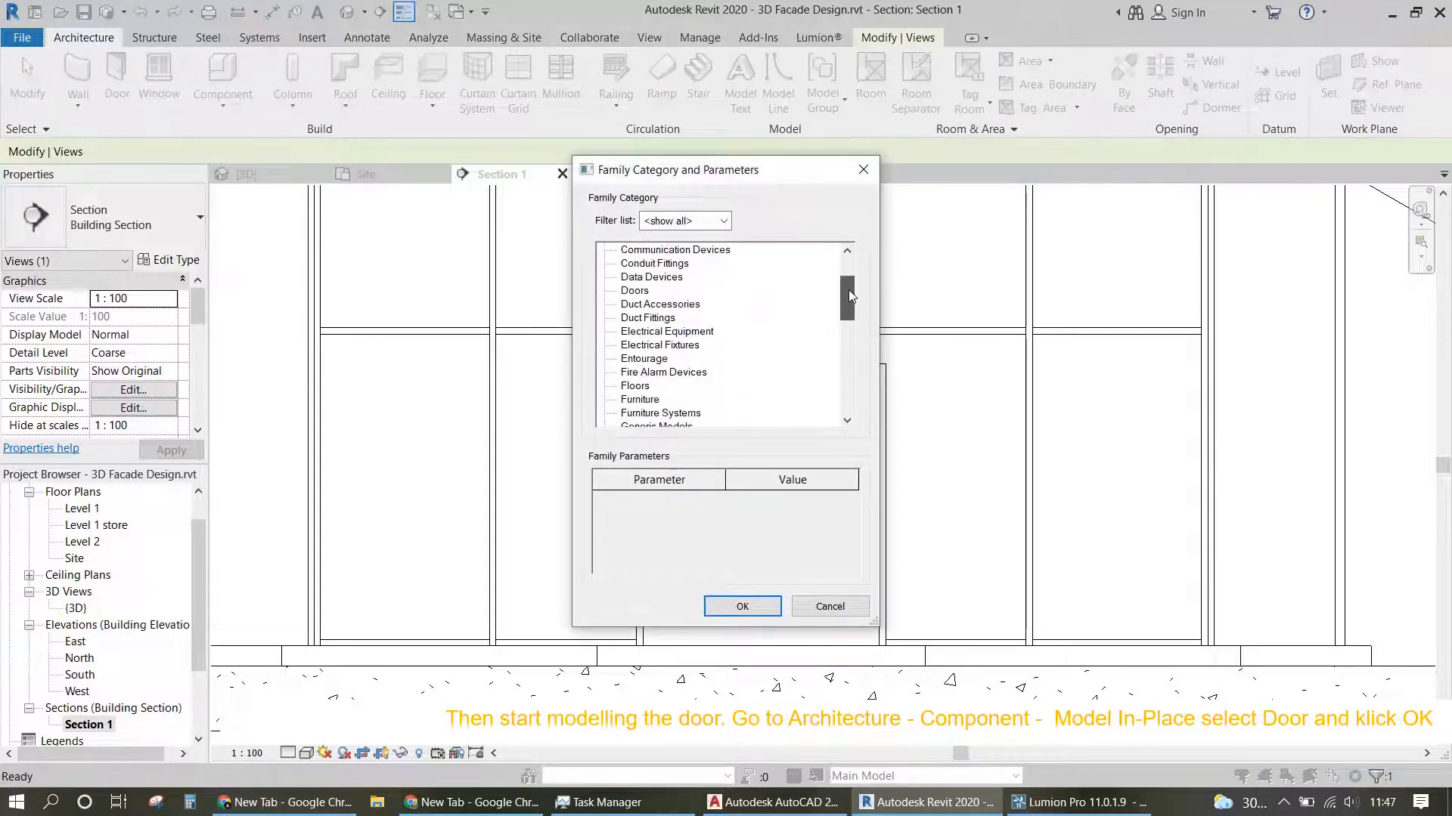
{"action": "left_click", "coordinate": [642, 292]}
{"action": "left_click", "coordinate": [742, 606]}
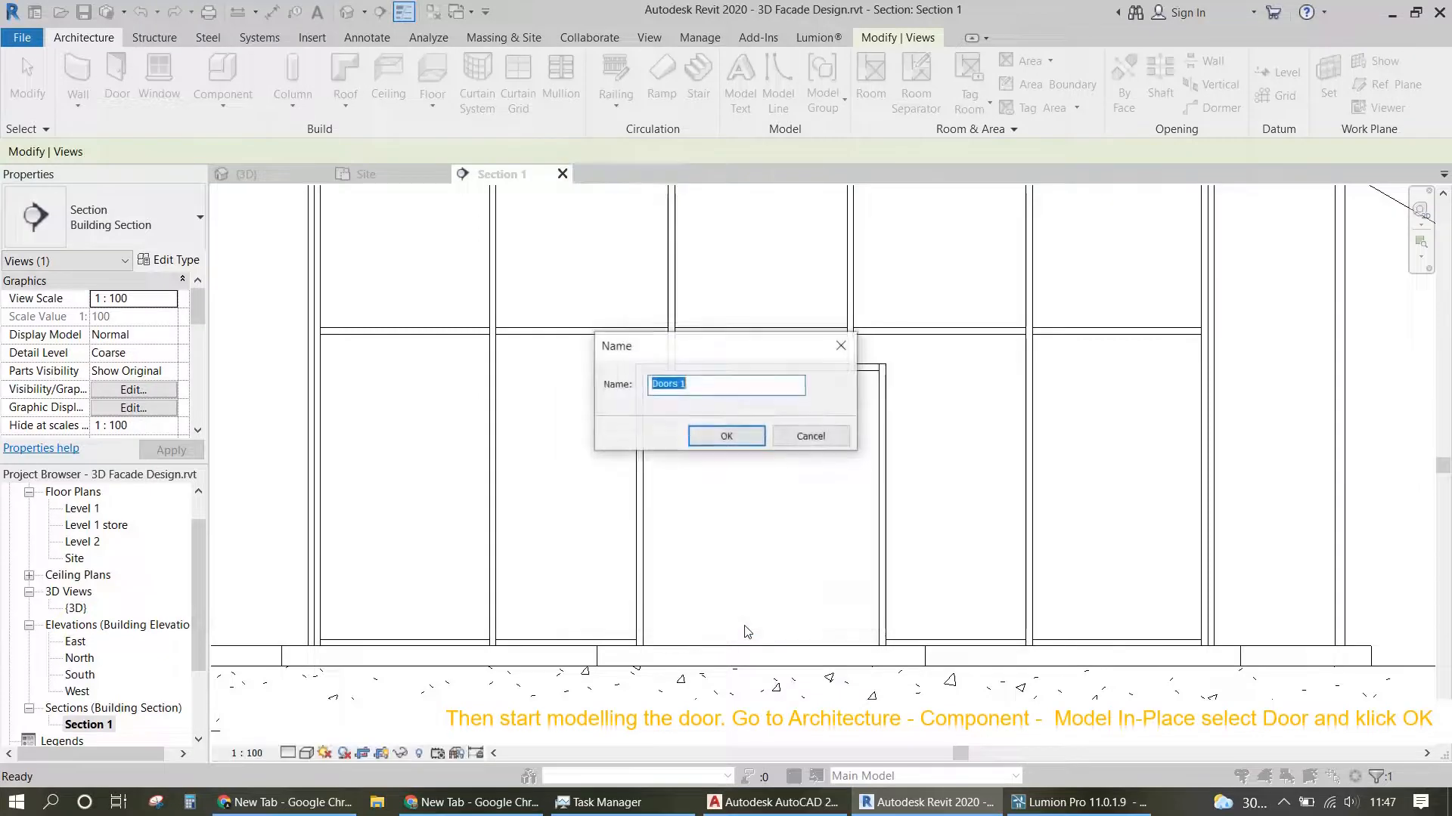
{"action": "left_click", "coordinate": [724, 440]}
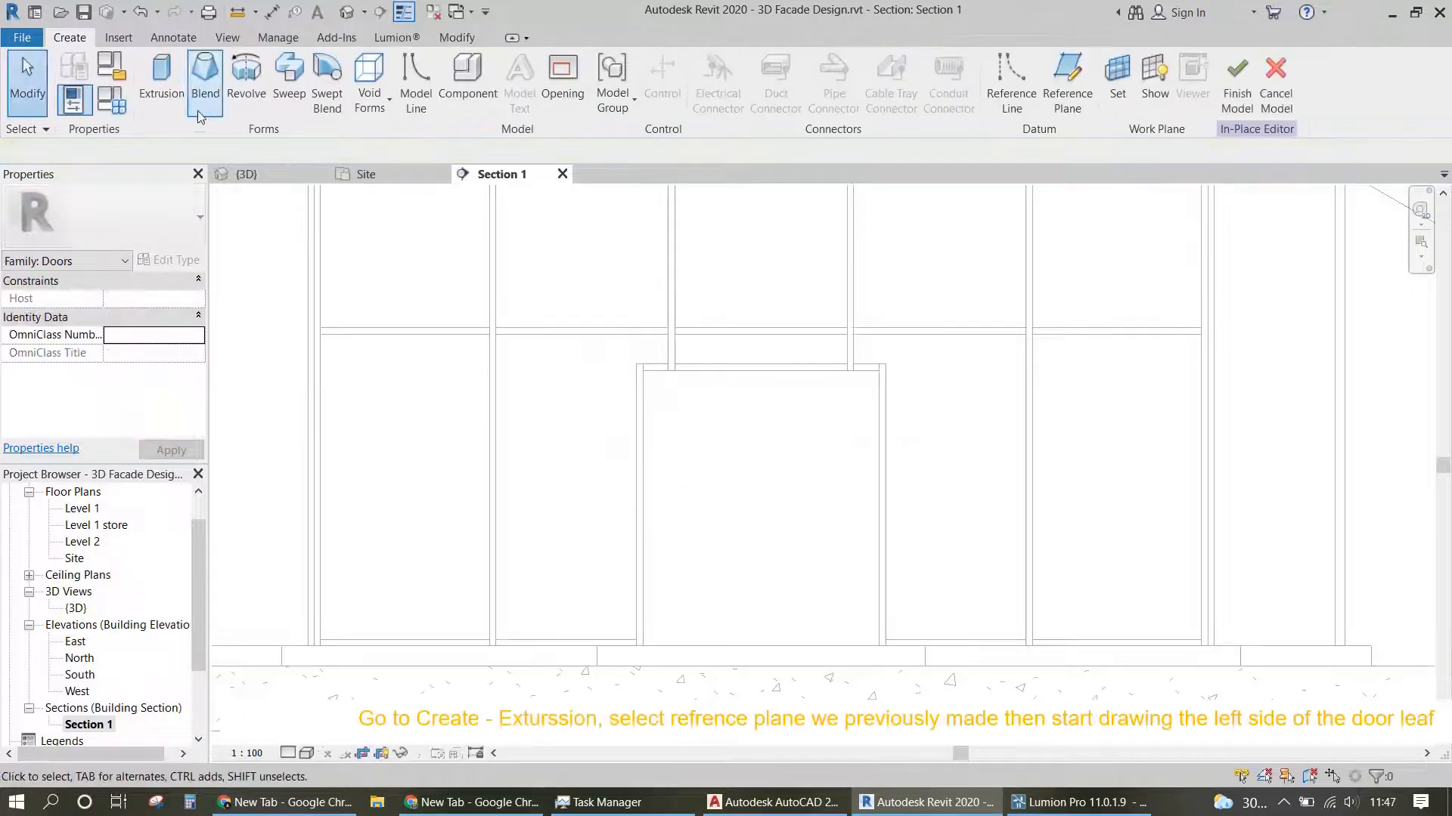
Step: Start an extrusion using Reference Plane : DOOR as the work plane
{"action": "left_click", "coordinate": [157, 83]}
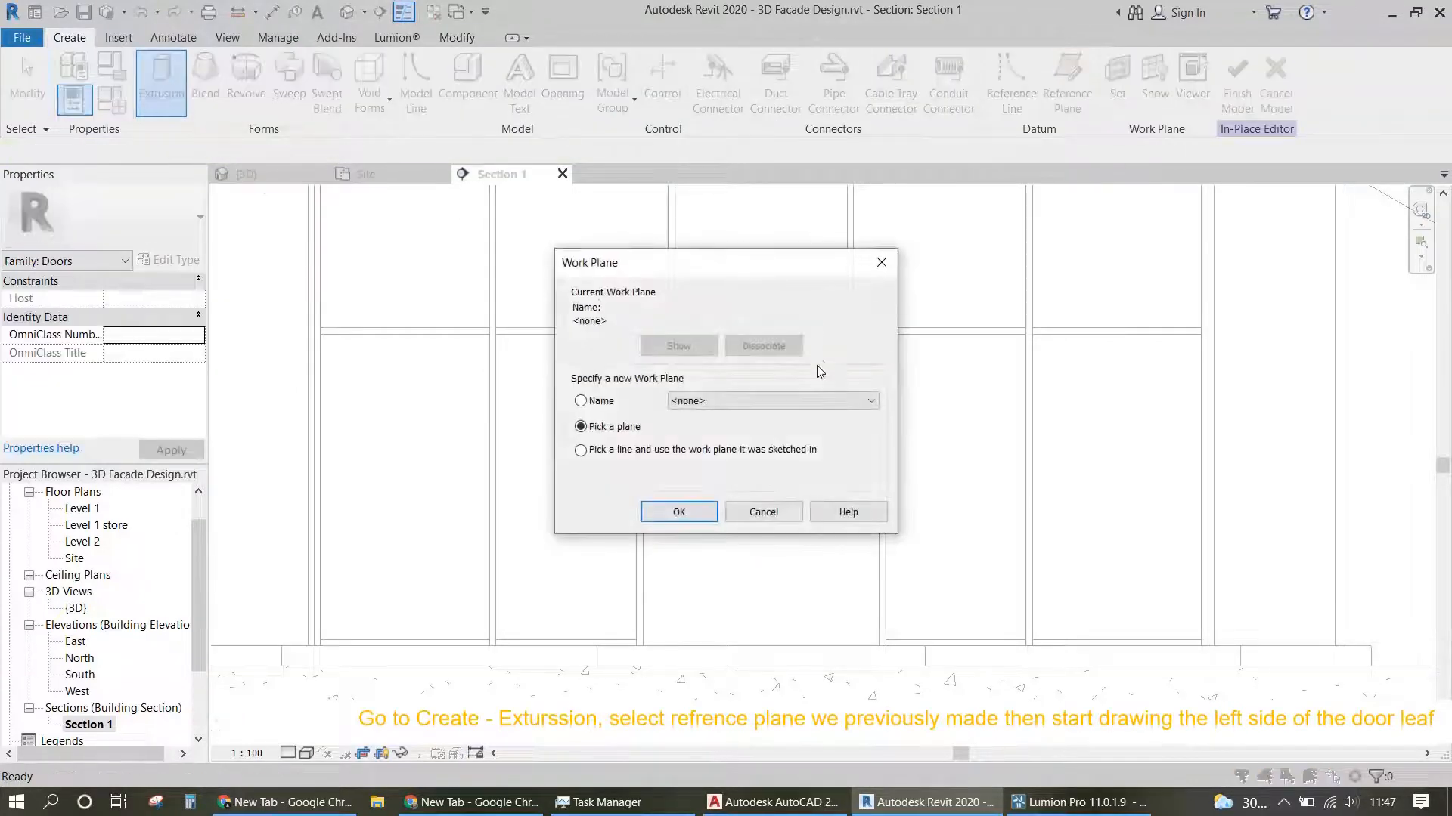
{"action": "left_click", "coordinate": [792, 400]}
{"action": "left_click", "coordinate": [760, 478]}
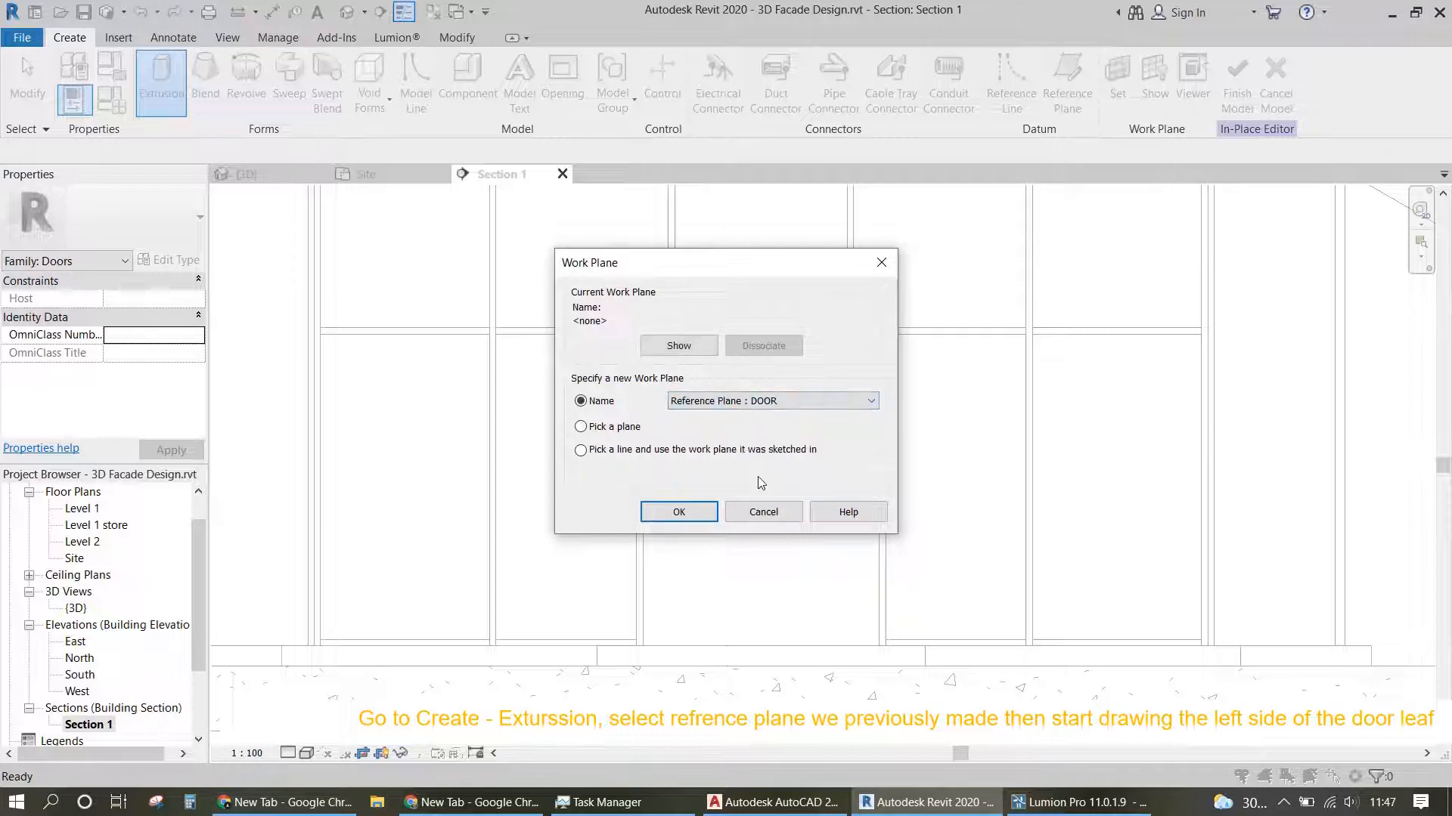
{"action": "left_click", "coordinate": [709, 513]}
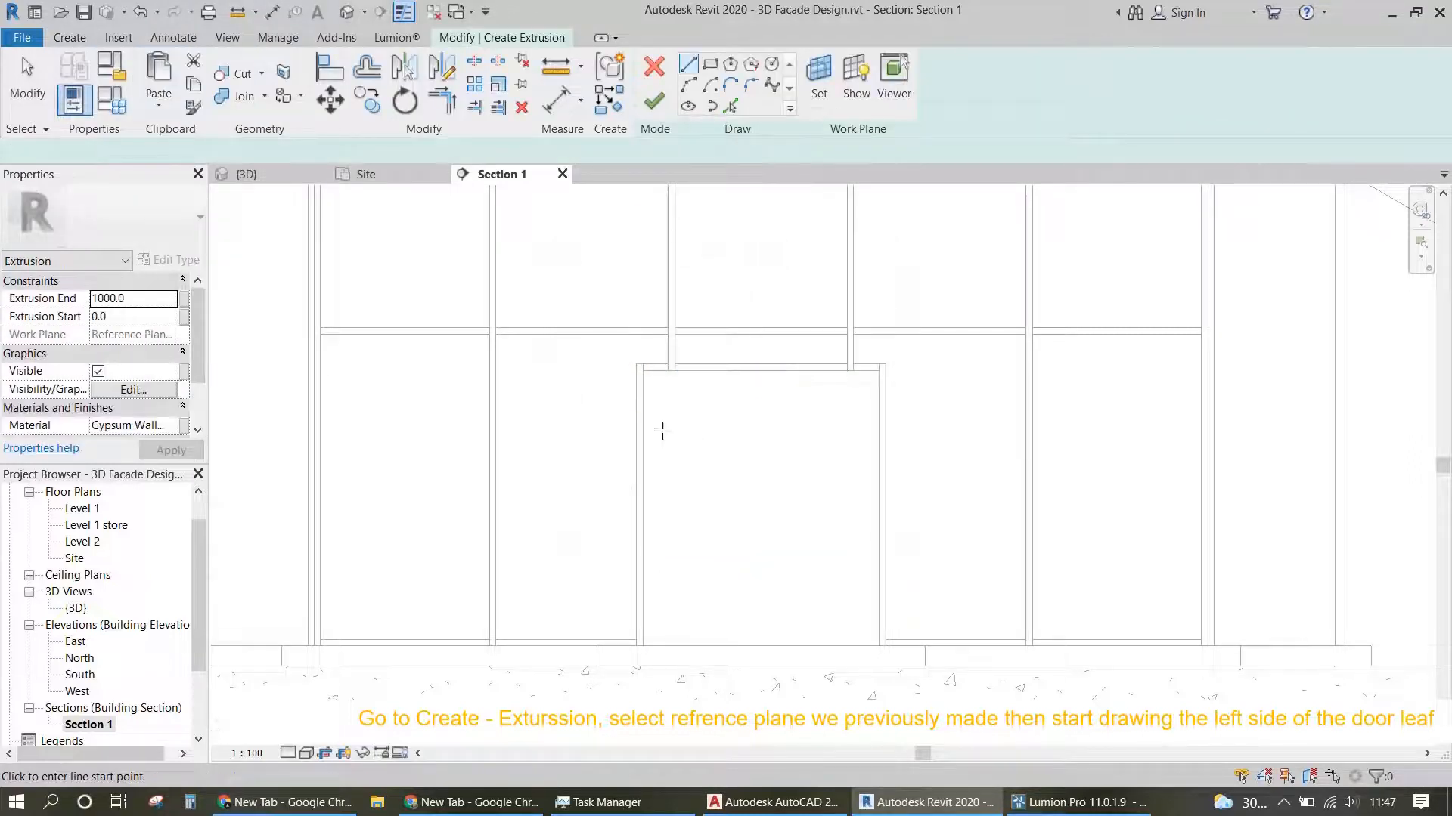
Step: Sketch a vertical line 2100 mm long down the middle of the door opening, from the head mullion to the floor
{"action": "left_click", "coordinate": [761, 371]}
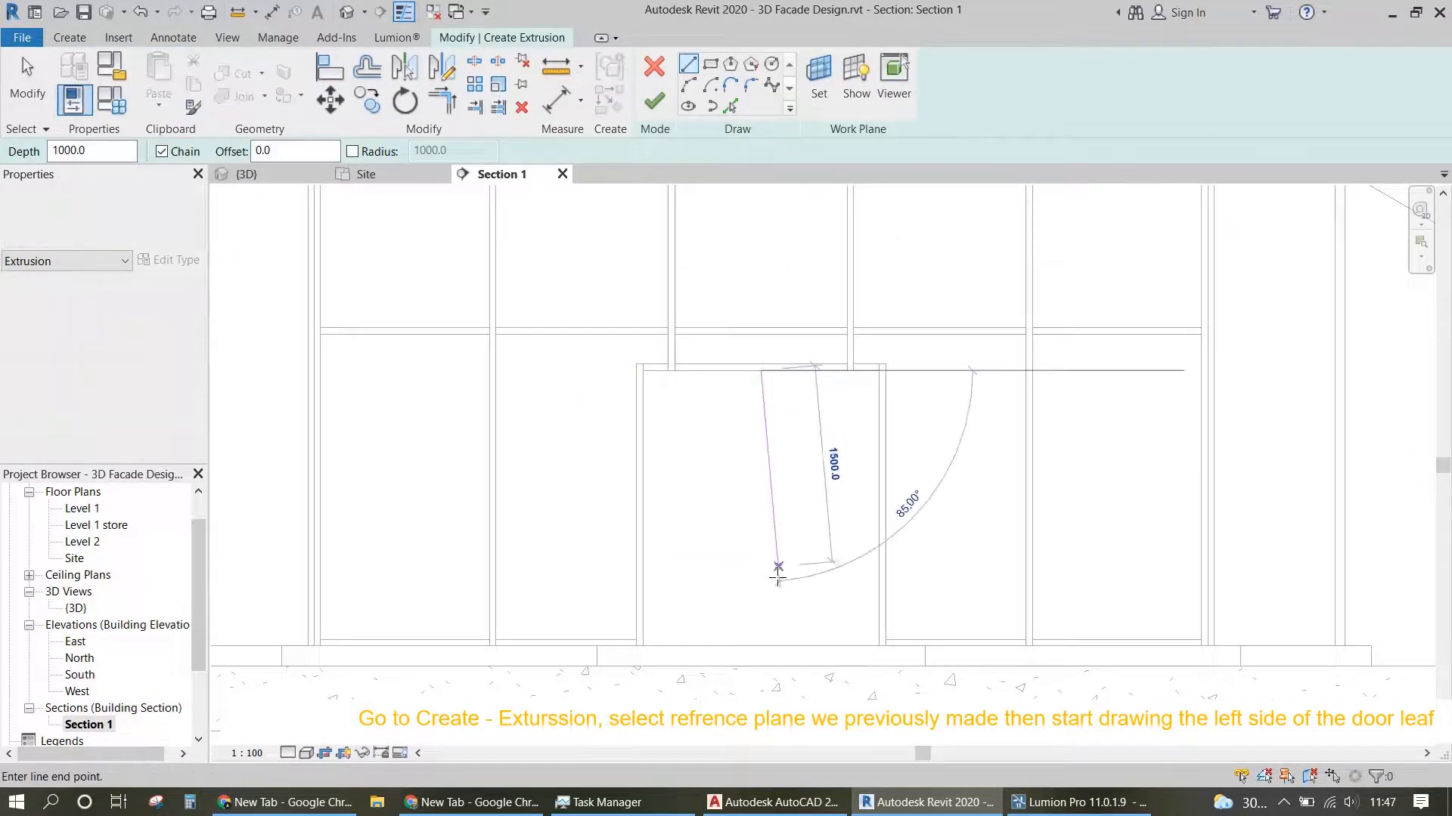
{"action": "left_click", "coordinate": [760, 645]}
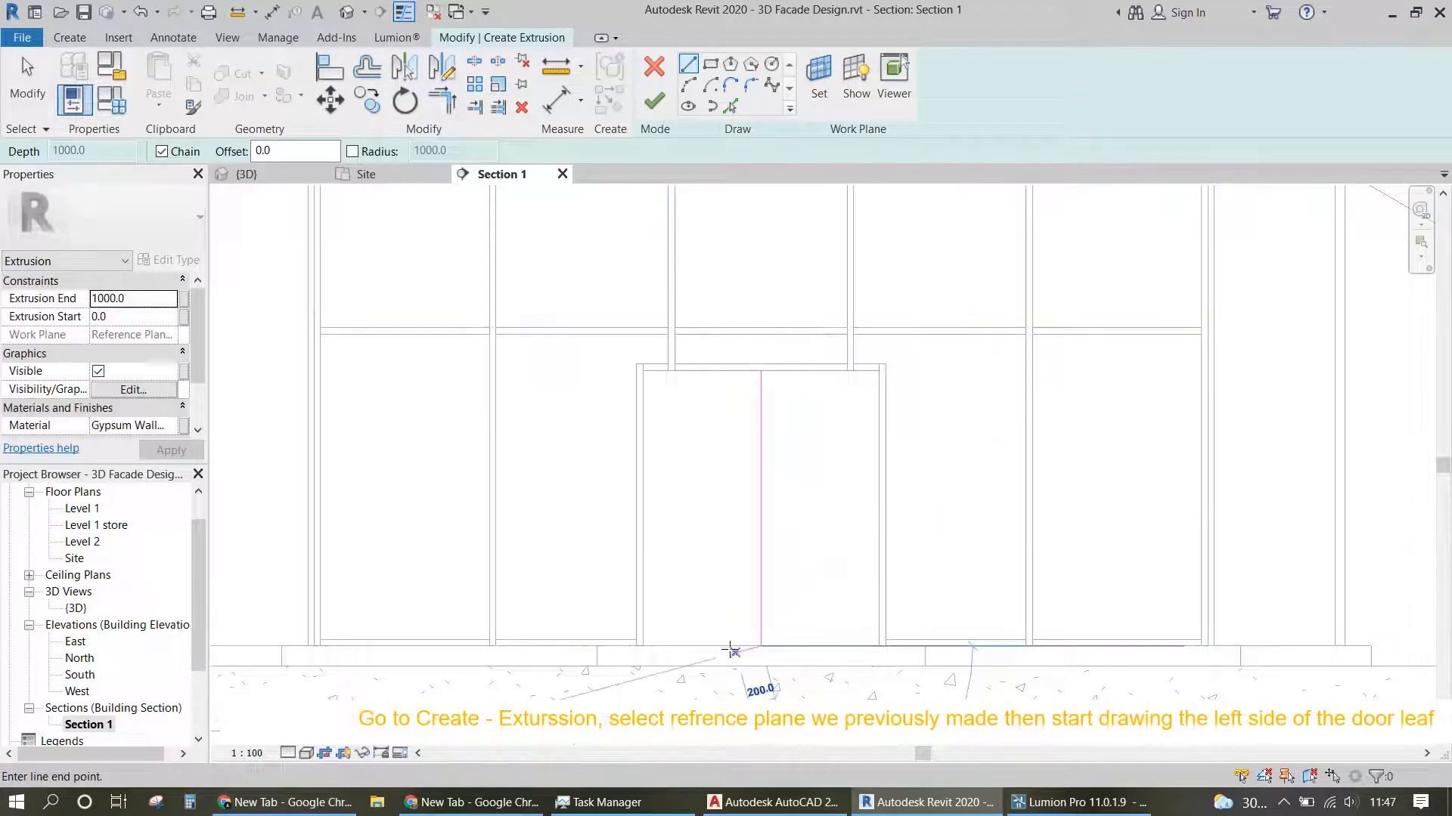
{"action": "key", "text": "Escape"}
{"action": "key", "text": "Escape"}
Step: Sketch a 900 by 2100 mm rectangle over the left half of the door opening and pick the overlapping centre line
{"action": "left_click", "coordinate": [710, 64]}
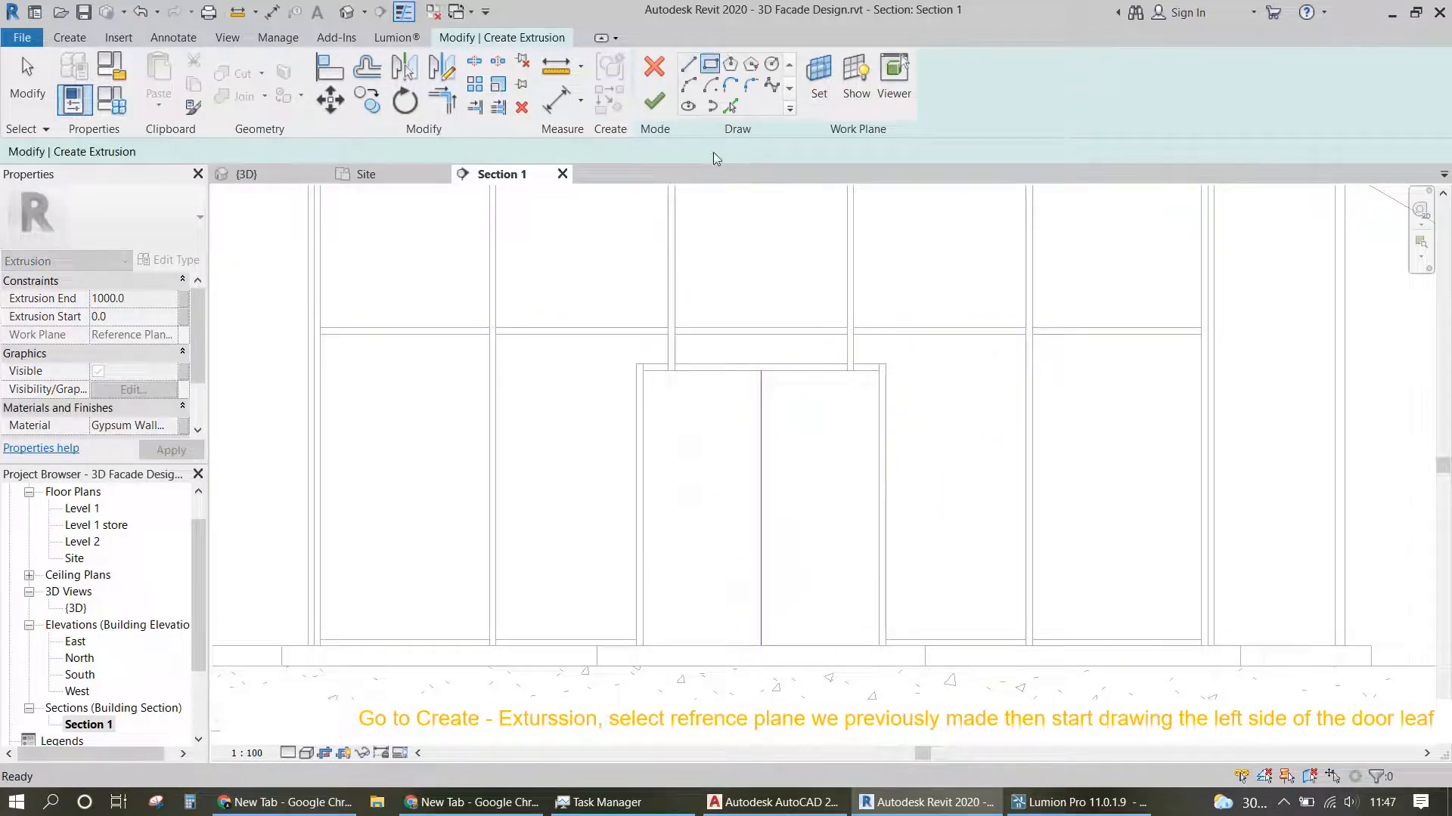
{"action": "left_click", "coordinate": [760, 371]}
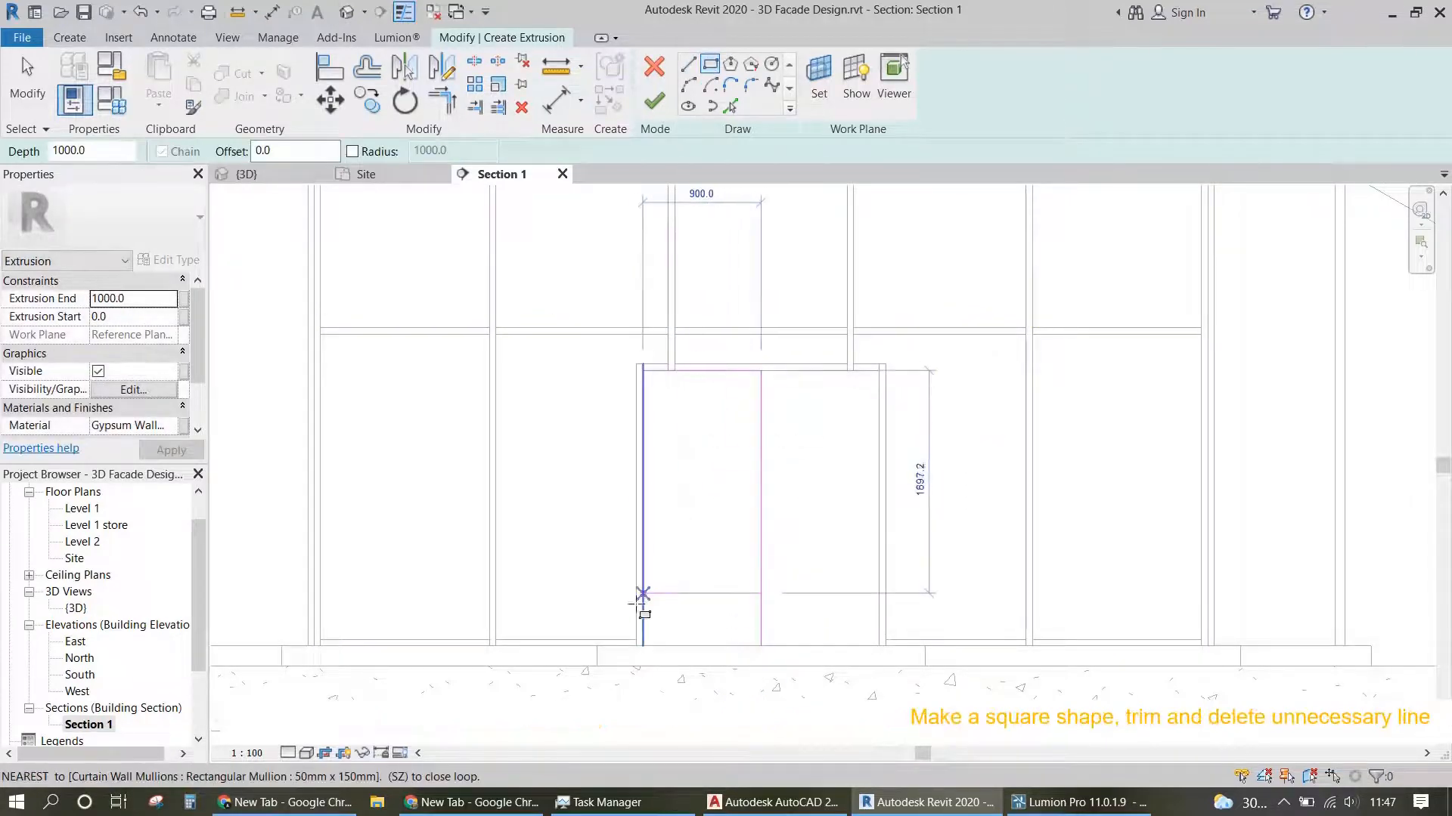
{"action": "left_click", "coordinate": [643, 645]}
{"action": "key", "text": "Escape"}
{"action": "key", "text": "Escape"}
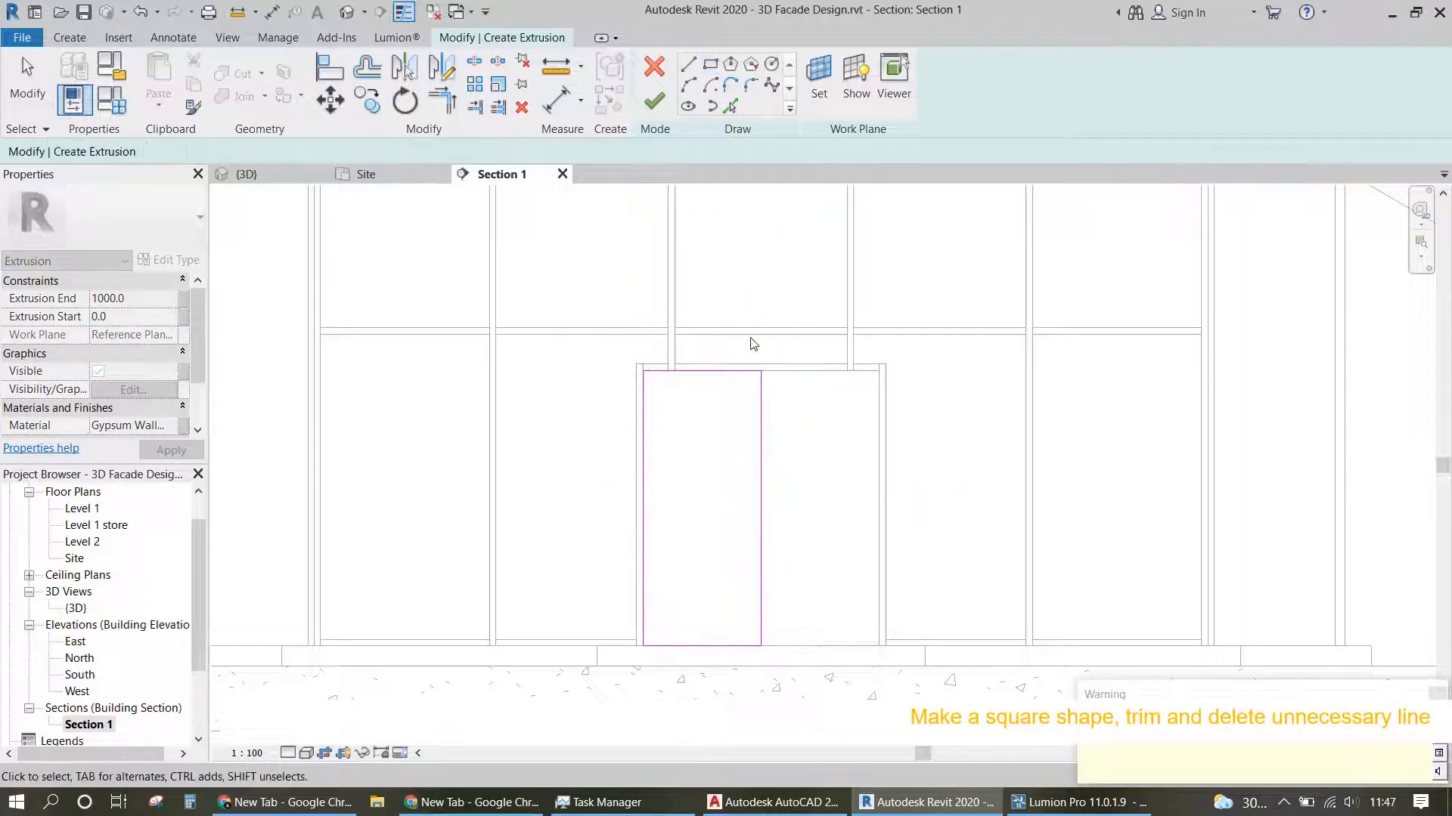
{"action": "left_click", "coordinate": [765, 455]}
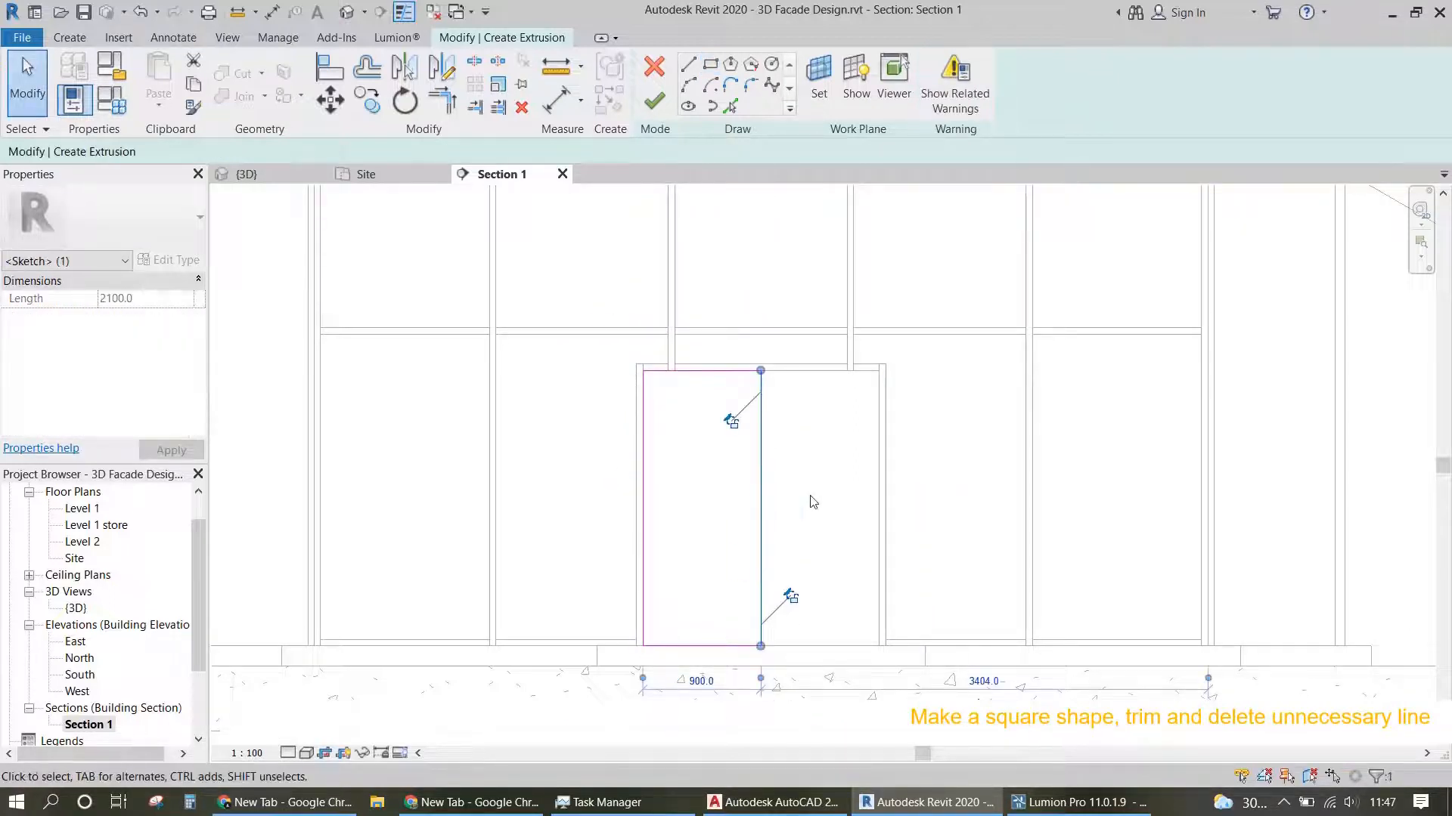
{"action": "left_click", "coordinate": [835, 511]}
Step: Offset copies of all four sides of the door leaf rectangle inward by 5 mm
{"action": "left_click", "coordinate": [367, 68]}
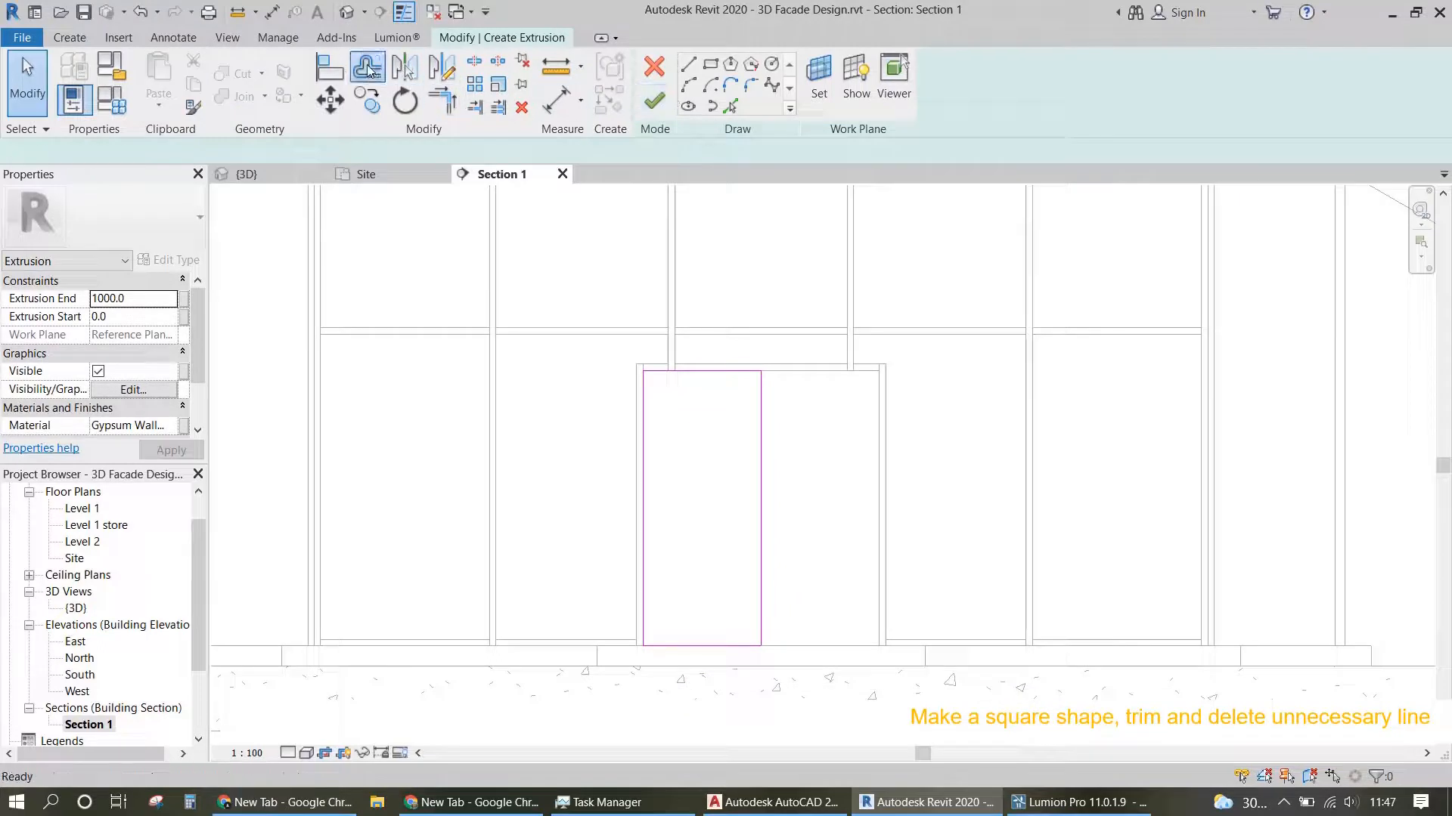
{"action": "type", "text": "8"}
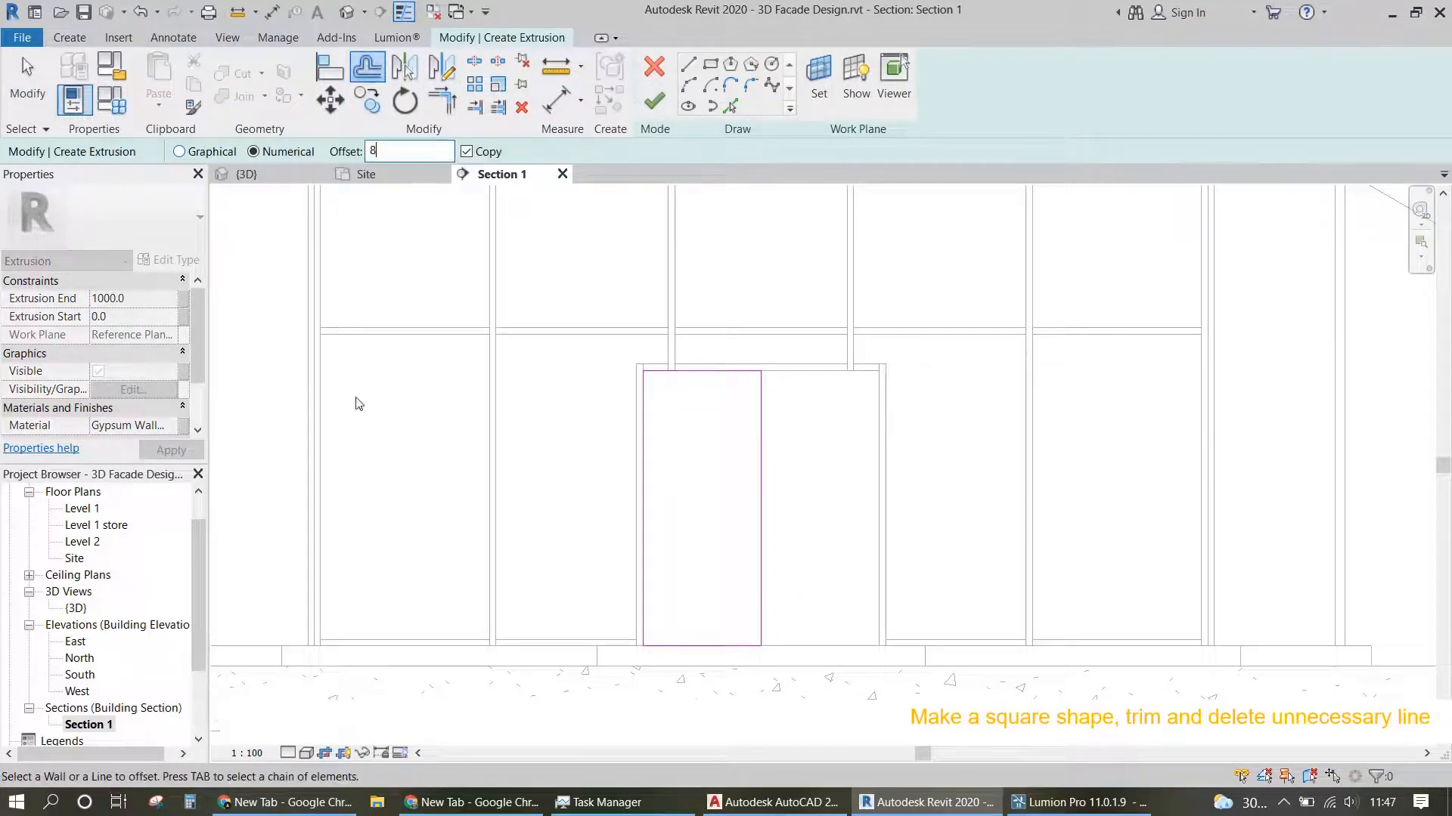
{"action": "scroll", "coordinate": [735, 392], "scroll_direction": "up", "scroll_amount": 1}
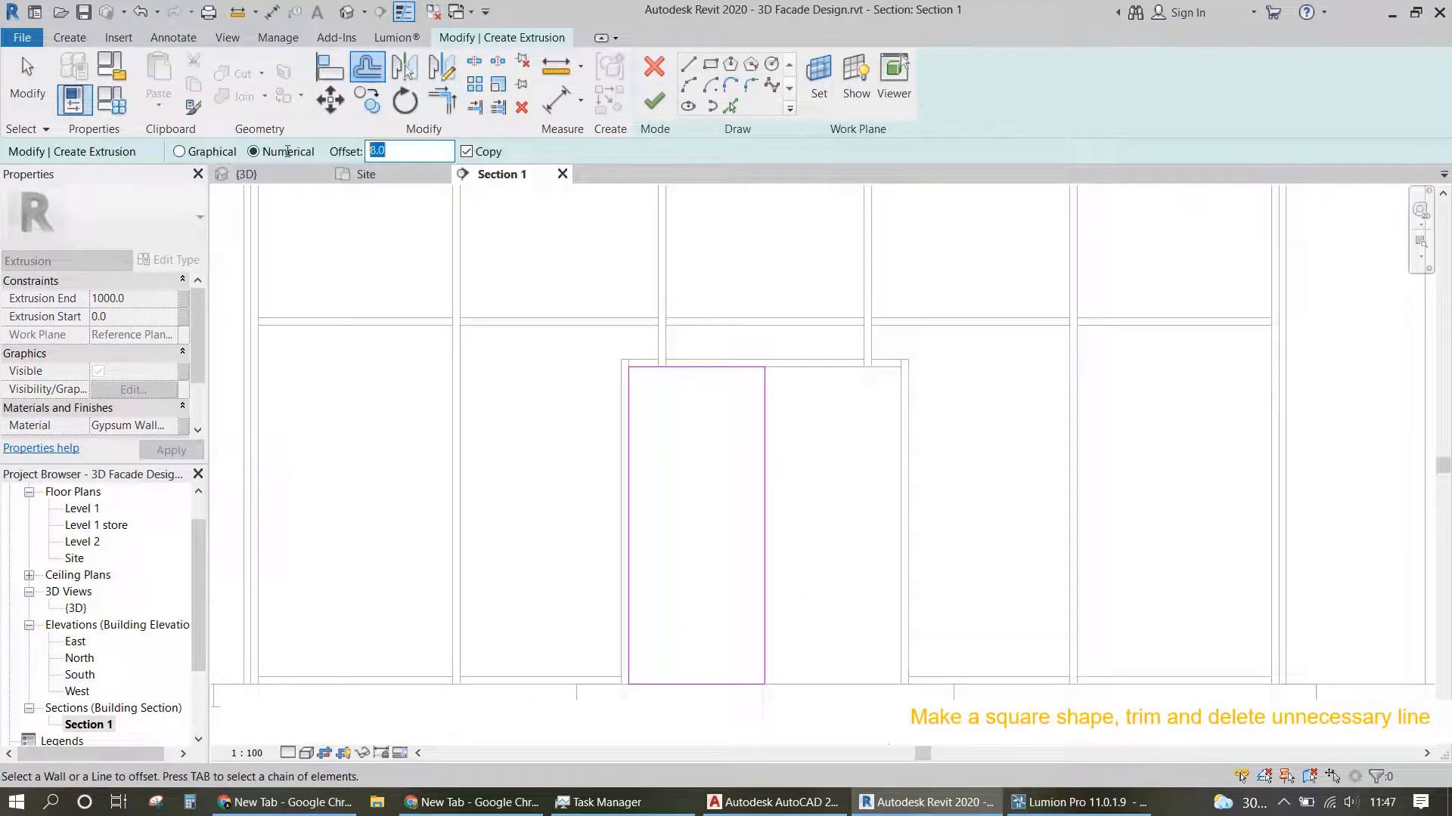
{"action": "scroll", "coordinate": [781, 397], "scroll_direction": "up", "scroll_amount": 7}
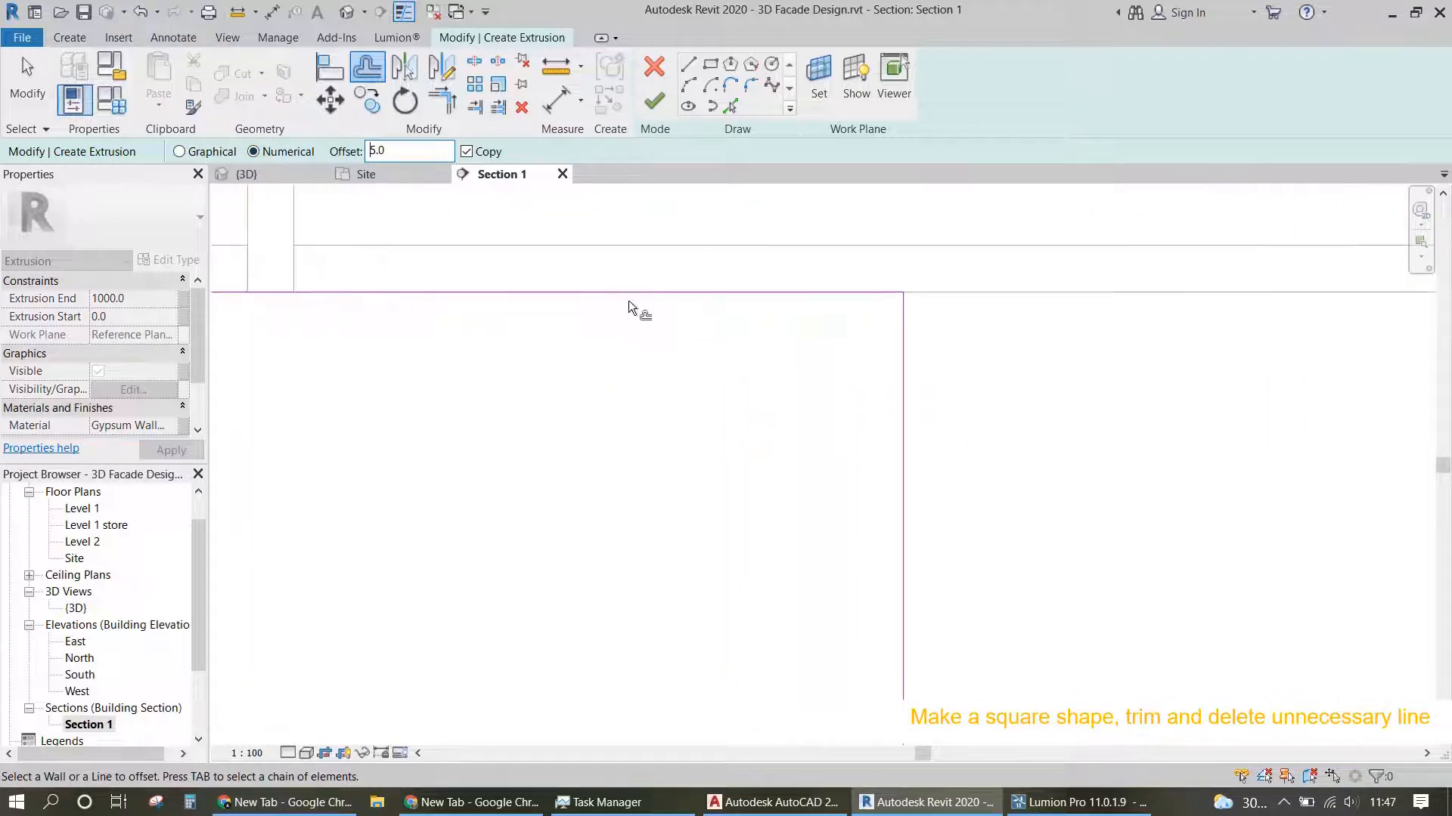
{"action": "left_click", "coordinate": [817, 324]}
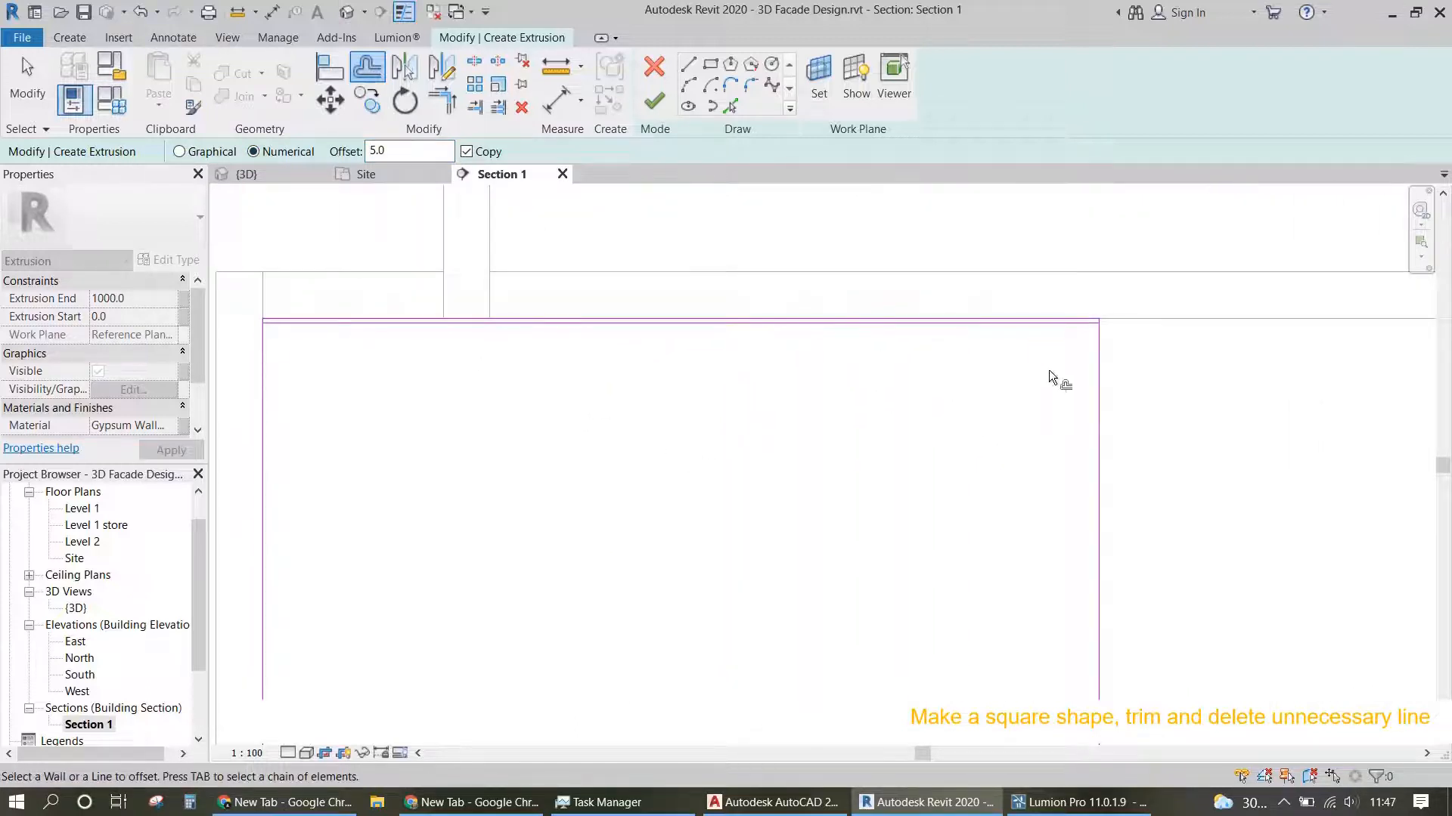
{"action": "left_click", "coordinate": [1097, 382]}
{"action": "left_click", "coordinate": [271, 360]}
{"action": "scroll", "coordinate": [534, 310], "scroll_direction": "down", "scroll_amount": 10}
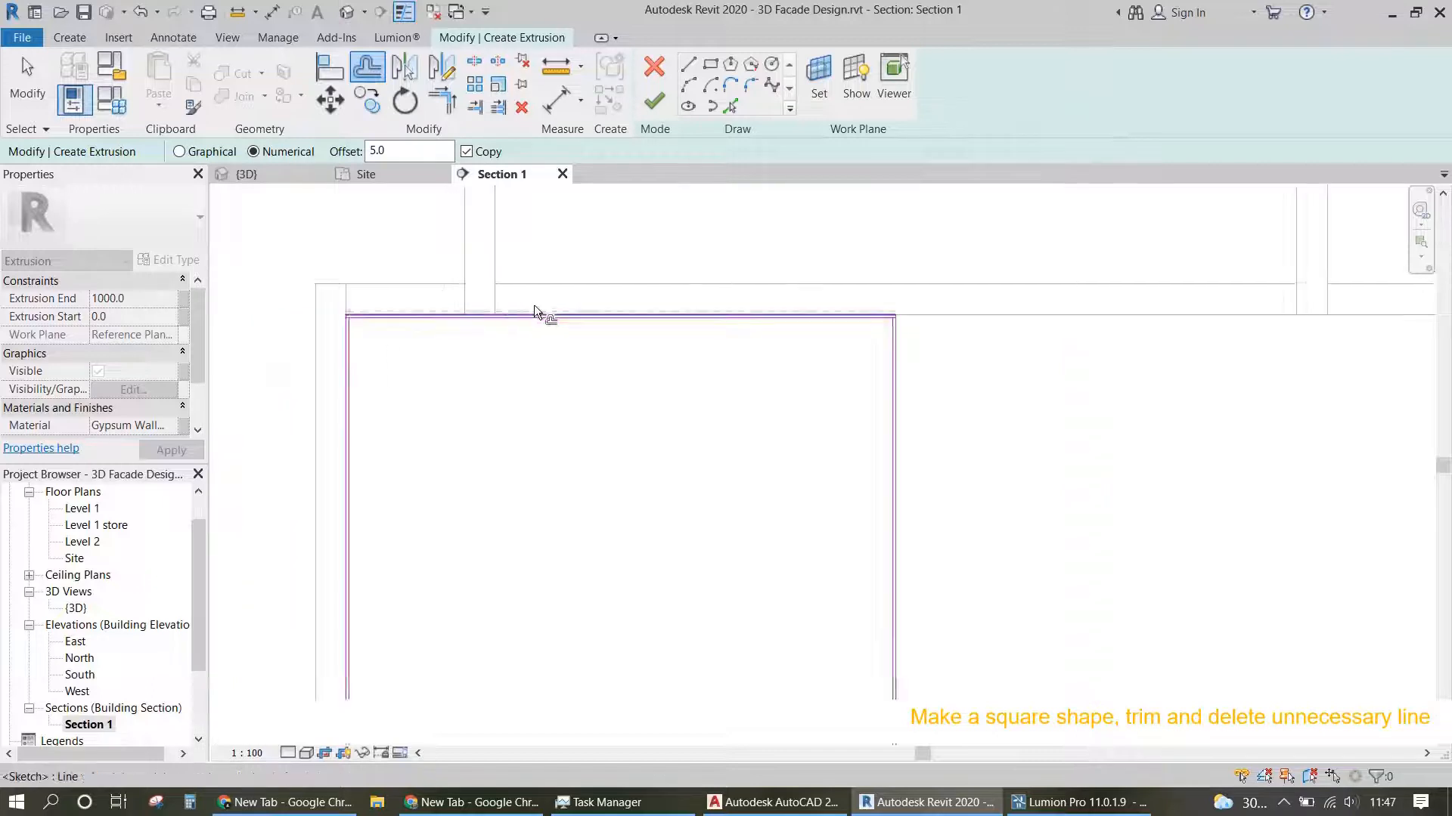
{"action": "scroll", "coordinate": [545, 669], "scroll_direction": "up", "scroll_amount": 6}
{"action": "scroll", "coordinate": [545, 671], "scroll_direction": "up", "scroll_amount": 3}
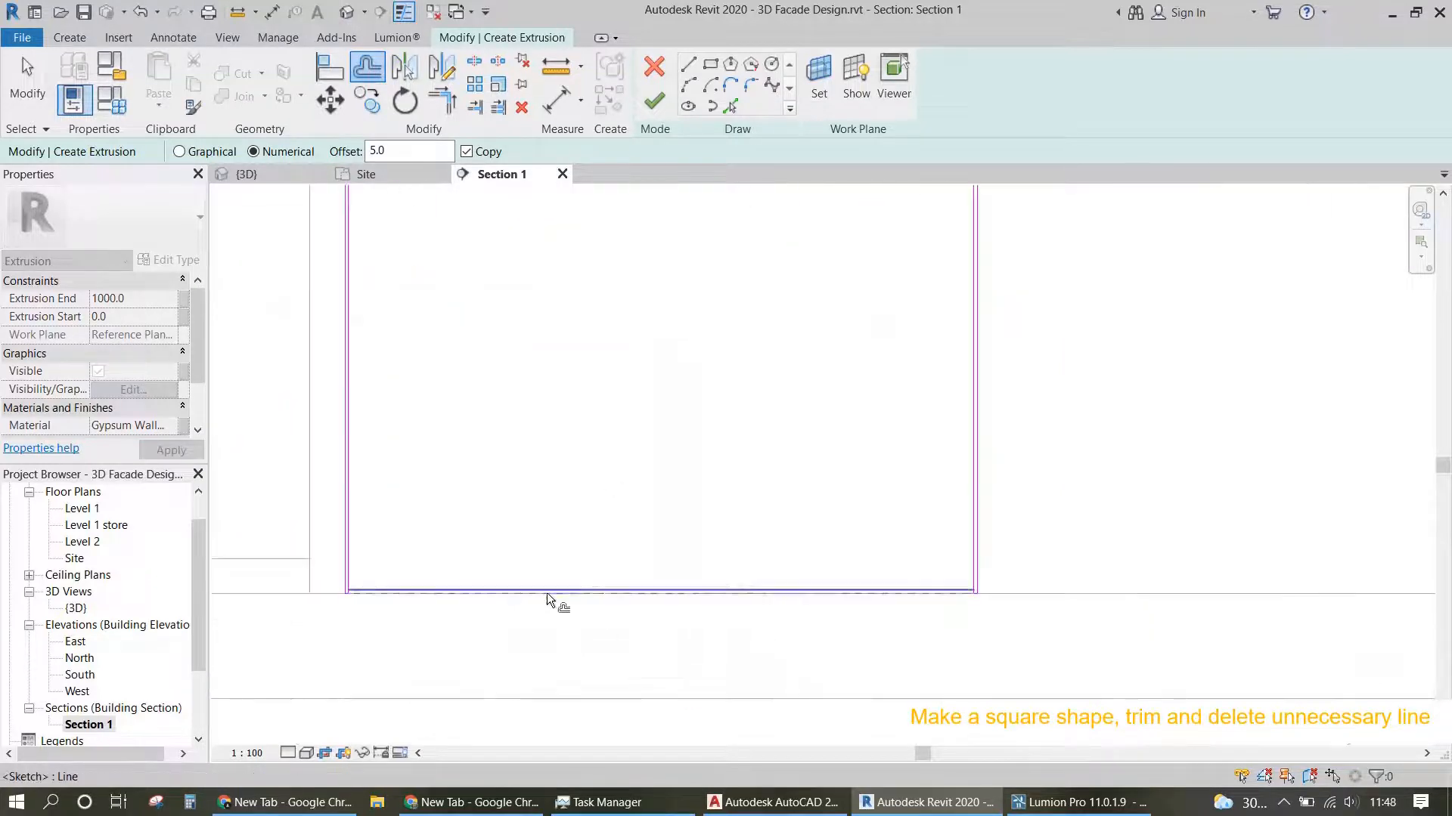
{"action": "left_click", "coordinate": [547, 592]}
Step: Trim the inner offset lines to each other so they form clean corners
{"action": "left_click", "coordinate": [443, 112]}
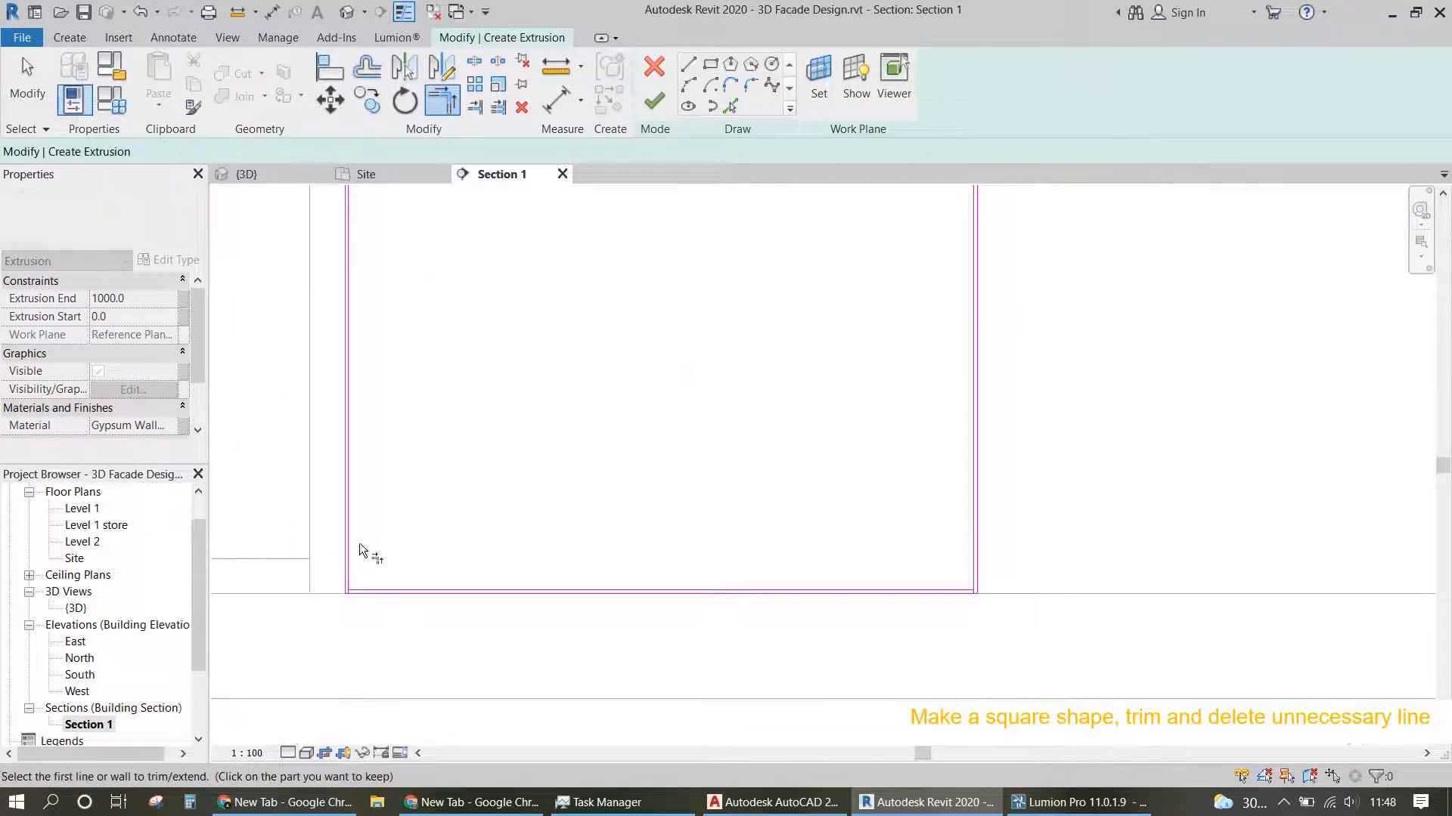
{"action": "scroll", "coordinate": [359, 543], "scroll_direction": "up", "scroll_amount": 1}
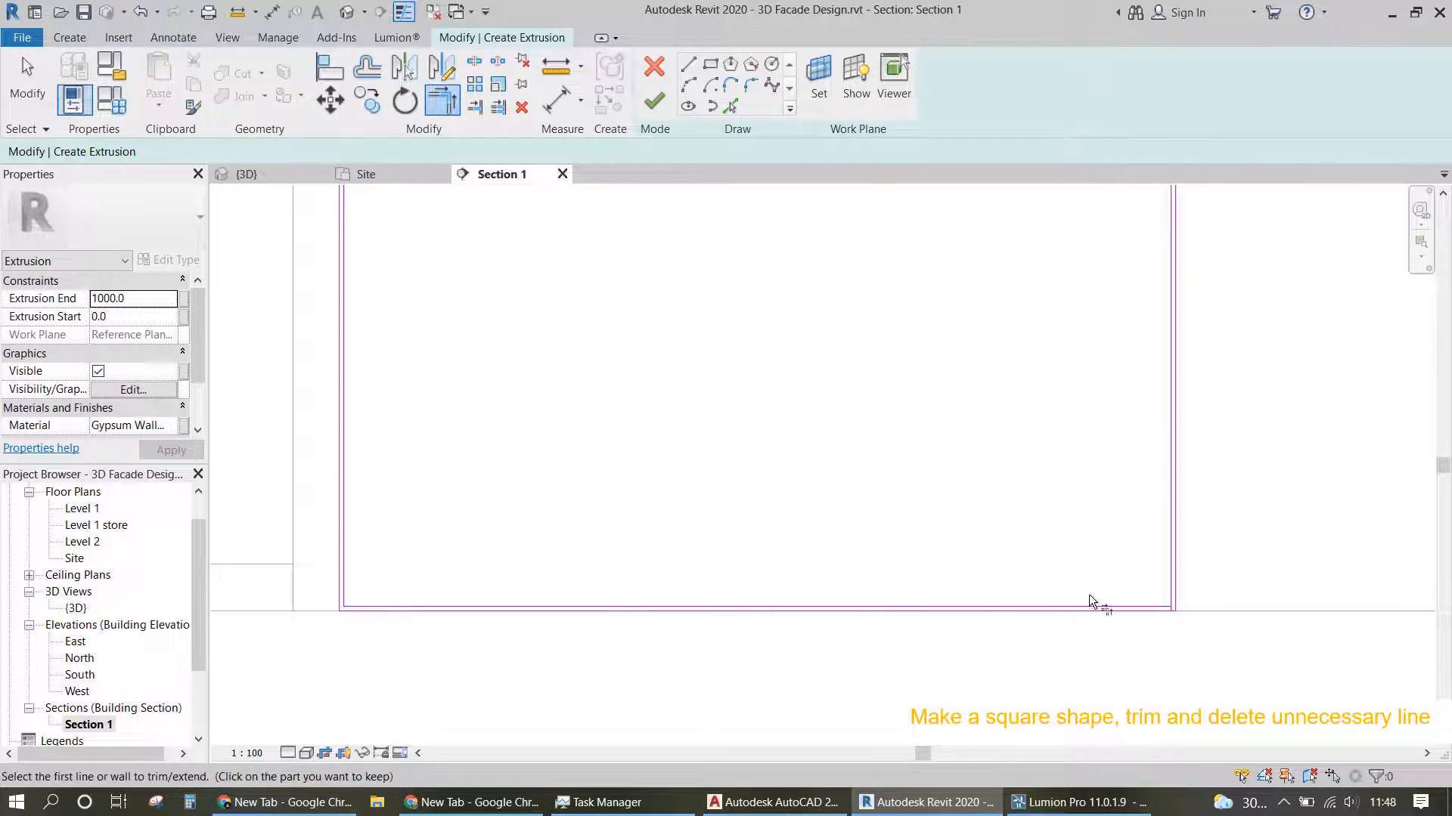
{"action": "left_click", "coordinate": [1058, 606]}
{"action": "left_click", "coordinate": [1171, 574]}
{"action": "scroll", "coordinate": [1057, 590], "scroll_direction": "down", "scroll_amount": 8}
{"action": "mouse_move", "coordinate": [1077, 453]}
{"action": "middle_mouse_down"}
{"action": "mouse_move", "coordinate": [1022, 616]}
{"action": "mouse_move", "coordinate": [943, 737]}
{"action": "middle_mouse_up"}
{"action": "scroll", "coordinate": [955, 446], "scroll_direction": "up", "scroll_amount": 5}
{"action": "left_click", "coordinate": [959, 395]}
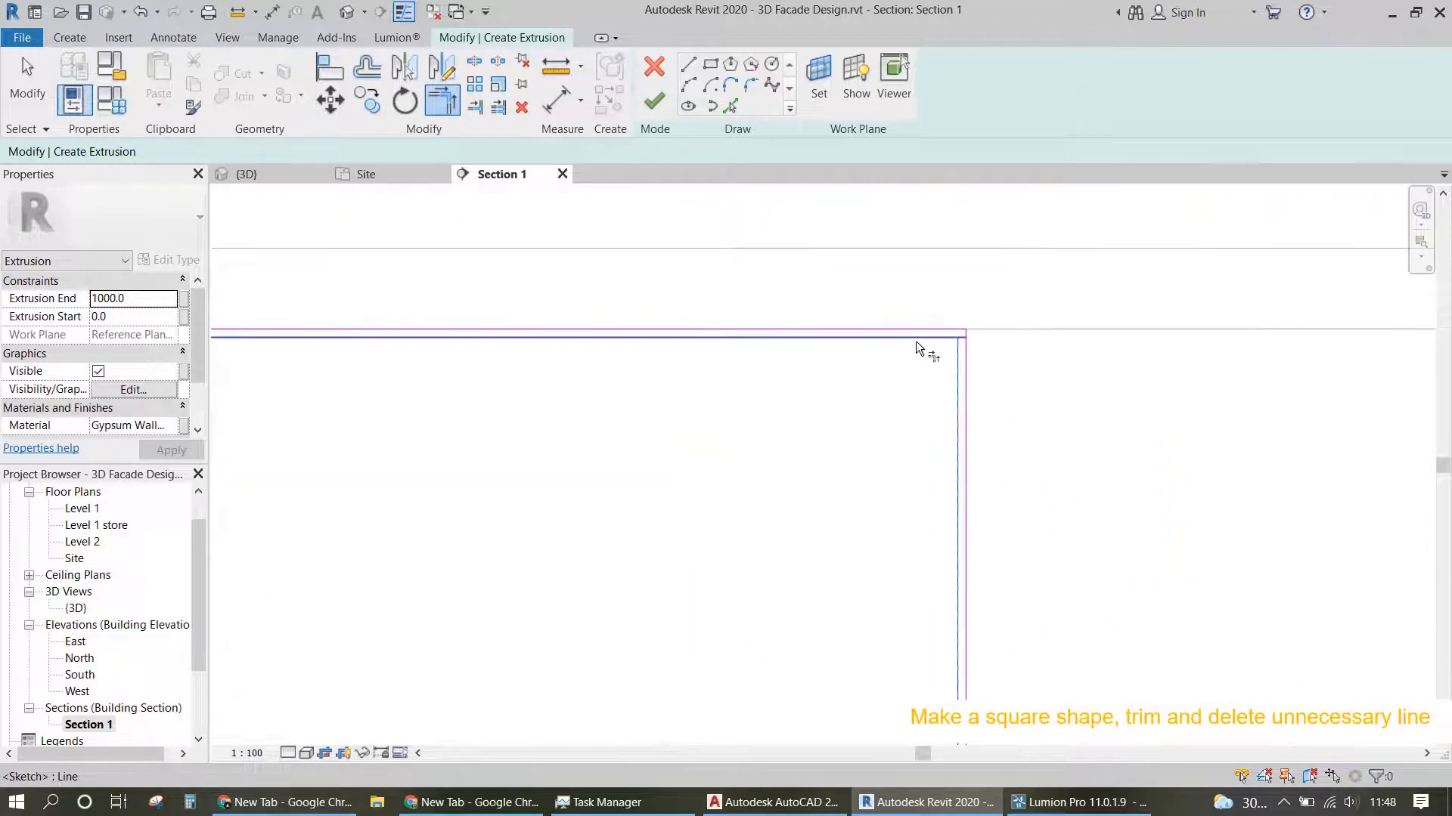
{"action": "left_click", "coordinate": [915, 341]}
{"action": "scroll", "coordinate": [691, 392], "scroll_direction": "up", "scroll_amount": 1}
{"action": "middle_click_drag", "start_coordinate": [691, 392], "coordinate": [954, 400]}
{"action": "scroll", "coordinate": [612, 365], "scroll_direction": "down", "scroll_amount": 1}
{"action": "middle_click_drag", "start_coordinate": [249, 388], "coordinate": [1137, 383]}
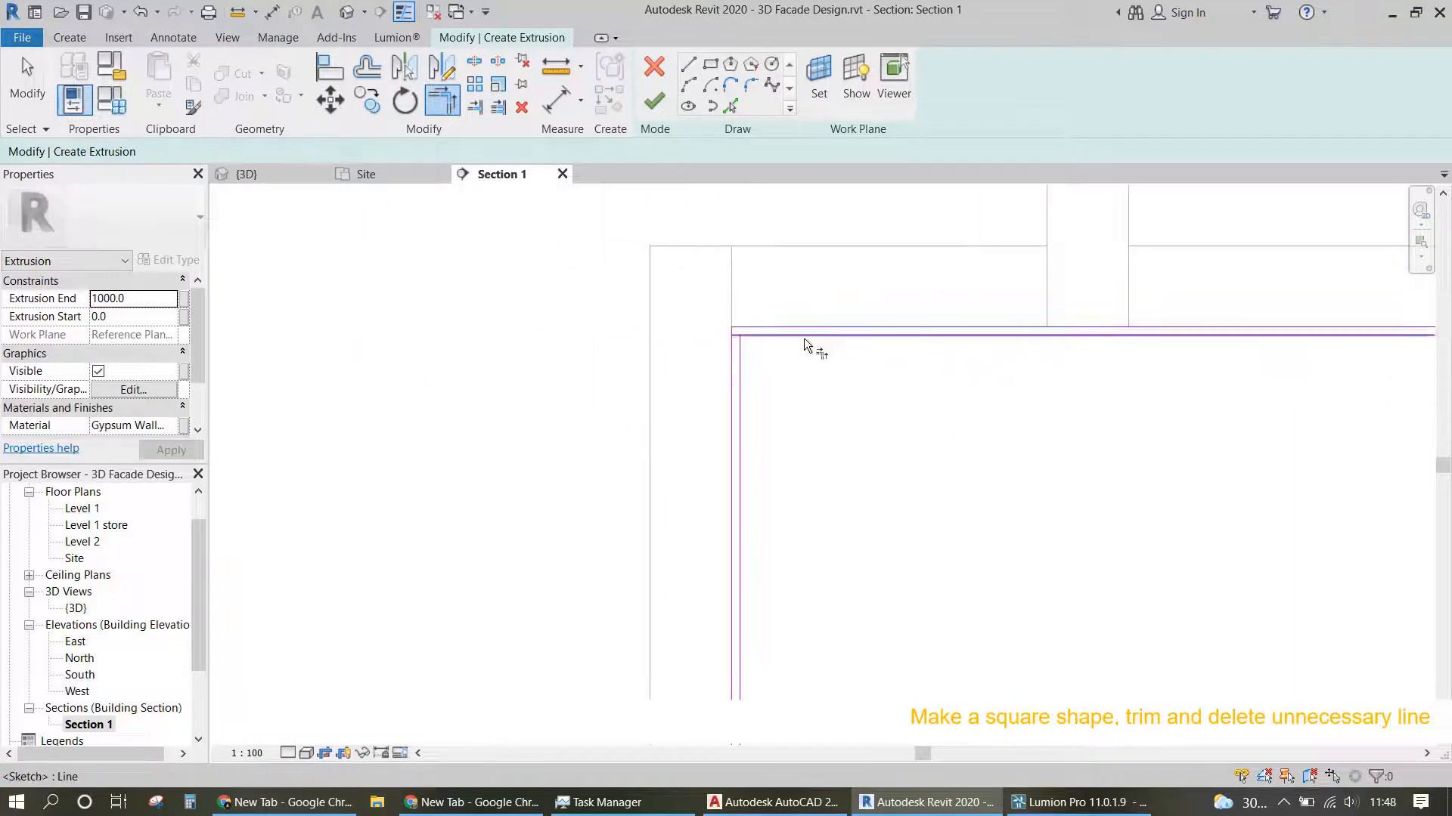
{"action": "scroll", "coordinate": [804, 338], "scroll_direction": "up", "scroll_amount": 1}
{"action": "key", "text": "Escape"}
{"action": "key", "text": "Escape"}
Step: Delete the four lines of the original outer rectangle, keeping only the inset outline
{"action": "left_click", "coordinate": [728, 324]}
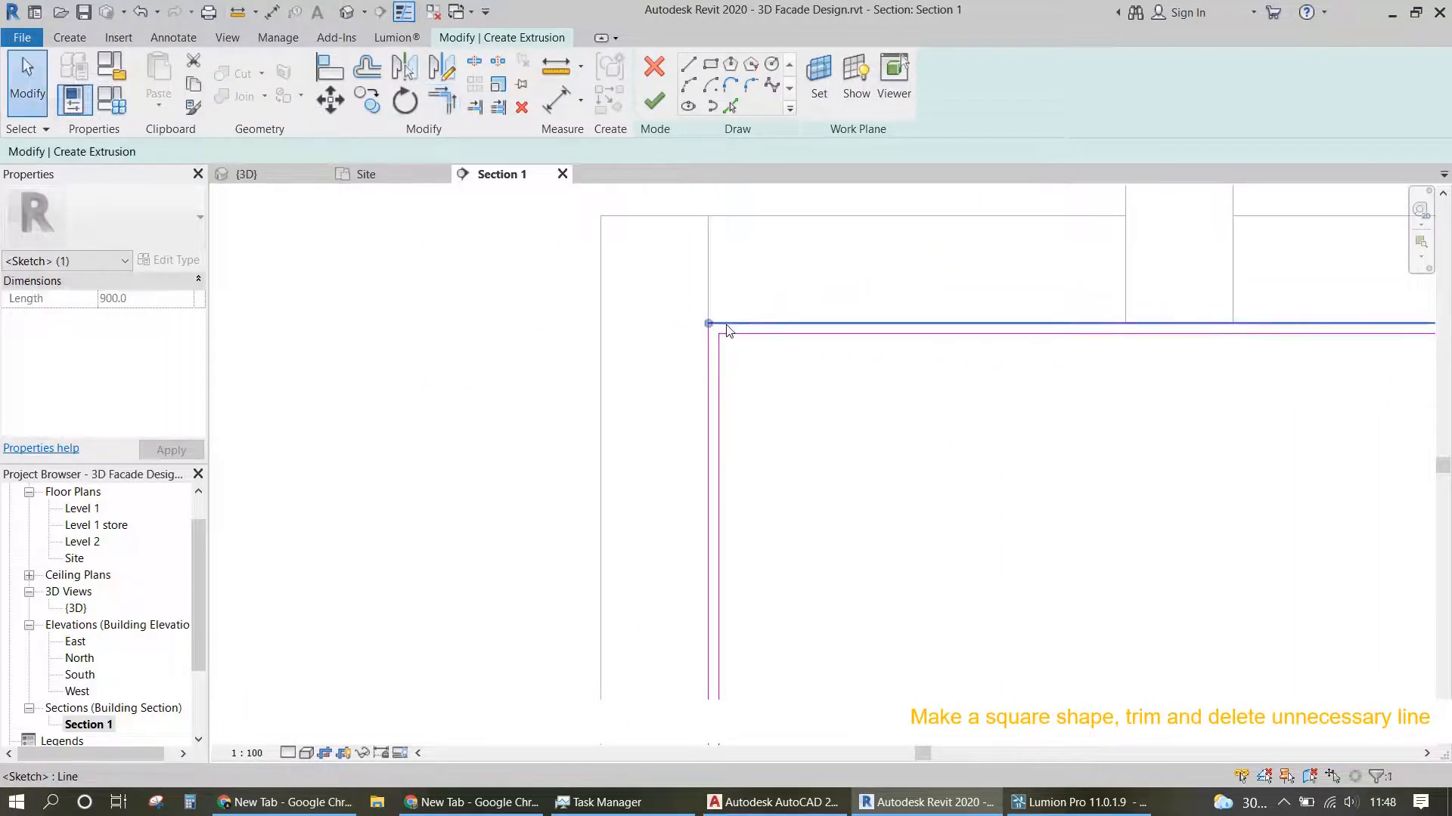
{"action": "key", "text": "Delete"}
{"action": "left_click", "coordinate": [708, 354]}
{"action": "key", "text": "Delete"}
{"action": "scroll", "coordinate": [764, 421], "scroll_direction": "down", "scroll_amount": 3}
{"action": "middle_click_drag", "start_coordinate": [1316, 480], "coordinate": [634, 438]}
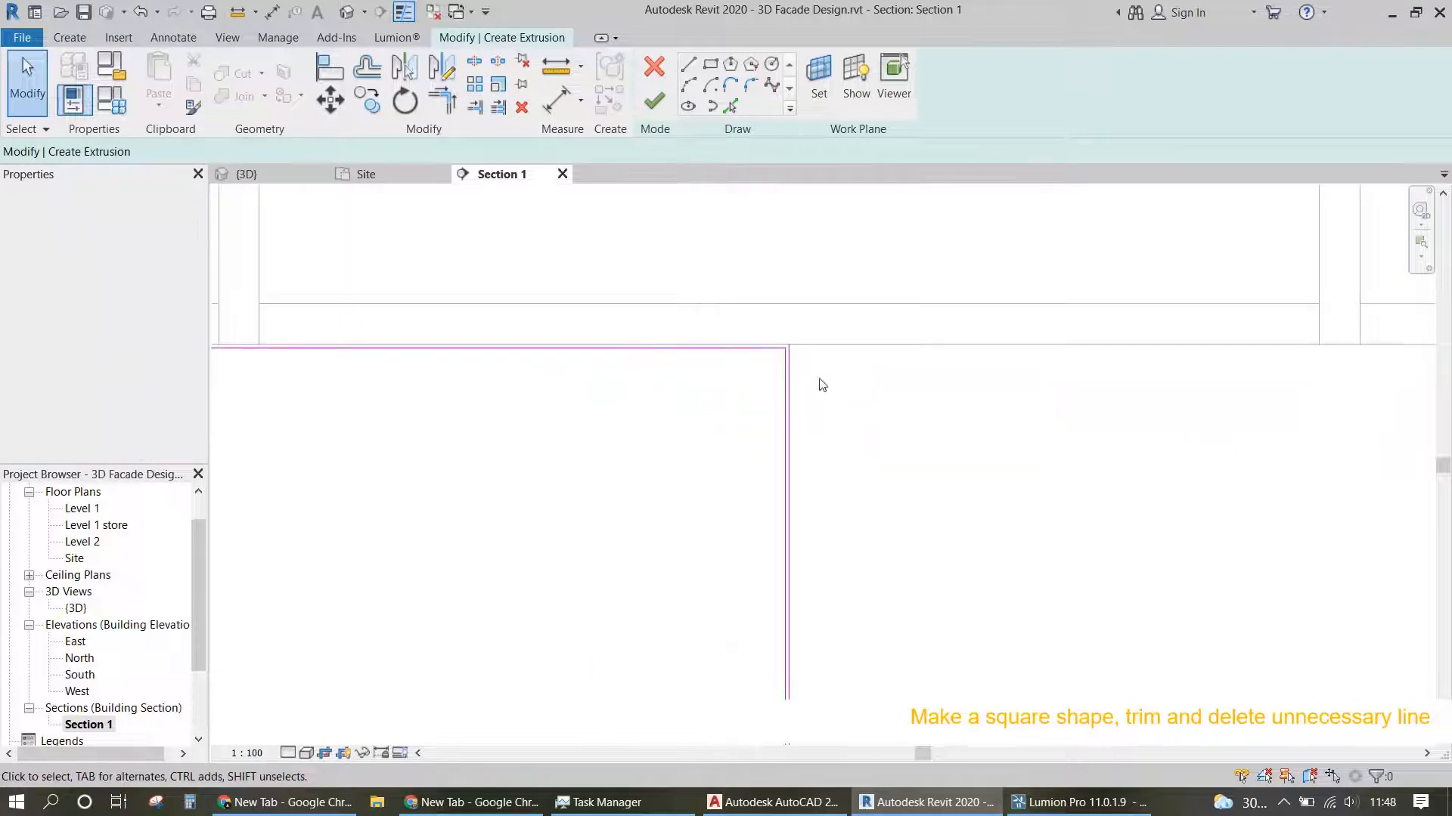
{"action": "scroll", "coordinate": [790, 363], "scroll_direction": "up", "scroll_amount": 3}
{"action": "left_click", "coordinate": [785, 378]}
{"action": "key", "text": "Delete"}
{"action": "scroll", "coordinate": [783, 457], "scroll_direction": "down", "scroll_amount": 4}
{"action": "middle_click_drag", "start_coordinate": [787, 564], "coordinate": [880, 297]}
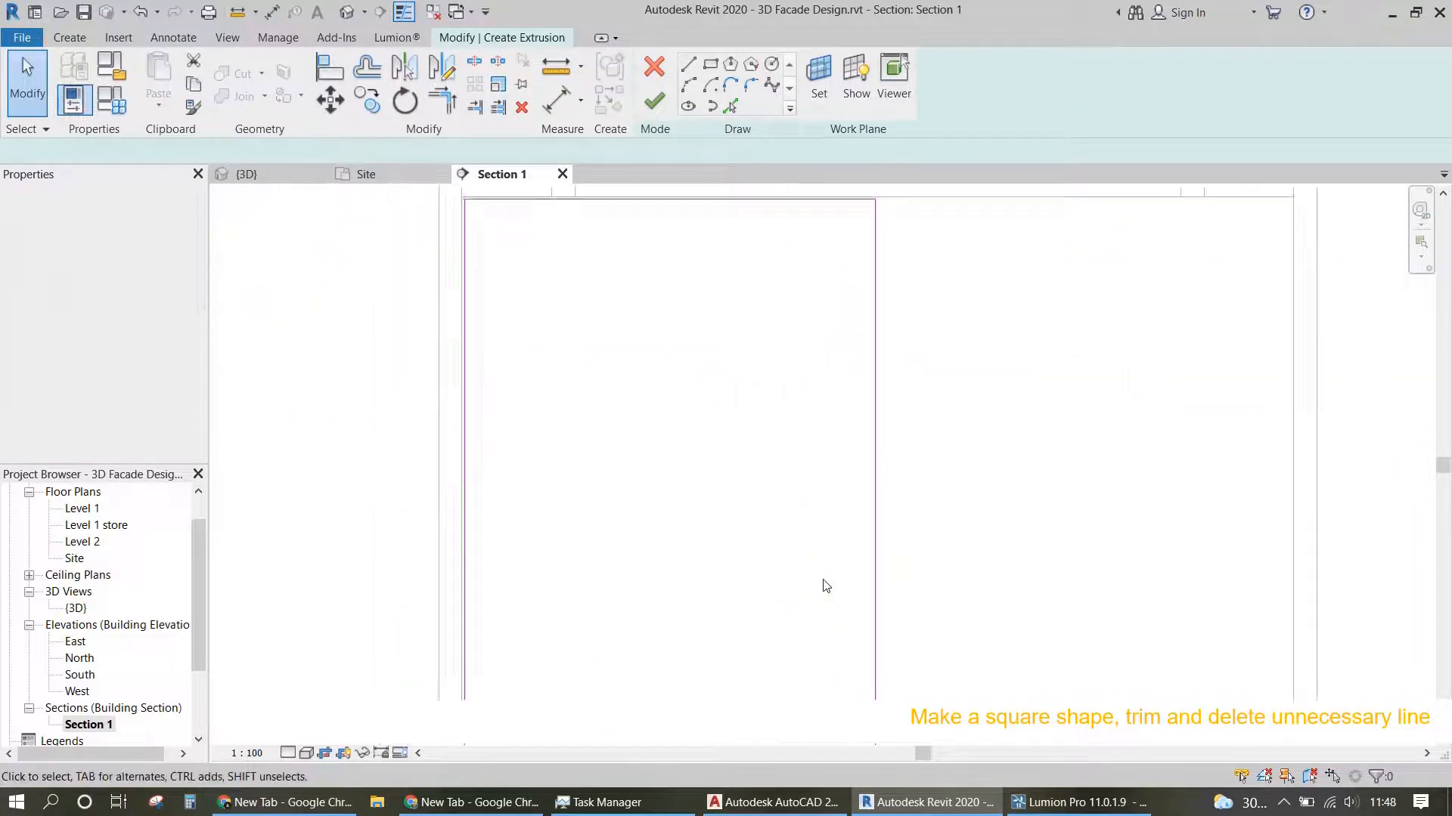
{"action": "scroll", "coordinate": [824, 586], "scroll_direction": "down", "scroll_amount": 1}
{"action": "middle_click_drag", "start_coordinate": [824, 586], "coordinate": [969, 199]}
{"action": "scroll", "coordinate": [718, 463], "scroll_direction": "up", "scroll_amount": 5}
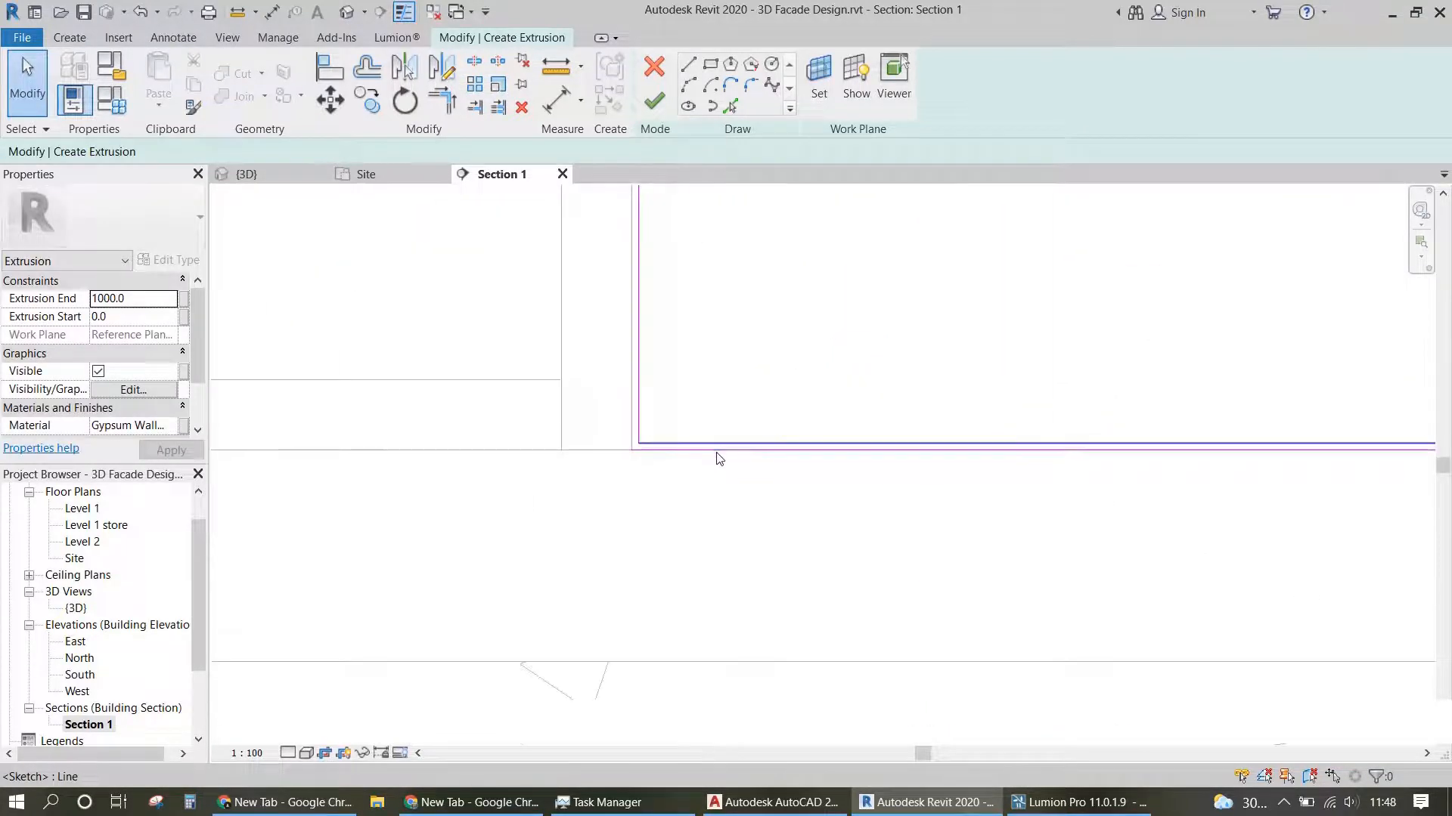
{"action": "left_click", "coordinate": [719, 454]}
{"action": "key", "text": "Delete"}
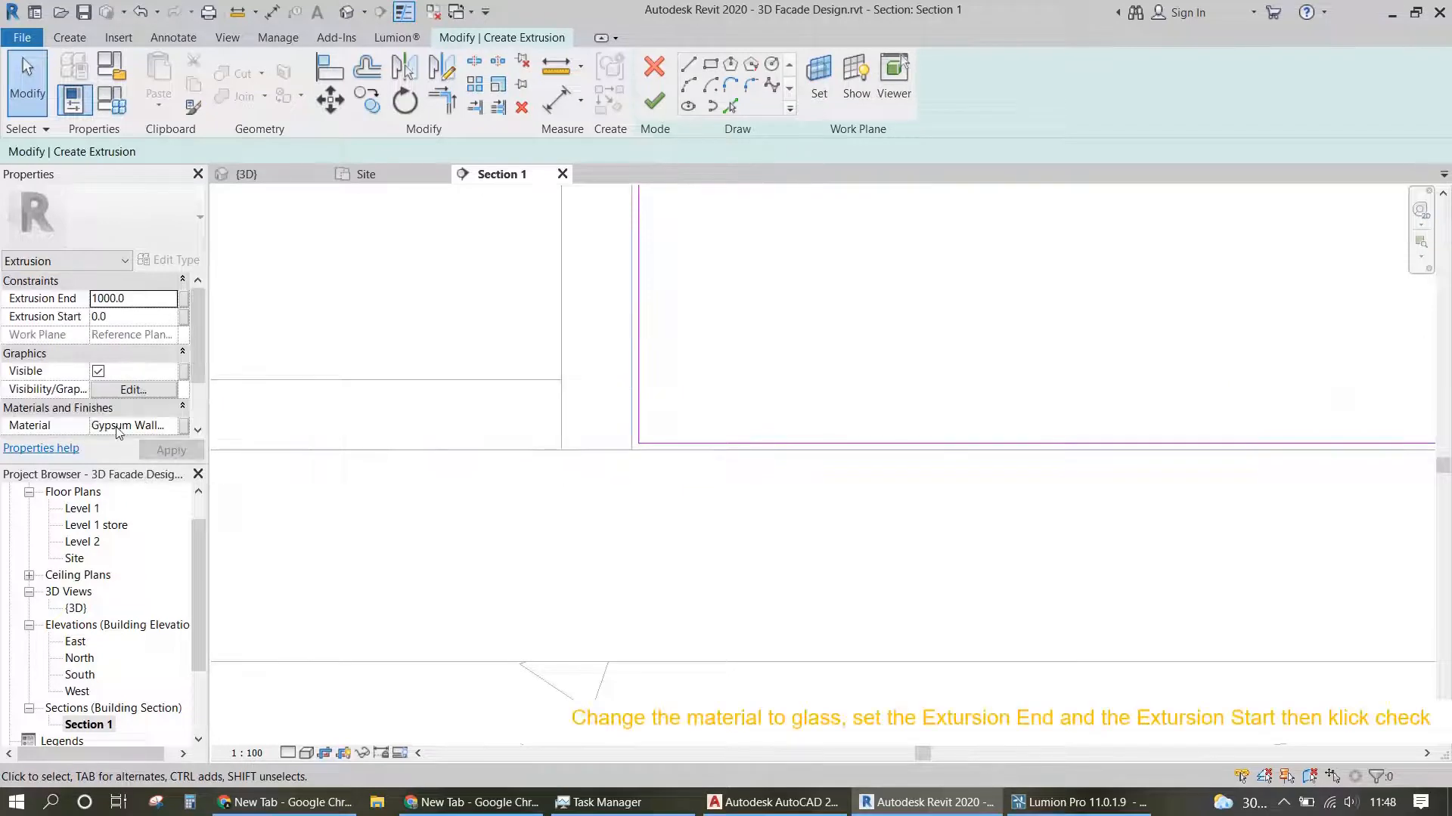
Step: Assign the Glass material to the door leaf extrusion
{"action": "left_click", "coordinate": [168, 428]}
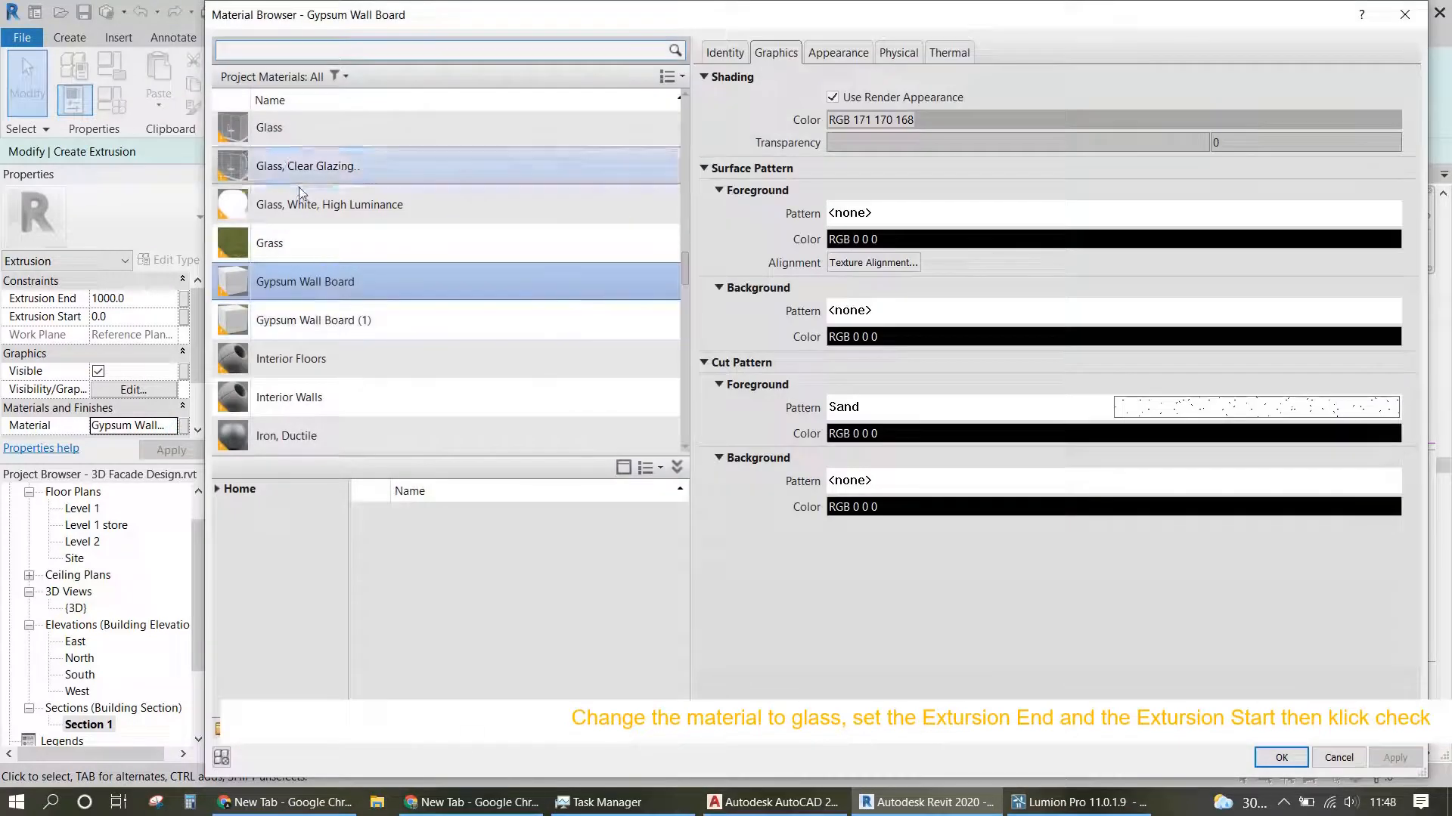
{"action": "left_click", "coordinate": [263, 135]}
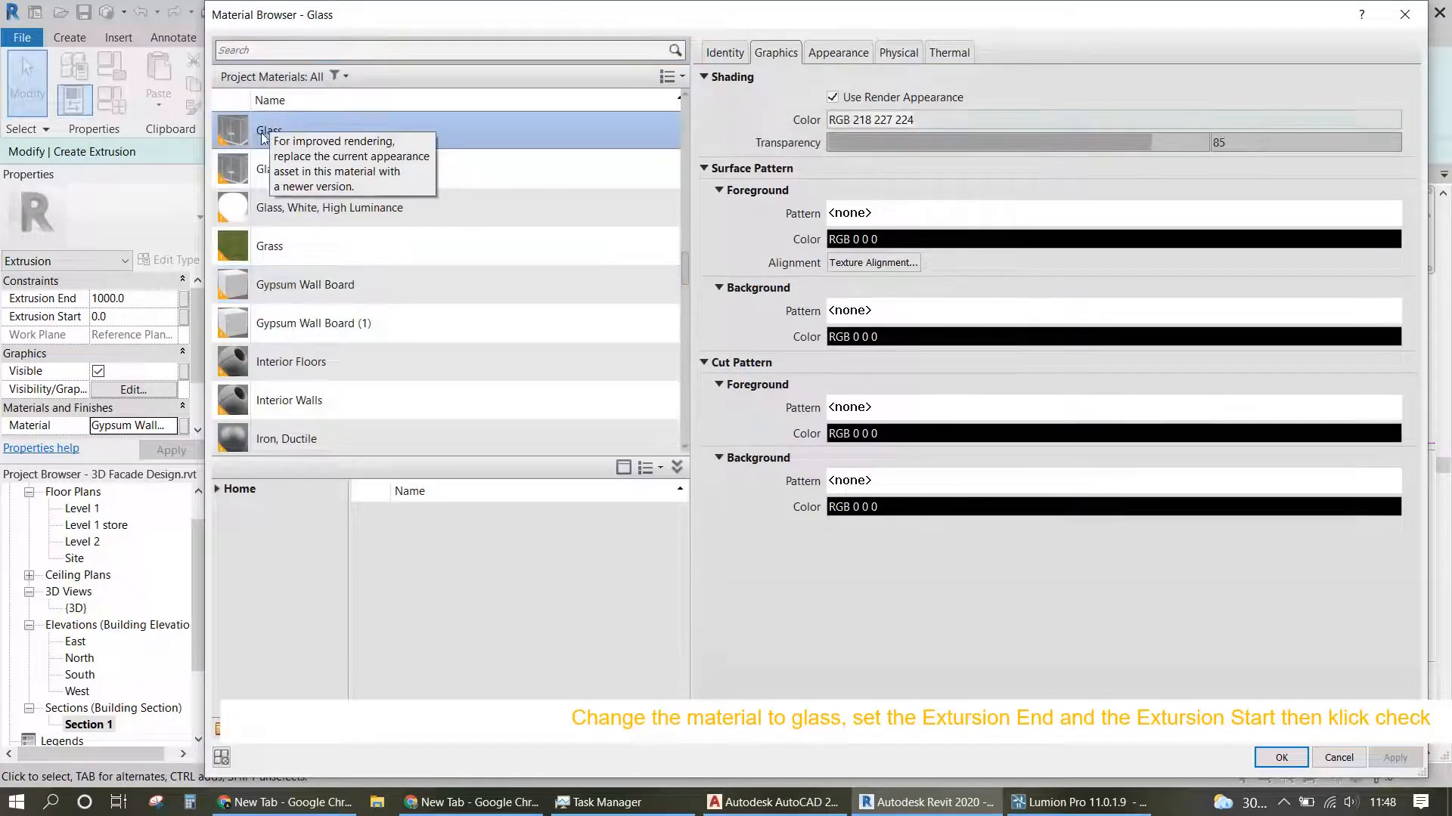
{"action": "left_click", "coordinate": [1283, 759]}
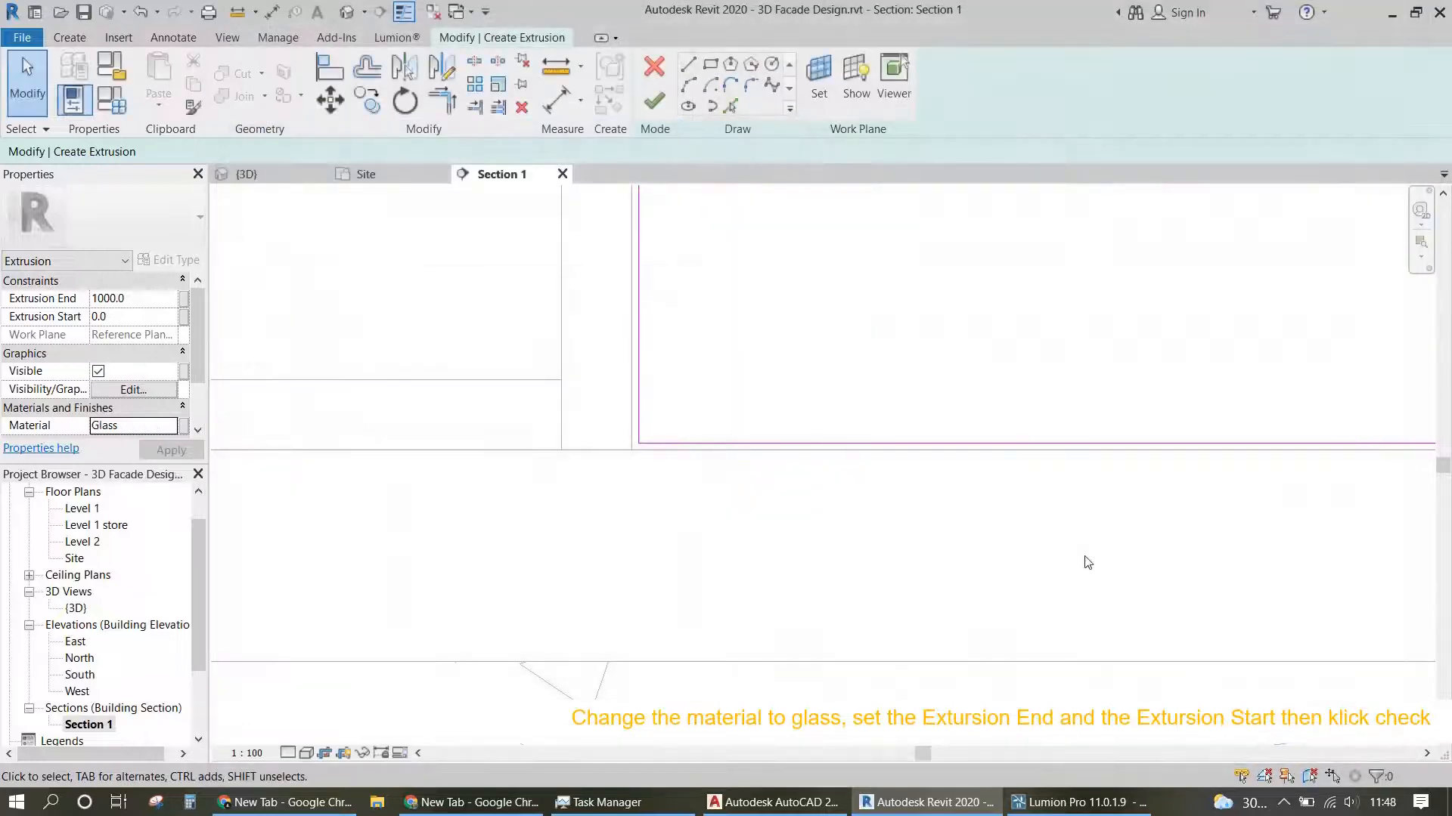
Step: Set the extrusion end to 5 mm and start to -5 mm, and finish the door leaf extrusion
{"action": "left_click", "coordinate": [144, 299]}
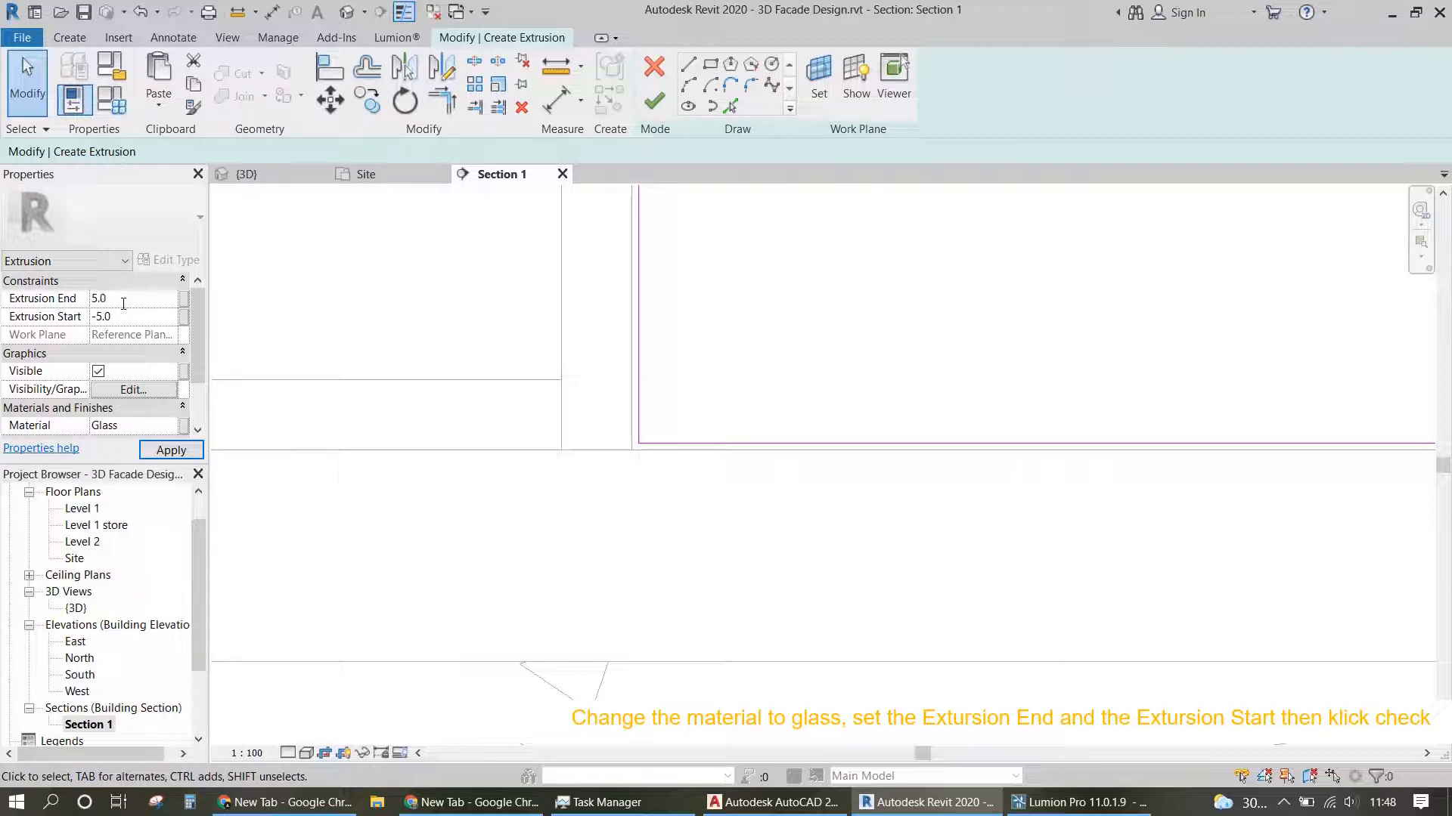
{"action": "scroll", "coordinate": [842, 477], "scroll_direction": "down", "scroll_amount": 5}
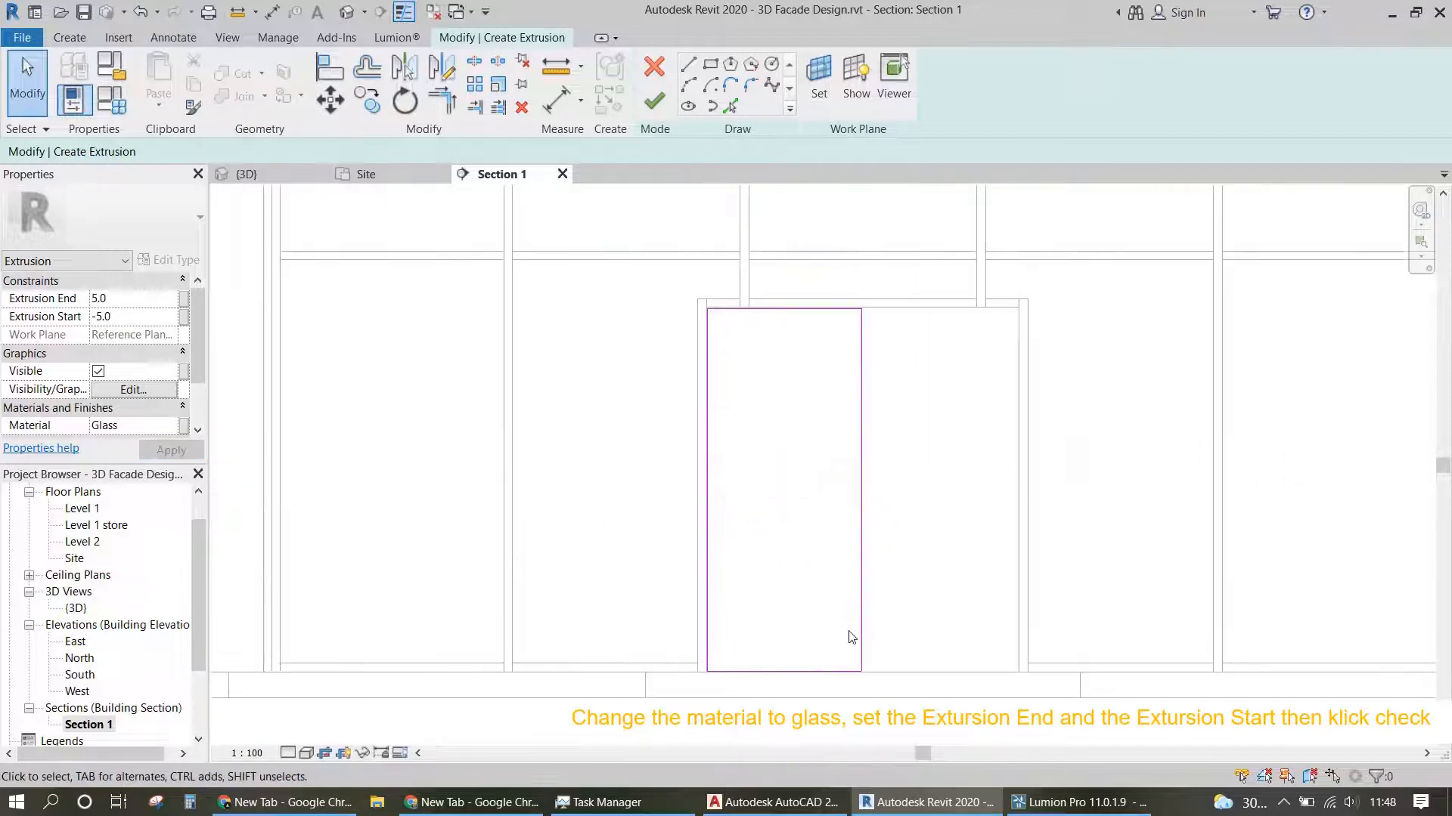
{"action": "left_click", "coordinate": [655, 100]}
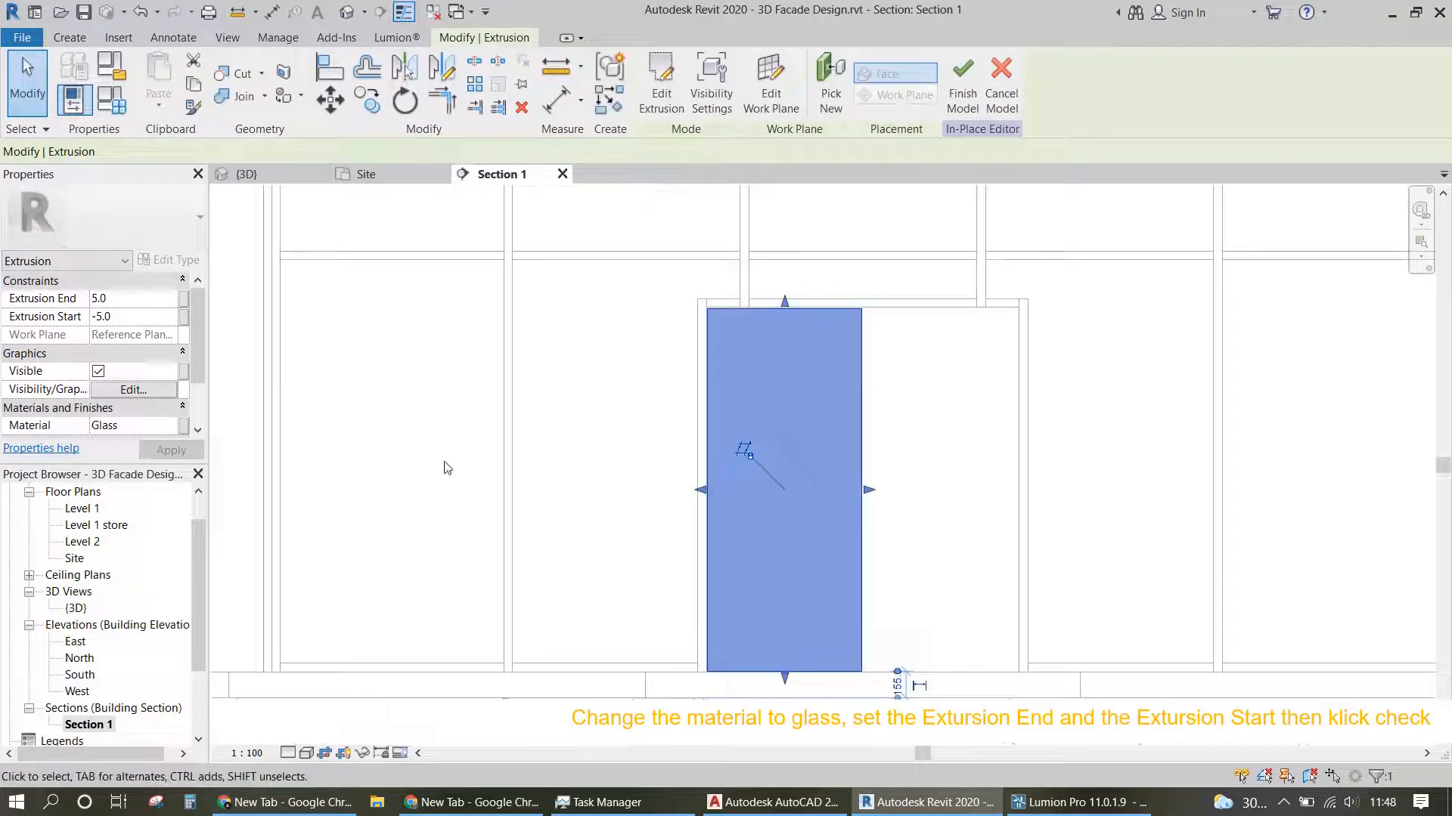
Step: Check the glass leaf within the facade opening in the 3D view, and return to Section 1
{"action": "double_click", "coordinate": [75, 607]}
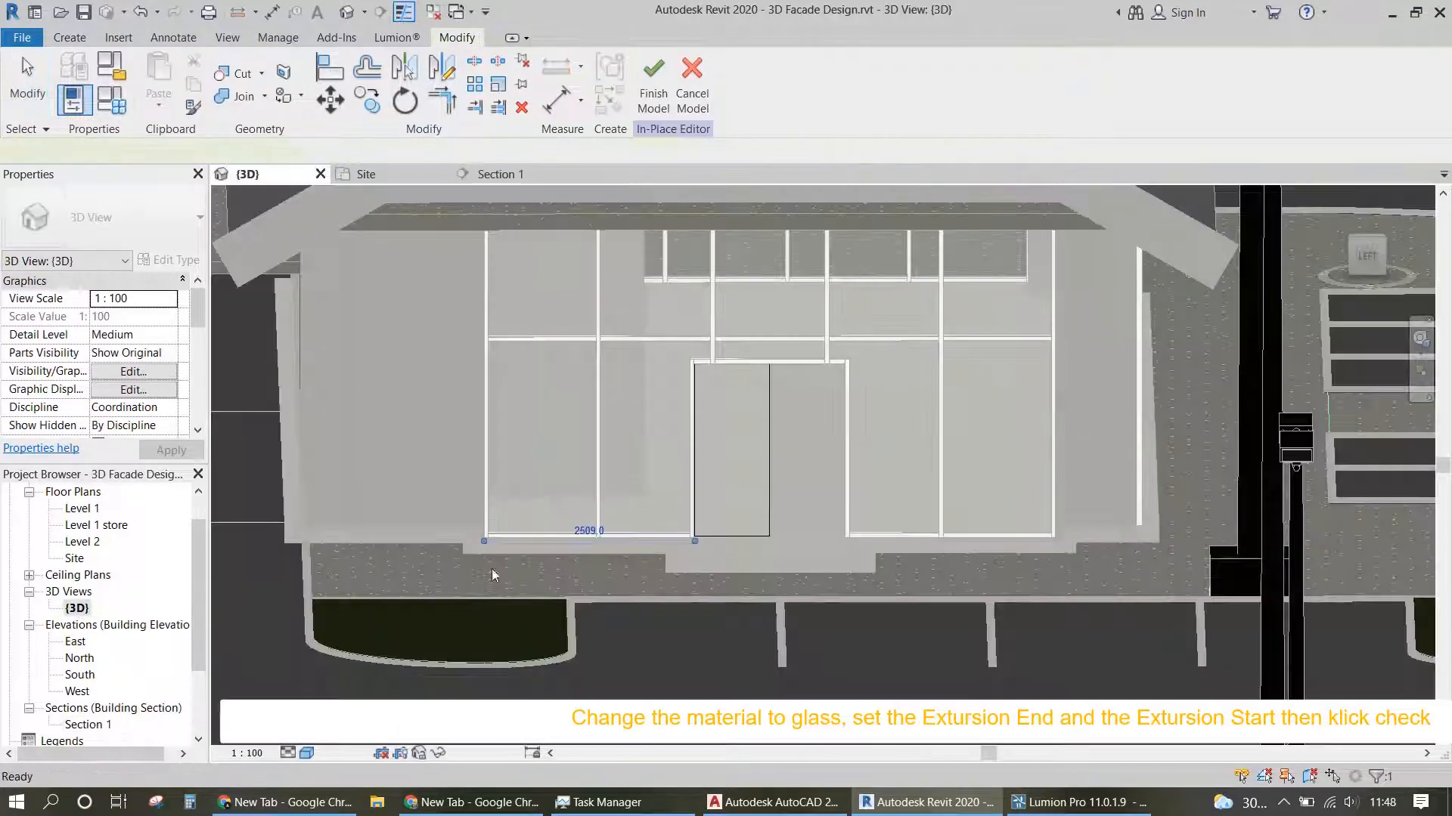
{"action": "scroll", "coordinate": [728, 436], "scroll_direction": "up", "scroll_amount": 3}
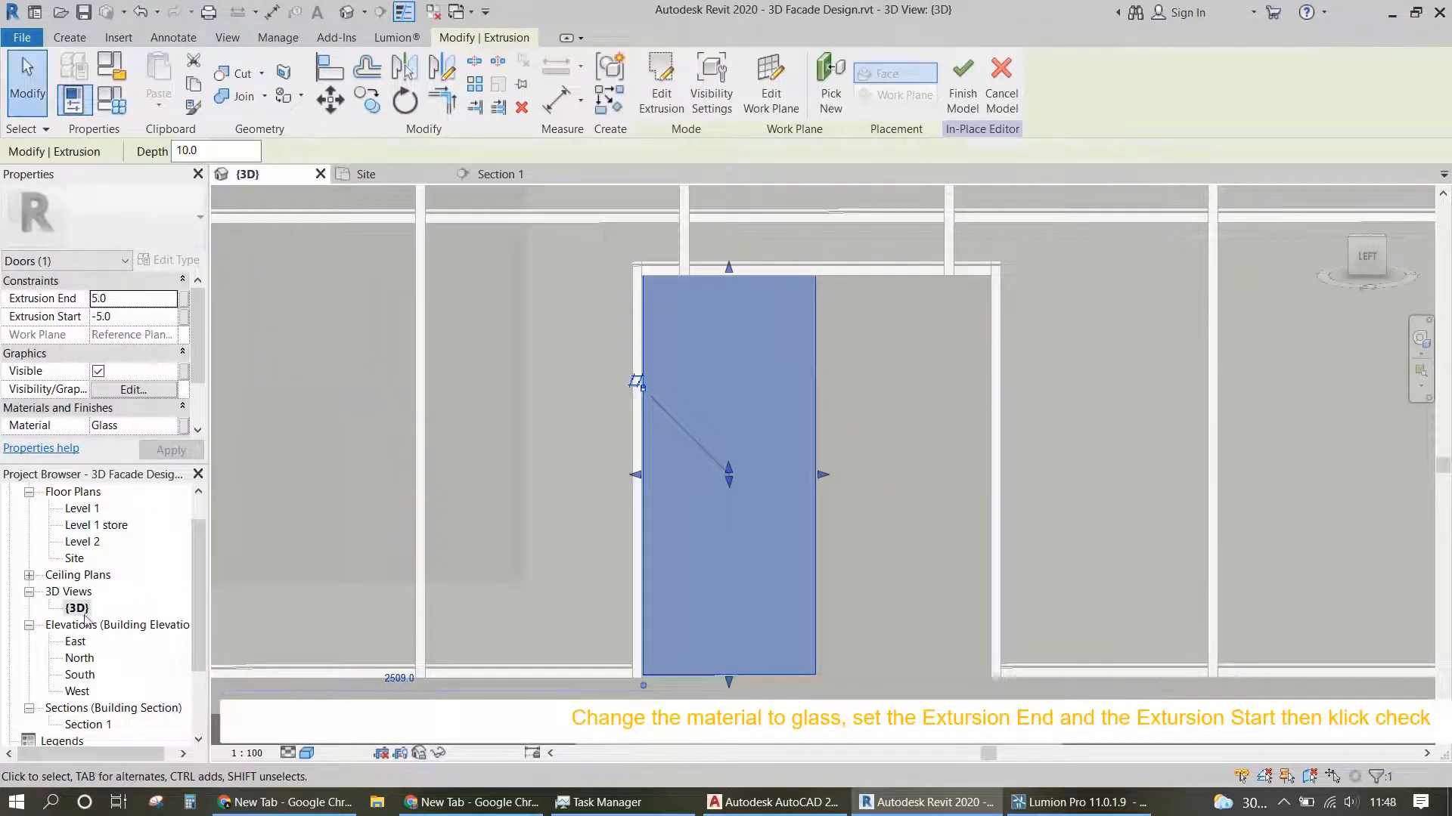
{"action": "double_click", "coordinate": [81, 724]}
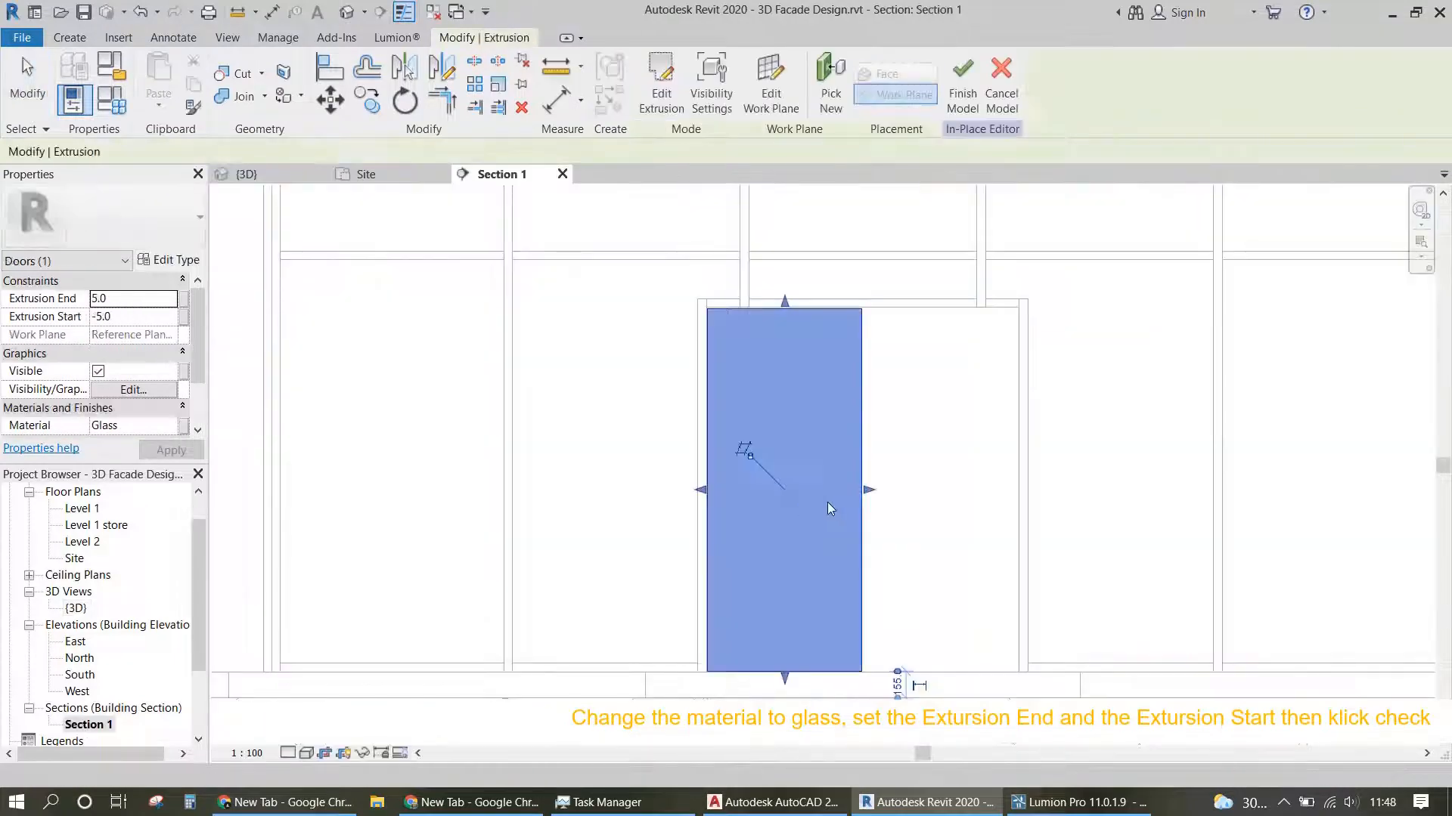
{"action": "left_click", "coordinate": [937, 356]}
{"action": "scroll", "coordinate": [885, 514], "scroll_direction": "down", "scroll_amount": 1}
{"action": "middle_click_drag", "start_coordinate": [885, 513], "coordinate": [852, 605]}
{"action": "scroll", "coordinate": [927, 314], "scroll_direction": "down", "scroll_amount": 1}
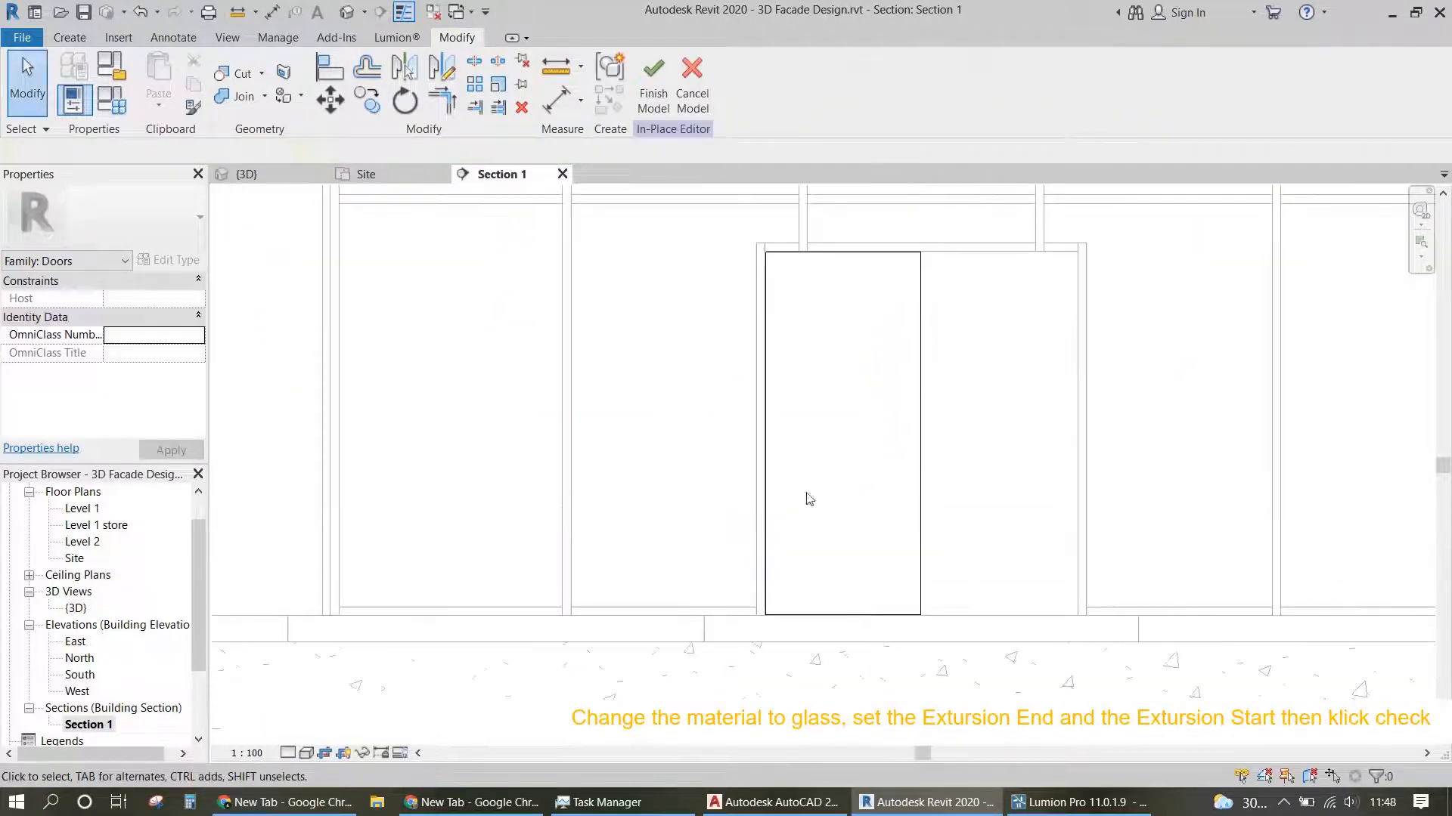
Step: Start another extrusion for the door hinges using Reference Plane : DOOR as the work plane
{"action": "left_click", "coordinate": [78, 38]}
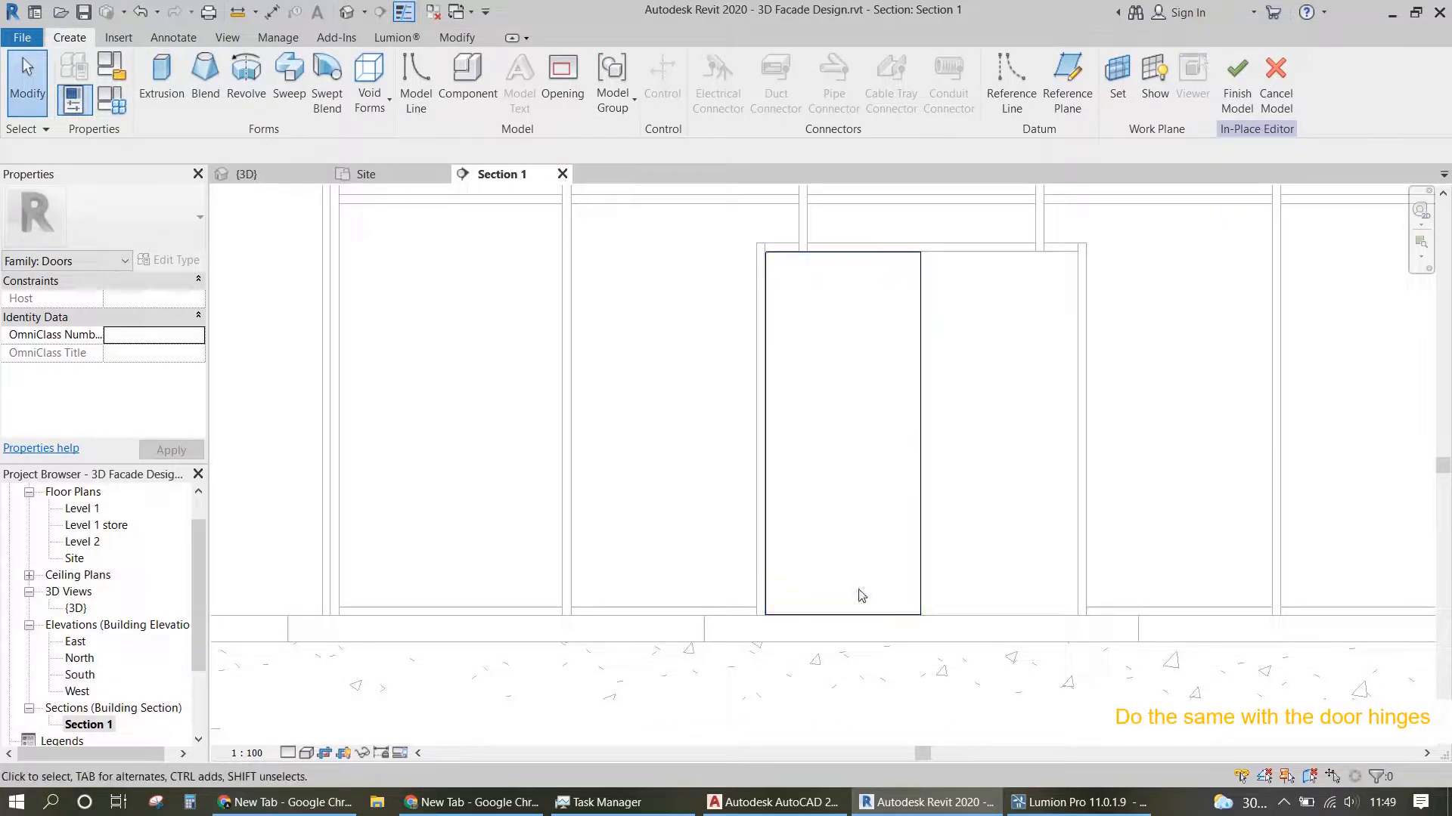
{"action": "left_click", "coordinate": [161, 79]}
{"action": "left_click", "coordinate": [704, 401]}
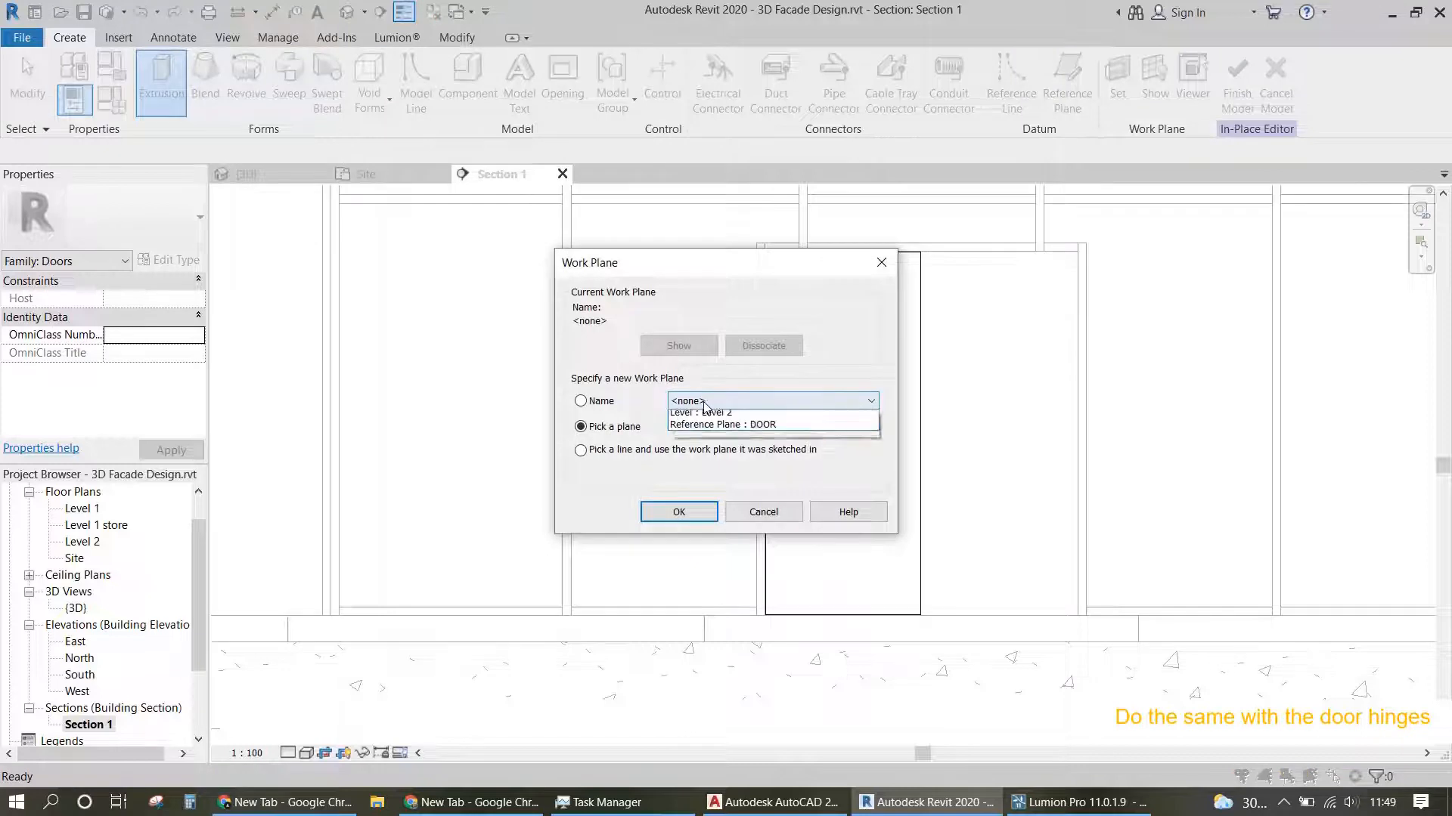
{"action": "left_click", "coordinate": [729, 488]}
{"action": "left_click", "coordinate": [673, 512]}
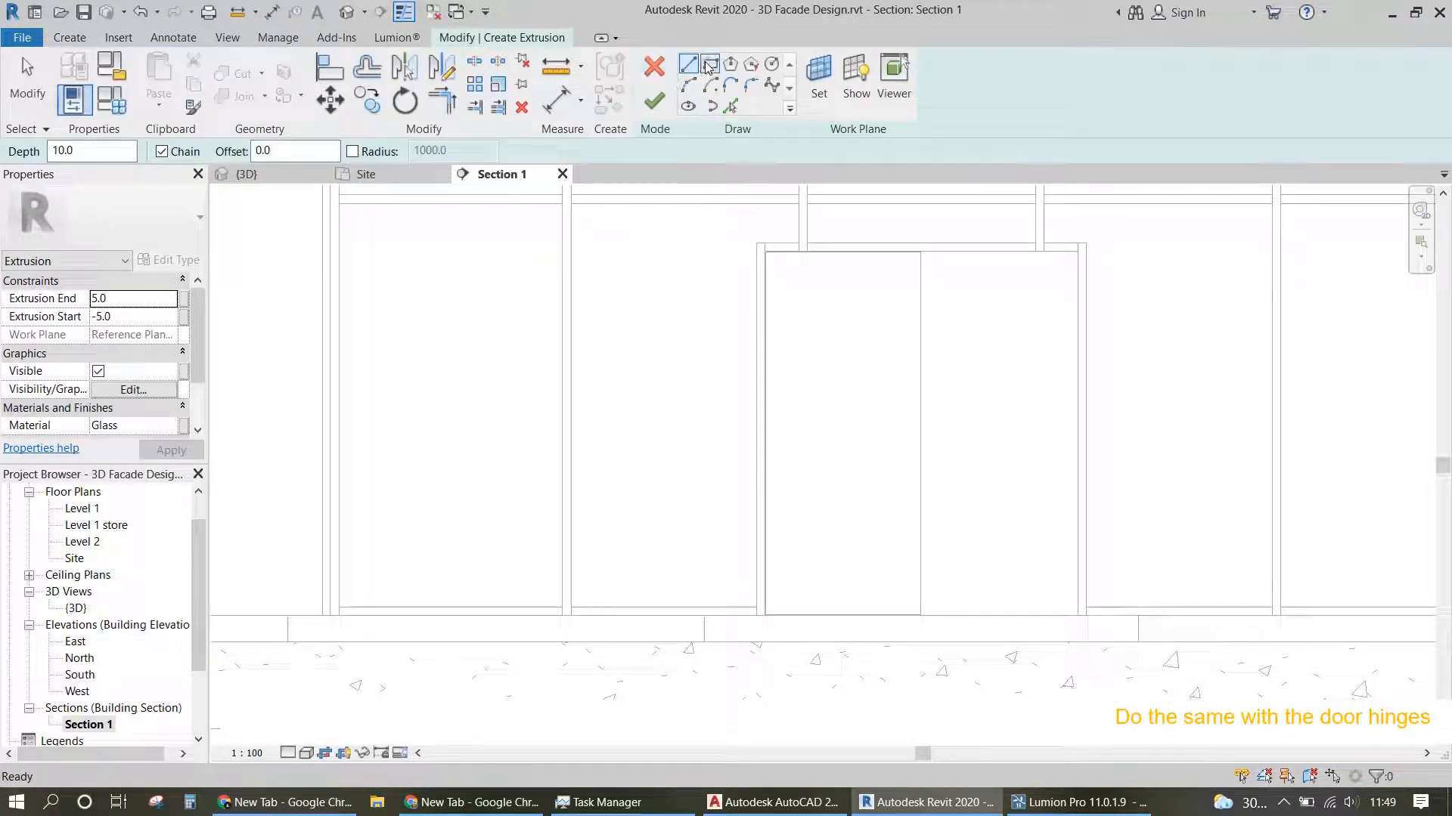
Step: Sketch a hinge rectangle about 65 by 35 mm in the glass leaf's upper left corner
{"action": "left_click", "coordinate": [709, 66]}
{"action": "scroll", "coordinate": [765, 256], "scroll_direction": "up", "scroll_amount": 5}
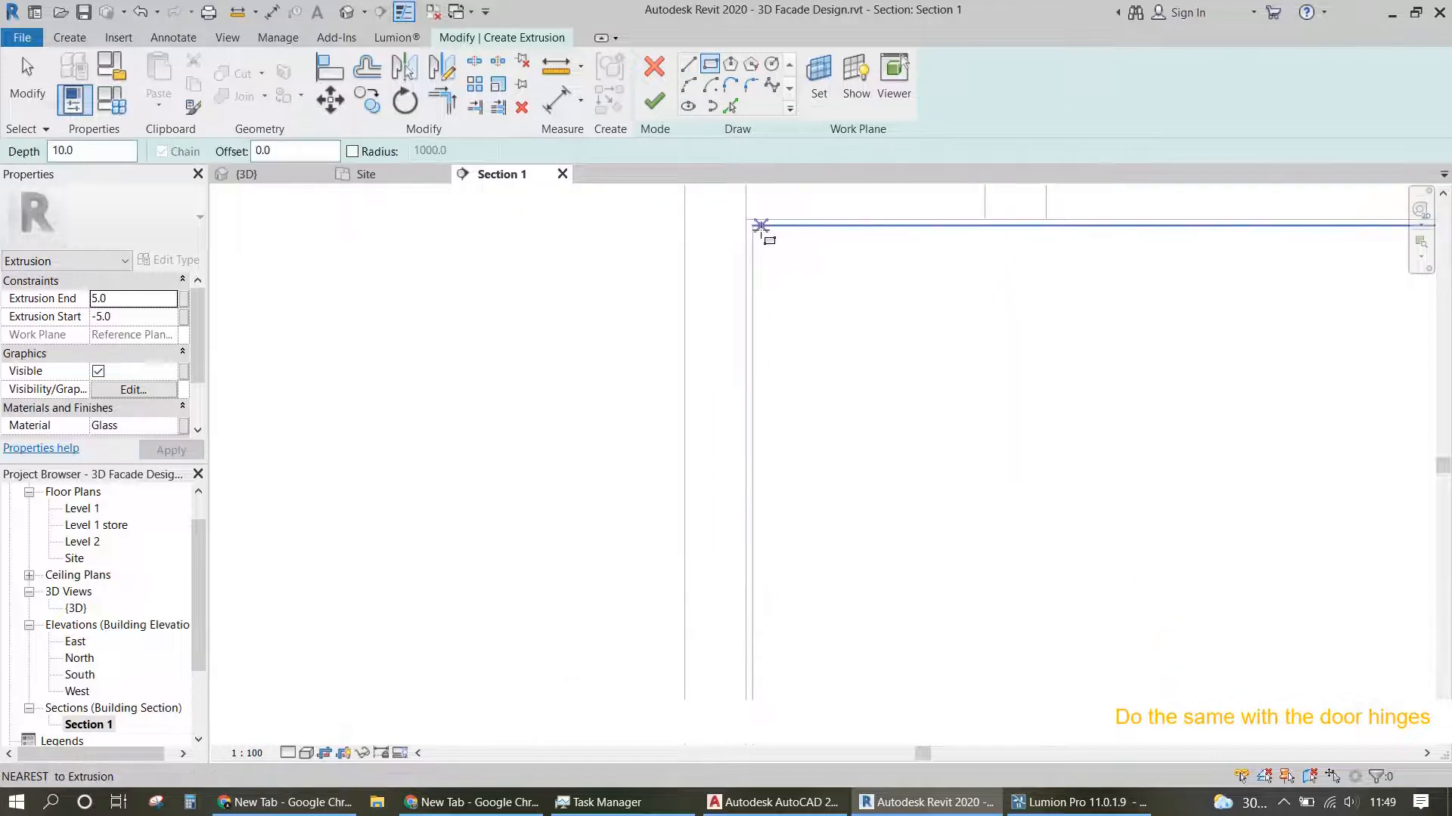
{"action": "left_click", "coordinate": [760, 225]}
{"action": "left_click", "coordinate": [832, 268]}
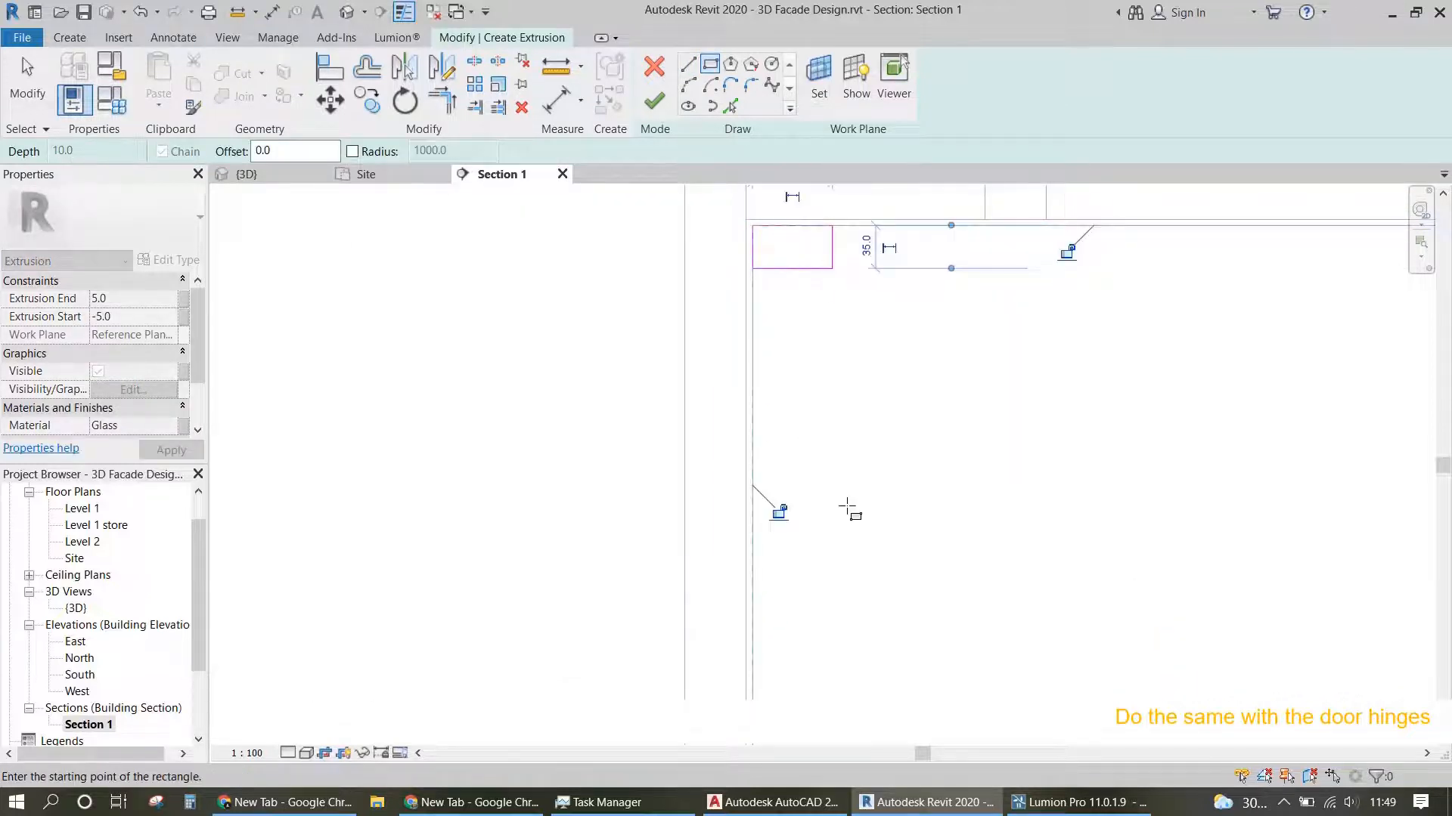
Step: Set the hinge rectangle's width to 100 mm
{"action": "scroll", "coordinate": [847, 505], "scroll_direction": "down", "scroll_amount": 5}
{"action": "mouse_move", "coordinate": [880, 571]}
{"action": "middle_mouse_down"}
{"action": "mouse_move", "coordinate": [851, 307]}
{"action": "mouse_move", "coordinate": [826, 544]}
{"action": "middle_mouse_up"}
{"action": "scroll", "coordinate": [790, 362], "scroll_direction": "up", "scroll_amount": 4}
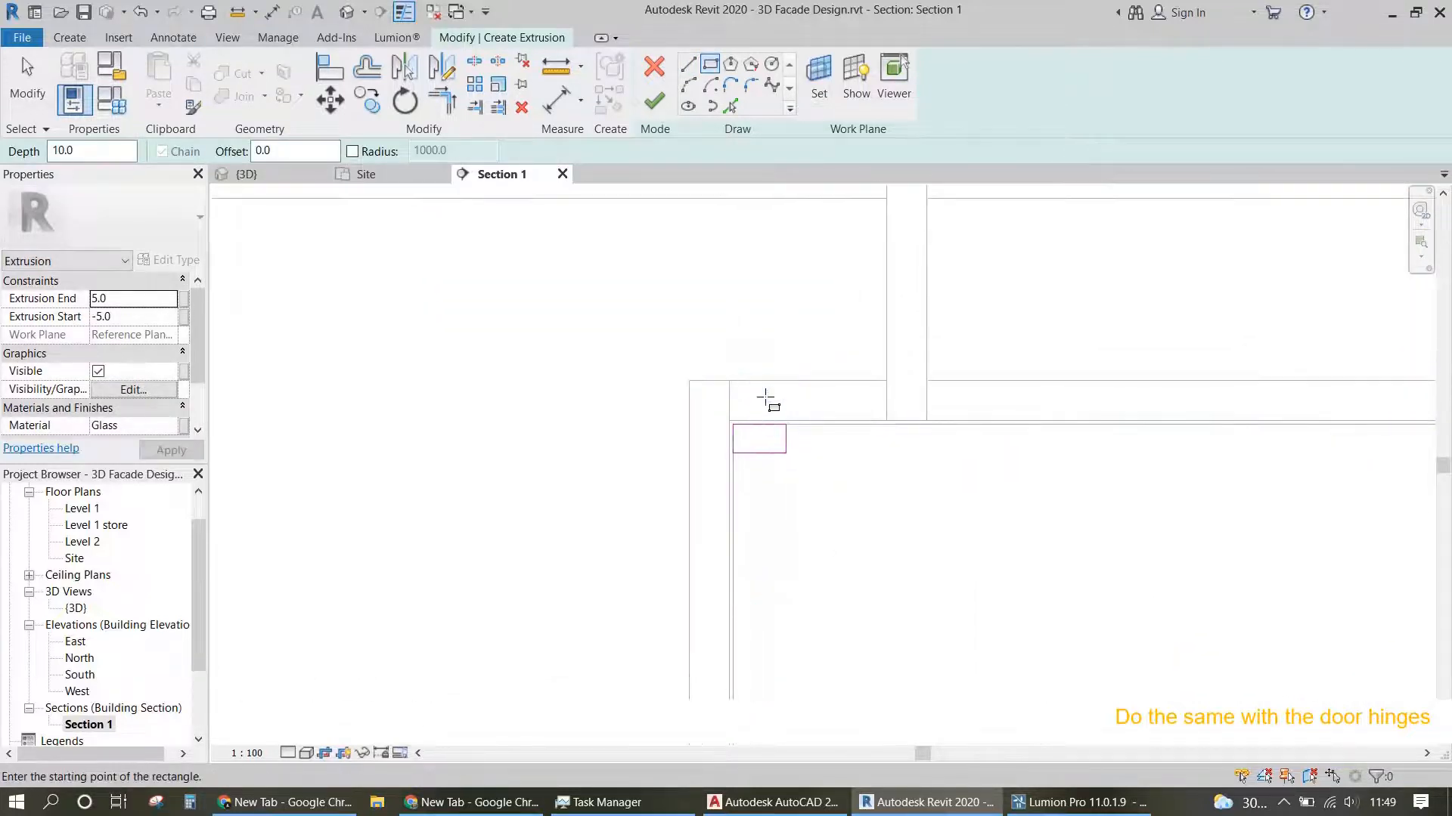
{"action": "key", "text": "Escape"}
{"action": "key", "text": "Escape"}
{"action": "left_click", "coordinate": [786, 442]}
{"action": "left_click", "coordinate": [759, 372]}
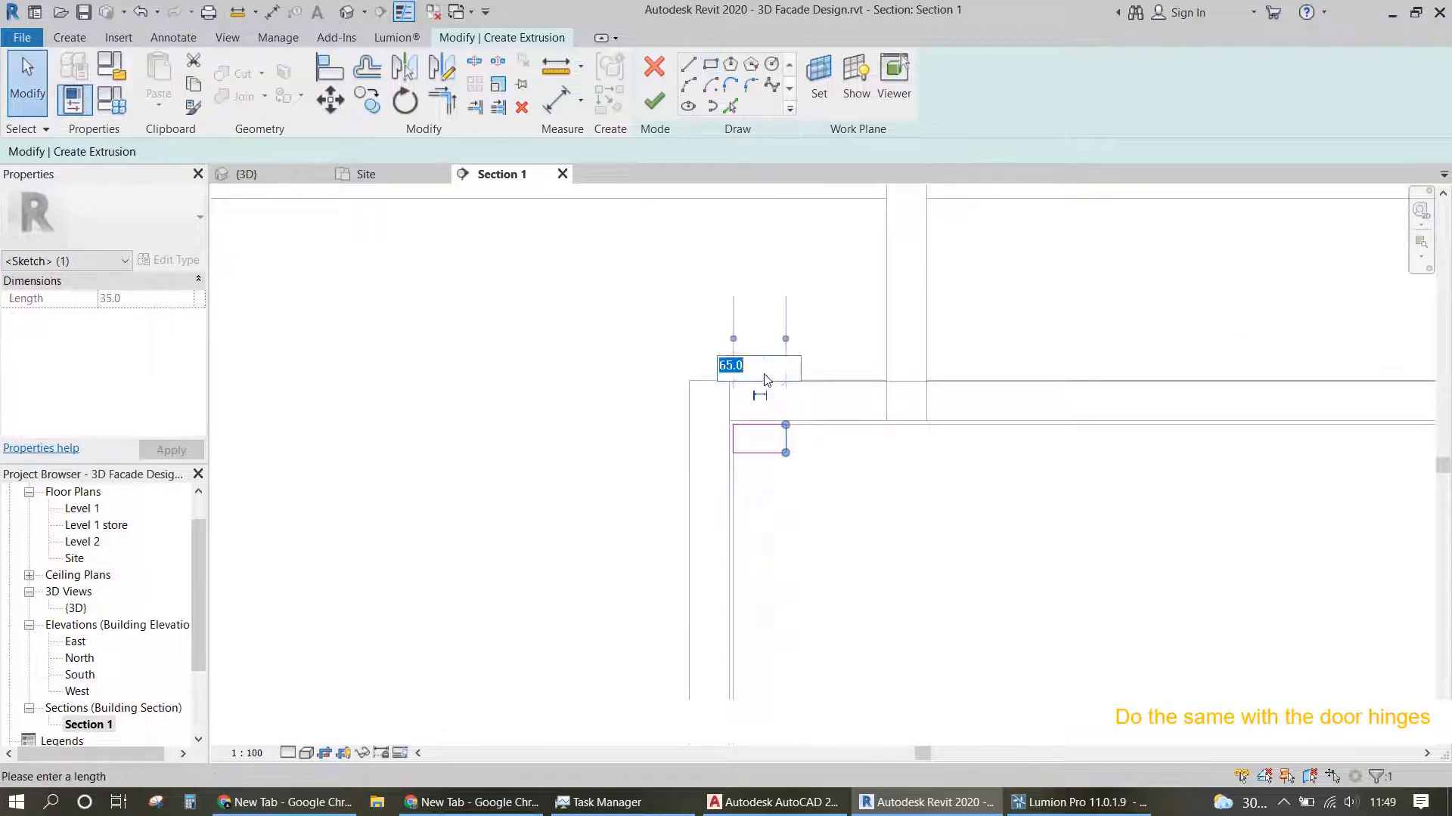
{"action": "scroll", "coordinate": [766, 380], "scroll_direction": "down", "scroll_amount": 3}
{"action": "scroll", "coordinate": [868, 461], "scroll_direction": "up", "scroll_amount": 2}
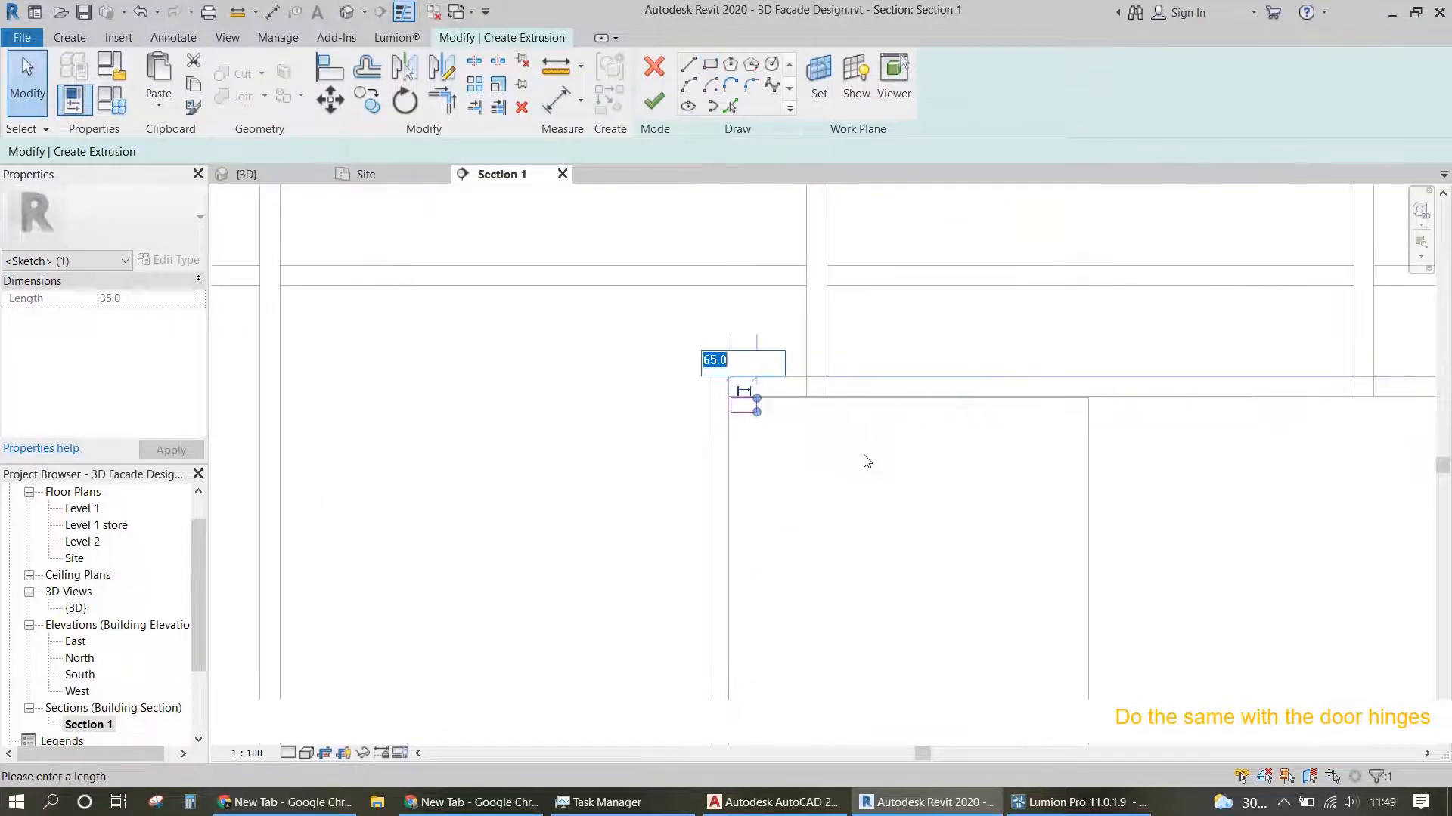
{"action": "type", "text": "100"}
{"action": "key", "text": "Return"}
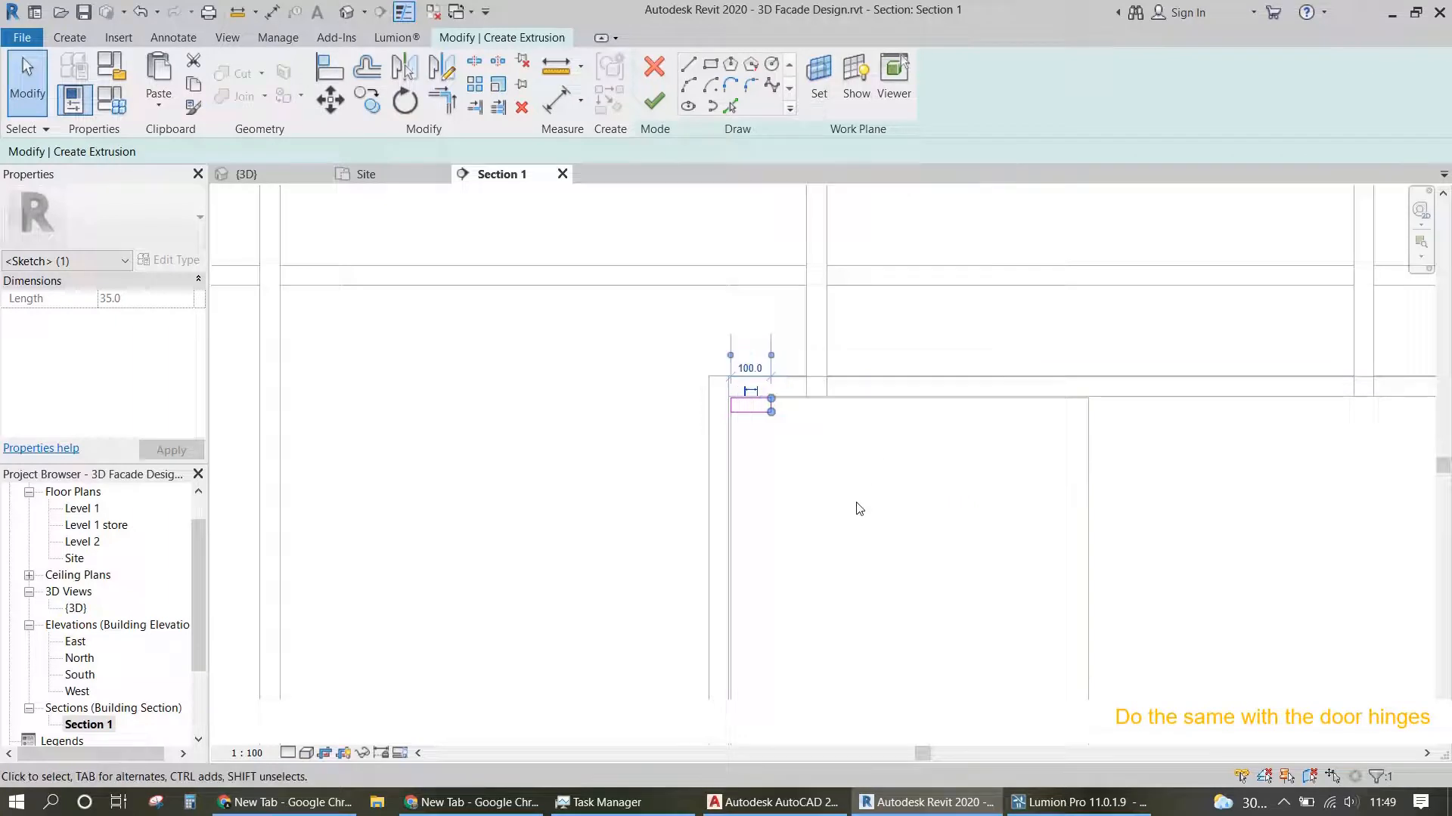
Step: Set the hinge rectangle's height to 75 mm and its width to 125 mm
{"action": "left_click", "coordinate": [747, 412]}
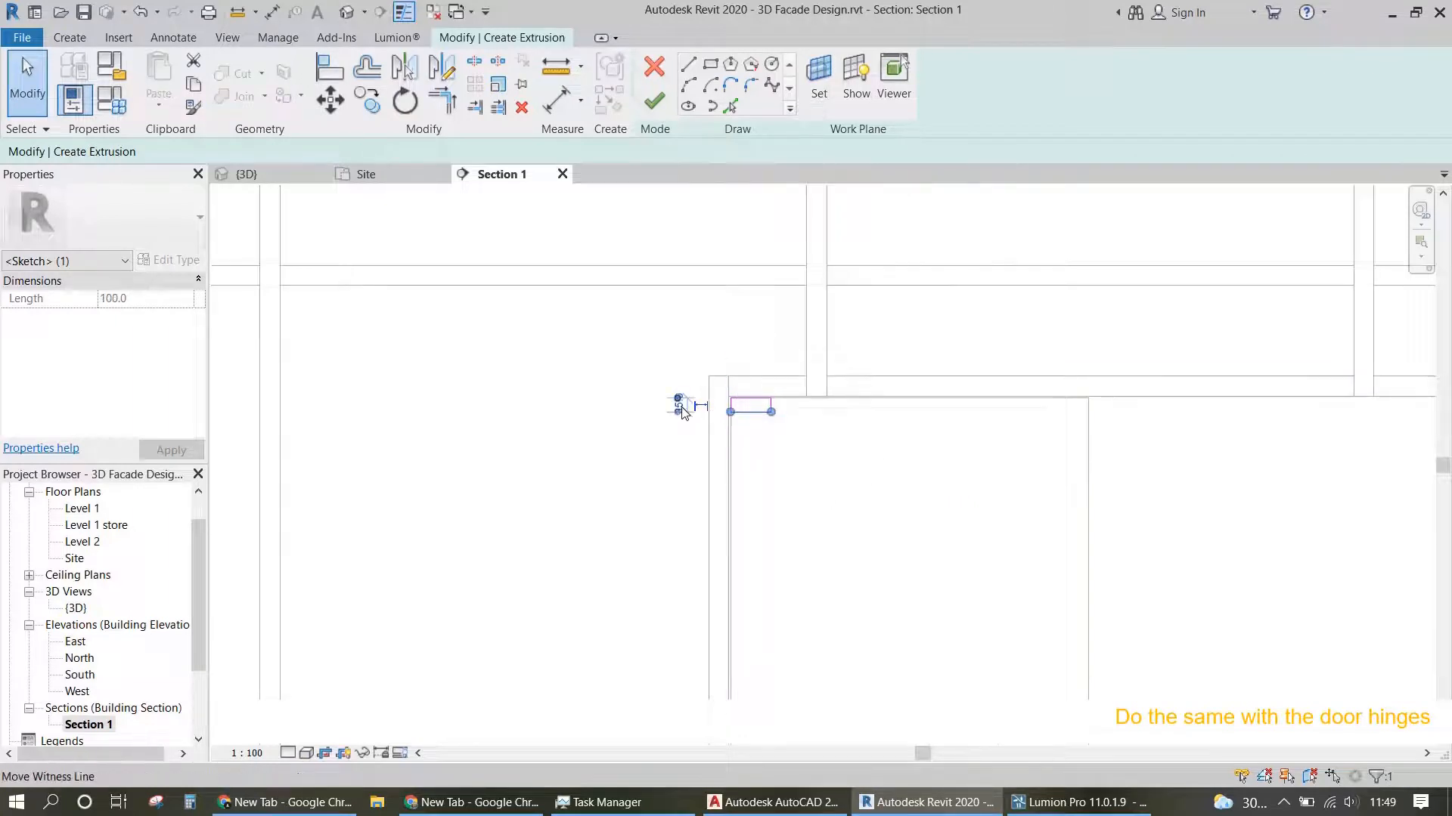
{"action": "scroll", "coordinate": [682, 412], "scroll_direction": "up", "scroll_amount": 3}
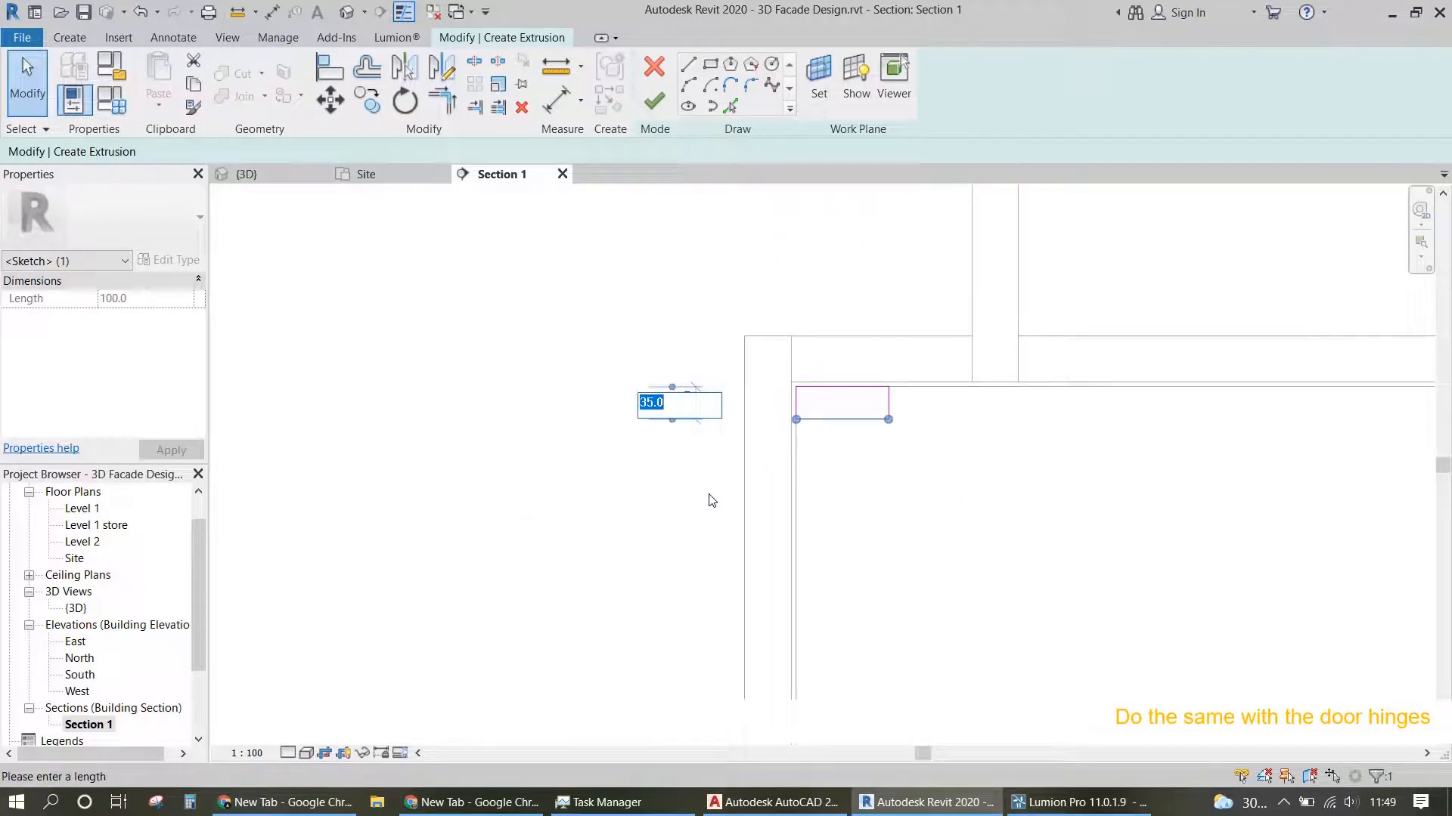
{"action": "type", "text": "75"}
{"action": "key", "text": "Return"}
{"action": "left_click", "coordinate": [890, 420]}
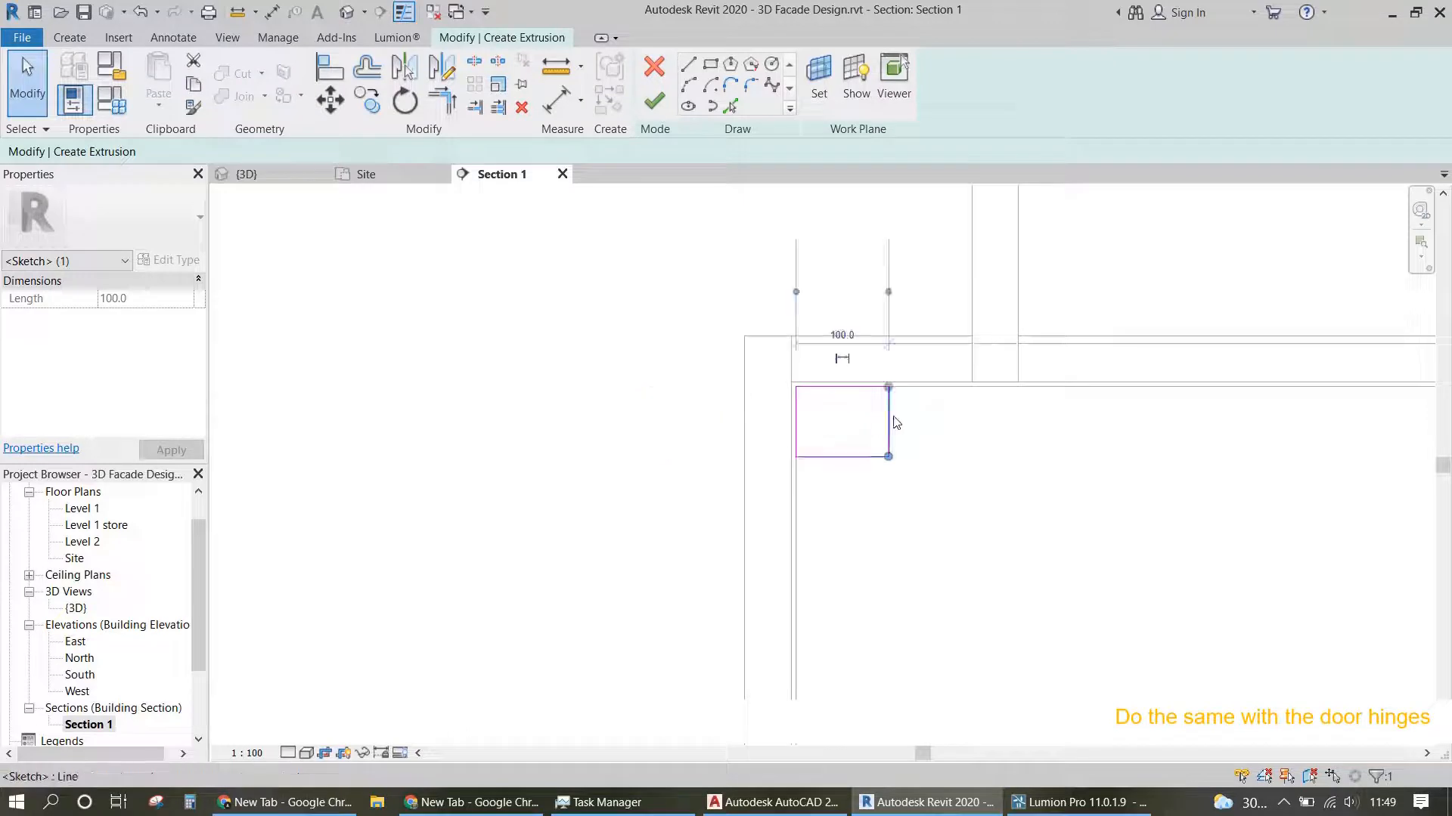
{"action": "key", "text": "Return"}
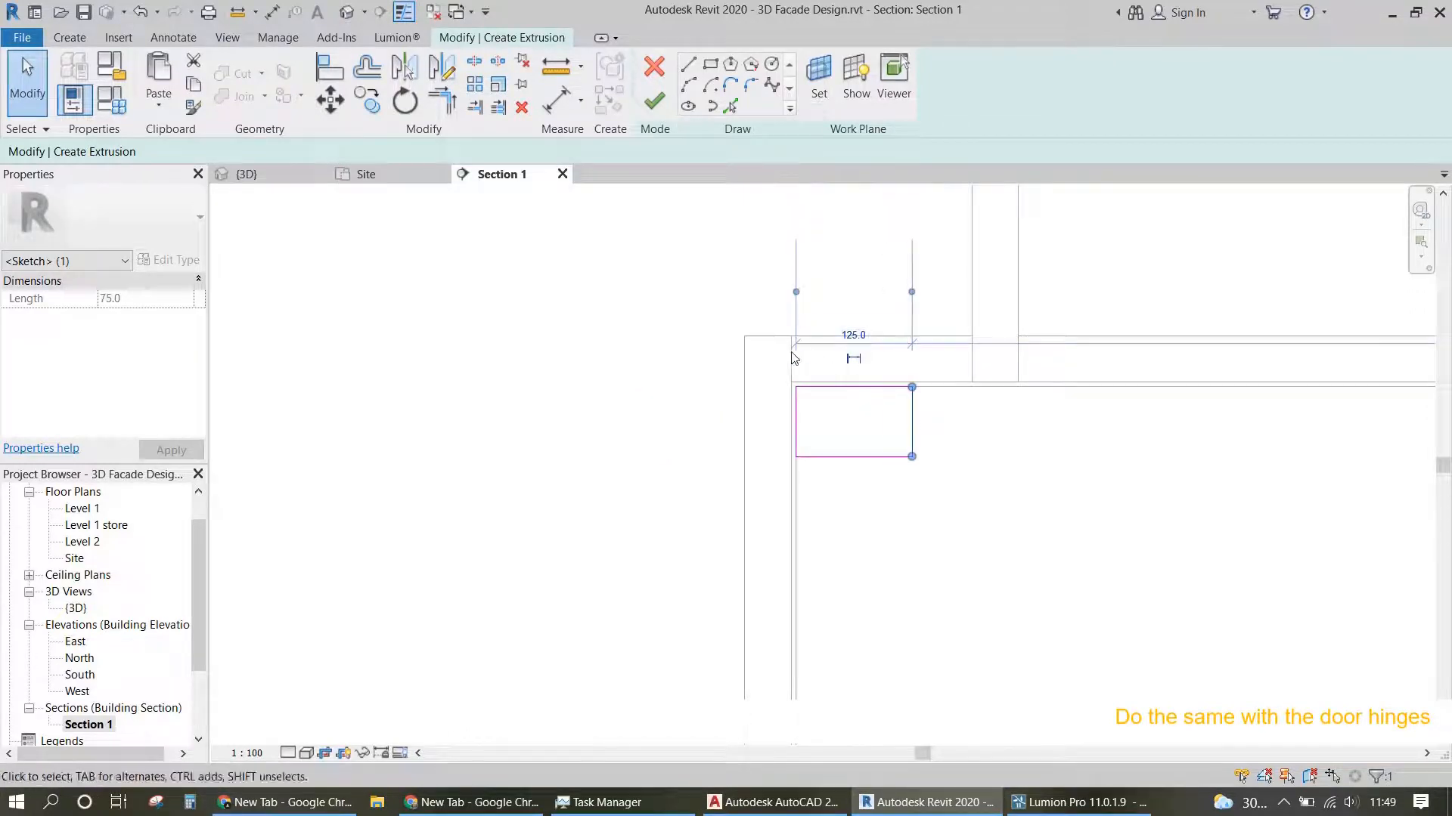
Step: Copy the upper left hinge rectangle down to the glass leaf's lower left corner
{"action": "scroll", "coordinate": [911, 454], "scroll_direction": "down", "scroll_amount": 4}
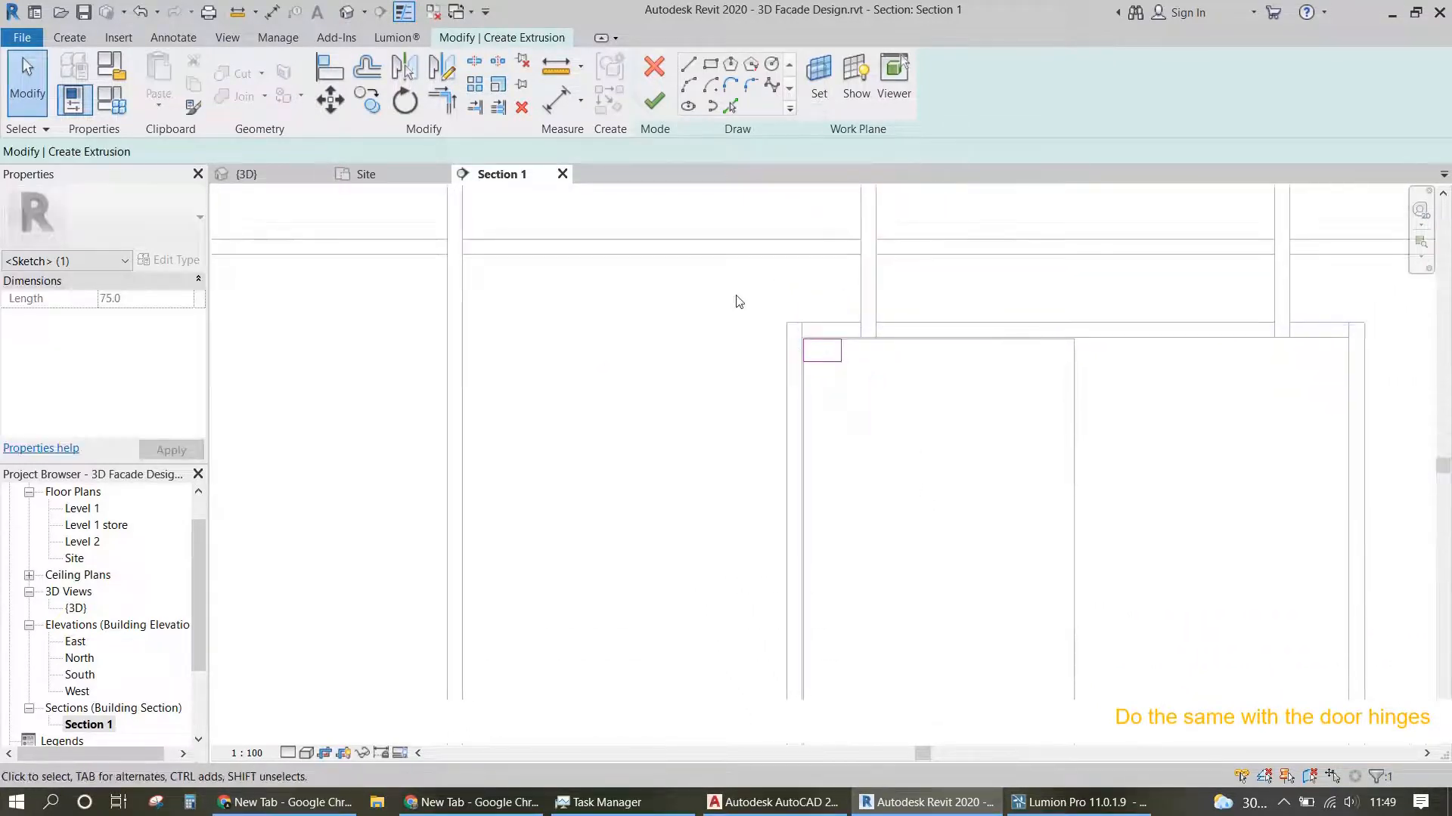
{"action": "left_click_drag", "start_coordinate": [736, 298], "coordinate": [946, 438]}
{"action": "left_click", "coordinate": [362, 101]}
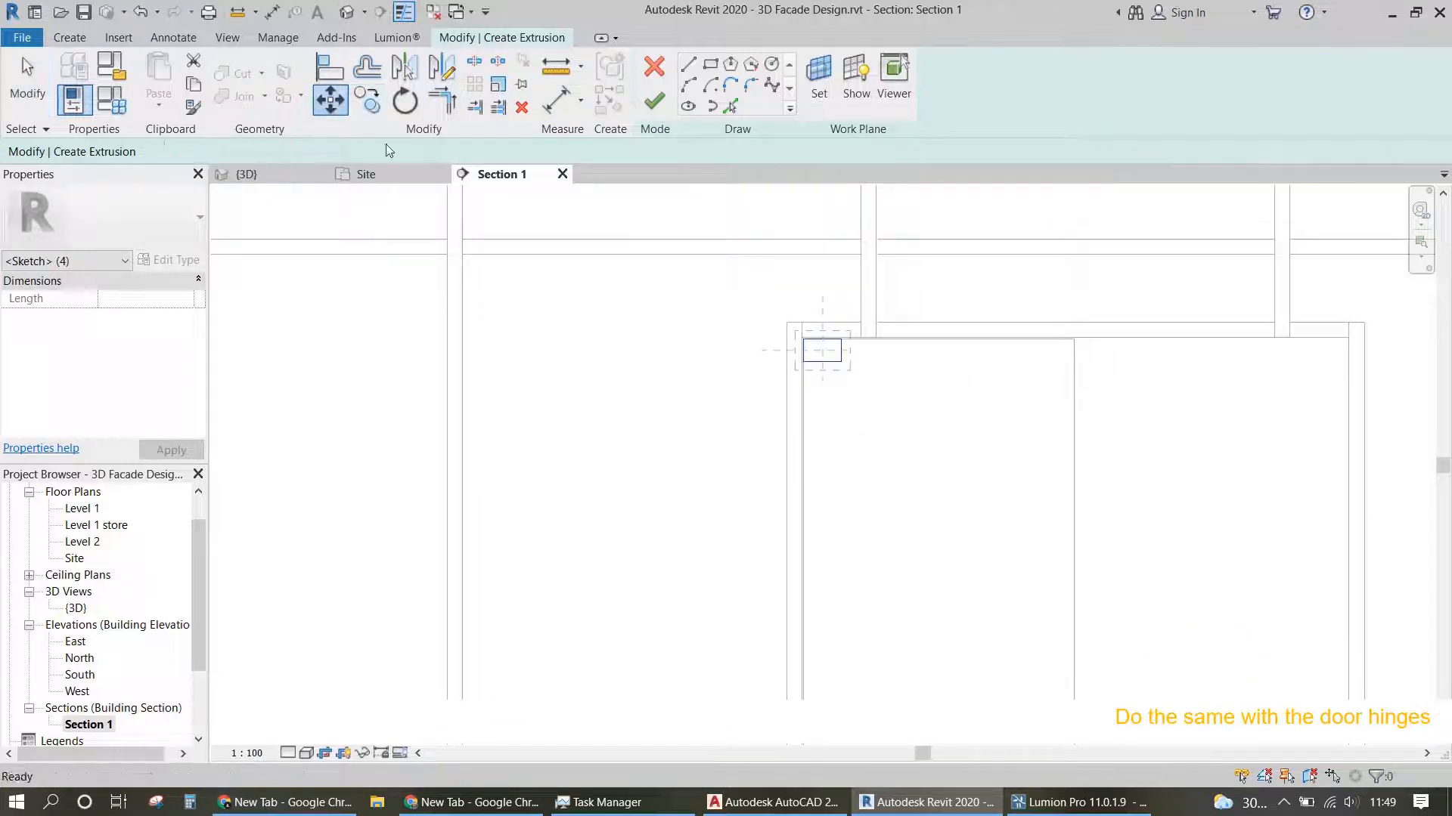
{"action": "scroll", "coordinate": [798, 363], "scroll_direction": "up", "scroll_amount": 2}
{"action": "left_click", "coordinate": [807, 362]}
{"action": "scroll", "coordinate": [802, 529], "scroll_direction": "down", "scroll_amount": 3}
{"action": "scroll", "coordinate": [796, 574], "scroll_direction": "down", "scroll_amount": 2}
{"action": "middle_click_drag", "start_coordinate": [824, 678], "coordinate": [800, 365]}
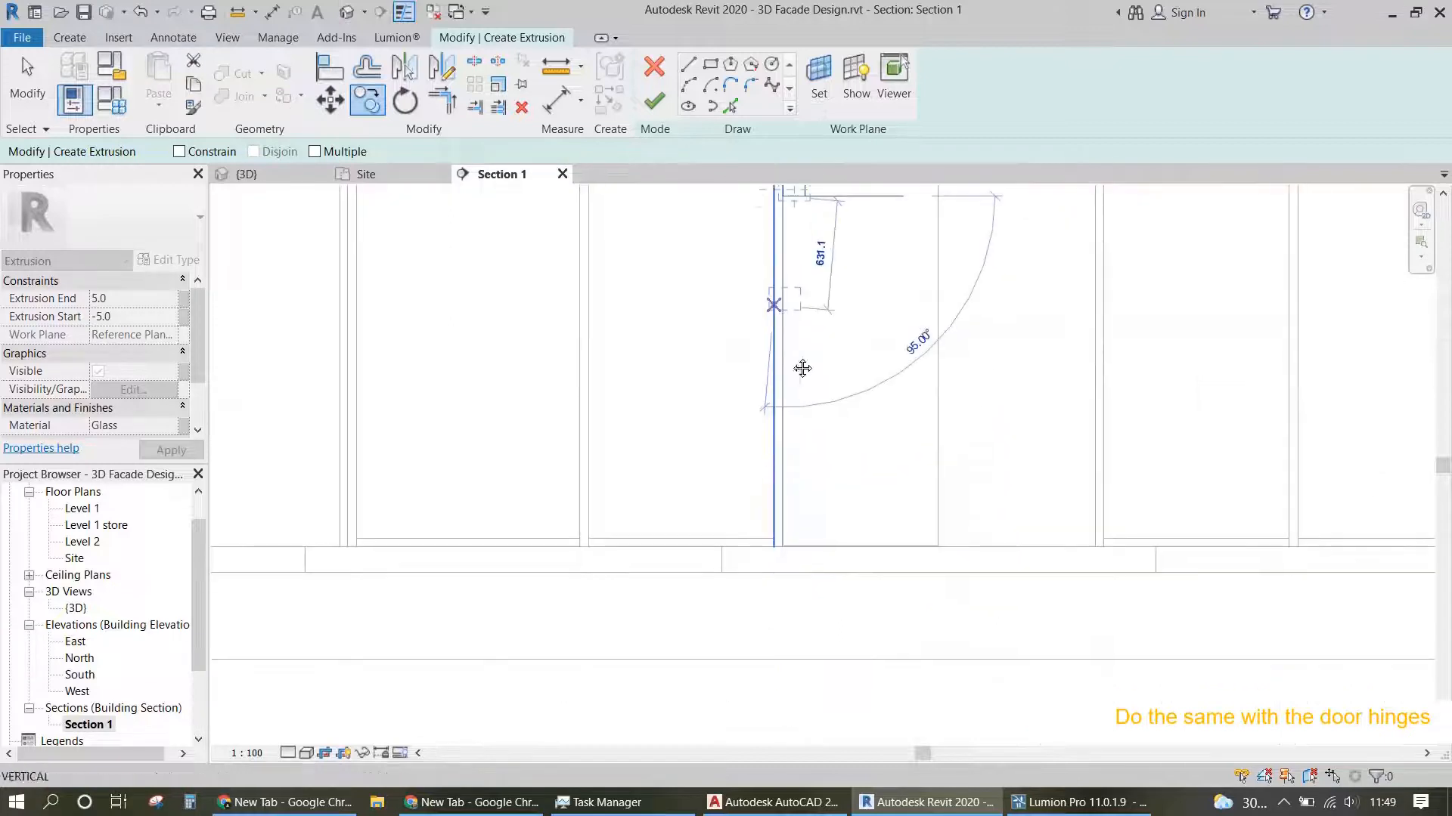
{"action": "scroll", "coordinate": [791, 546], "scroll_direction": "up", "scroll_amount": 9}
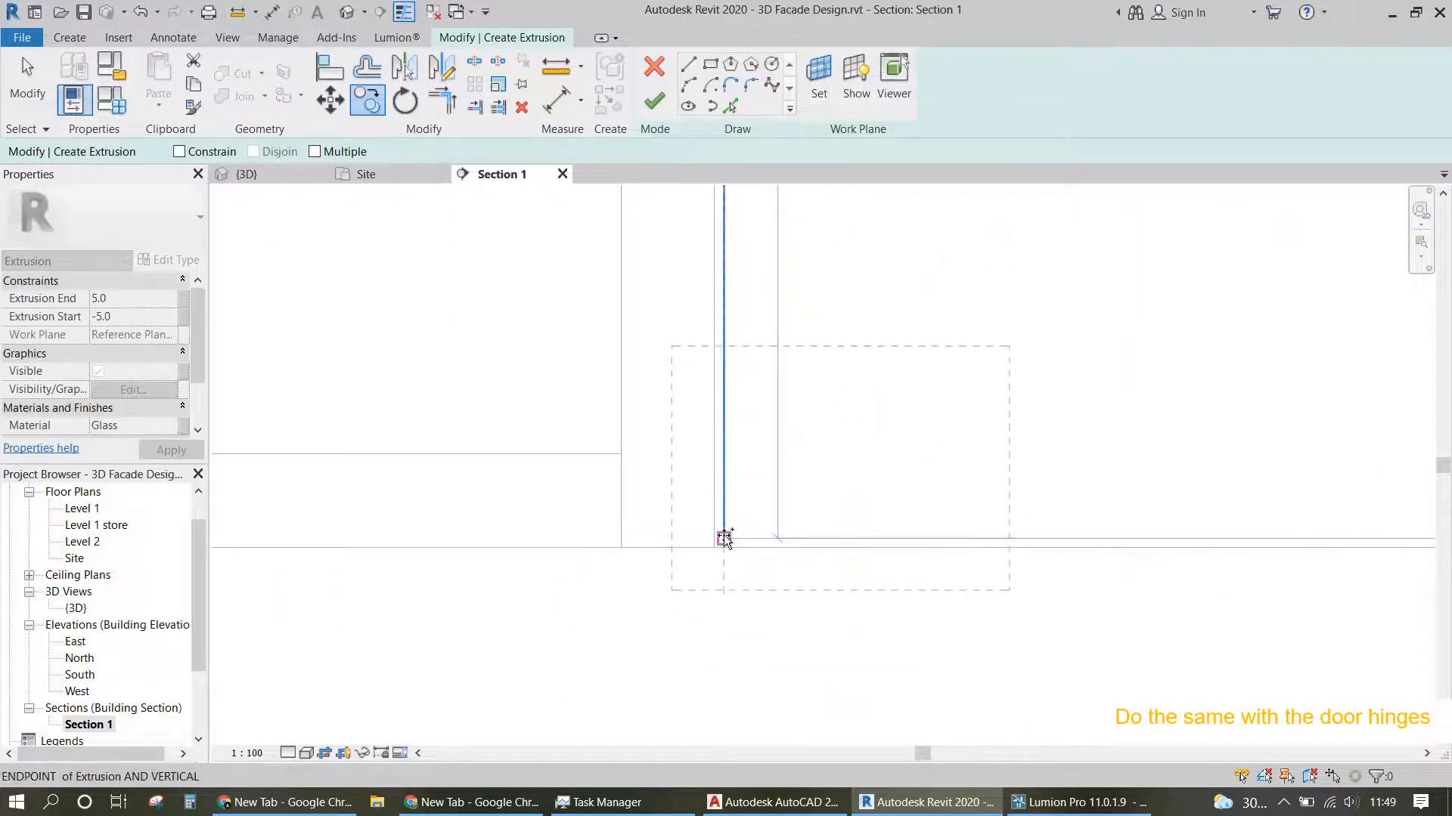
{"action": "left_click", "coordinate": [723, 538]}
{"action": "scroll", "coordinate": [724, 537], "scroll_direction": "down", "scroll_amount": 8}
{"action": "key", "text": "Escape"}
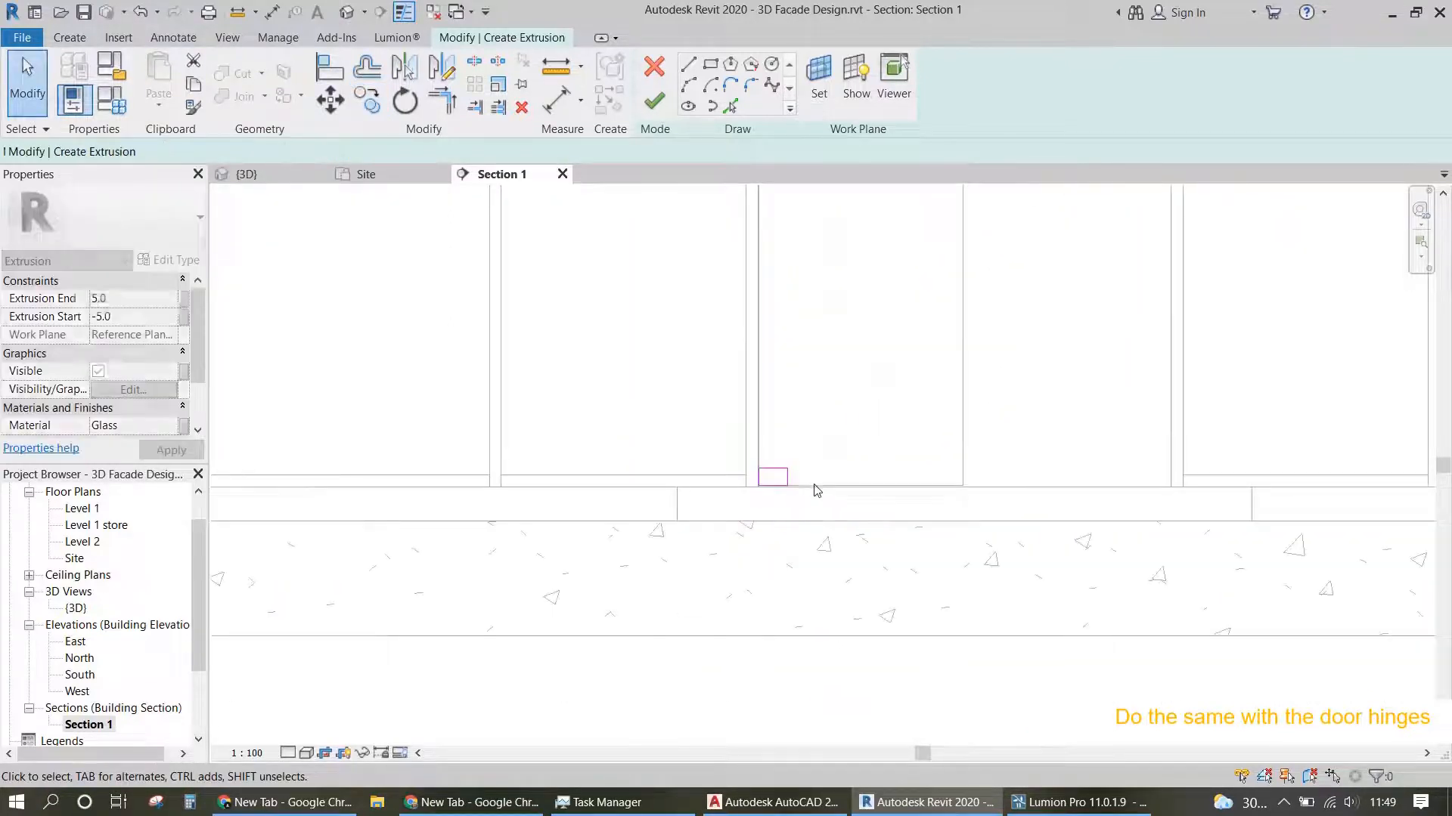
Step: Resize the lower left hinge rectangle to 50 mm high and 100 mm wide
{"action": "scroll", "coordinate": [765, 492], "scroll_direction": "up", "scroll_amount": 3}
{"action": "left_click", "coordinate": [765, 498]}
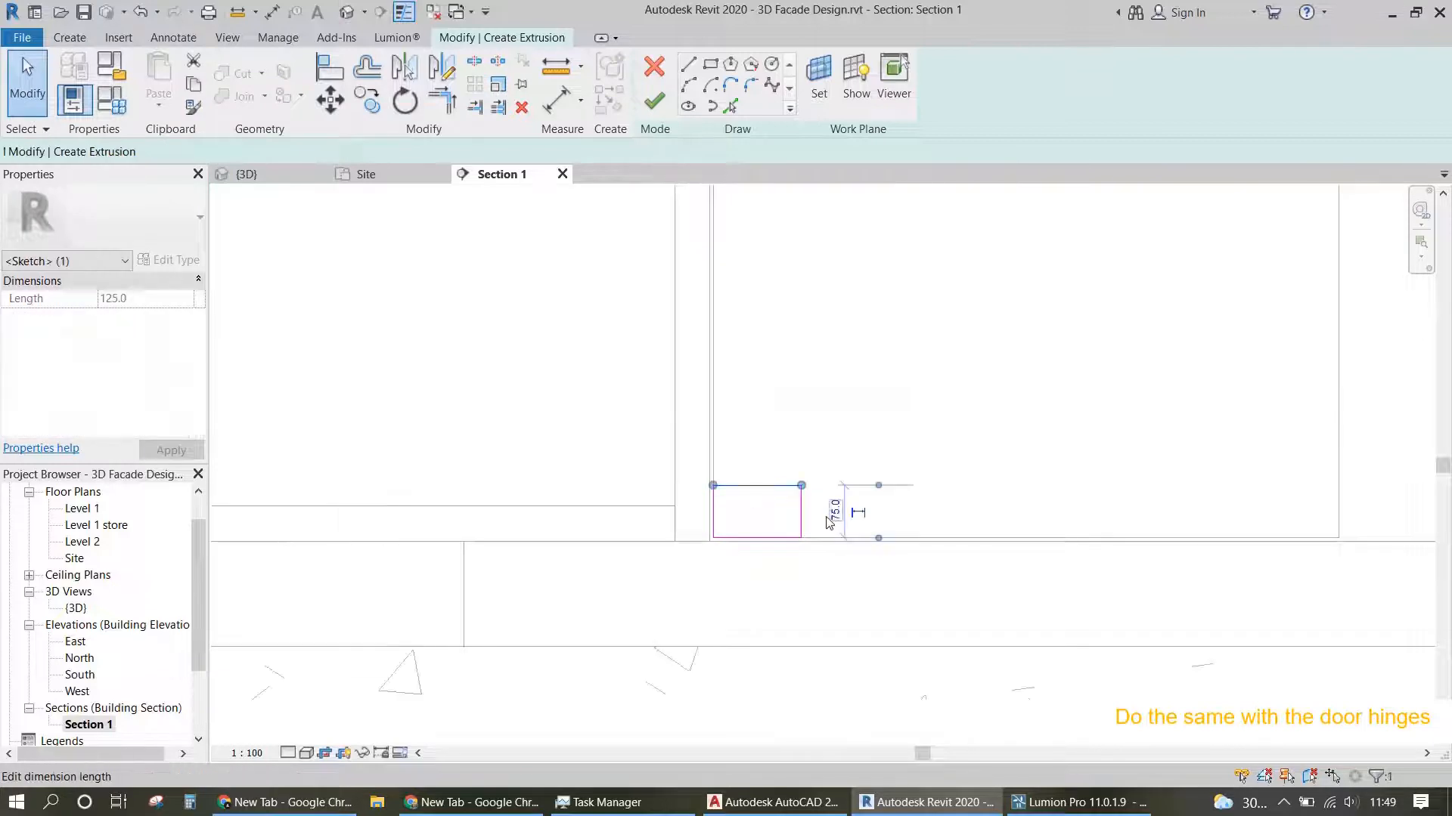
{"action": "type", "text": "0"}
{"action": "key", "text": "Return"}
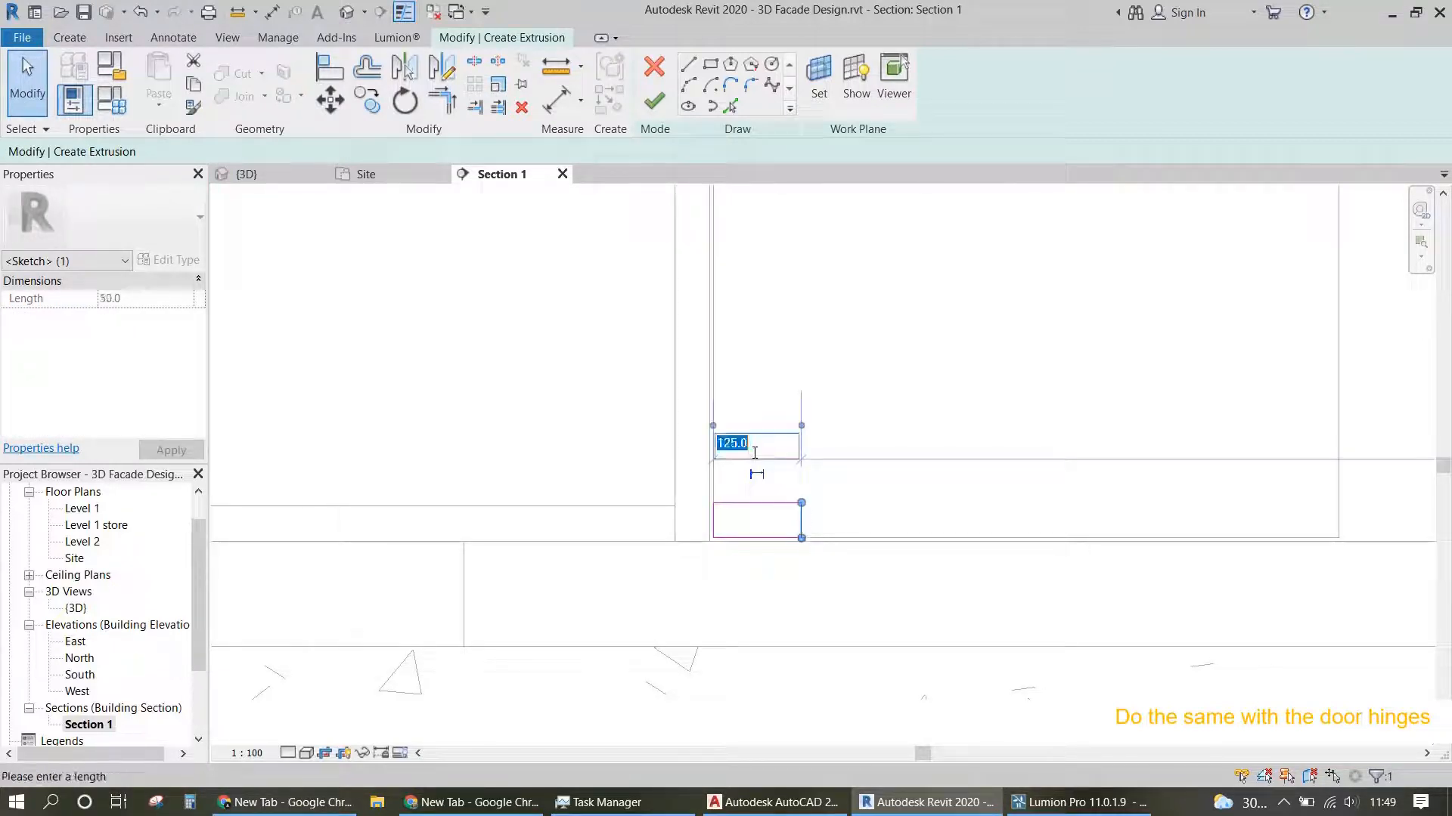
{"action": "left_click", "coordinate": [755, 459]}
{"action": "type", "text": "100"}
{"action": "key", "text": "Return"}
Step: Set the height of the hinge rectangle in the leaf's upper left corner to 50 mm
{"action": "scroll", "coordinate": [755, 511], "scroll_direction": "down", "scroll_amount": 10}
{"action": "middle_click_drag", "start_coordinate": [845, 473], "coordinate": [849, 741]}
{"action": "scroll", "coordinate": [768, 425], "scroll_direction": "up", "scroll_amount": 1}
{"action": "scroll", "coordinate": [770, 431], "scroll_direction": "up", "scroll_amount": 3}
{"action": "left_click", "coordinate": [775, 408]}
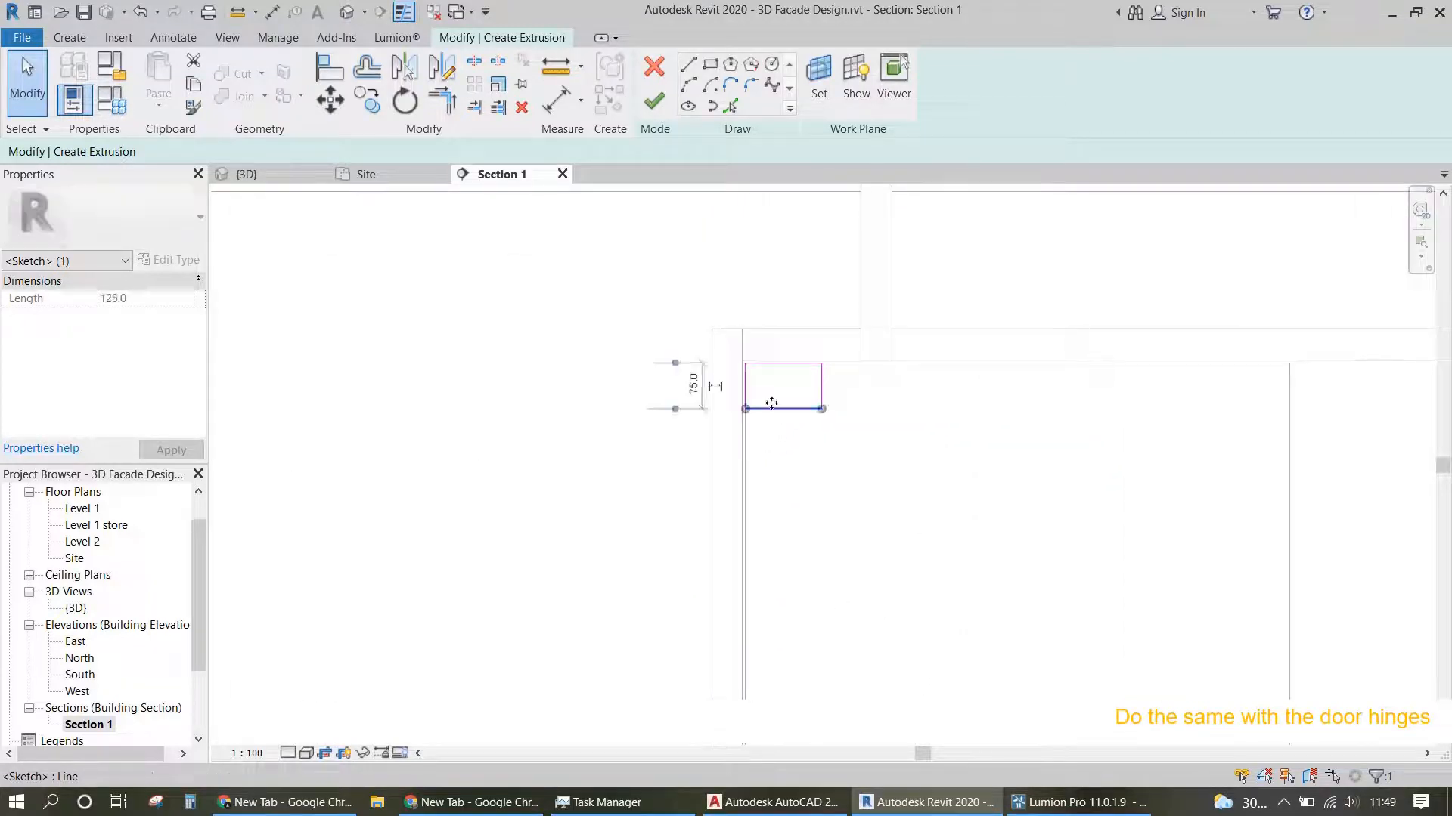
{"action": "left_click", "coordinate": [694, 386]}
{"action": "type", "text": "50"}
{"action": "key", "text": "Return"}
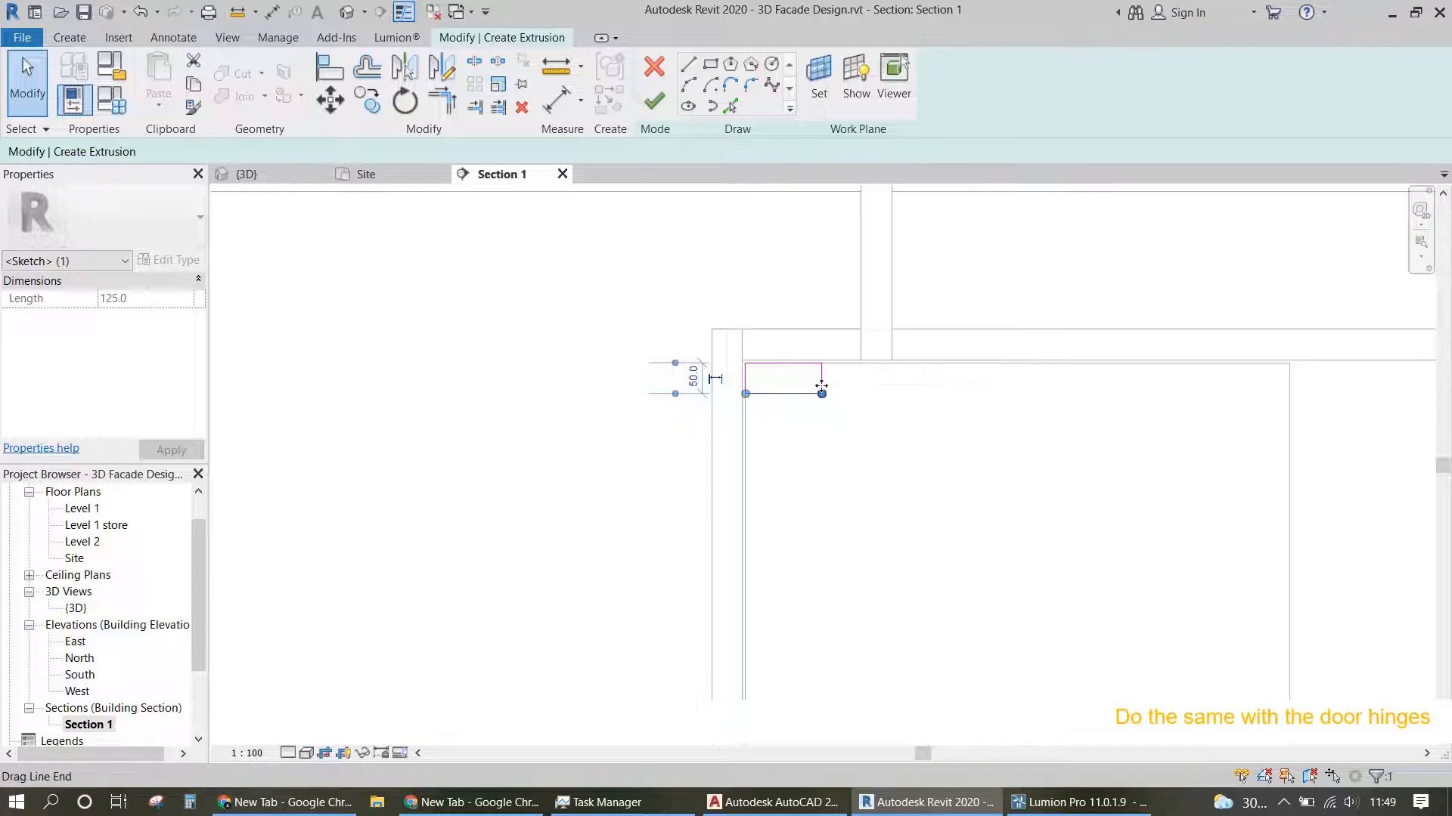
Step: Set the width of the upper left hinge rectangle to 100 mm
{"action": "left_click", "coordinate": [820, 384]}
{"action": "left_click", "coordinate": [784, 313]}
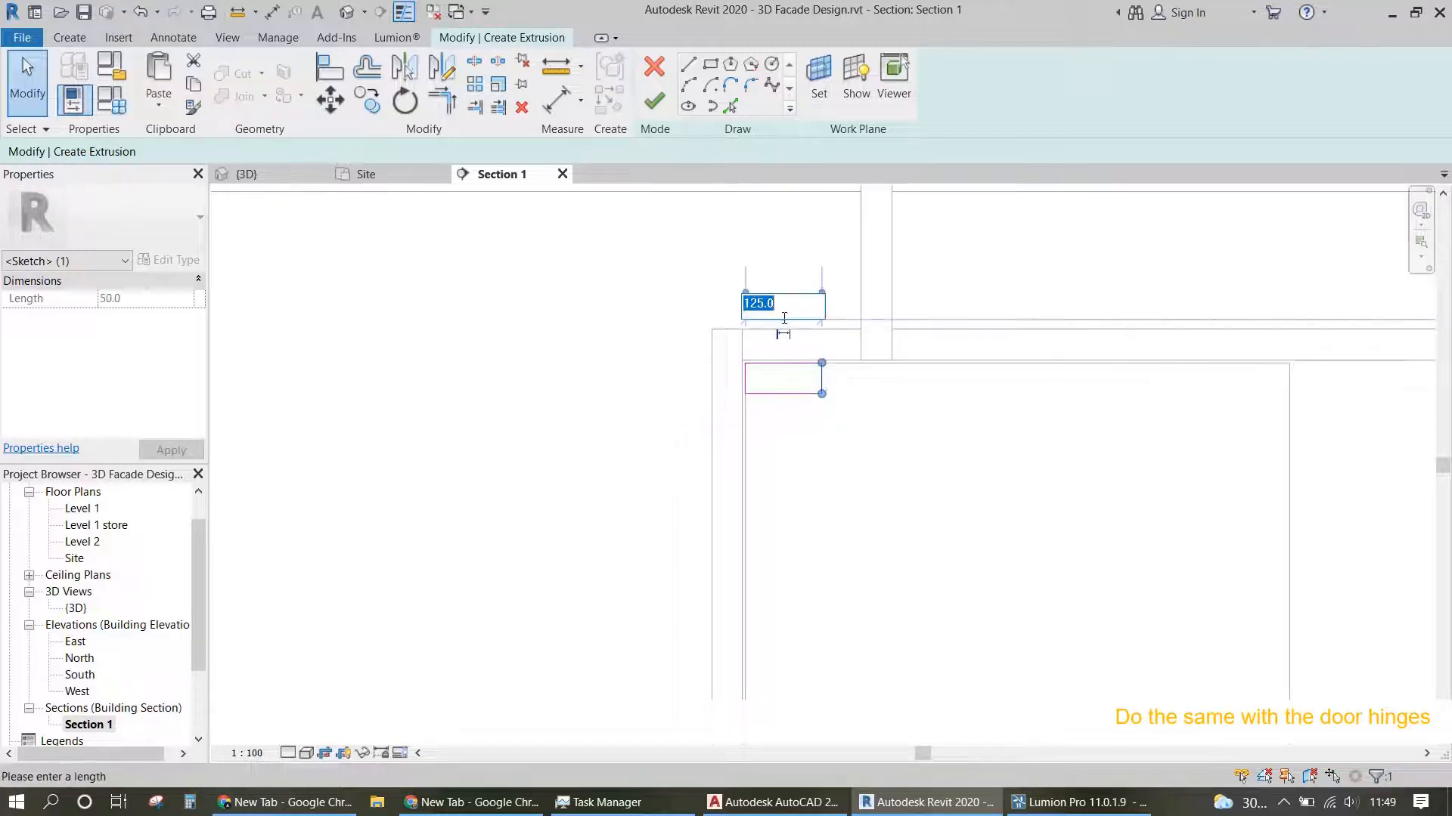
{"action": "key", "text": "Return"}
{"action": "scroll", "coordinate": [787, 351], "scroll_direction": "up", "scroll_amount": 3}
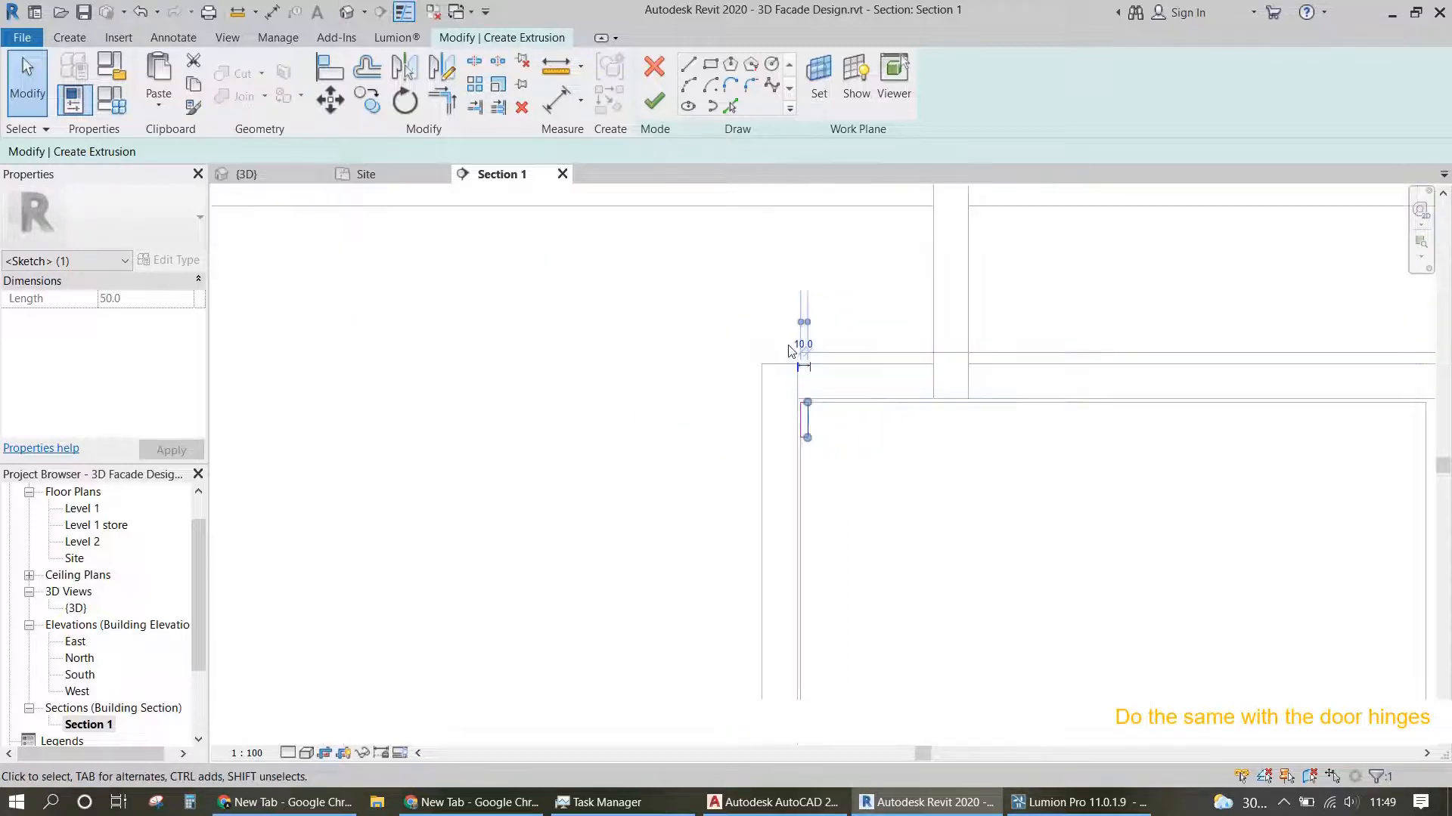
{"action": "left_click", "coordinate": [813, 348]}
{"action": "type", "text": "50"}
{"action": "key", "text": "Return"}
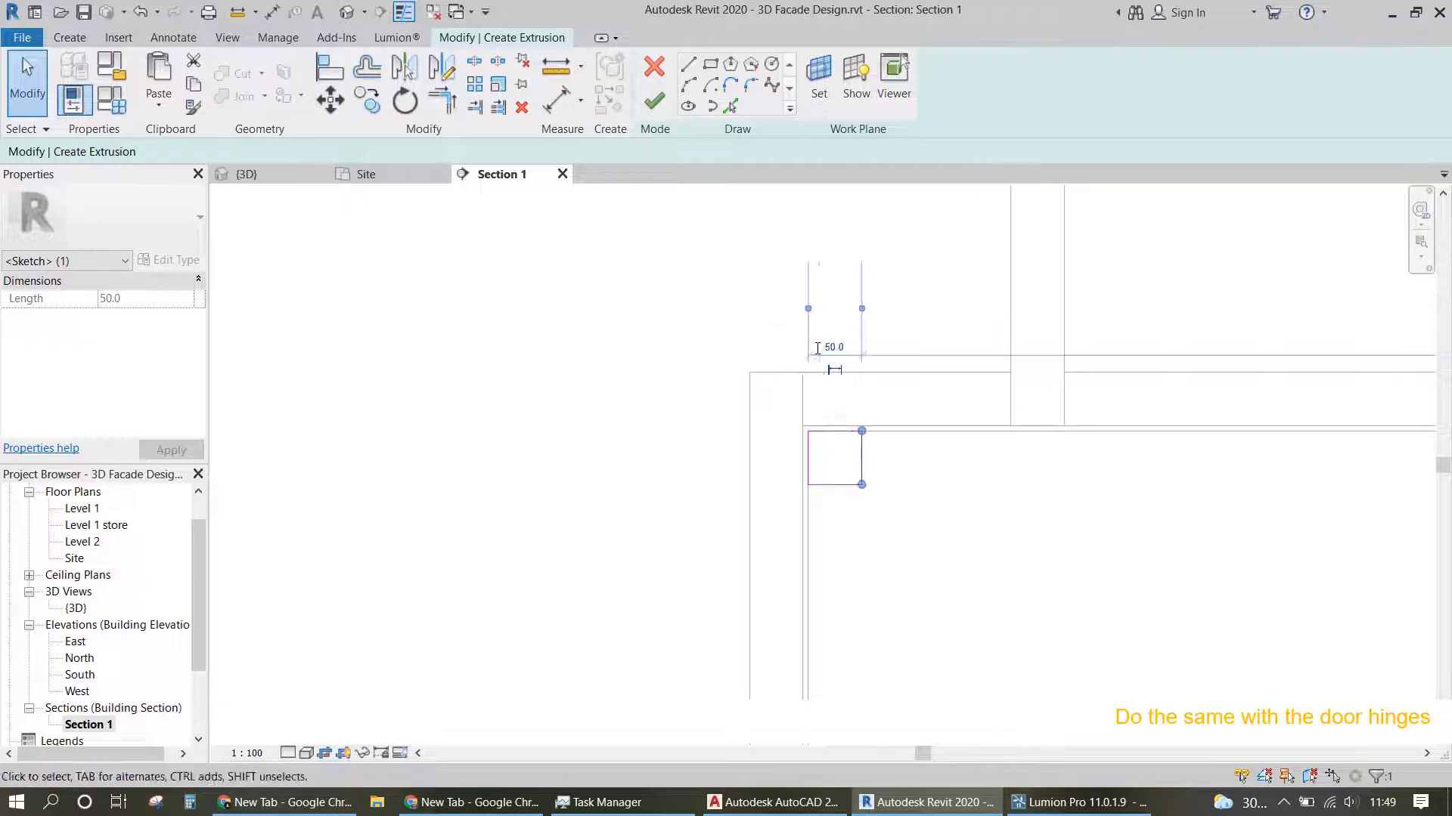
{"action": "scroll", "coordinate": [917, 500], "scroll_direction": "down", "scroll_amount": 1}
{"action": "left_click", "coordinate": [841, 362]}
{"action": "type", "text": "10"}
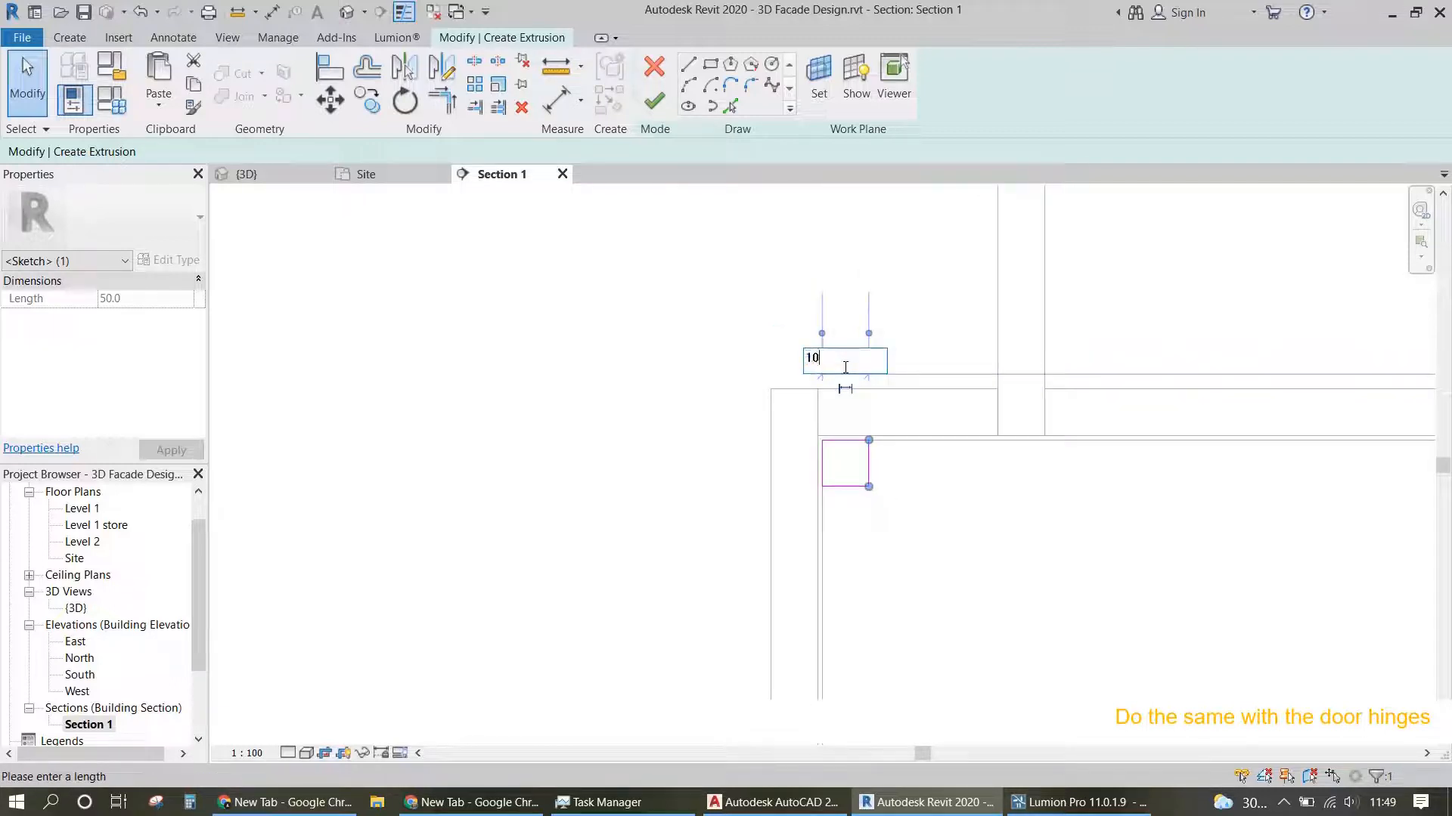
{"action": "type", "text": "0"}
{"action": "key", "text": "Return"}
Step: Copy the lower left hinge rectangle horizontally to the glass leaf's lower right corner
{"action": "scroll", "coordinate": [777, 402], "scroll_direction": "down", "scroll_amount": 3}
{"action": "scroll", "coordinate": [898, 511], "scroll_direction": "down", "scroll_amount": 3}
{"action": "middle_click_drag", "start_coordinate": [898, 511], "coordinate": [818, 252]}
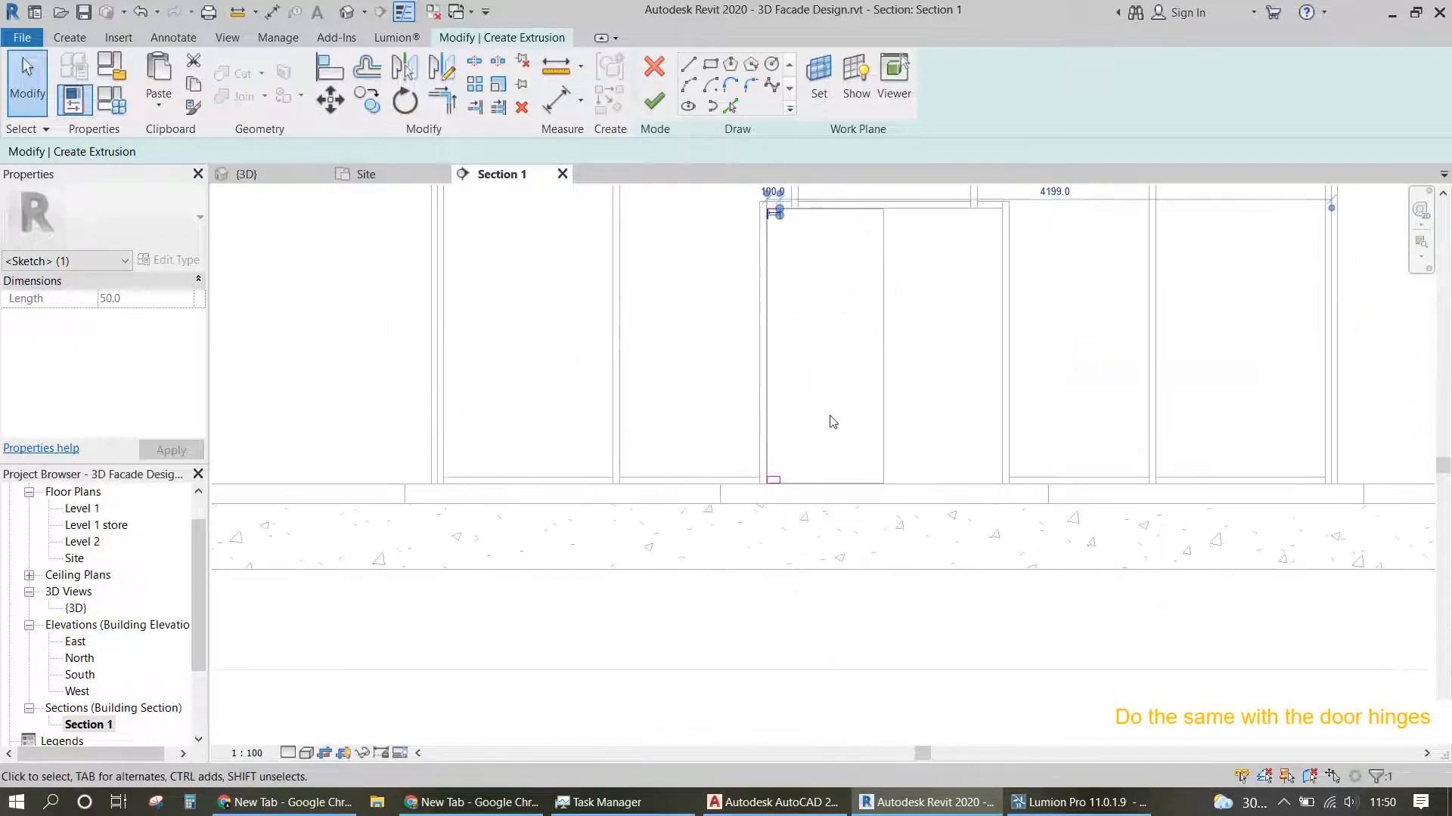
{"action": "scroll", "coordinate": [832, 422], "scroll_direction": "up", "scroll_amount": 3}
{"action": "left_click_drag", "start_coordinate": [612, 495], "coordinate": [797, 632]}
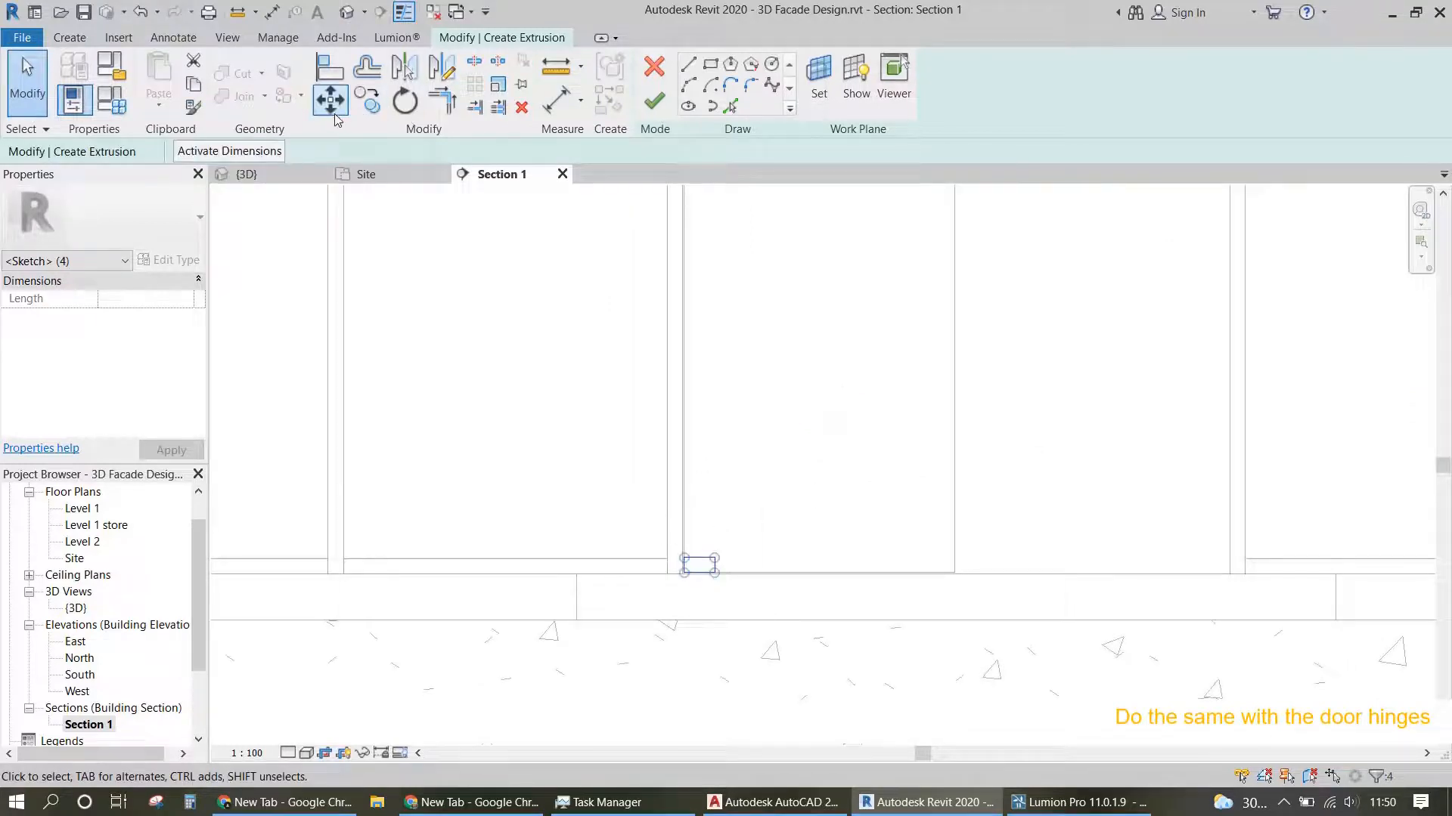
{"action": "left_click", "coordinate": [365, 102]}
{"action": "scroll", "coordinate": [722, 615], "scroll_direction": "up", "scroll_amount": 5}
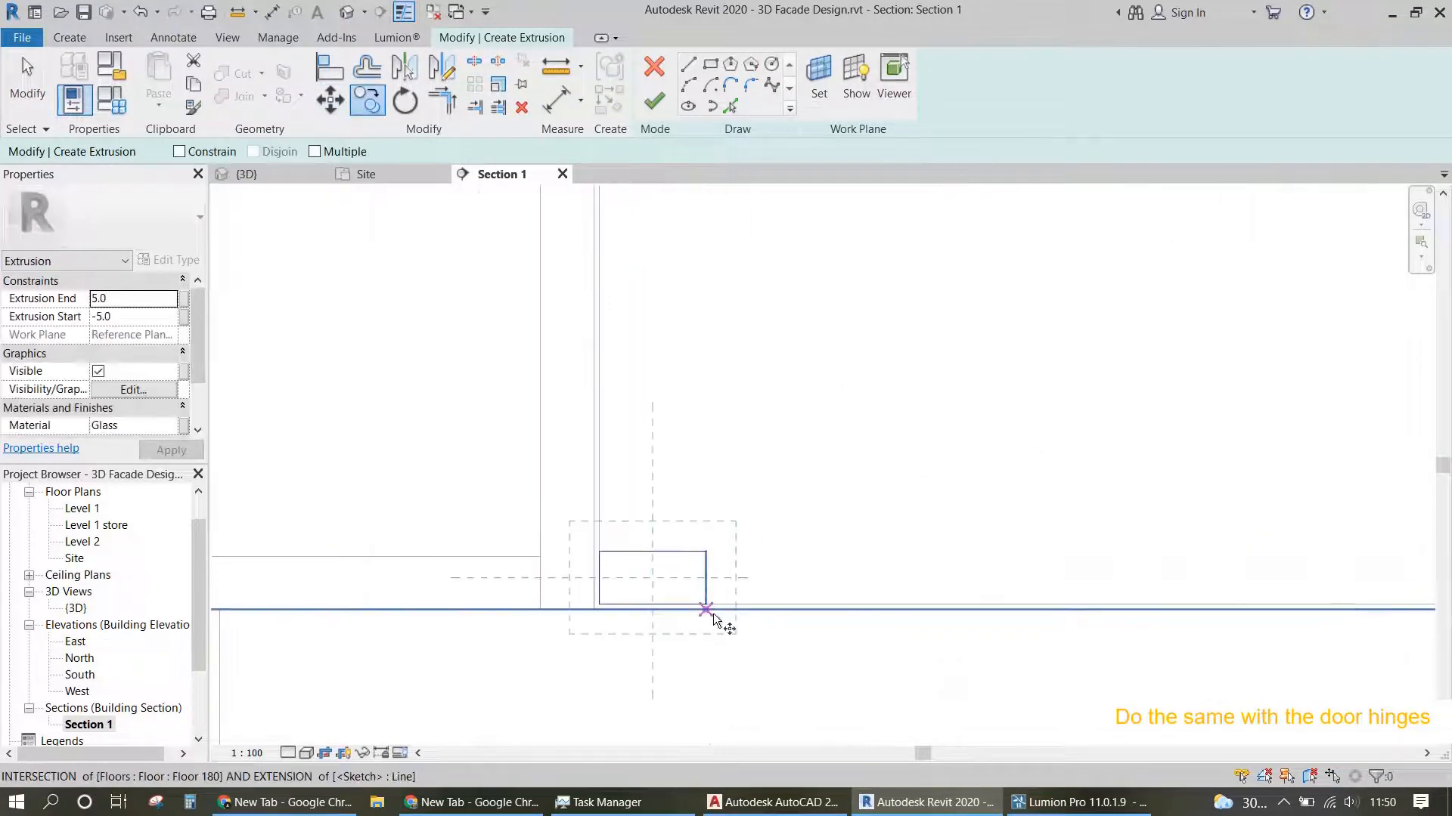
{"action": "left_click", "coordinate": [708, 608]}
{"action": "scroll", "coordinate": [703, 605], "scroll_direction": "down", "scroll_amount": 3}
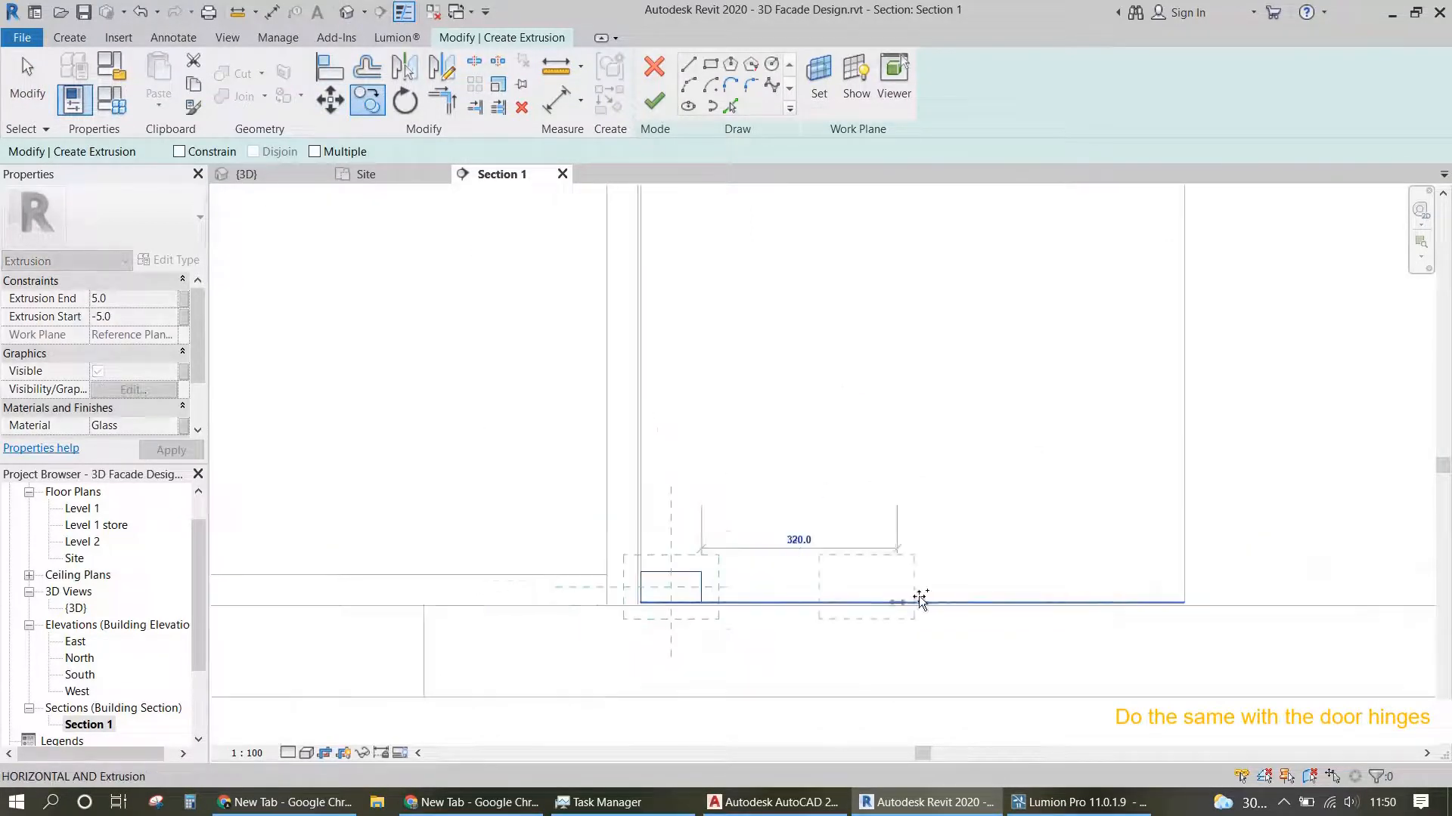
{"action": "left_click", "coordinate": [1186, 602]}
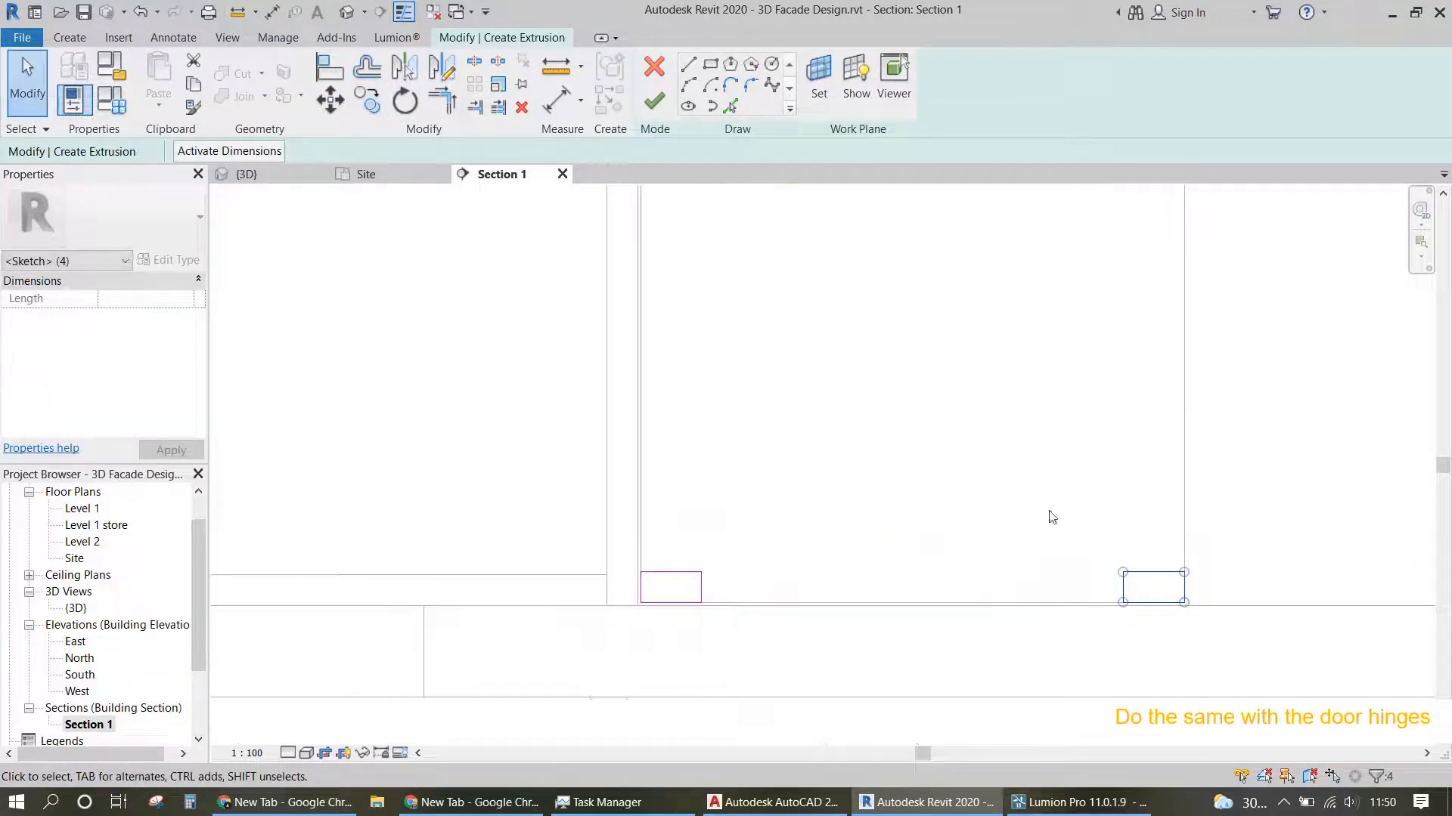
{"action": "key", "text": "Escape"}
Step: Set the hinge extrusion to start at -10 mm and end at 10 mm
{"action": "left_click", "coordinate": [136, 318]}
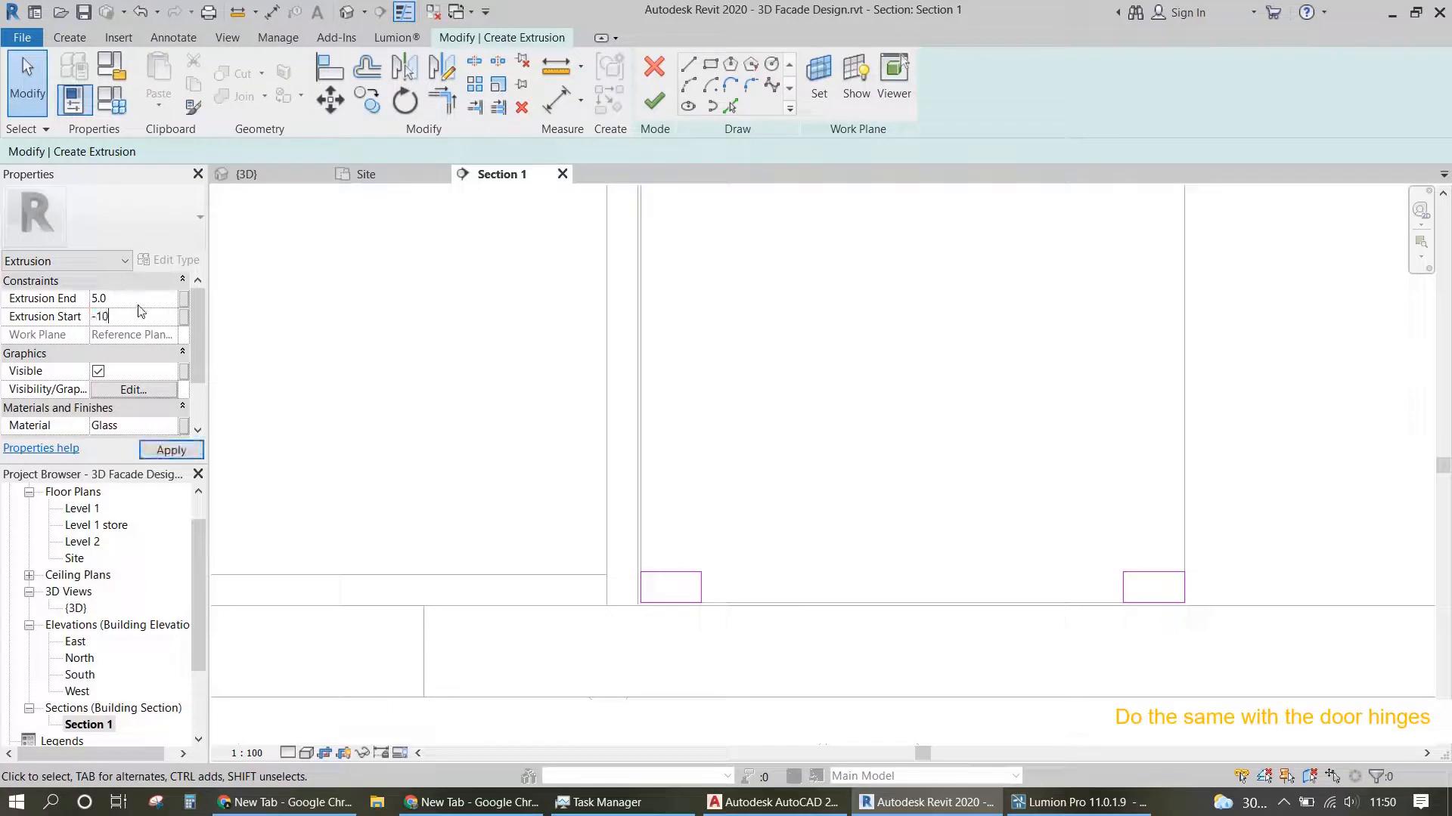
{"action": "type", "text": "-10"}
{"action": "left_click", "coordinate": [133, 299]}
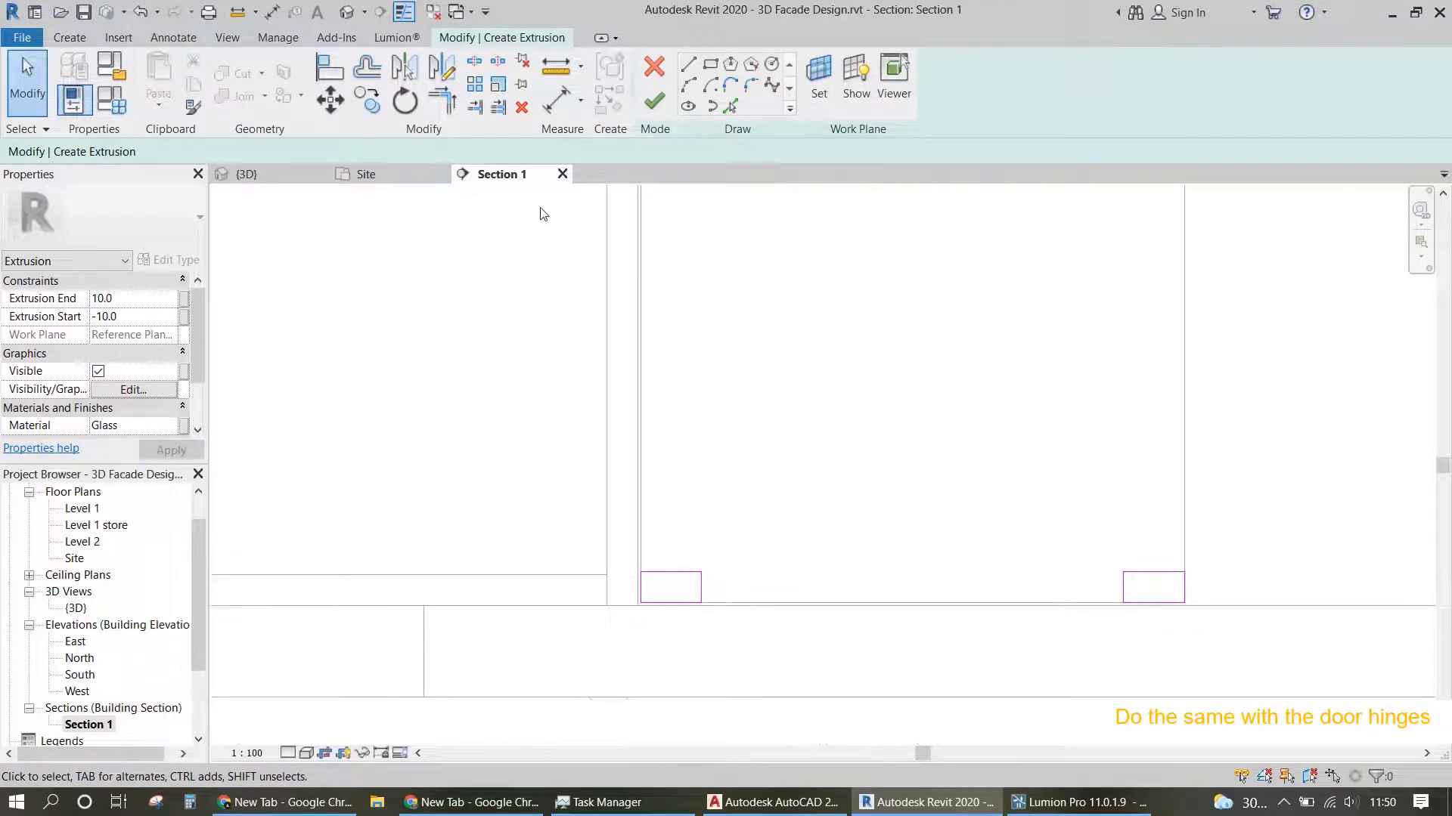
Step: Assign the Steel, Chrome Plated material to the hinge extrusion and finish the extrusion
{"action": "left_click", "coordinate": [168, 428]}
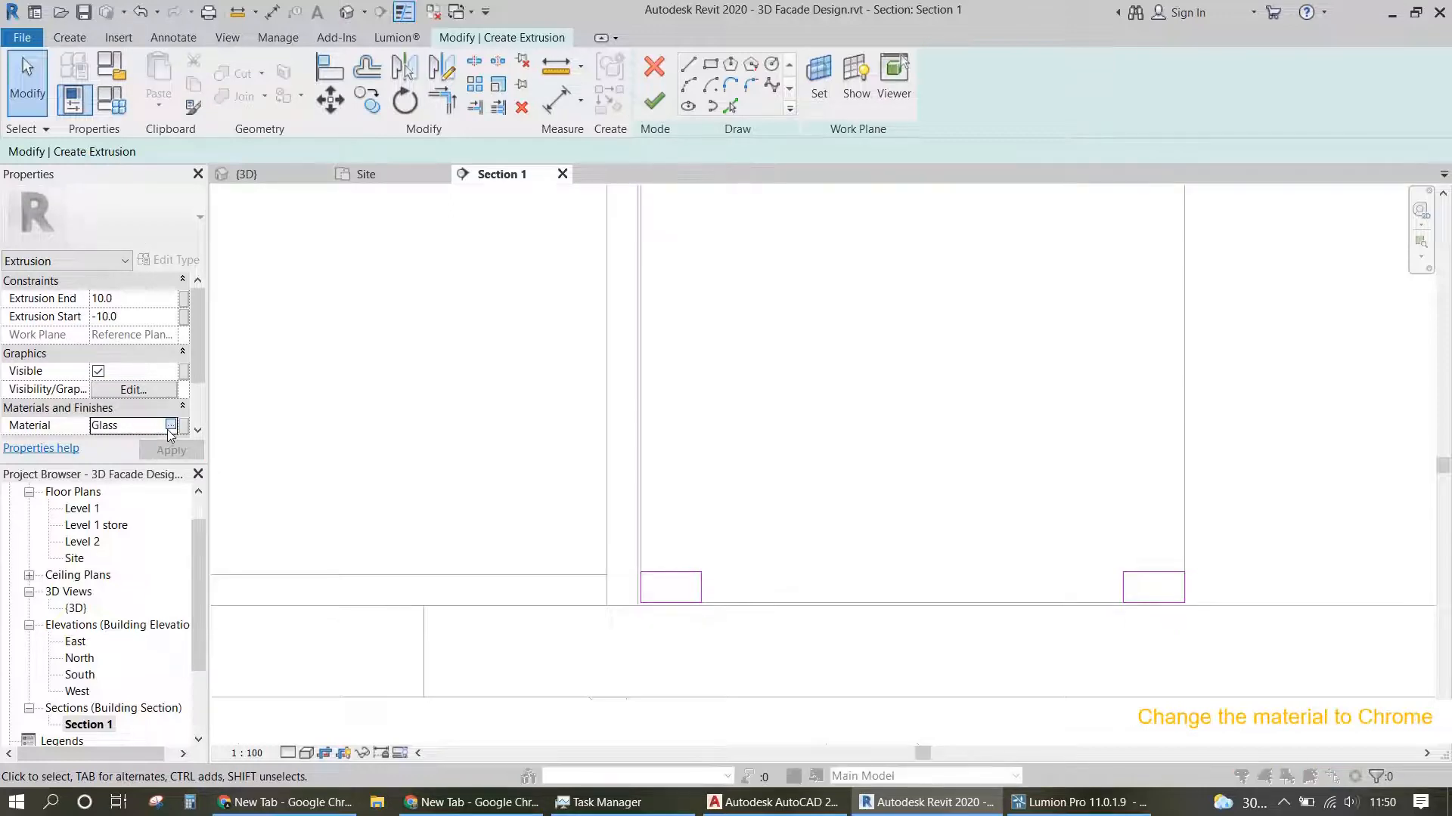
{"action": "left_click", "coordinate": [171, 425]}
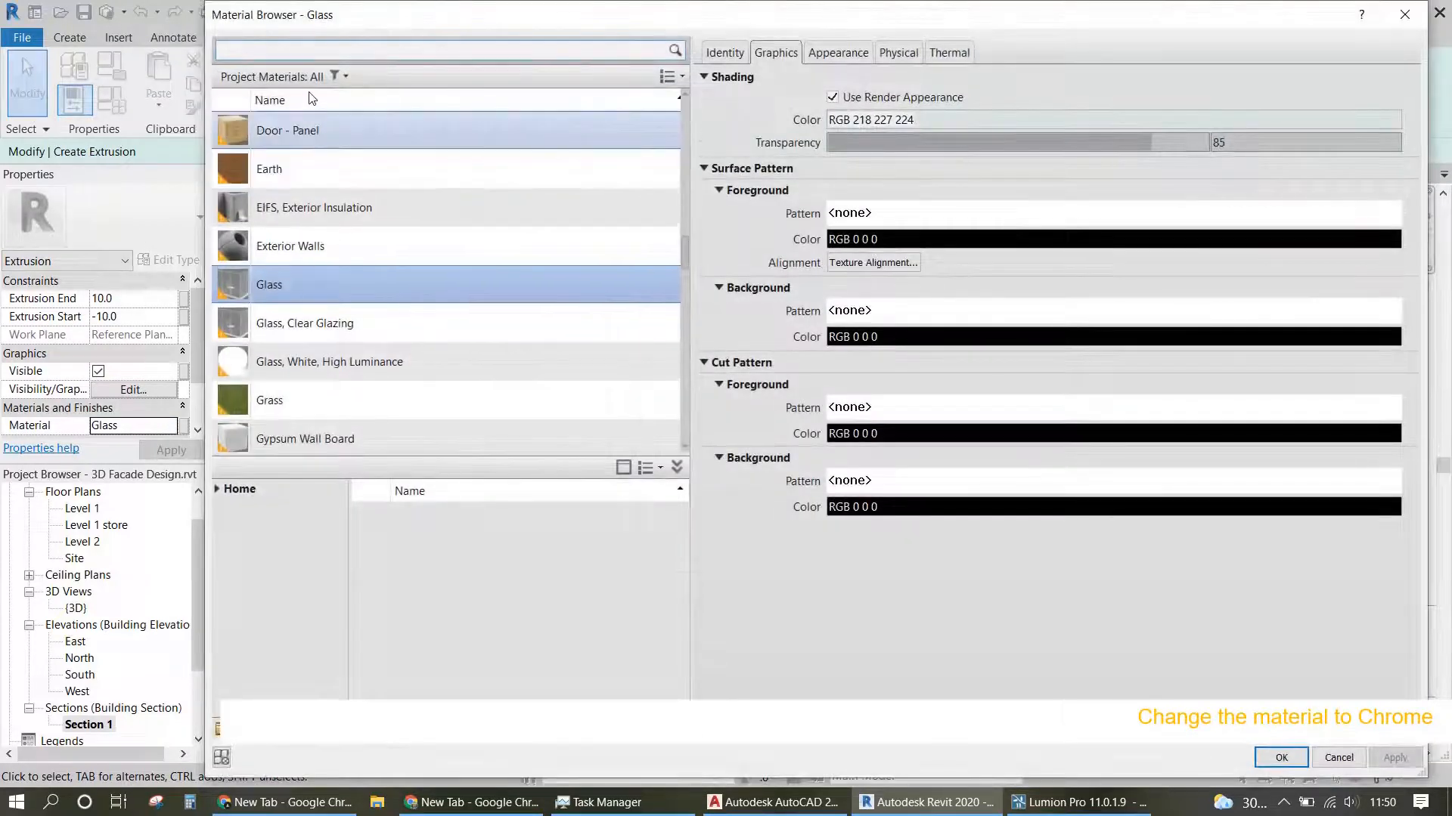
{"action": "left_click", "coordinate": [297, 53]}
{"action": "type", "text": "c"}
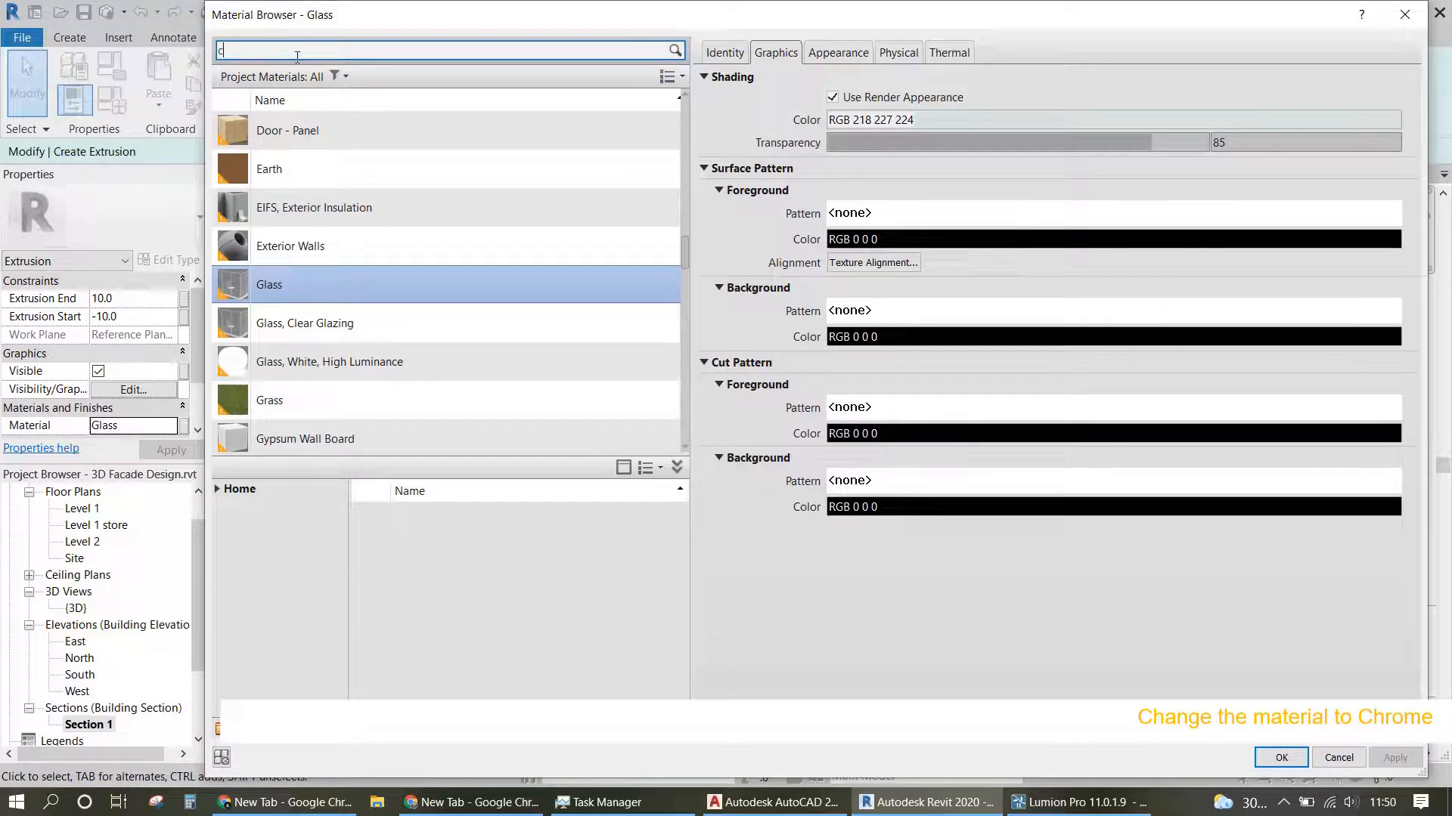
{"action": "type", "text": "hrome"}
{"action": "left_click", "coordinate": [306, 152]}
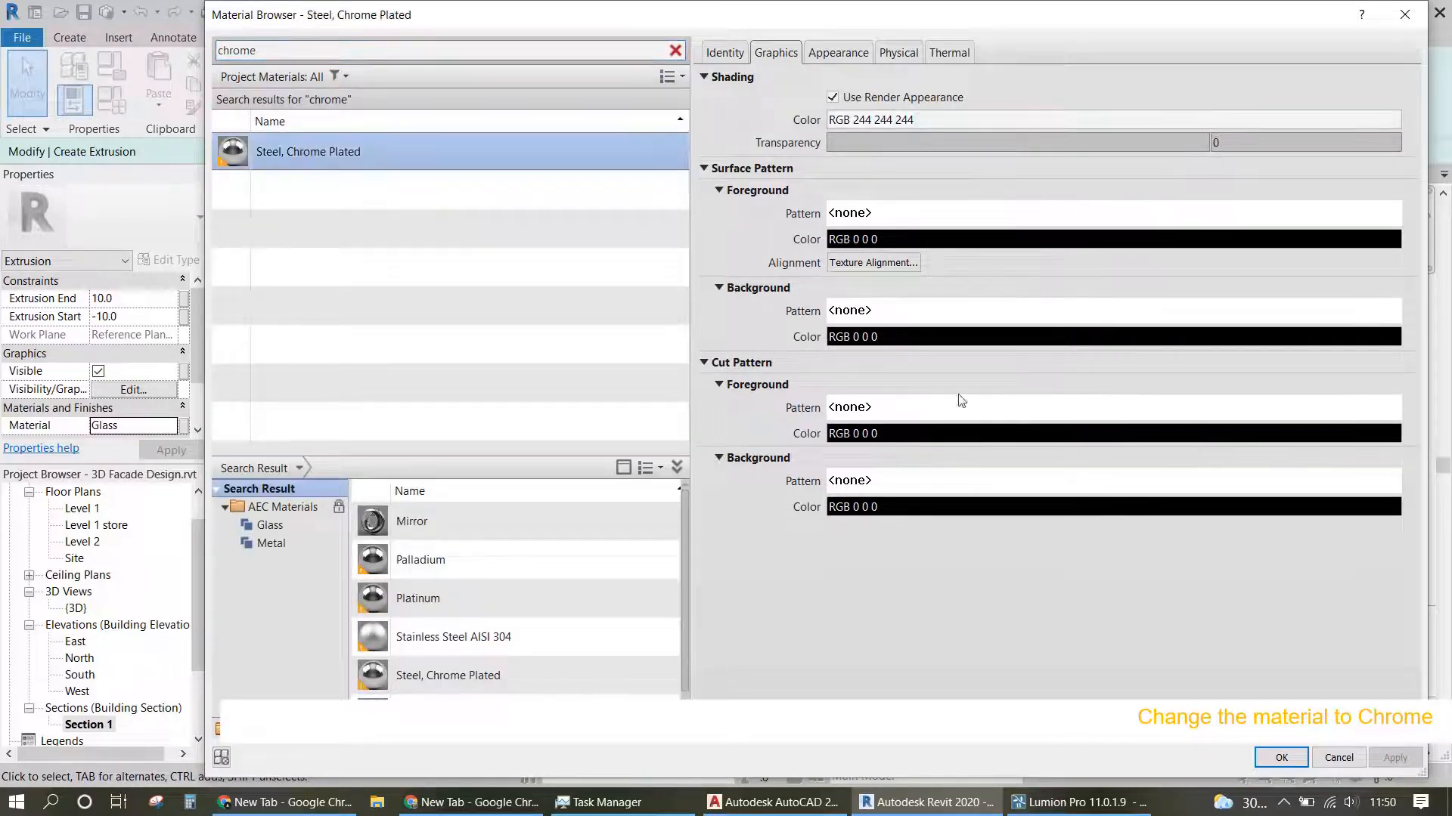
{"action": "left_click", "coordinate": [1295, 762]}
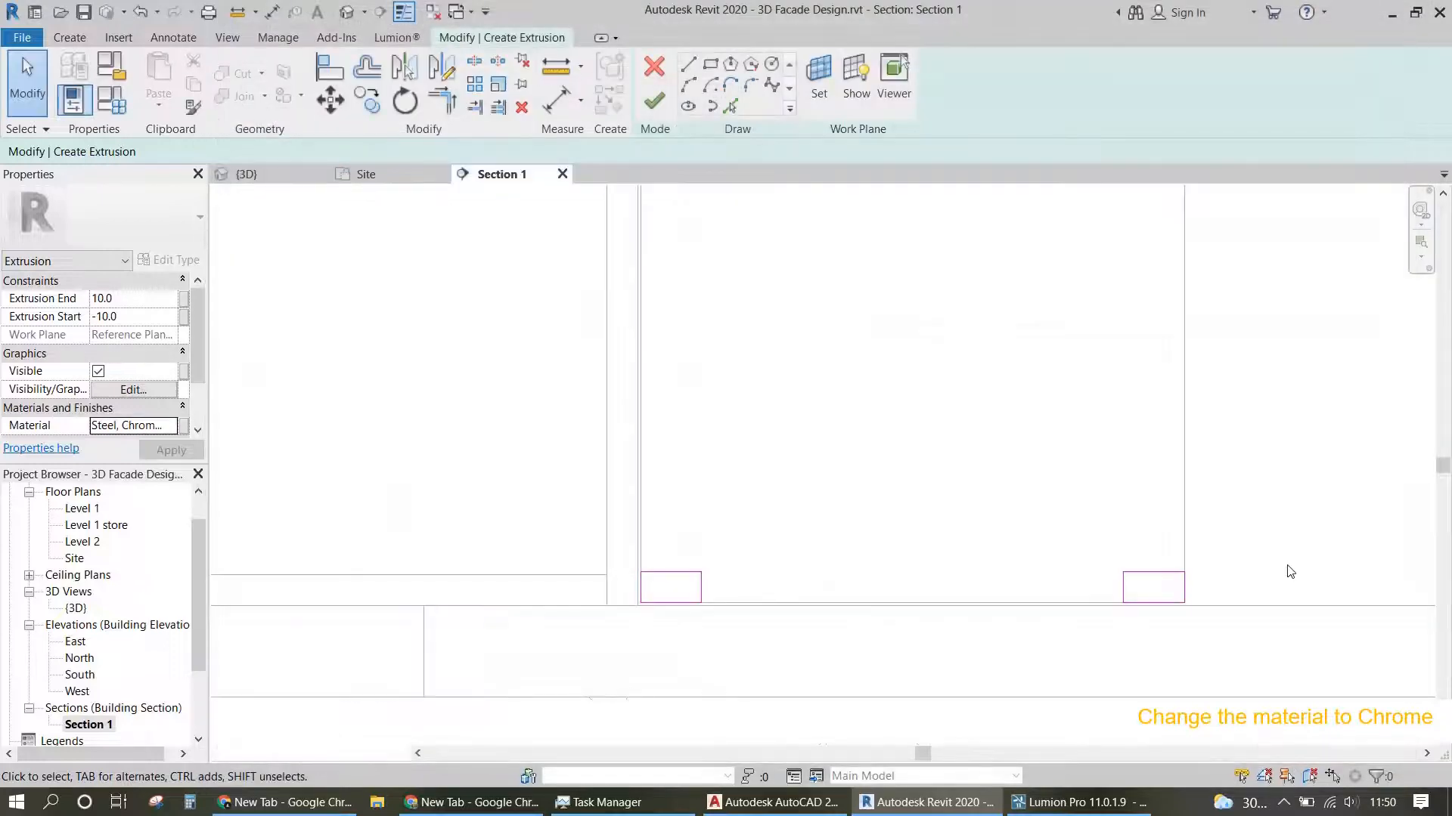
{"action": "left_click", "coordinate": [654, 102]}
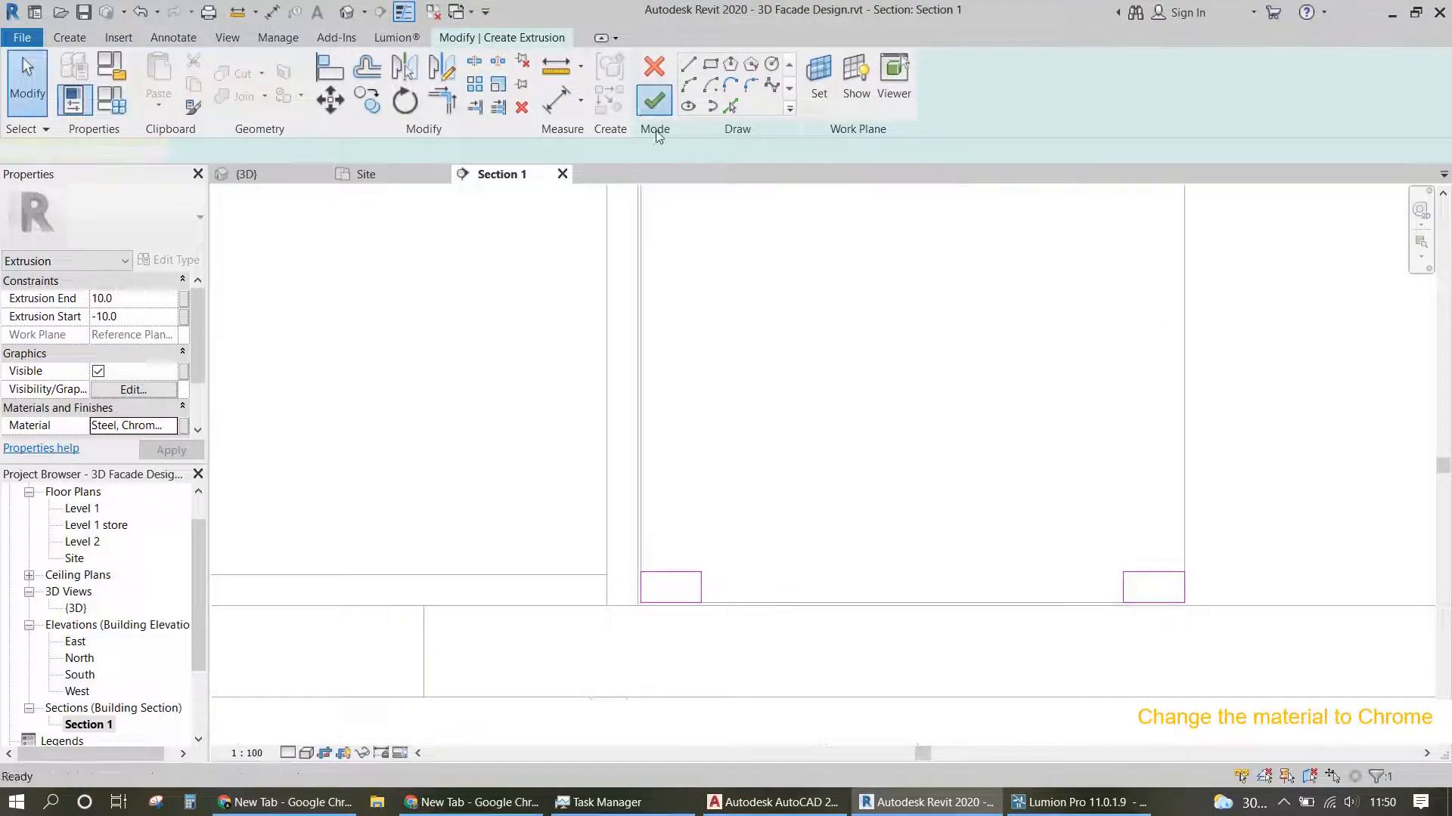
Step: Check the three hinges on the glass leaf in the 3D view, and return to Section 1
{"action": "double_click", "coordinate": [75, 608]}
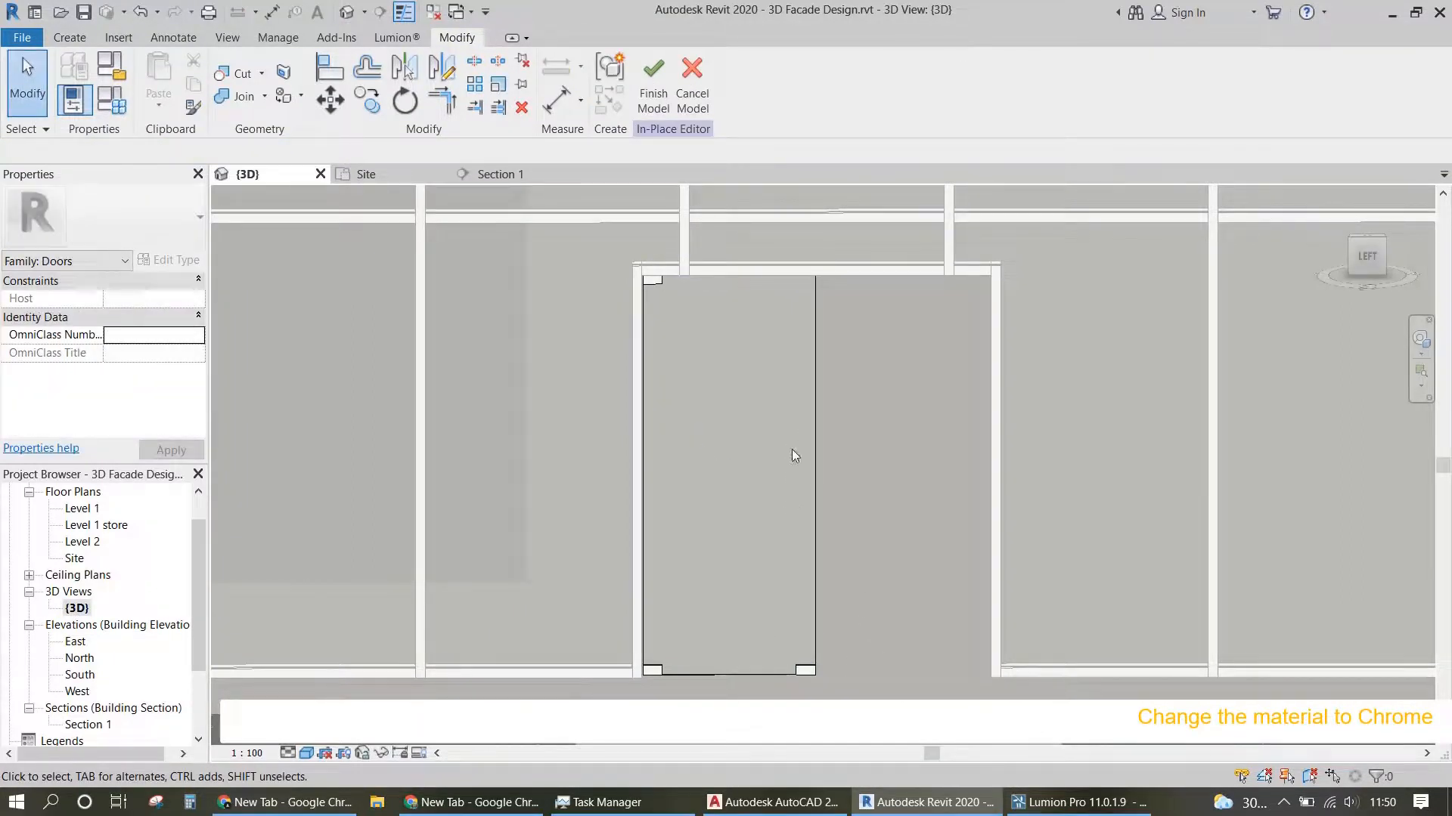
{"action": "double_click", "coordinate": [83, 725]}
{"action": "scroll", "coordinate": [771, 577], "scroll_direction": "down", "scroll_amount": 2}
{"action": "middle_click_drag", "start_coordinate": [962, 528], "coordinate": [787, 521]}
{"action": "scroll", "coordinate": [787, 522], "scroll_direction": "up", "scroll_amount": 3}
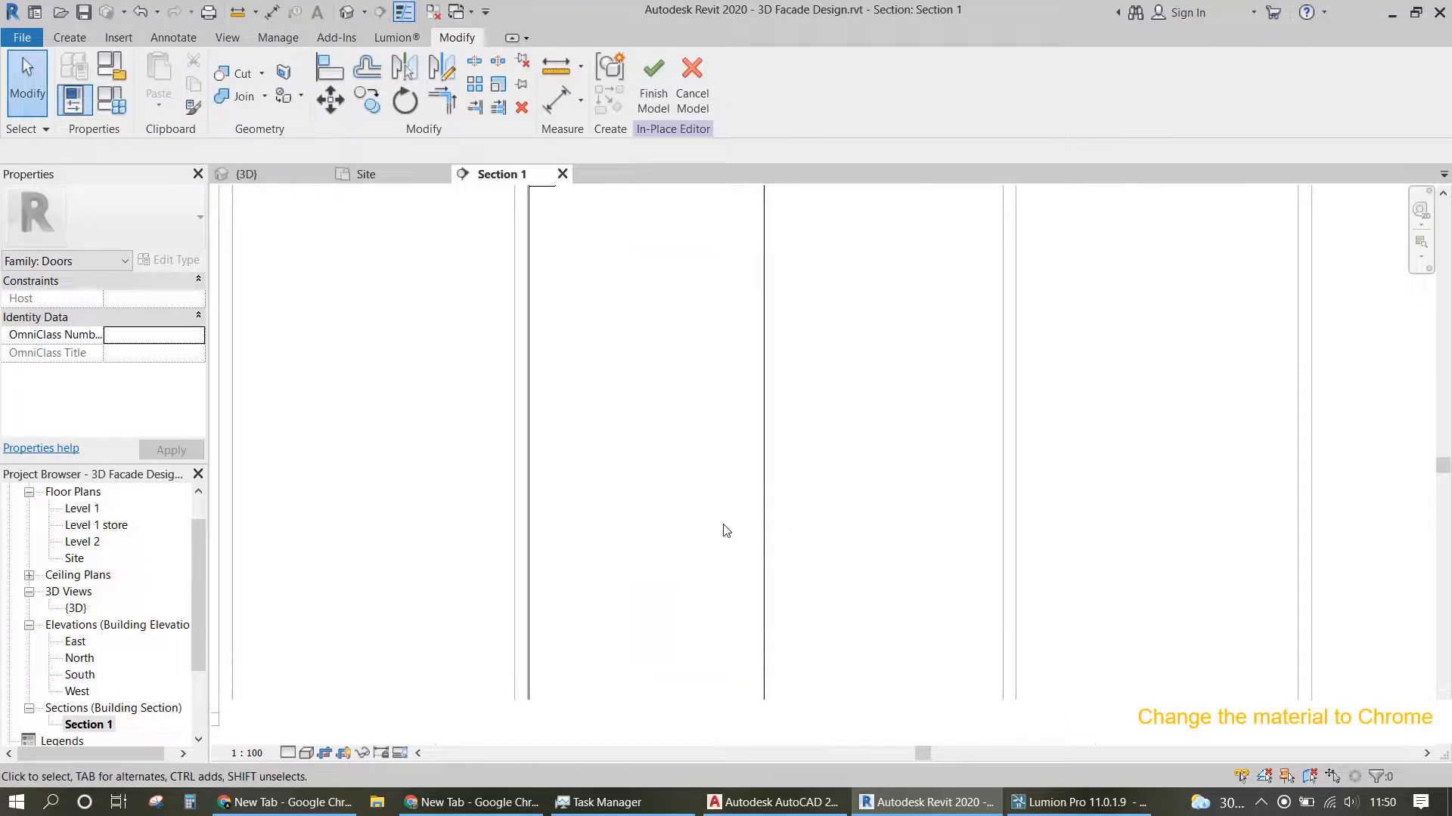
Step: Open the Level 1 floor plan at the glass door leaf to prepare the cylindrical handle
{"action": "left_click", "coordinate": [74, 559]}
{"action": "double_click", "coordinate": [79, 509]}
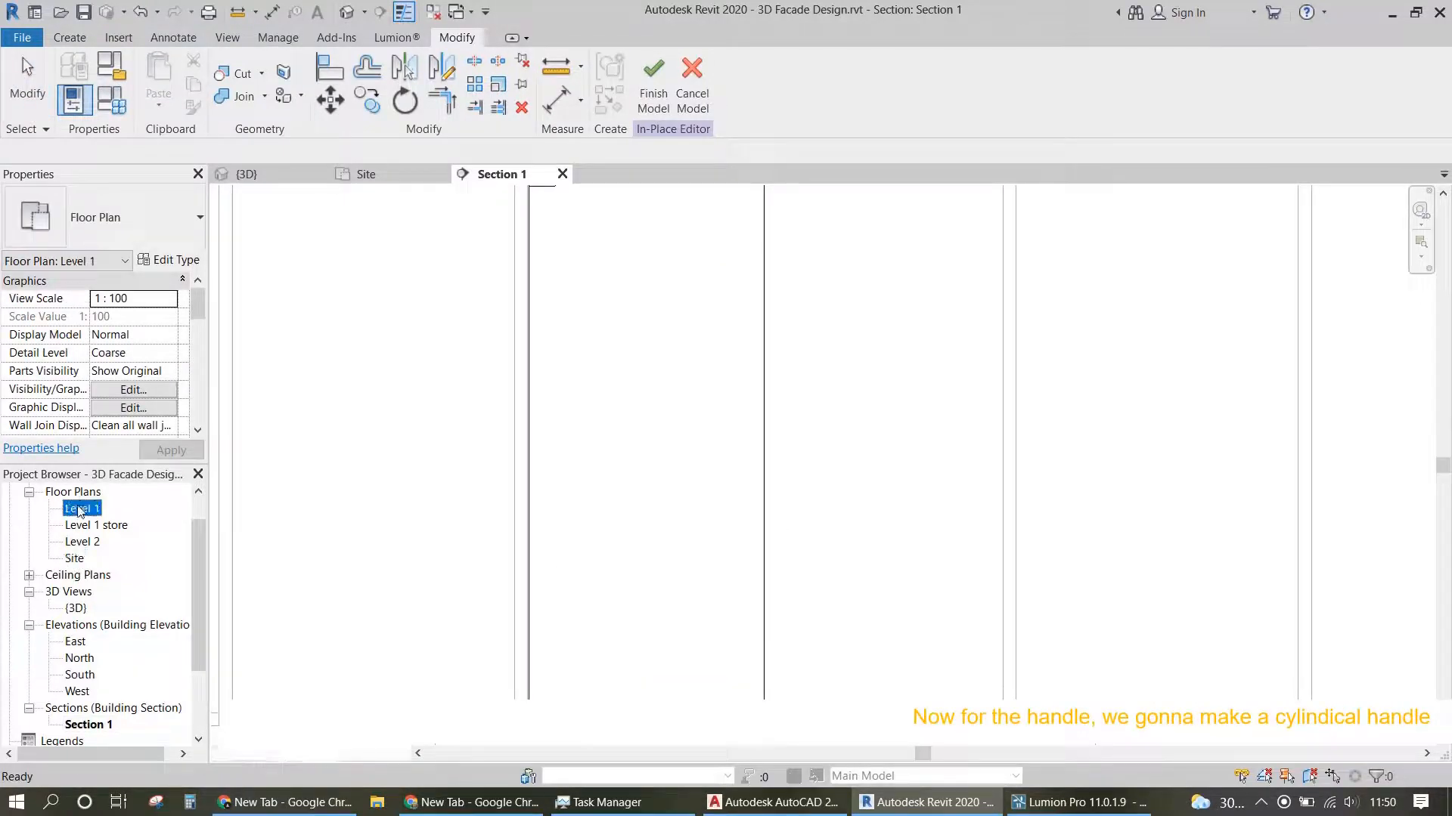
{"action": "scroll", "coordinate": [911, 316], "scroll_direction": "up", "scroll_amount": 10}
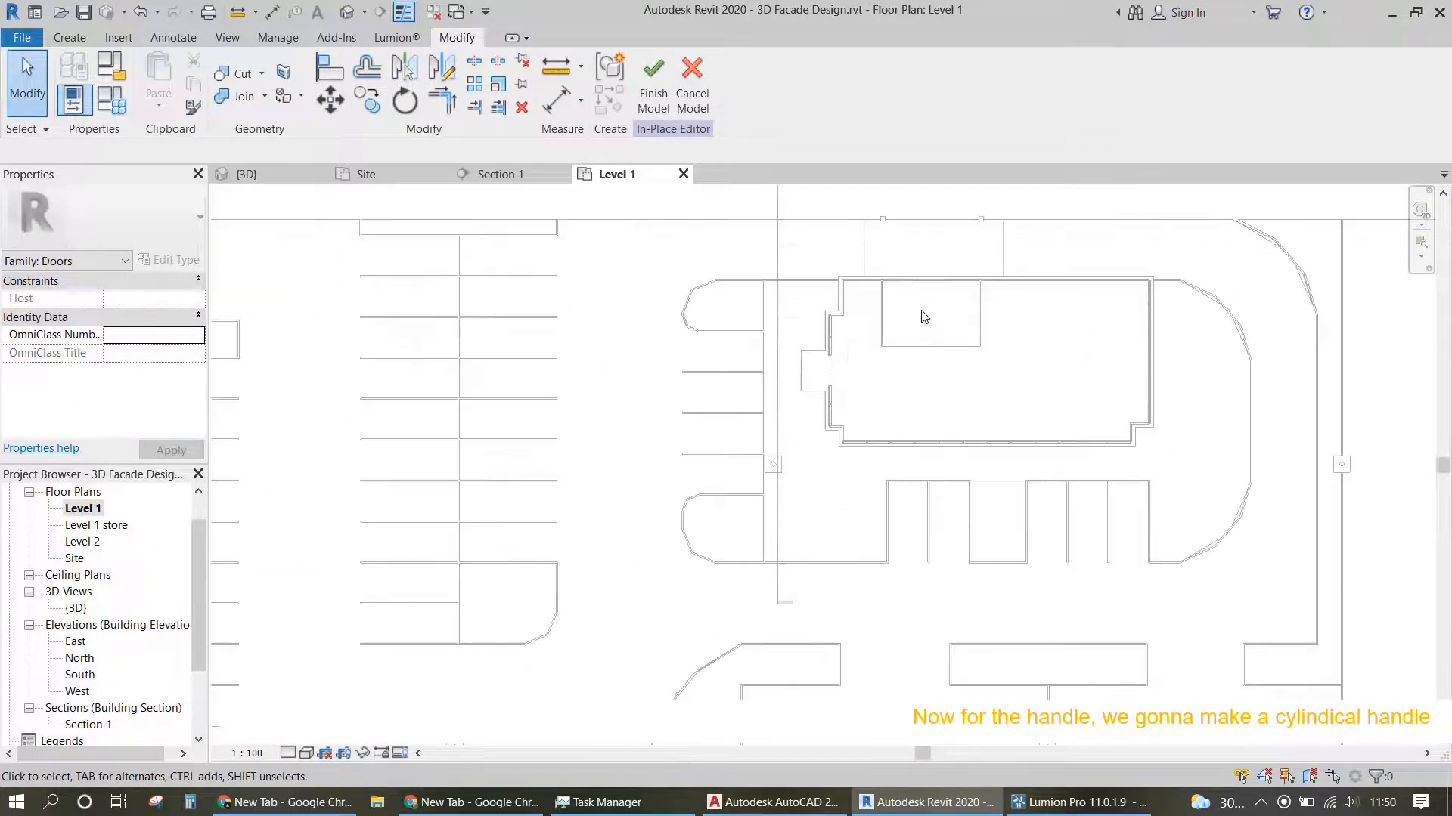
{"action": "scroll", "coordinate": [802, 479], "scroll_direction": "up", "scroll_amount": 2}
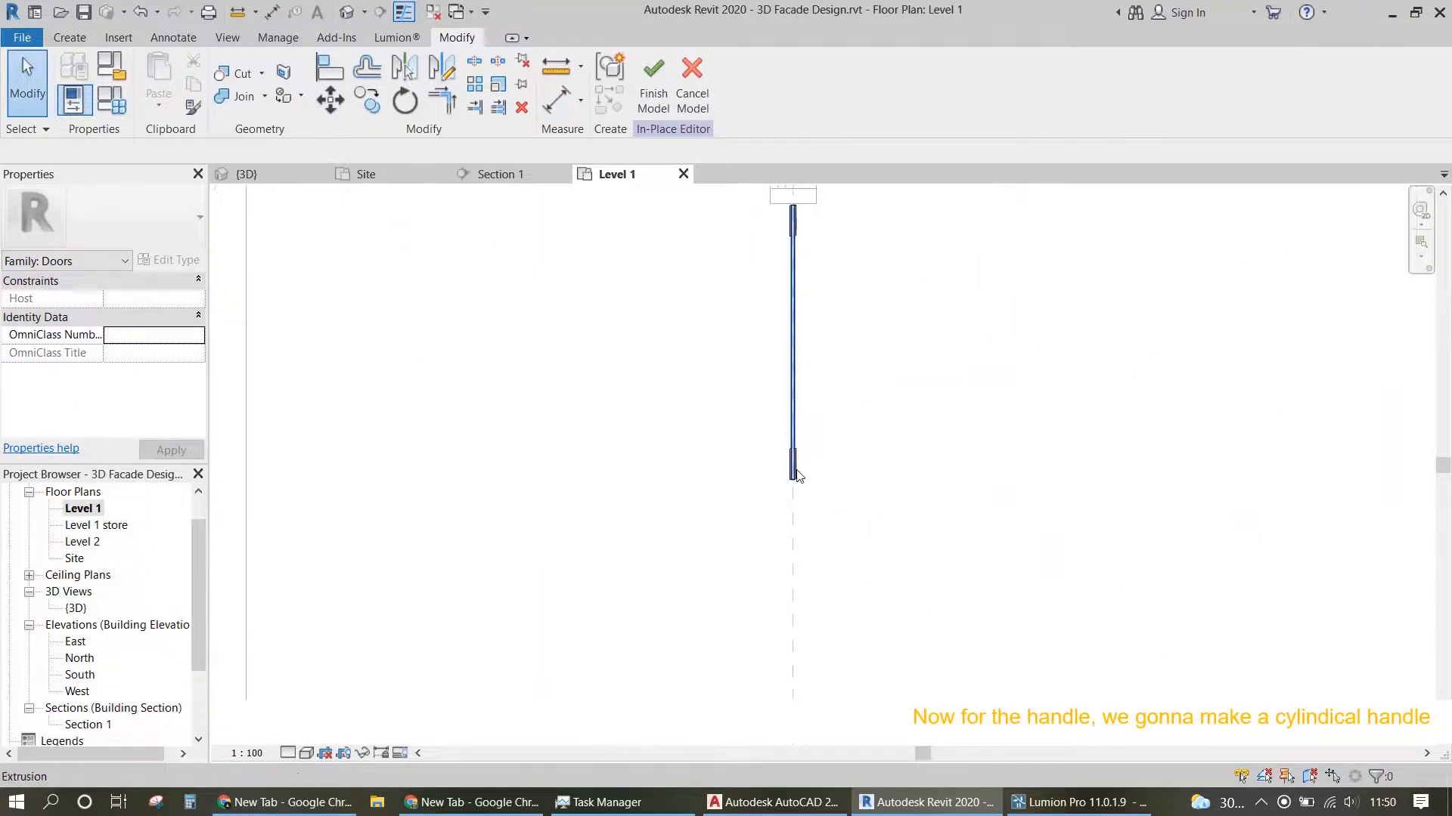
Step: Start a new extrusion and sketch a horizontal guide line about 170 mm long through the midpoint of the glass leaf's lower hinge
{"action": "middle_click_drag", "start_coordinate": [794, 470], "coordinate": [733, 554]}
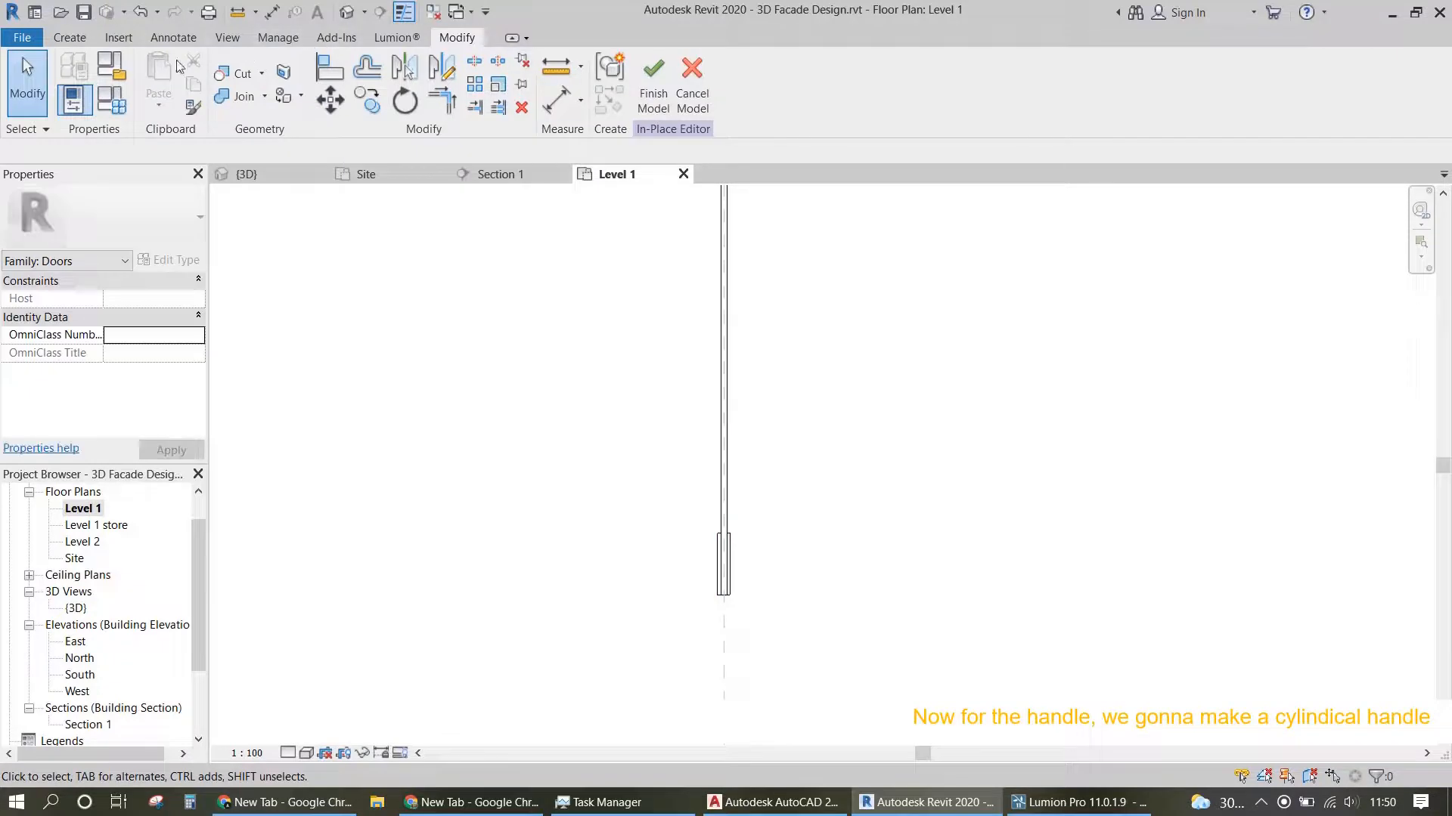
{"action": "left_click", "coordinate": [69, 38]}
{"action": "left_click", "coordinate": [159, 82]}
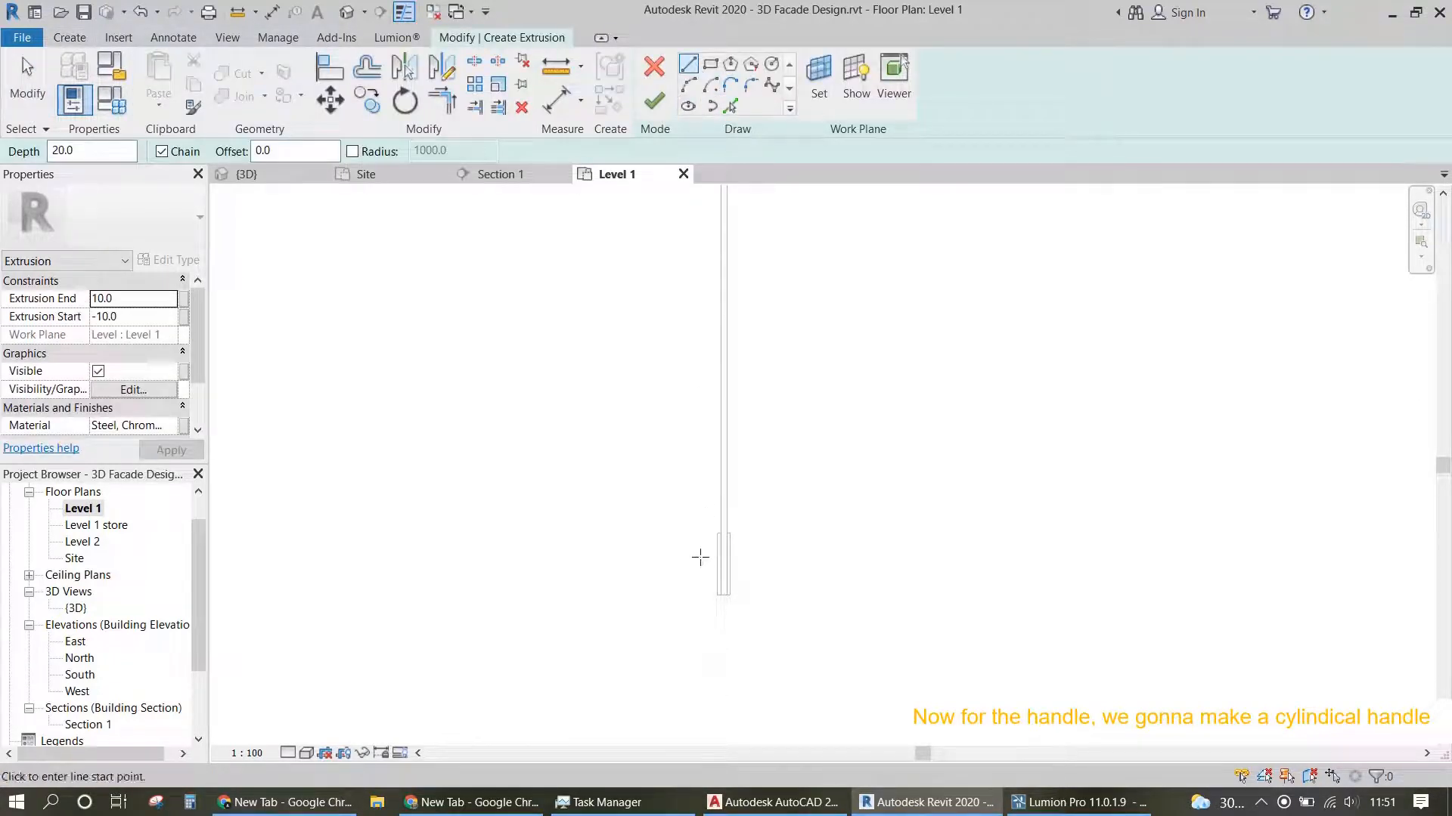
{"action": "scroll", "coordinate": [700, 558], "scroll_direction": "up", "scroll_amount": 2}
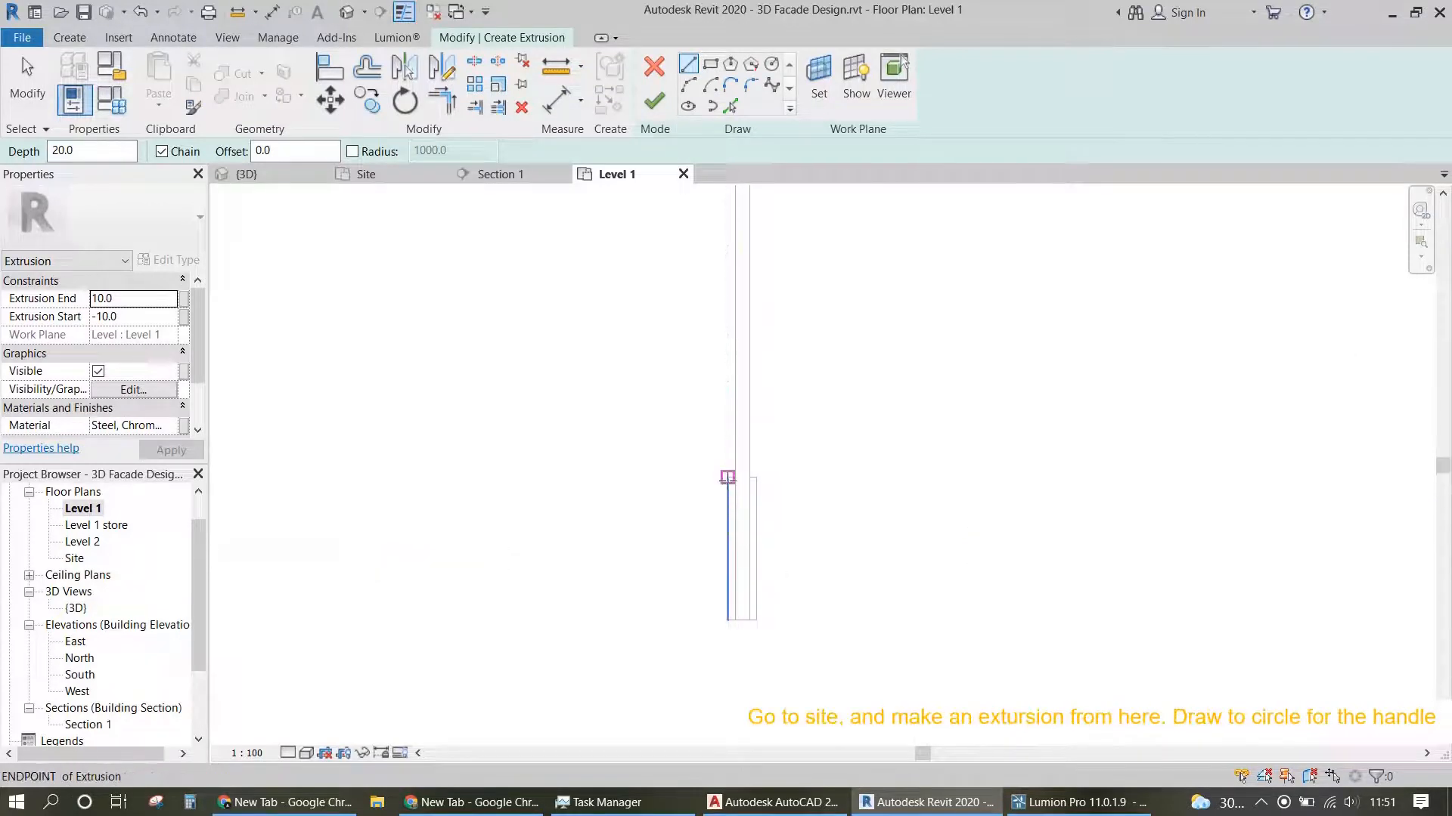
{"action": "left_click", "coordinate": [727, 549]}
{"action": "left_click", "coordinate": [871, 549]}
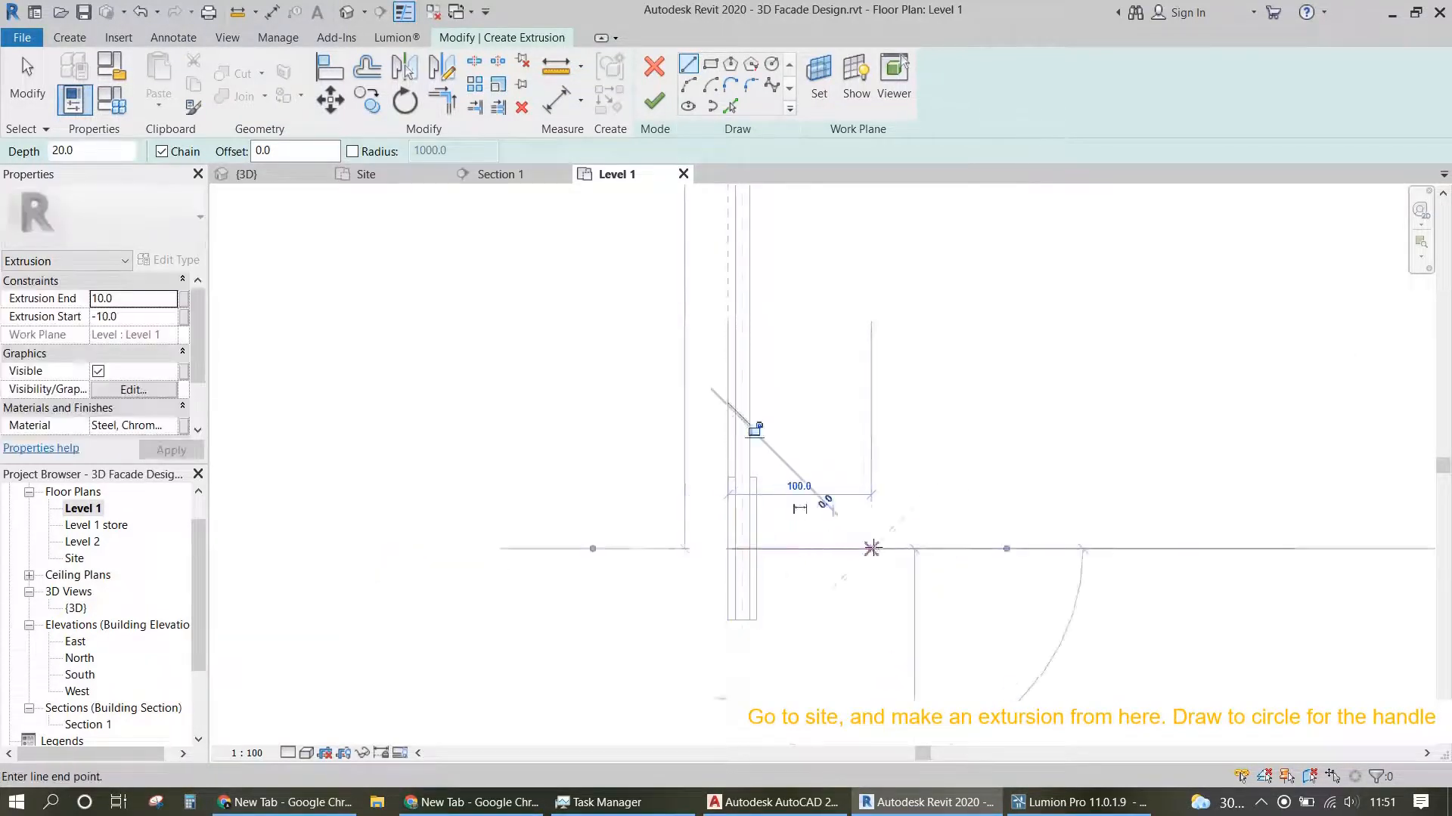
{"action": "key", "text": "Escape"}
{"action": "key", "text": "Escape"}
{"action": "left_click", "coordinate": [728, 551]}
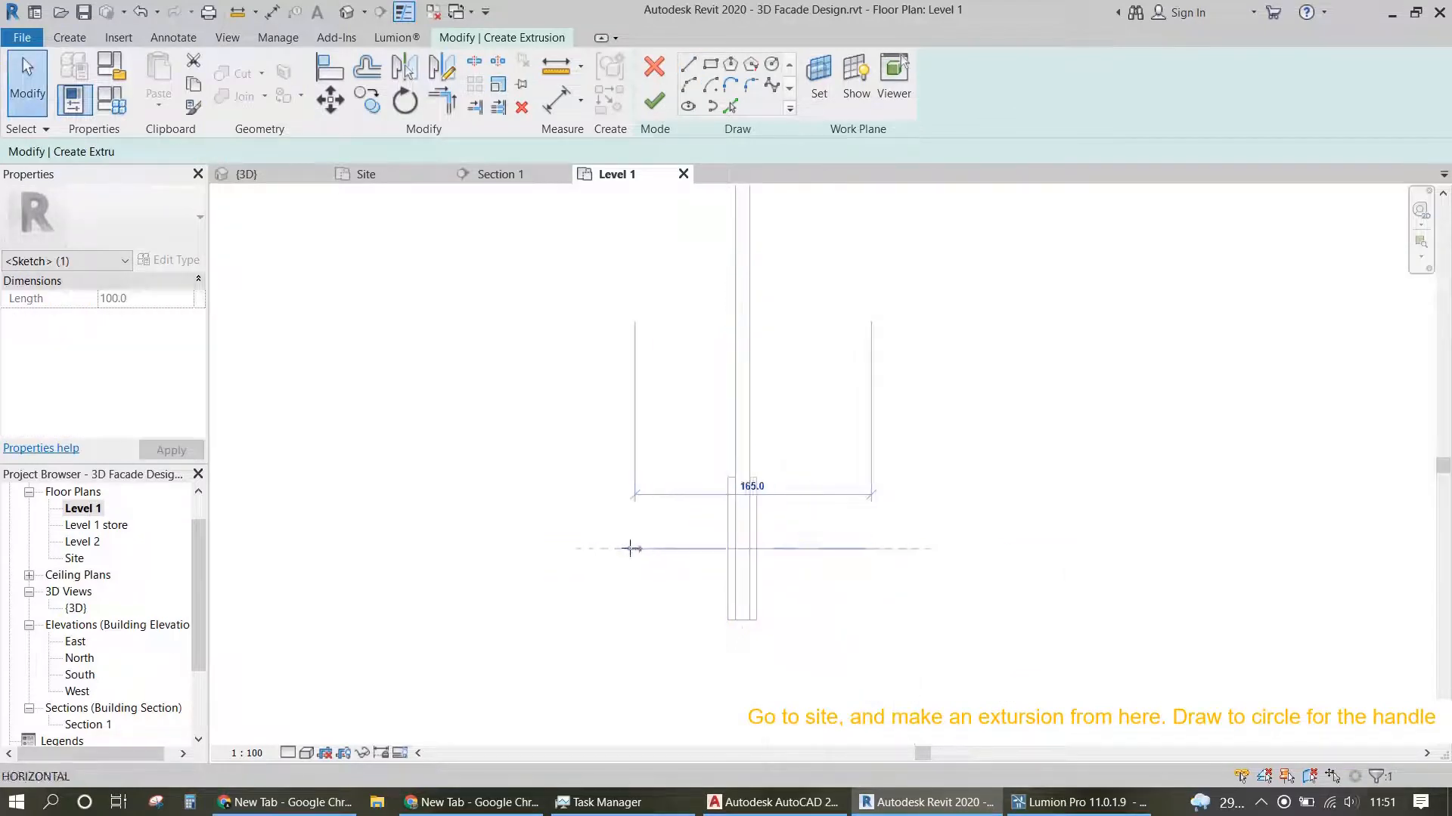
{"action": "key", "text": "Escape"}
Step: Sketch a circle with a 20 mm radius centred on the guide line, touching the outer face of the hinge
{"action": "left_click", "coordinate": [771, 63]}
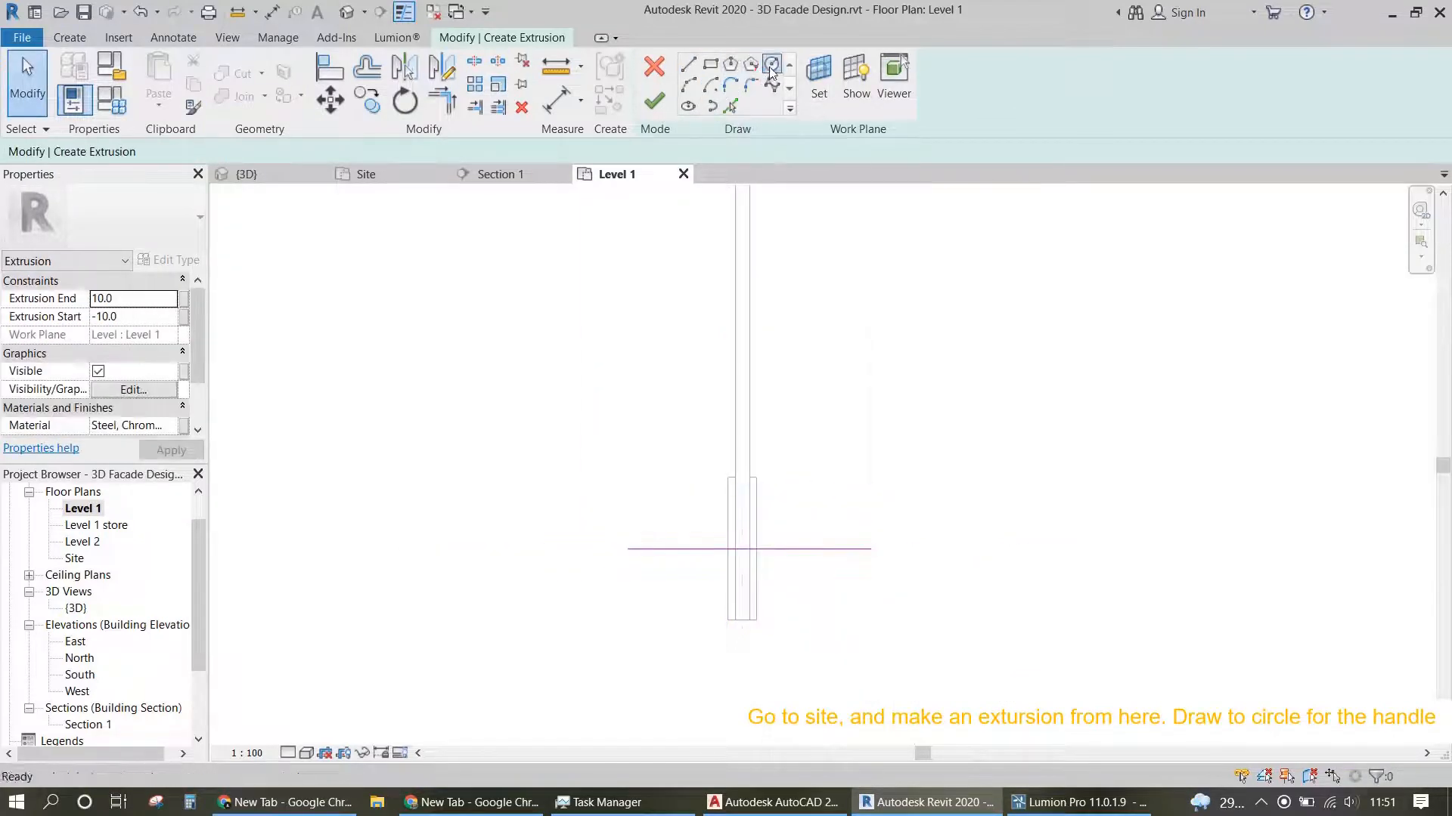
{"action": "left_click", "coordinate": [699, 548]}
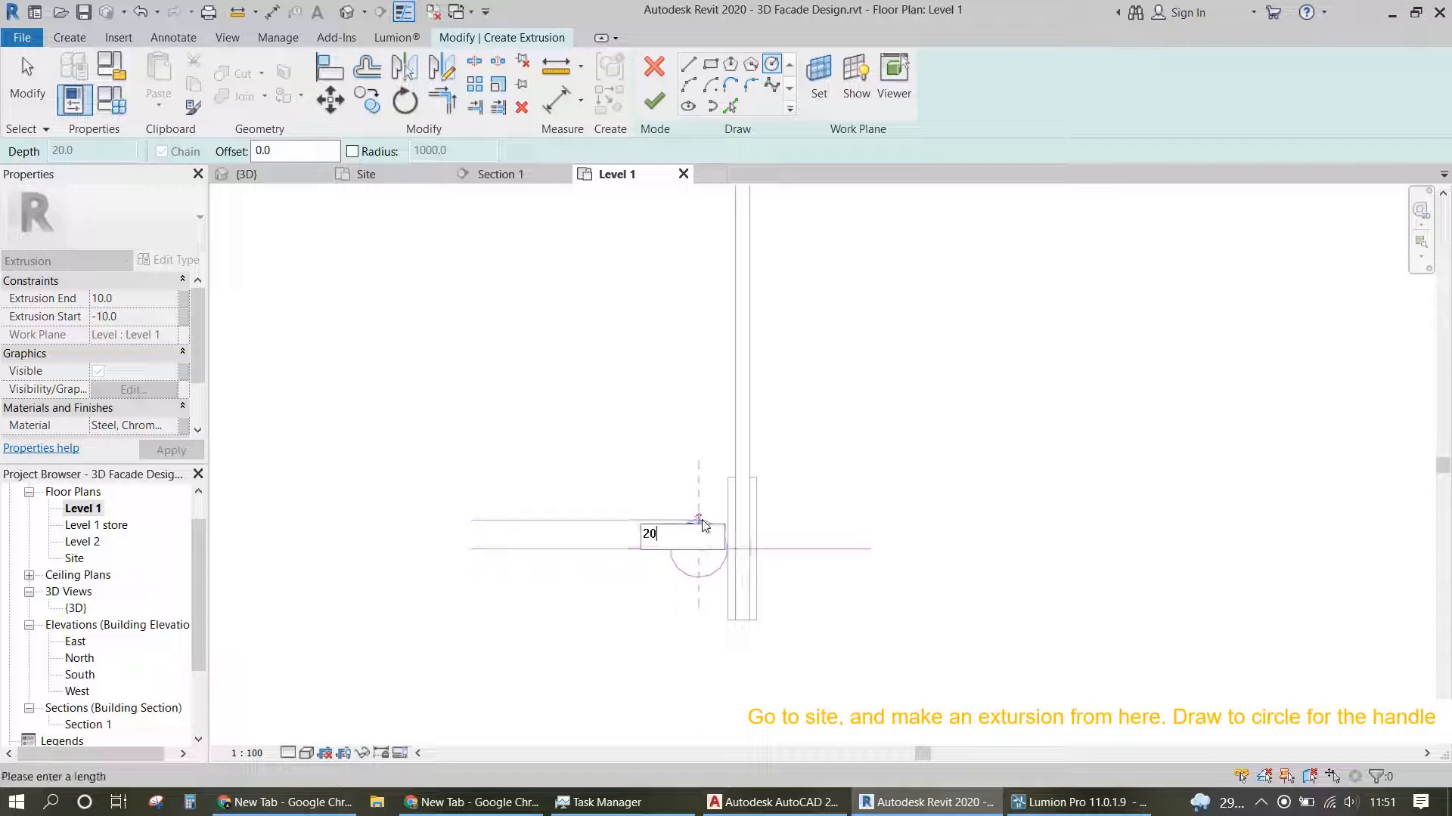
{"action": "left_click", "coordinate": [699, 520]}
{"action": "key", "text": "Escape"}
{"action": "key", "text": "Escape"}
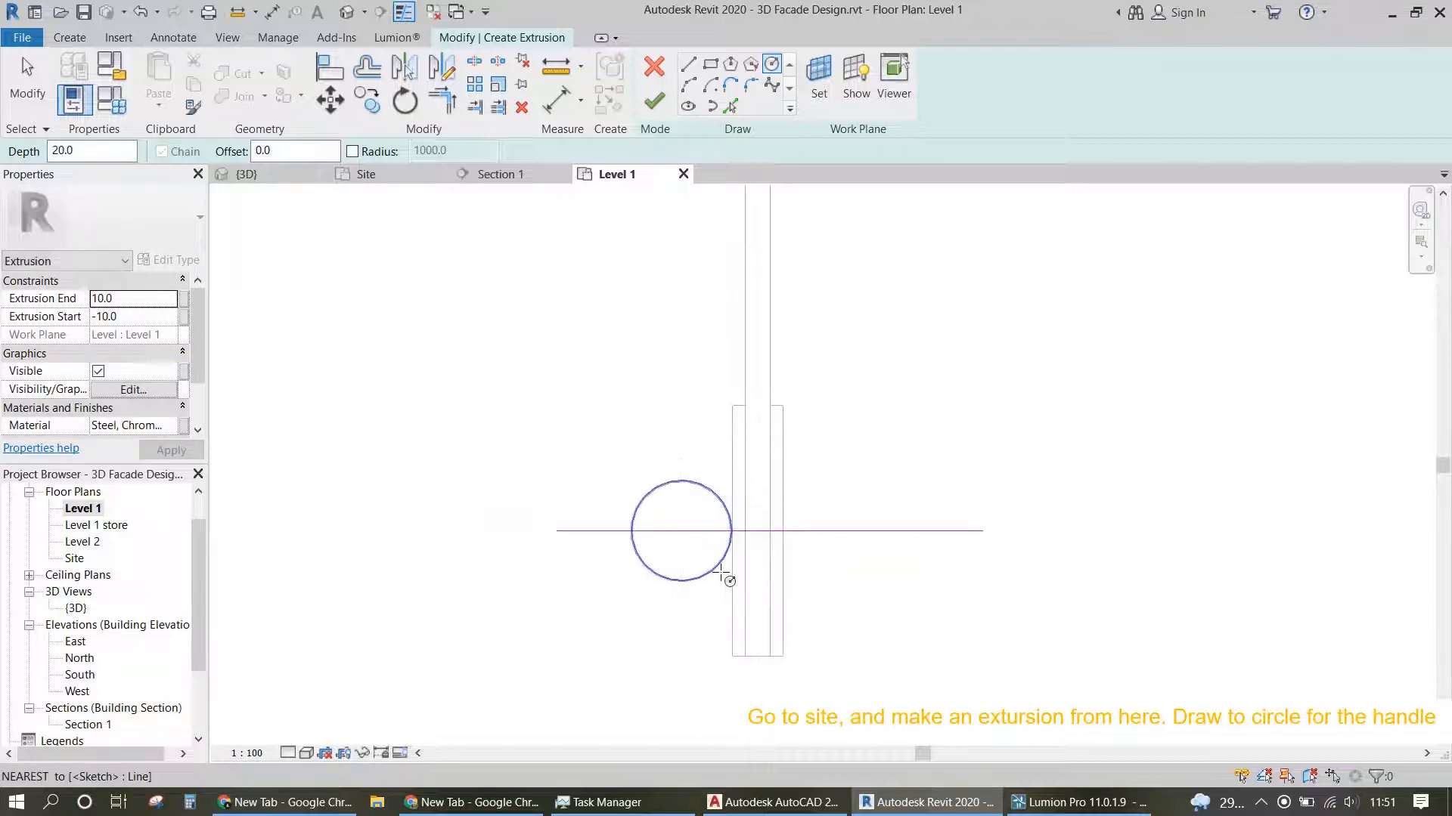
Step: Move the circle 25 mm horizontally away from the hinge
{"action": "scroll", "coordinate": [722, 552], "scroll_direction": "up", "scroll_amount": 4}
{"action": "left_click", "coordinate": [728, 505]}
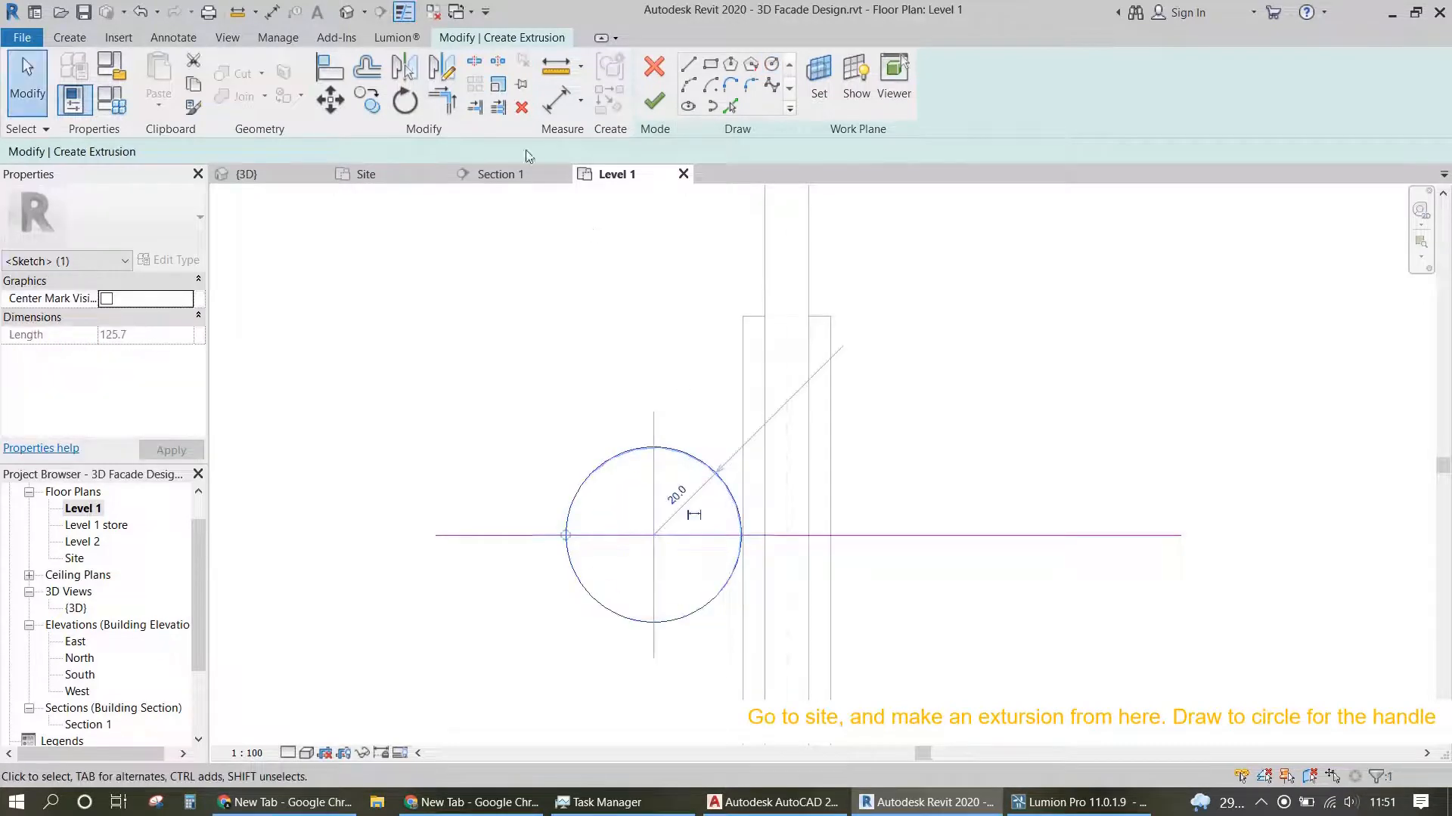
{"action": "left_click", "coordinate": [329, 99]}
{"action": "left_click", "coordinate": [653, 626]}
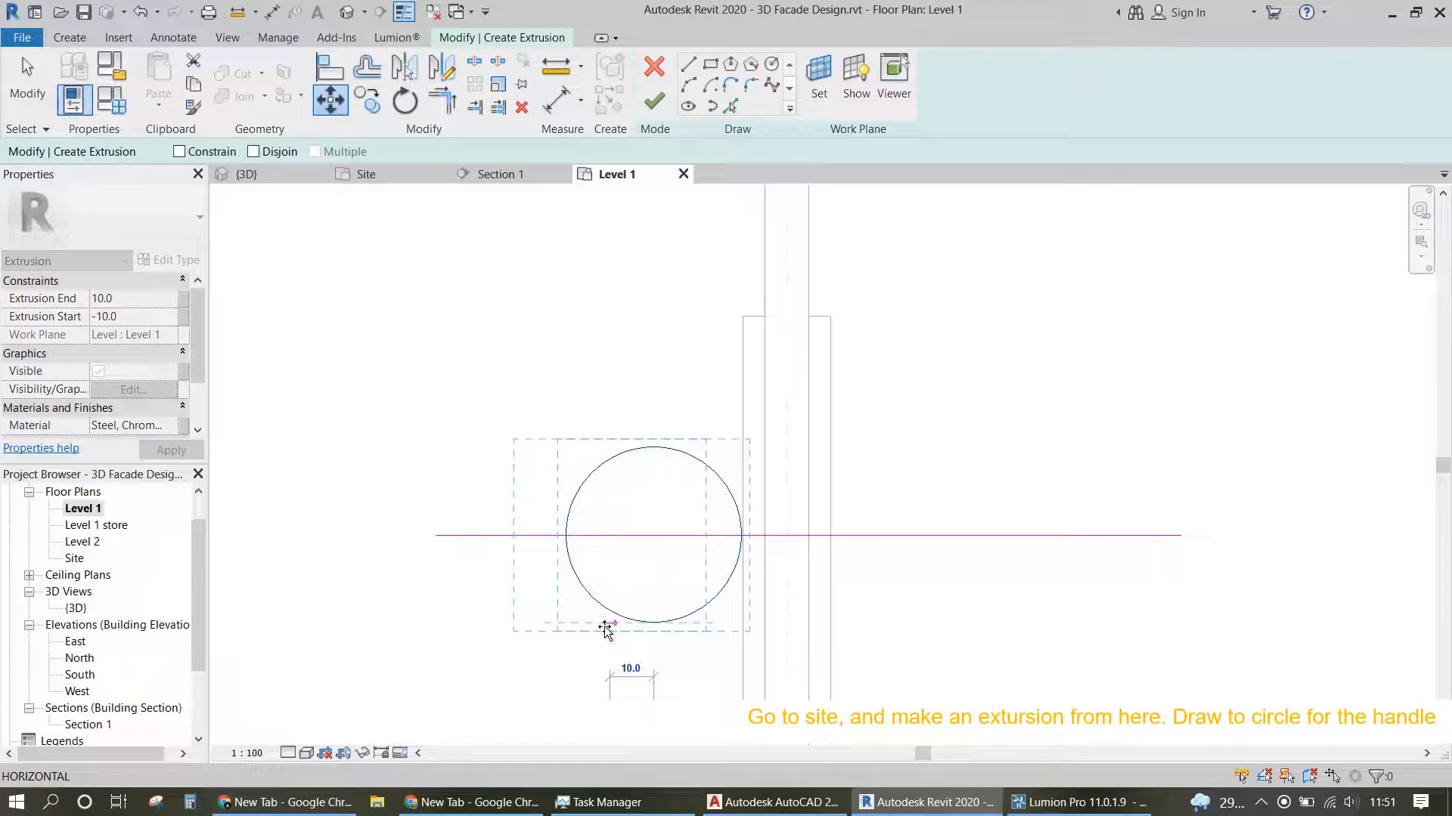
{"action": "type", "text": "25"}
{"action": "key", "text": "Return"}
{"action": "scroll", "coordinate": [702, 529], "scroll_direction": "down", "scroll_amount": 4}
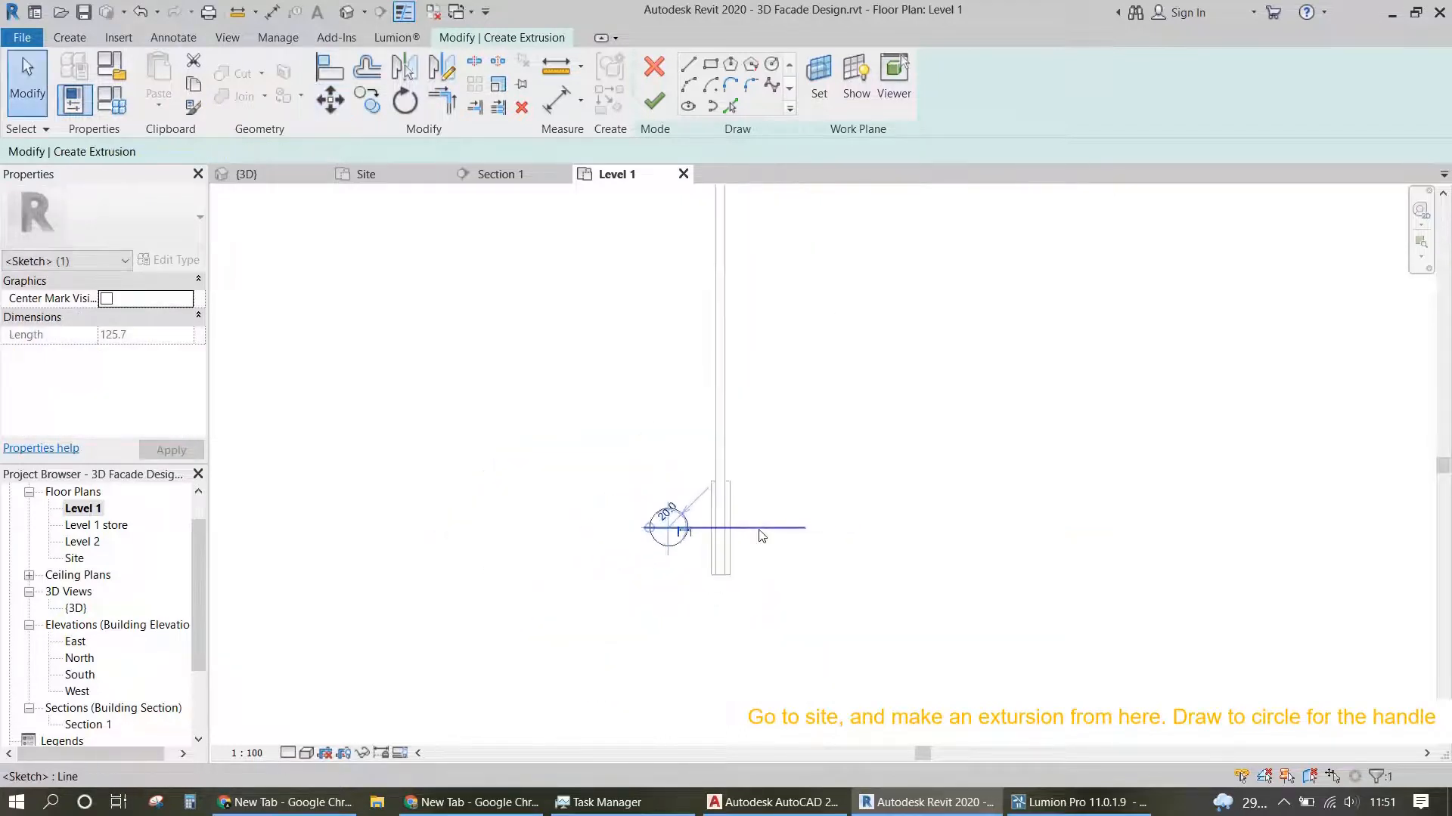
Step: Delete the horizontal guide line from the extrusion sketch
{"action": "left_click", "coordinate": [751, 548]}
{"action": "left_click", "coordinate": [723, 527]}
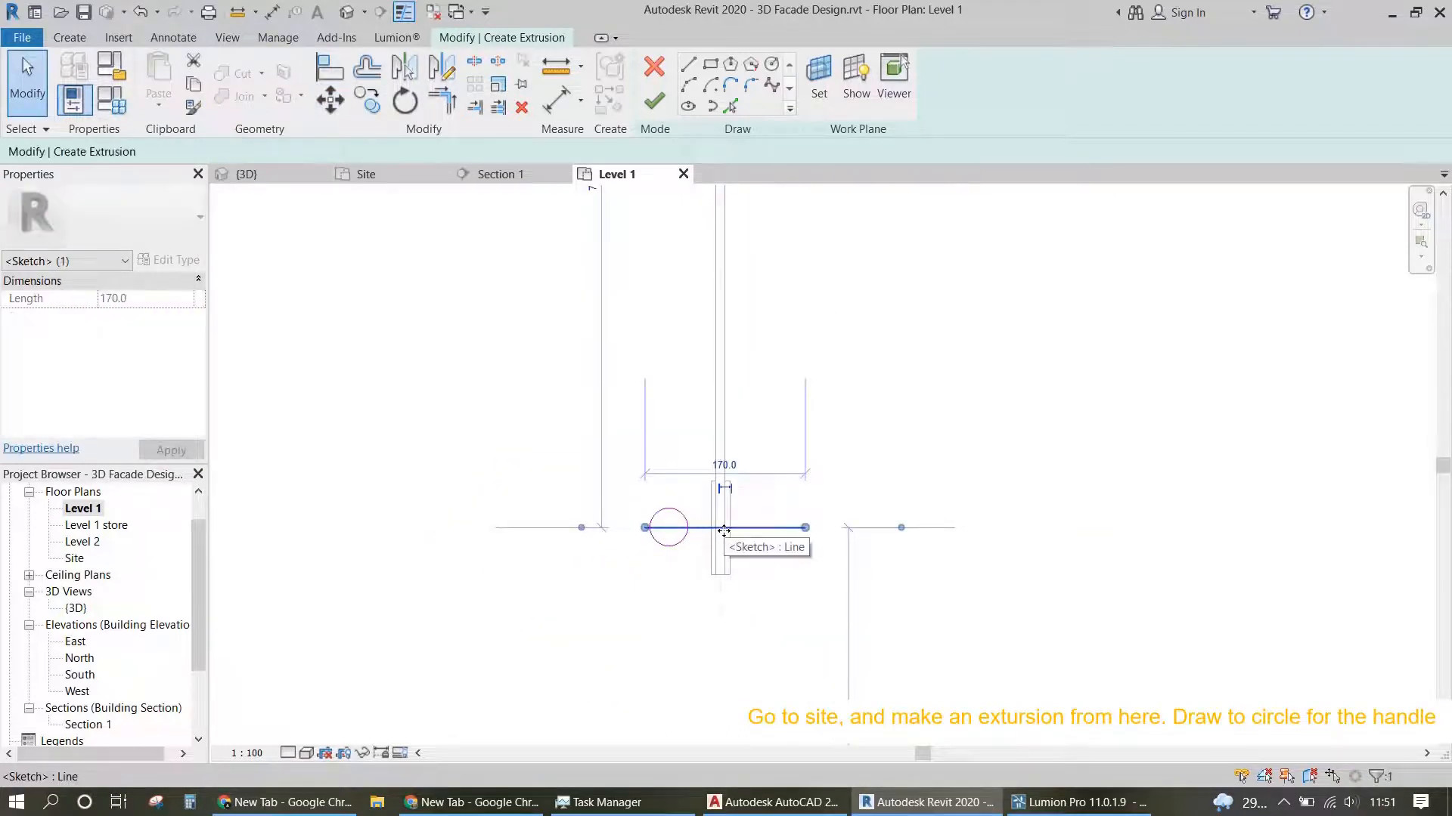
{"action": "key", "text": "Delete"}
Step: Mirror a copy of the circle to the other side of the glass leaf about its centreline
{"action": "left_click", "coordinate": [658, 531]}
{"action": "key", "text": "d"}
{"action": "key", "text": "m"}
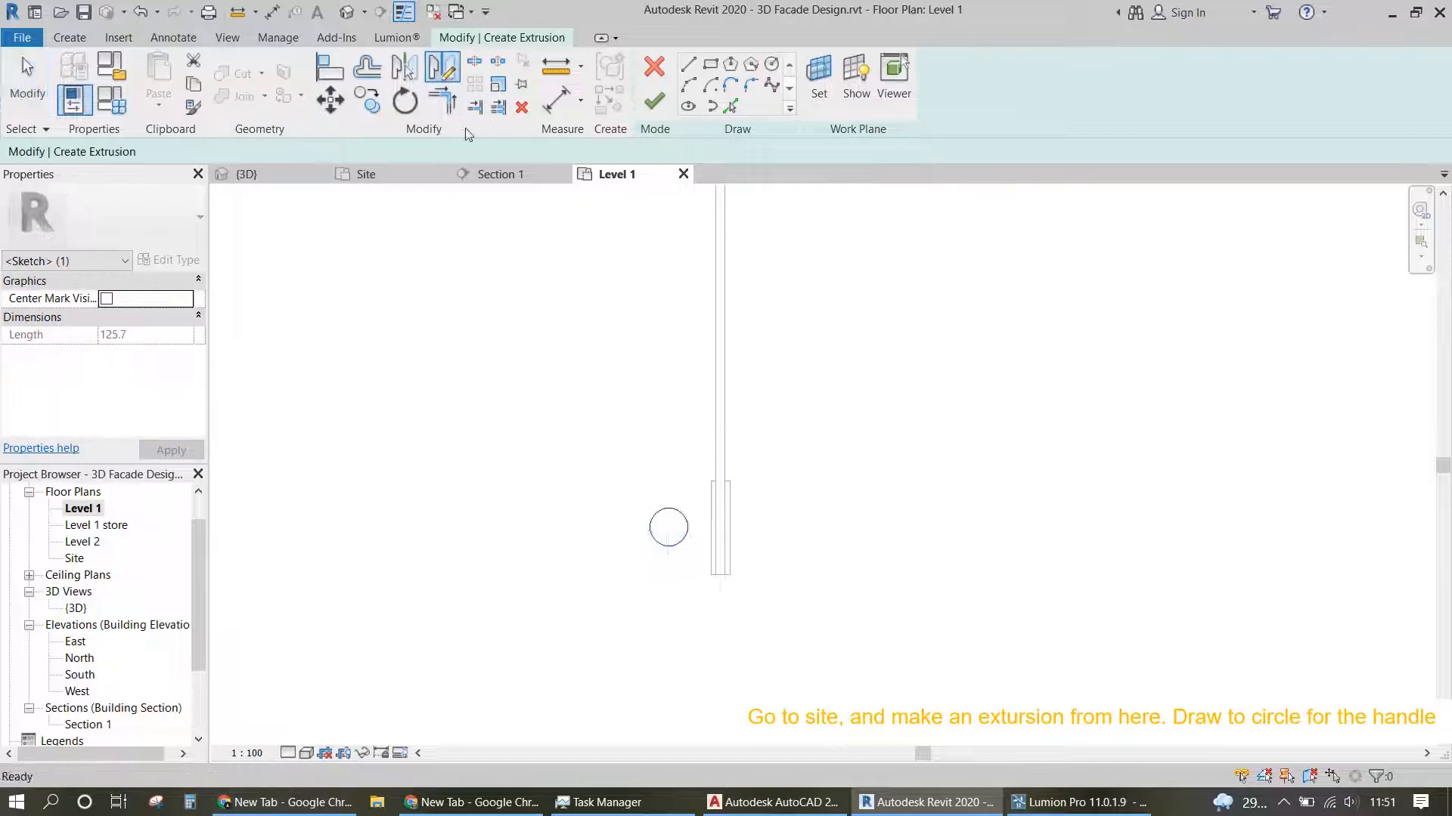
{"action": "scroll", "coordinate": [727, 599], "scroll_direction": "up", "scroll_amount": 1}
{"action": "scroll", "coordinate": [727, 599], "scroll_direction": "up", "scroll_amount": 2}
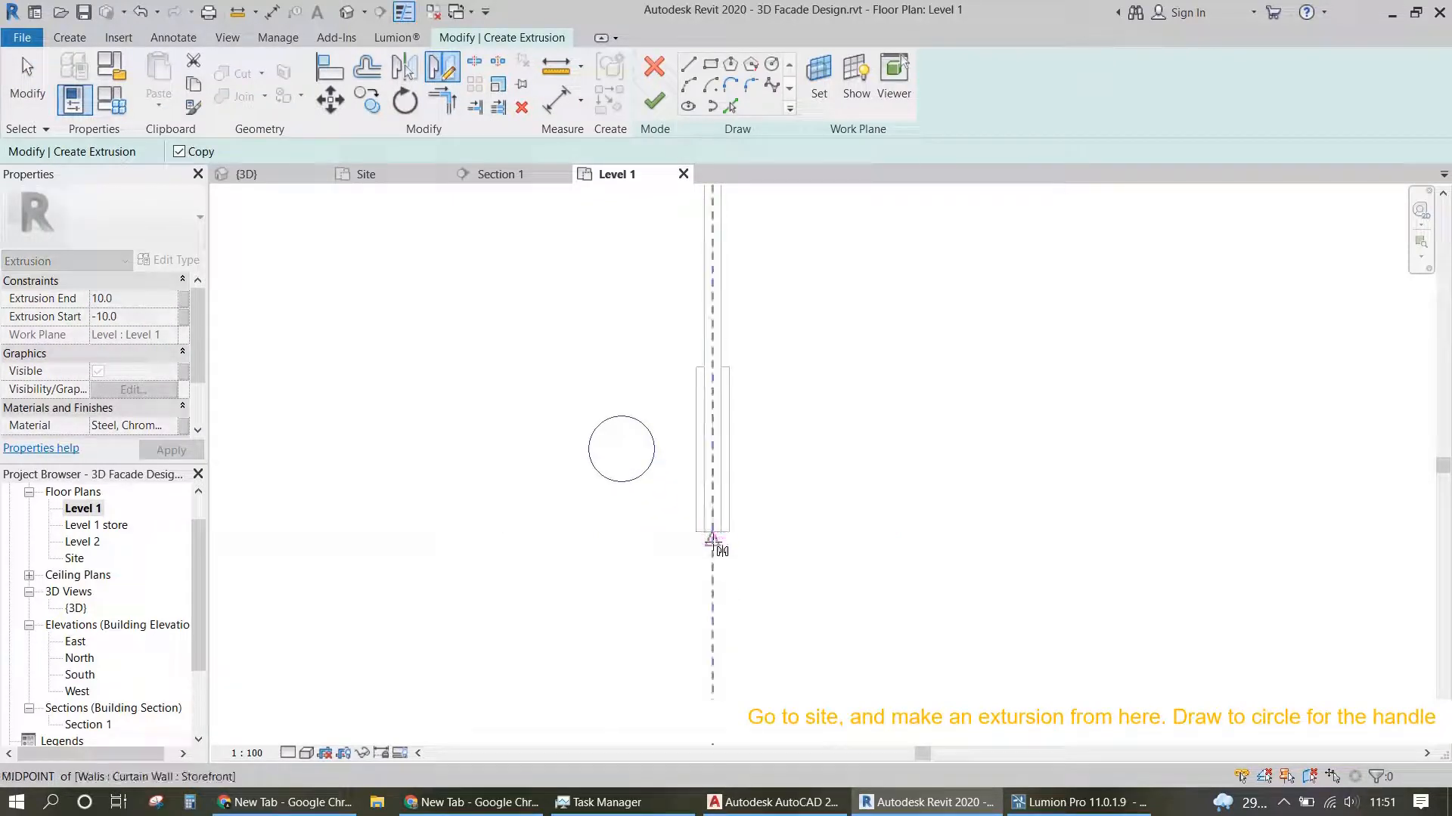
{"action": "left_click", "coordinate": [712, 541]}
{"action": "left_click", "coordinate": [718, 576]}
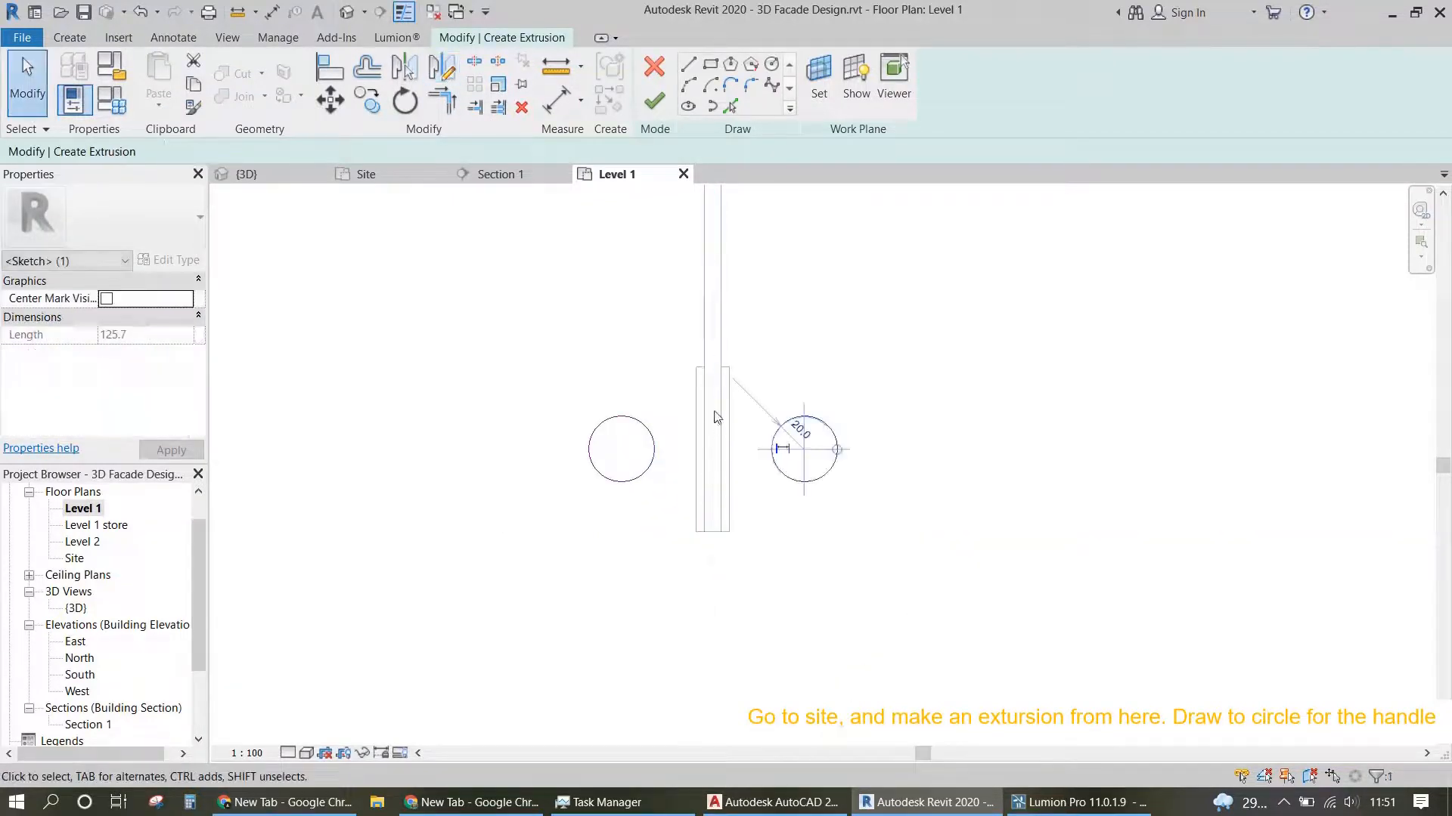
{"action": "scroll", "coordinate": [716, 417], "scroll_direction": "down", "scroll_amount": 2}
{"action": "key", "text": "Escape"}
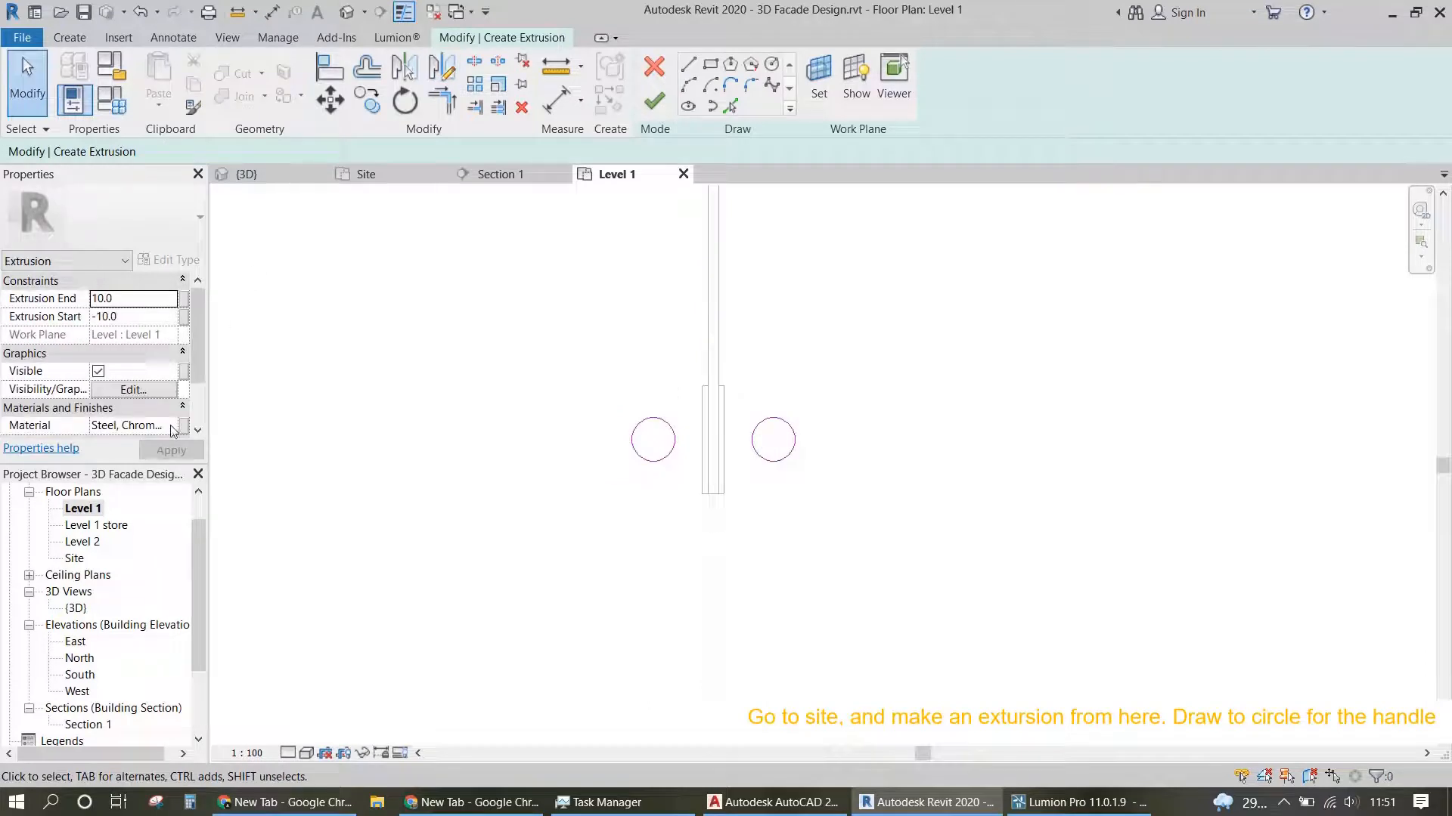
Step: Assign the Steel, Chrome Plated material to the handle extrusion and finish the extrusion
{"action": "left_click", "coordinate": [155, 426]}
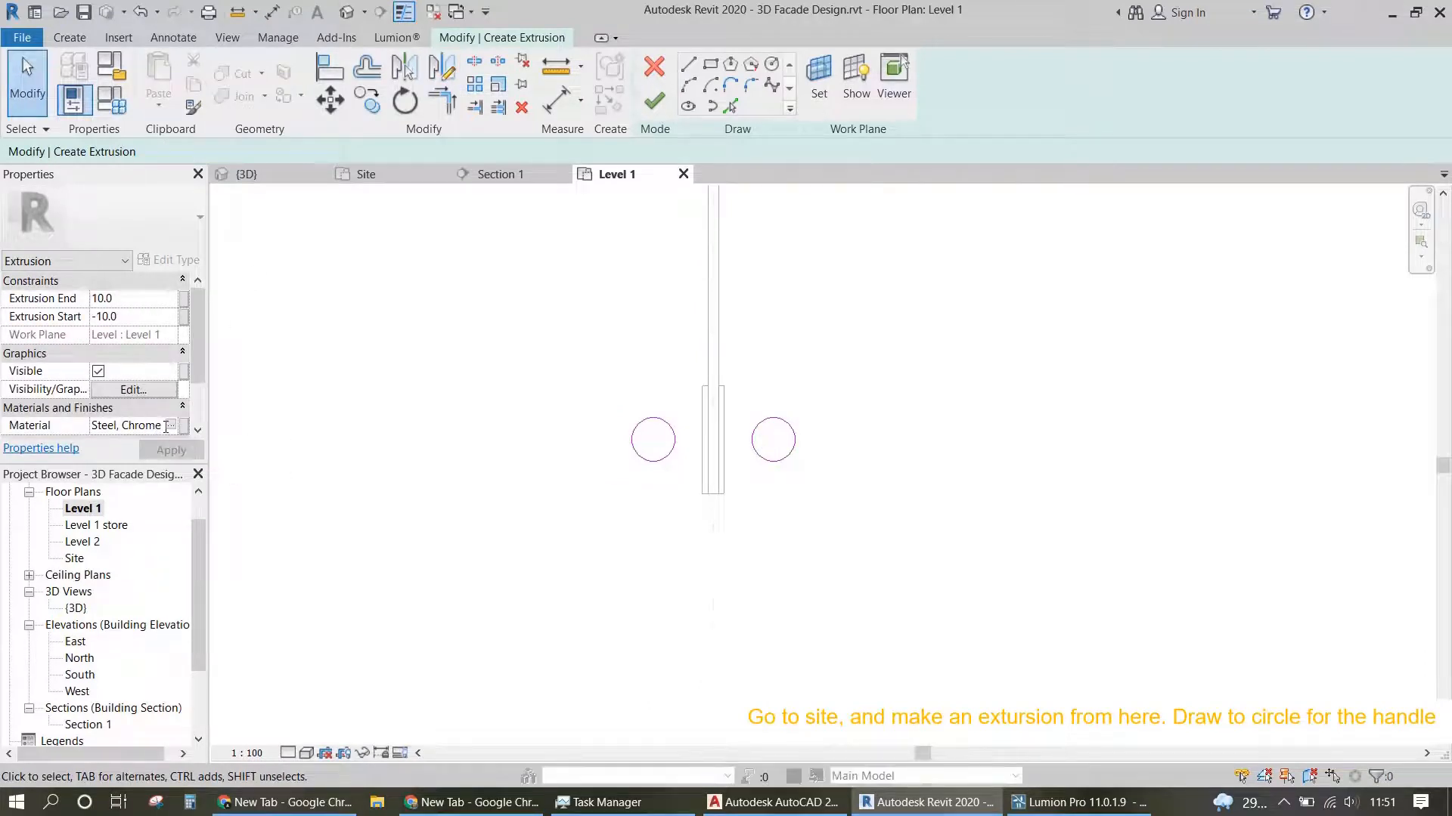
{"action": "left_click", "coordinate": [169, 426]}
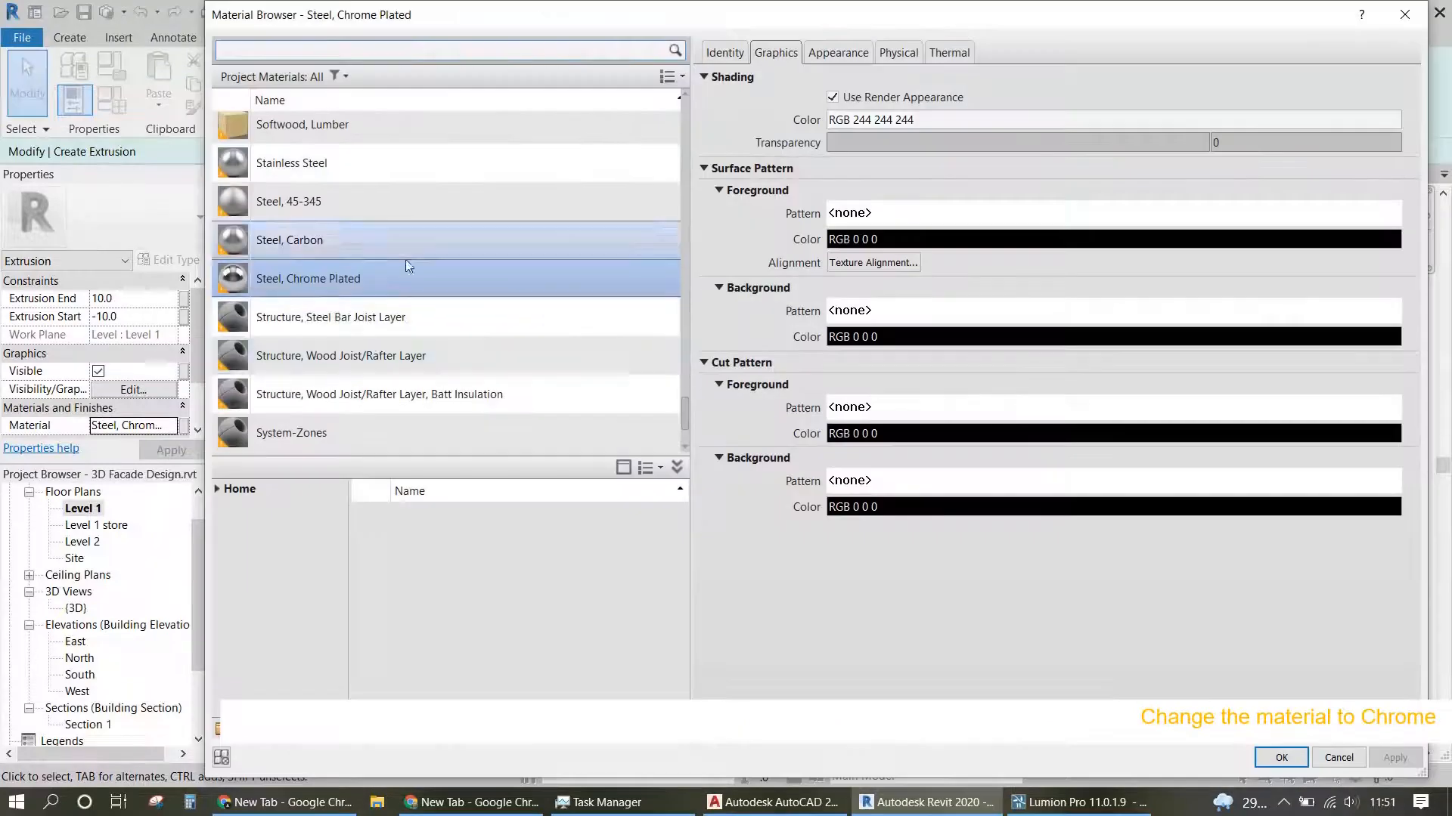
{"action": "left_click", "coordinate": [1260, 760]}
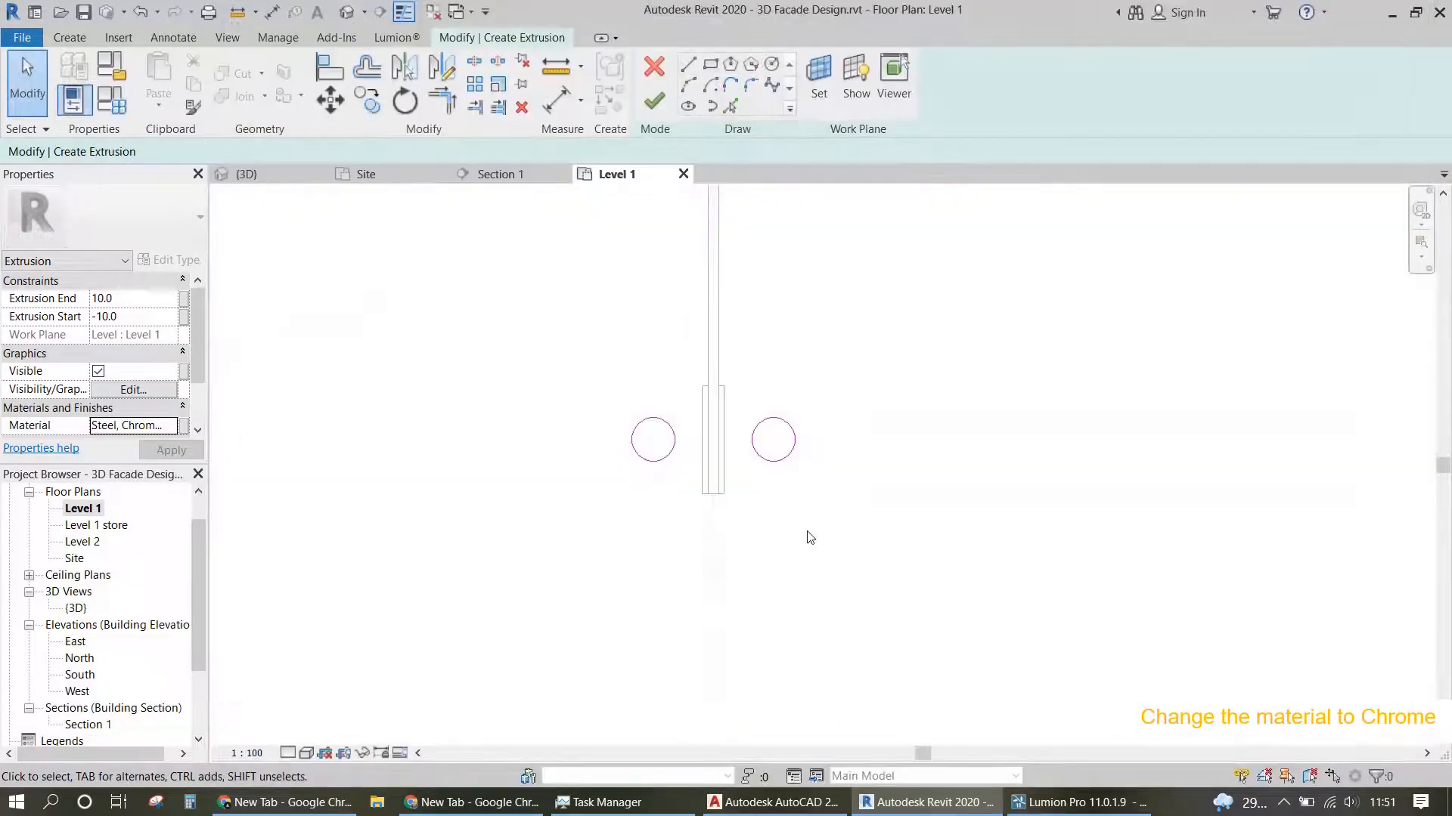
{"action": "left_click", "coordinate": [655, 103]}
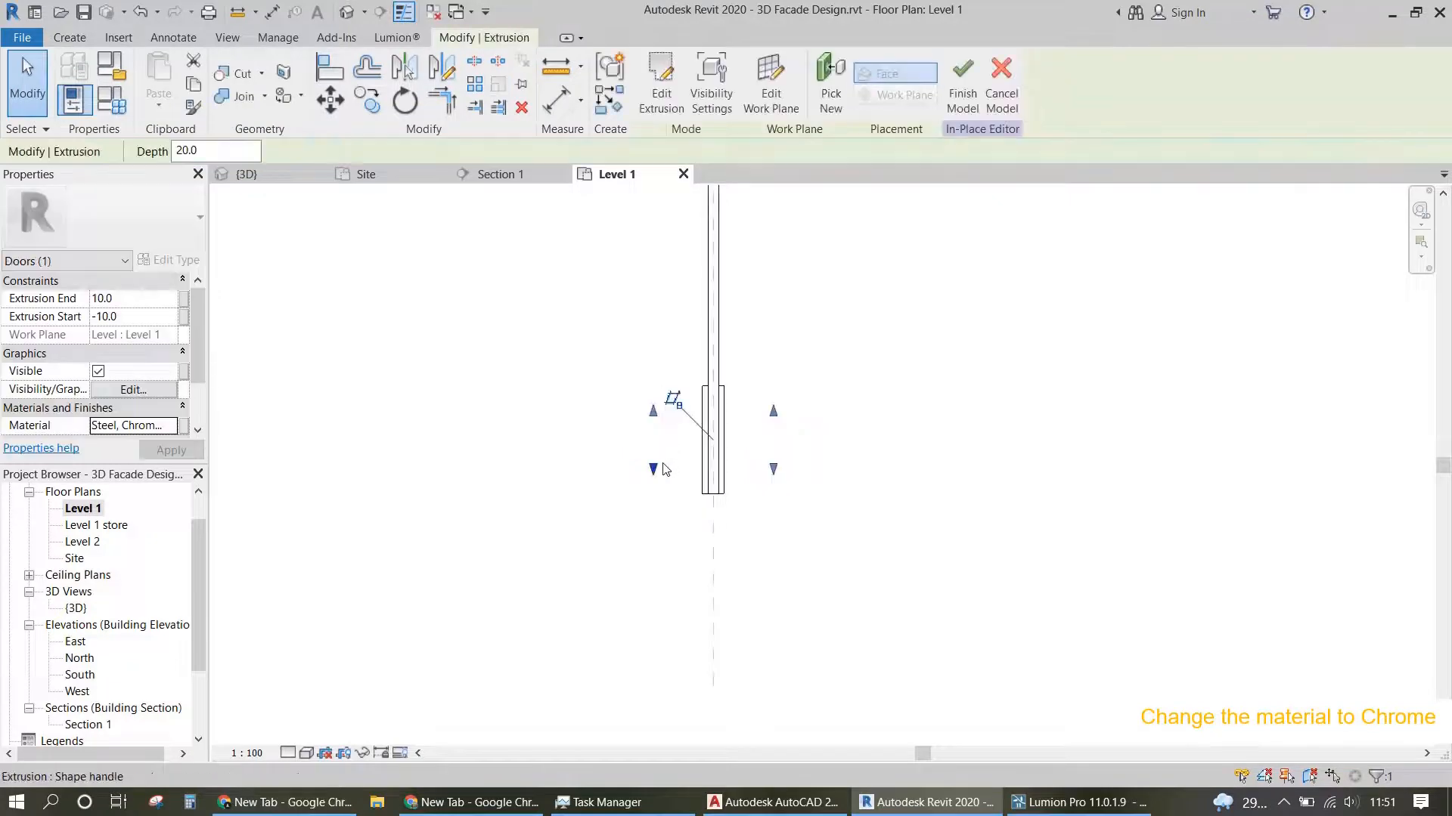
Step: Open the Site floor plan and set the handle extrusion to start at 600 mm and end at 1200 mm
{"action": "double_click", "coordinate": [75, 559]}
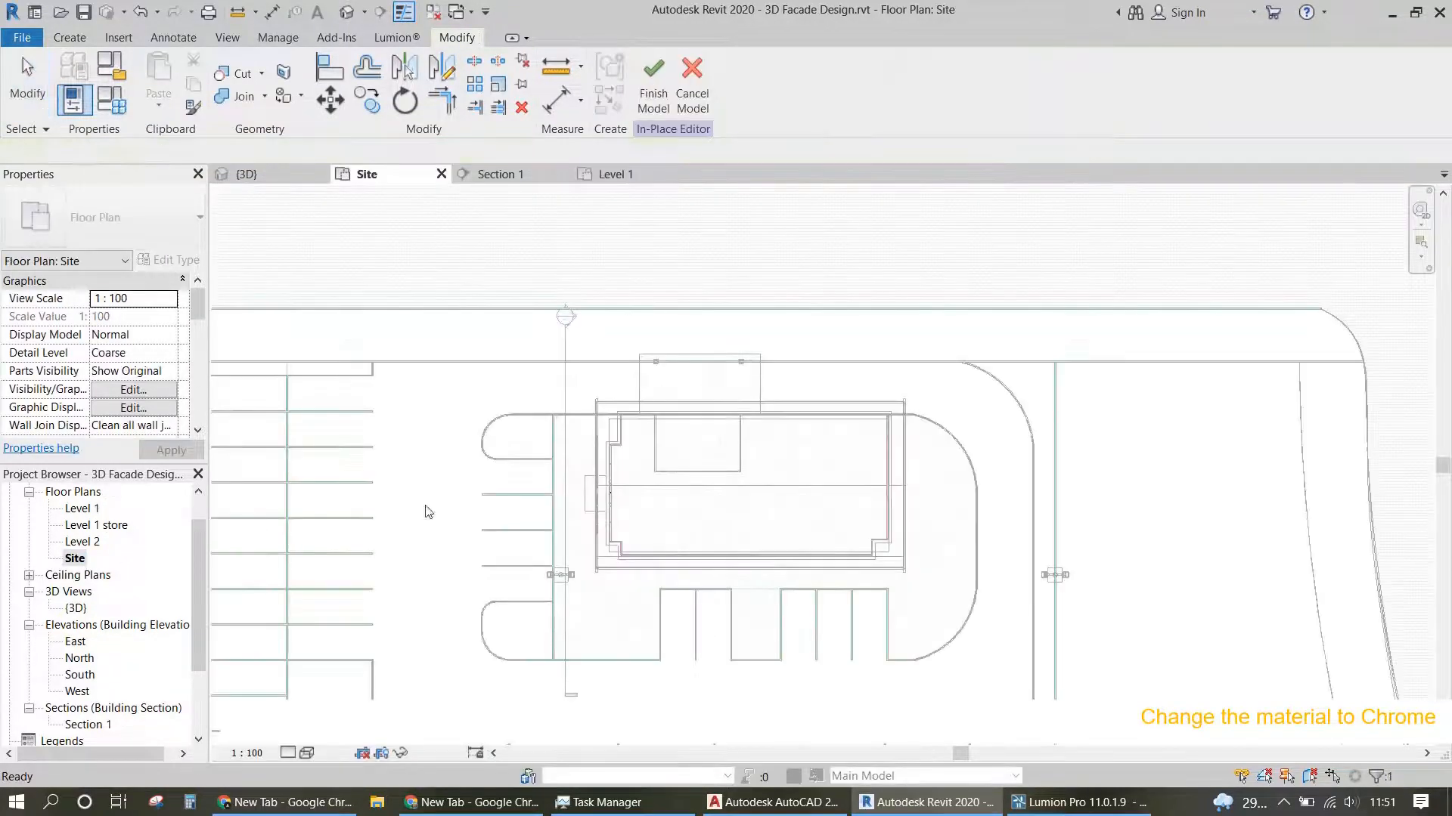
{"action": "scroll", "coordinate": [591, 461], "scroll_direction": "up", "scroll_amount": 5}
{"action": "scroll", "coordinate": [595, 456], "scroll_direction": "up", "scroll_amount": 6}
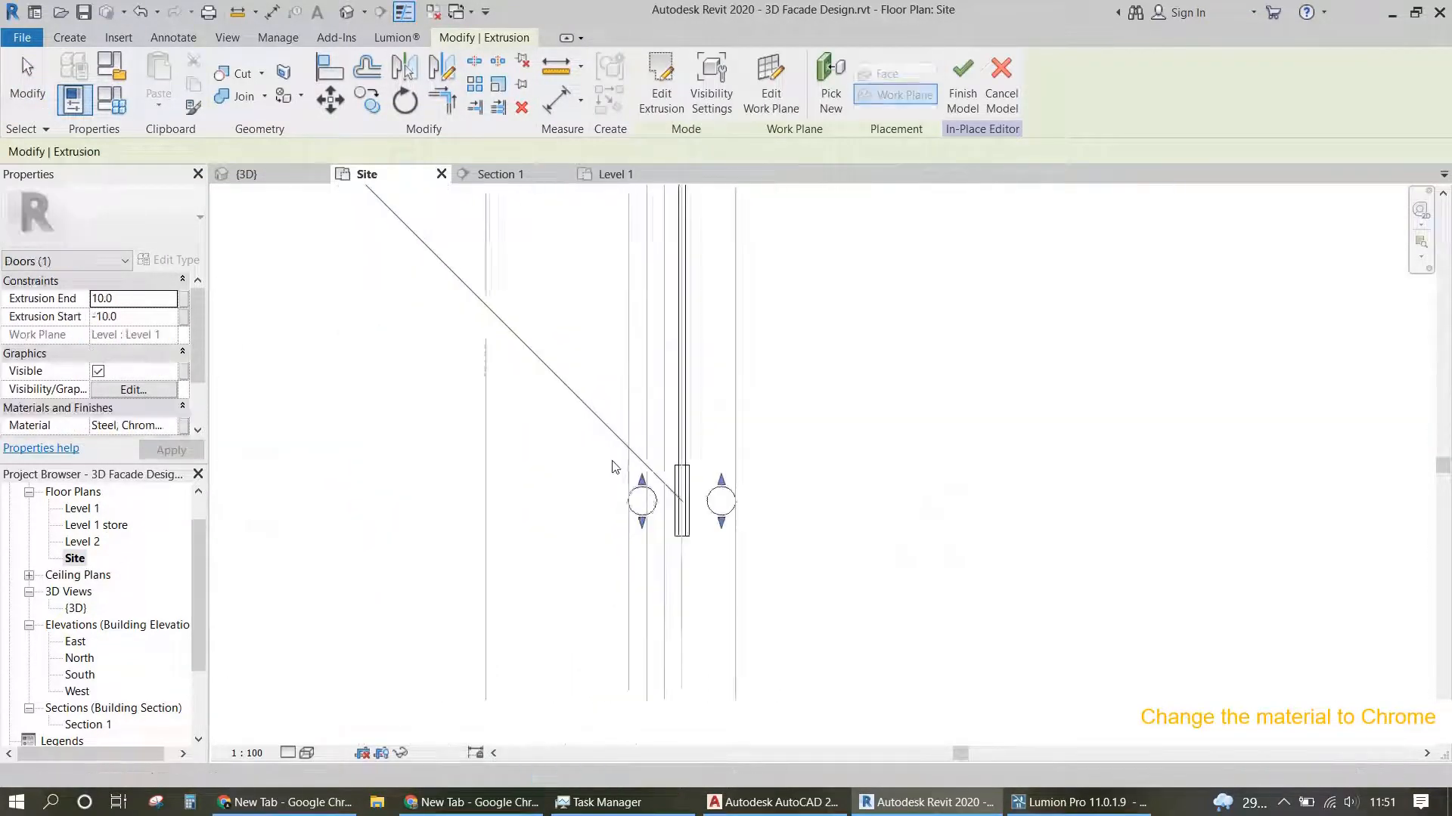
{"action": "left_click", "coordinate": [125, 318]}
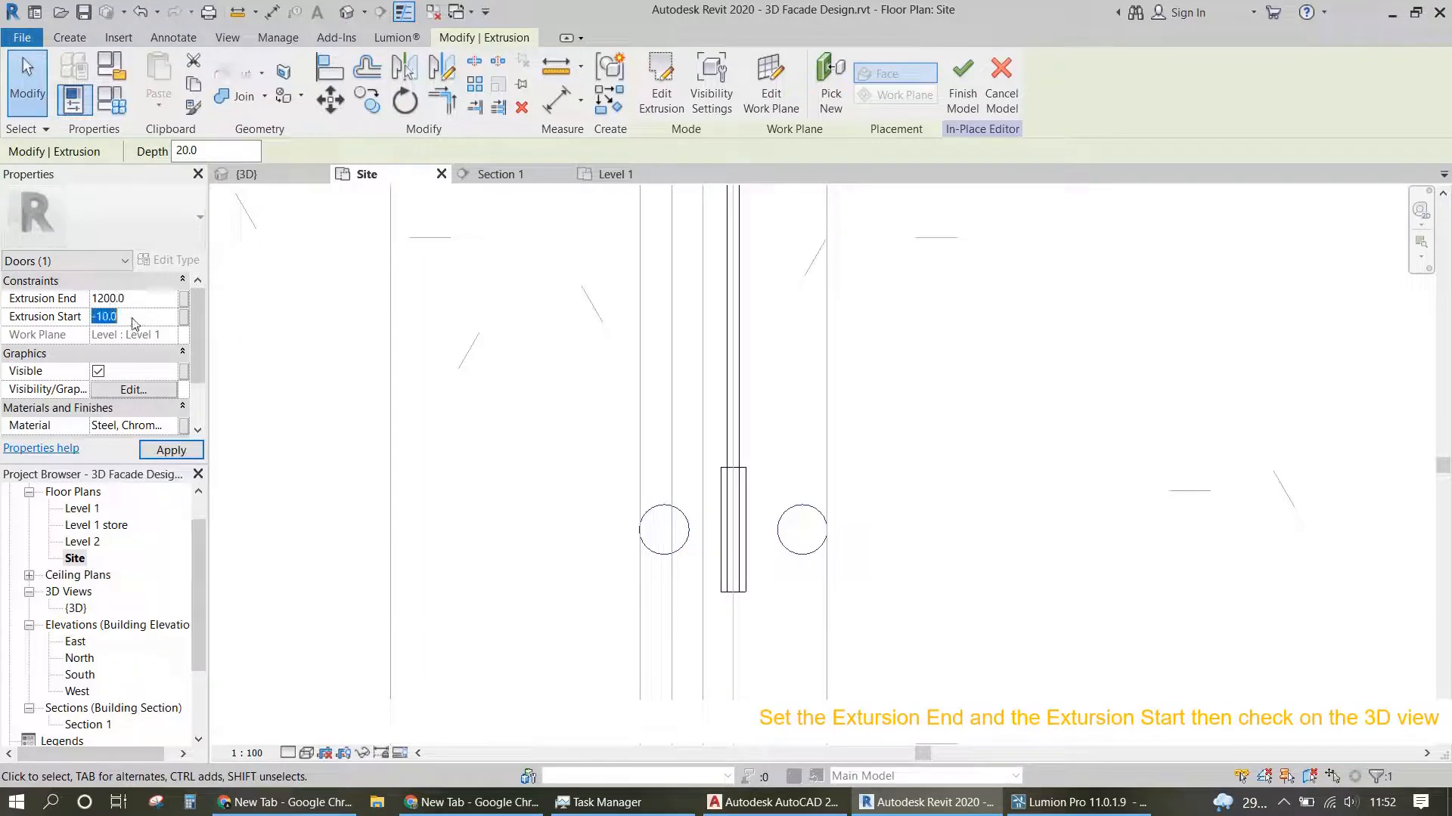
{"action": "left_click", "coordinate": [171, 450]}
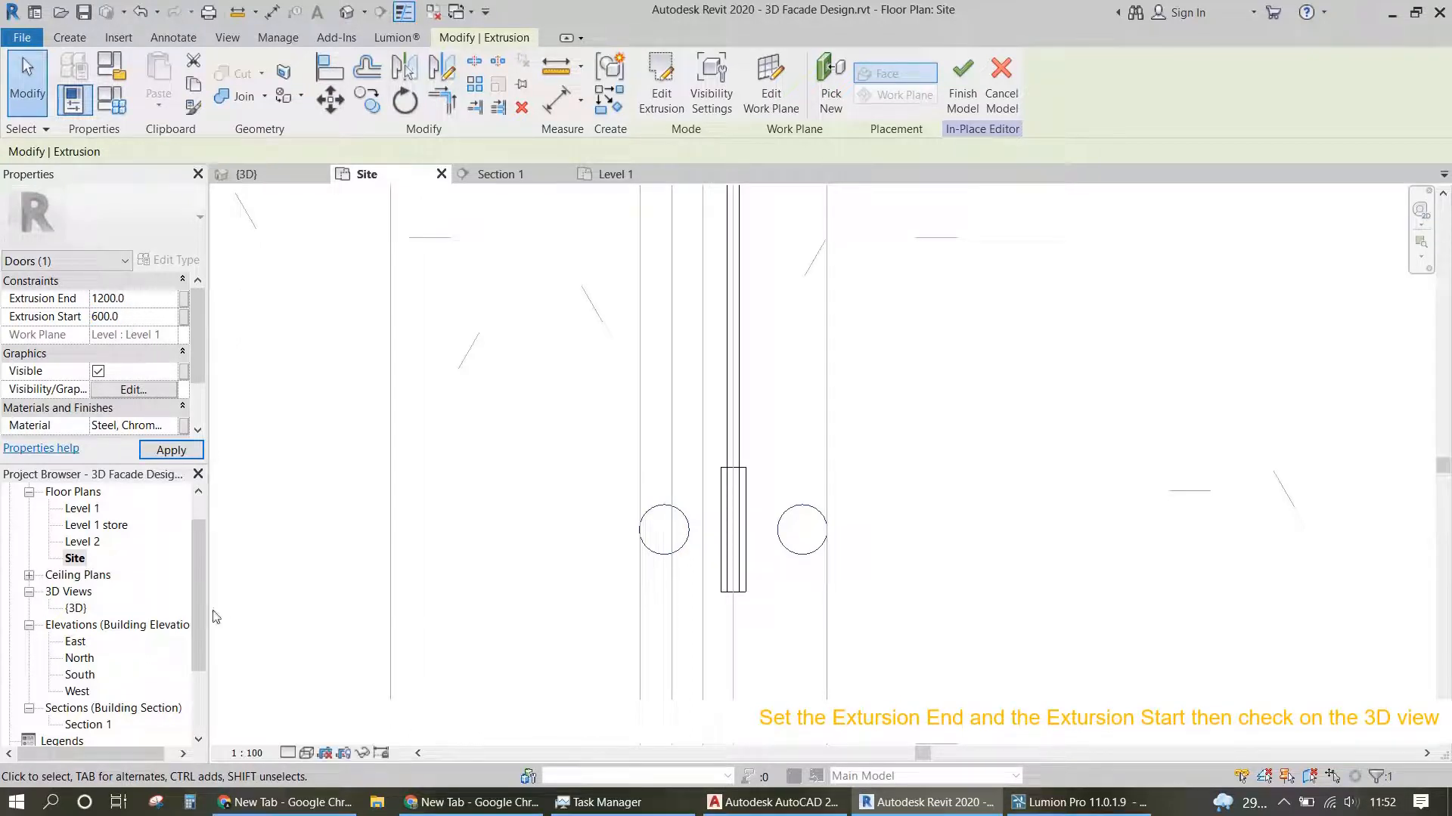
Step: Check the handle in the 3D view and set its extrusion to start at 700 mm and end at 1300 mm
{"action": "double_click", "coordinate": [76, 608]}
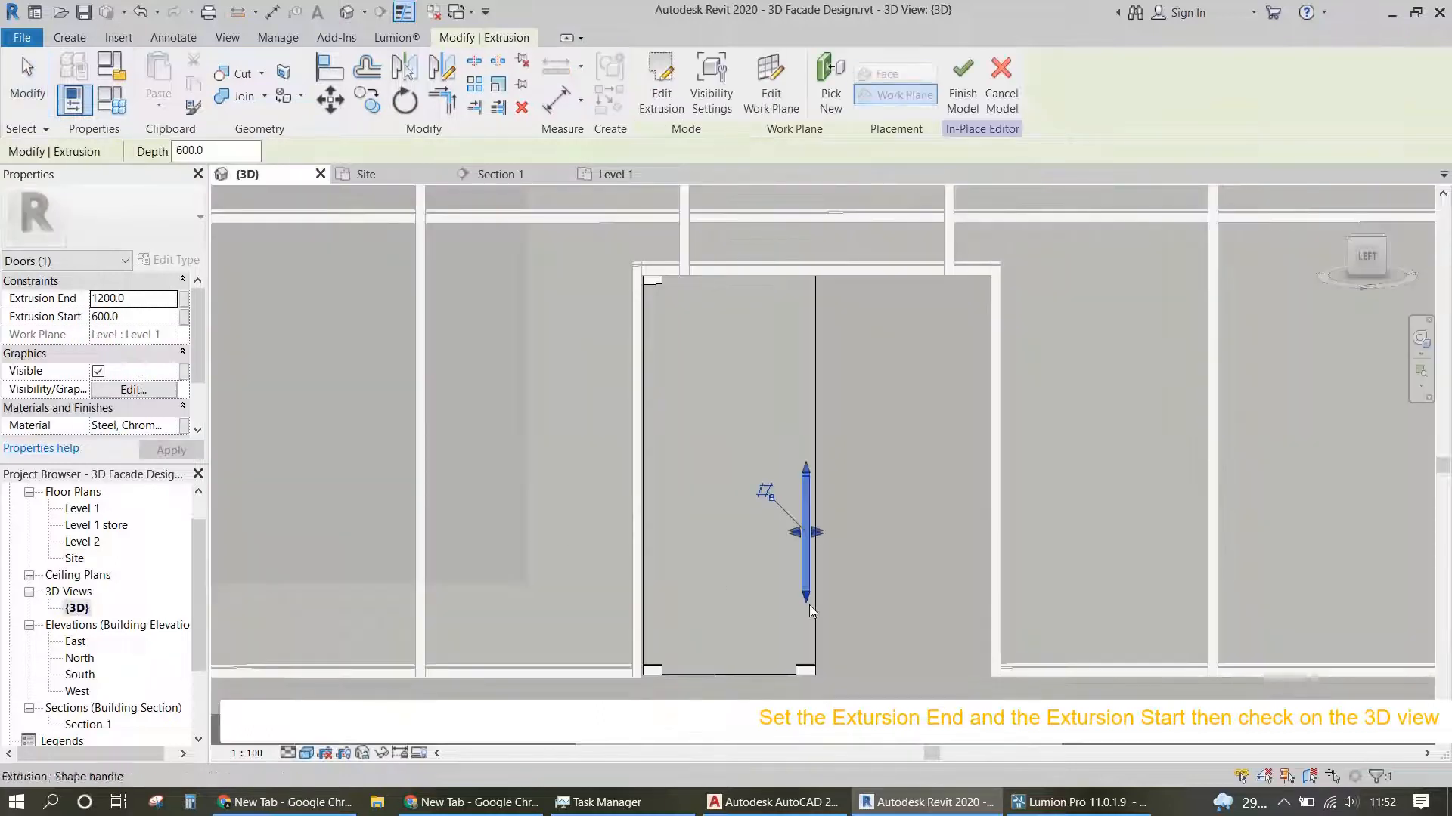
{"action": "scroll", "coordinate": [825, 569], "scroll_direction": "down", "scroll_amount": 3}
{"action": "middle_click_drag", "start_coordinate": [857, 579], "coordinate": [854, 478]}
{"action": "scroll", "coordinate": [822, 478], "scroll_direction": "up", "scroll_amount": 2}
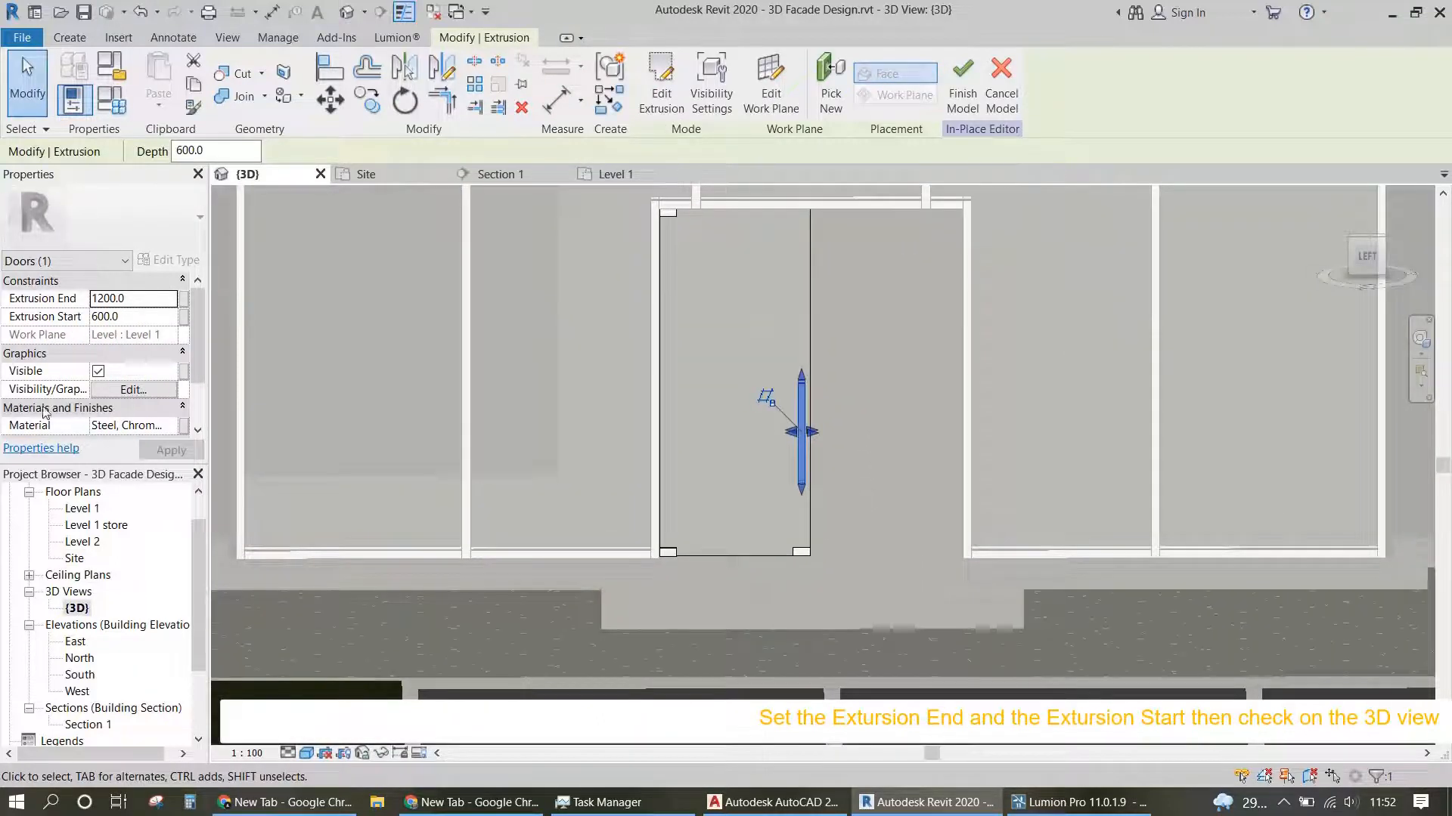
{"action": "left_click", "coordinate": [140, 301]}
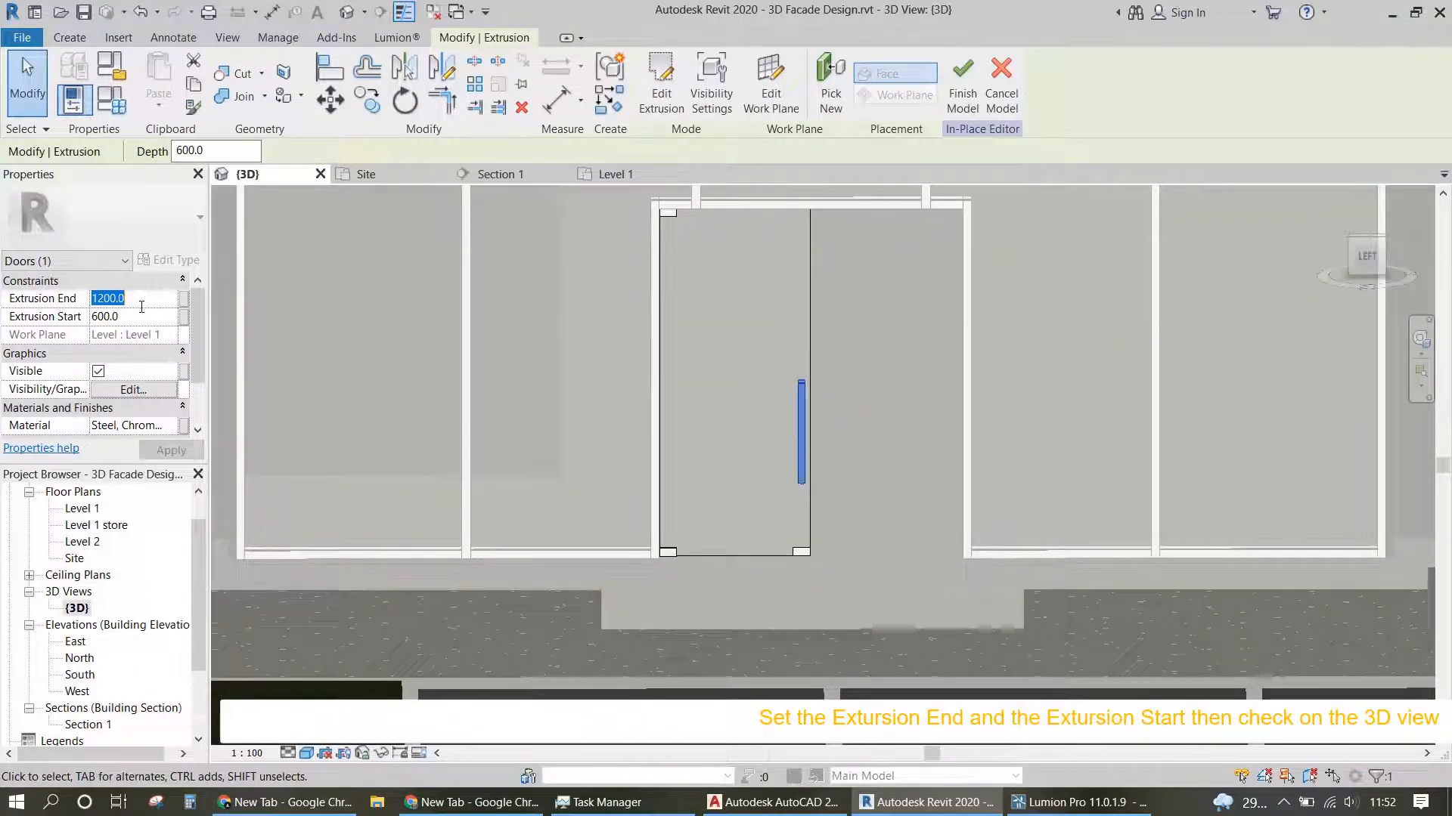
{"action": "type", "text": "1"}
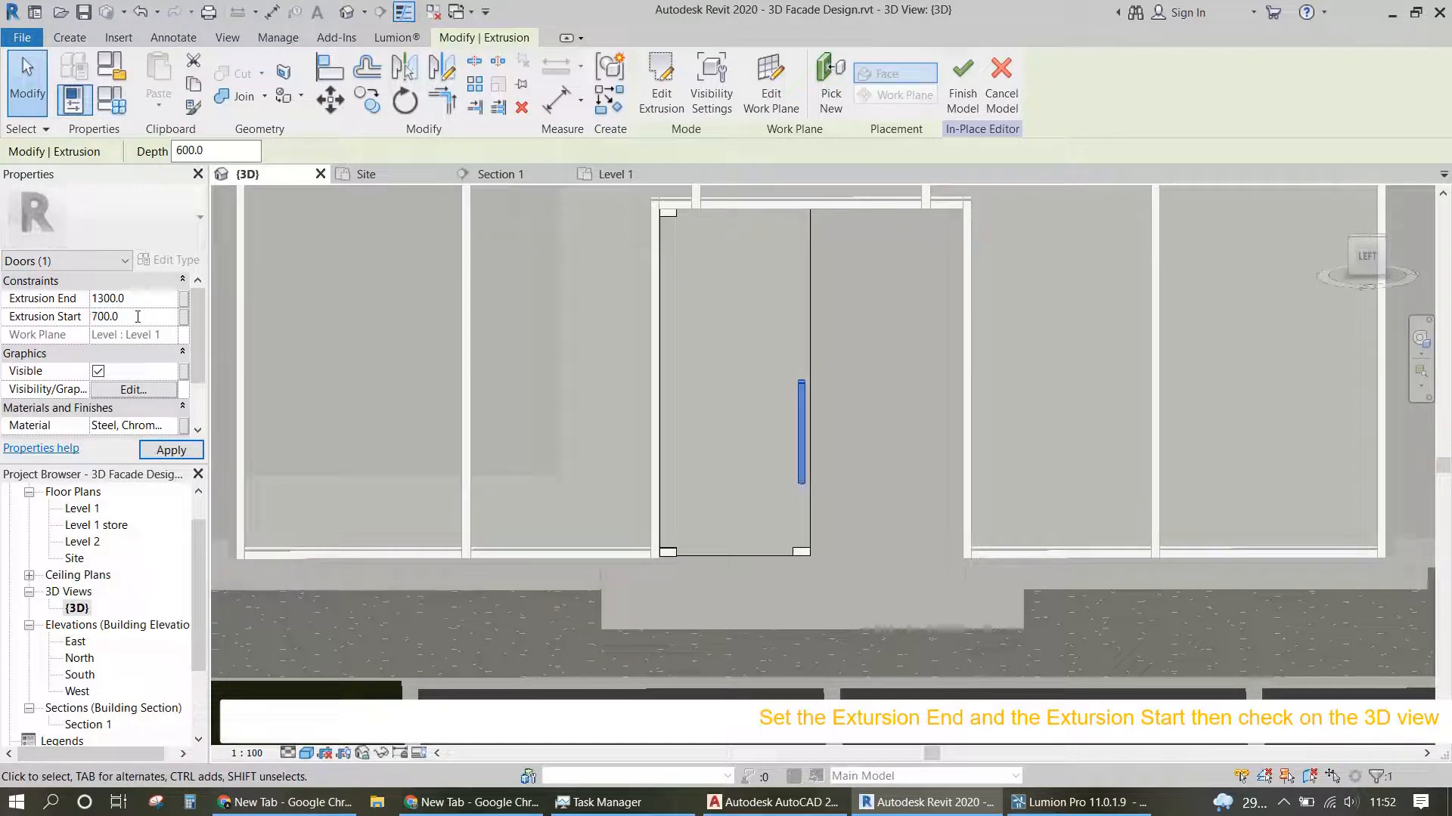
{"action": "left_click", "coordinate": [855, 479]}
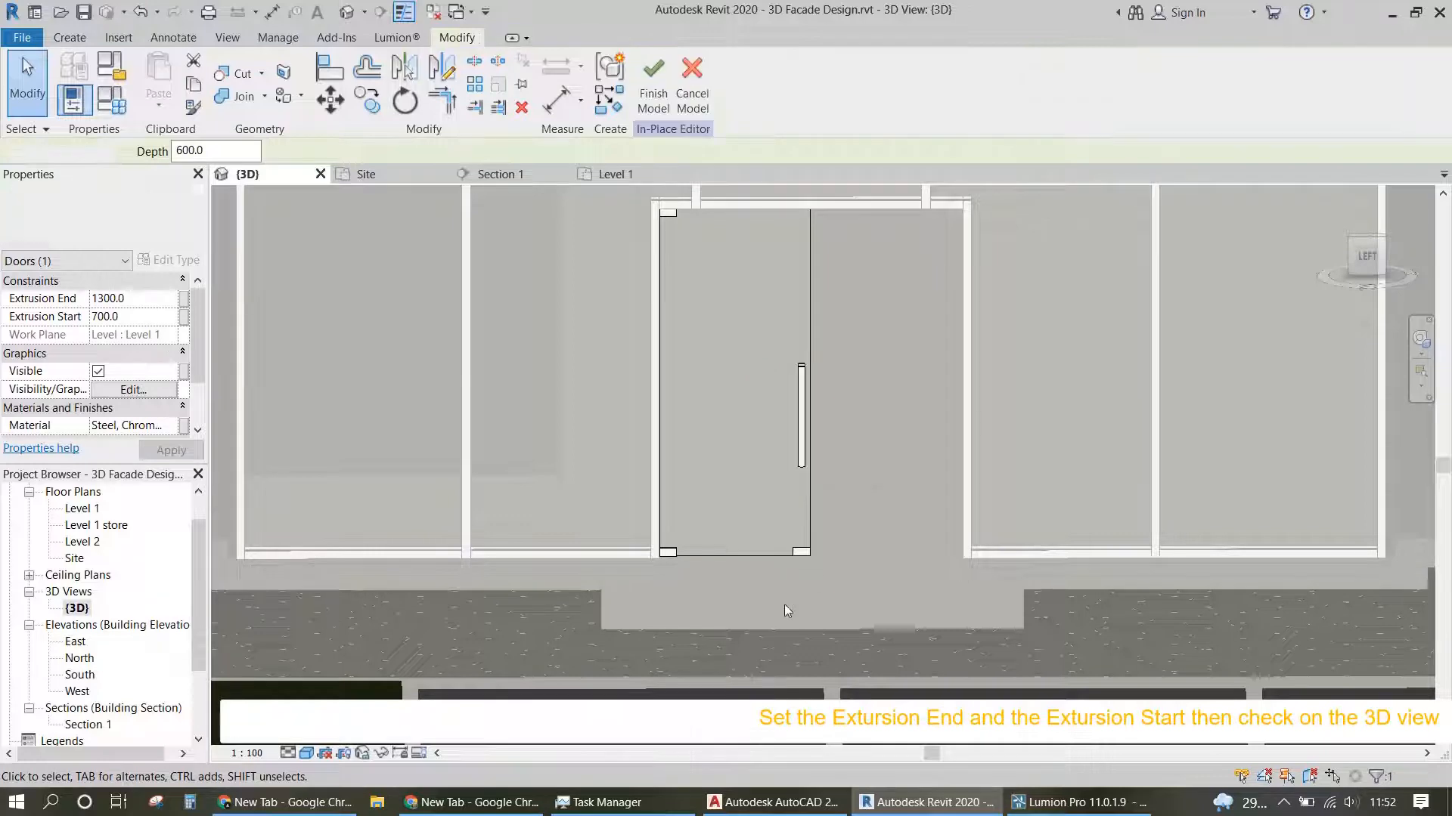
Step: Open Section 1 at the door handle and set the view's visual style to Wireframe
{"action": "double_click", "coordinate": [77, 691]}
{"action": "double_click", "coordinate": [88, 725]}
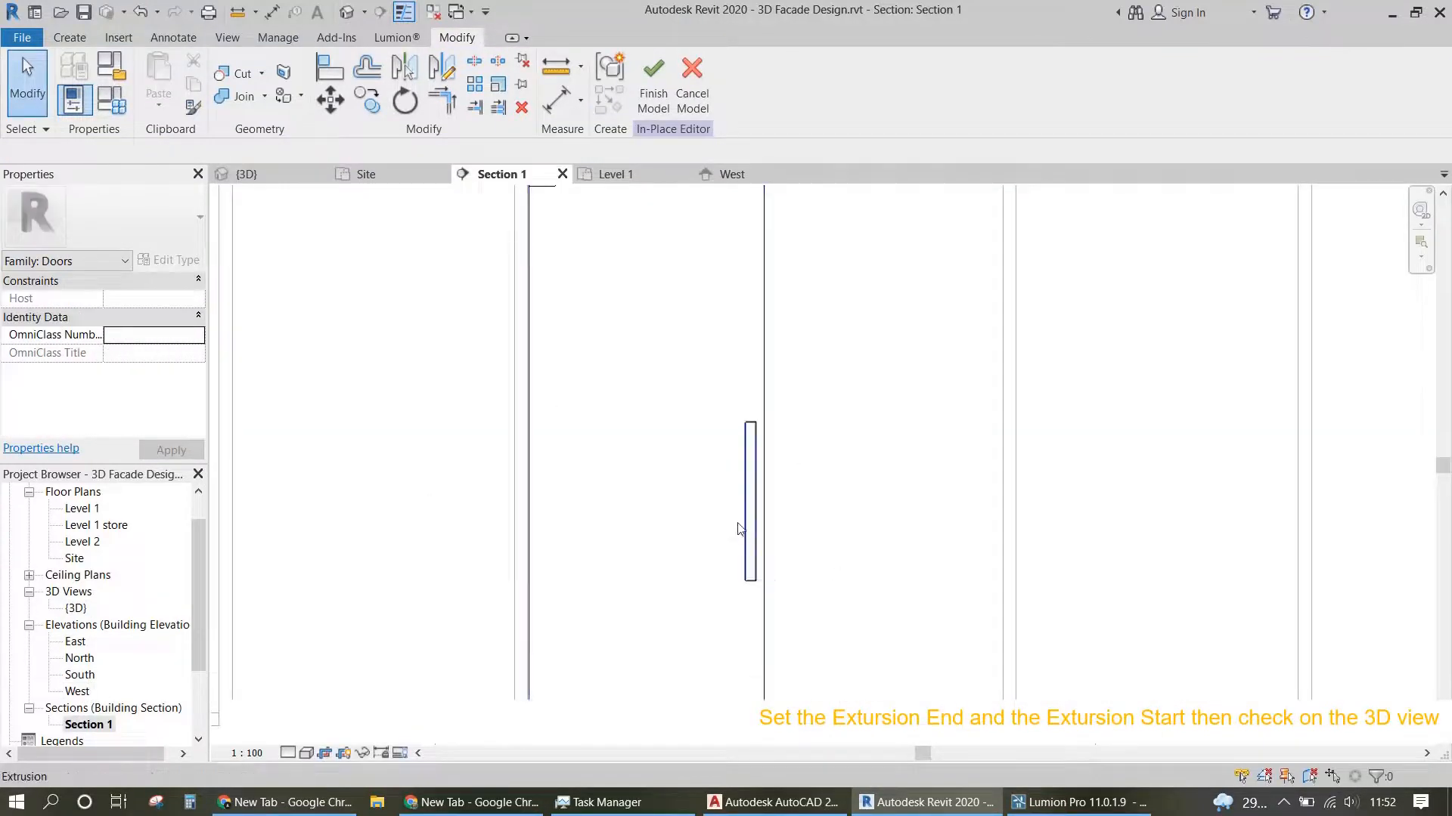
{"action": "scroll", "coordinate": [738, 528], "scroll_direction": "down", "scroll_amount": 4}
{"action": "scroll", "coordinate": [759, 423], "scroll_direction": "up", "scroll_amount": 5}
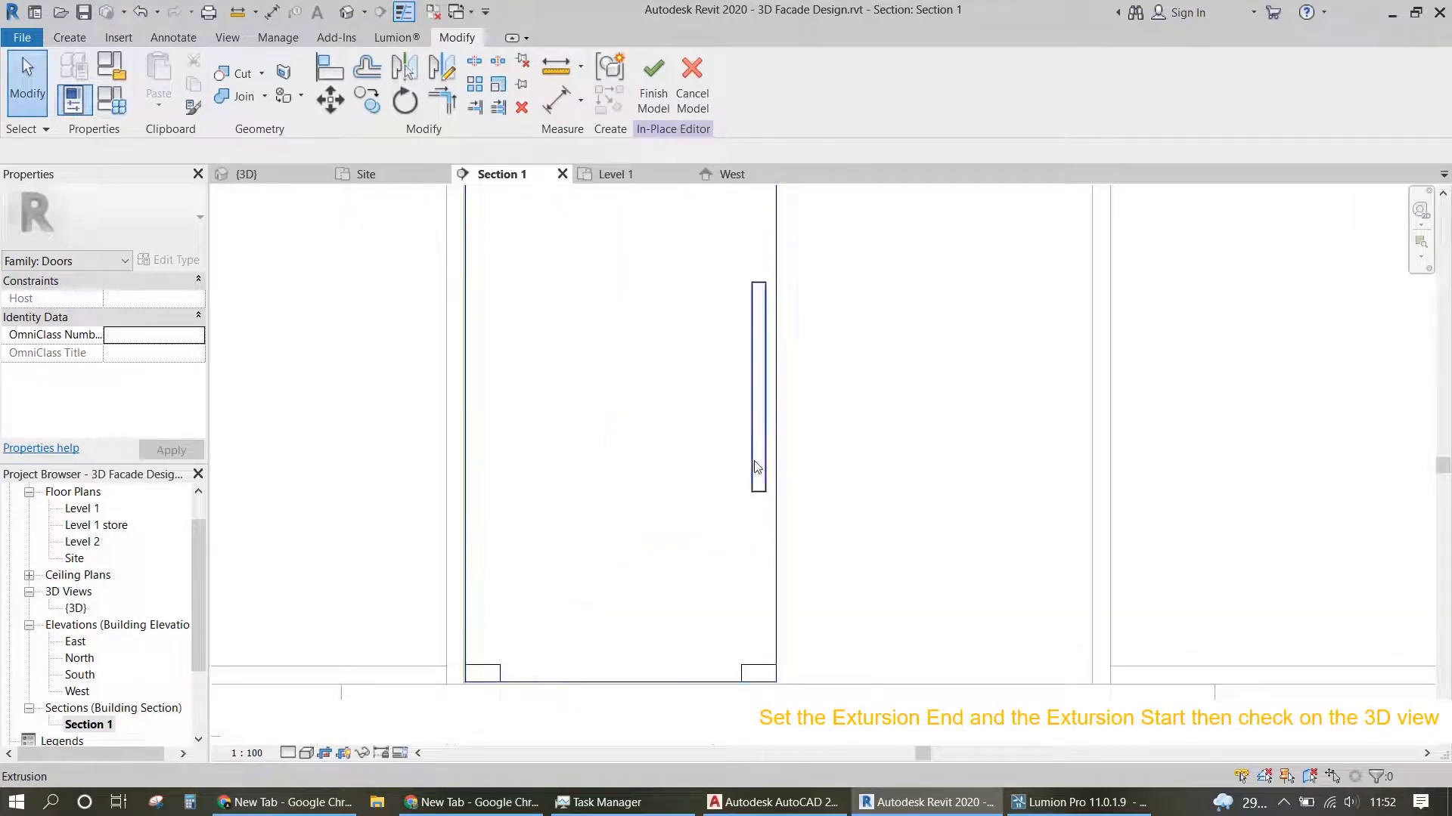
{"action": "left_click", "coordinate": [306, 753]}
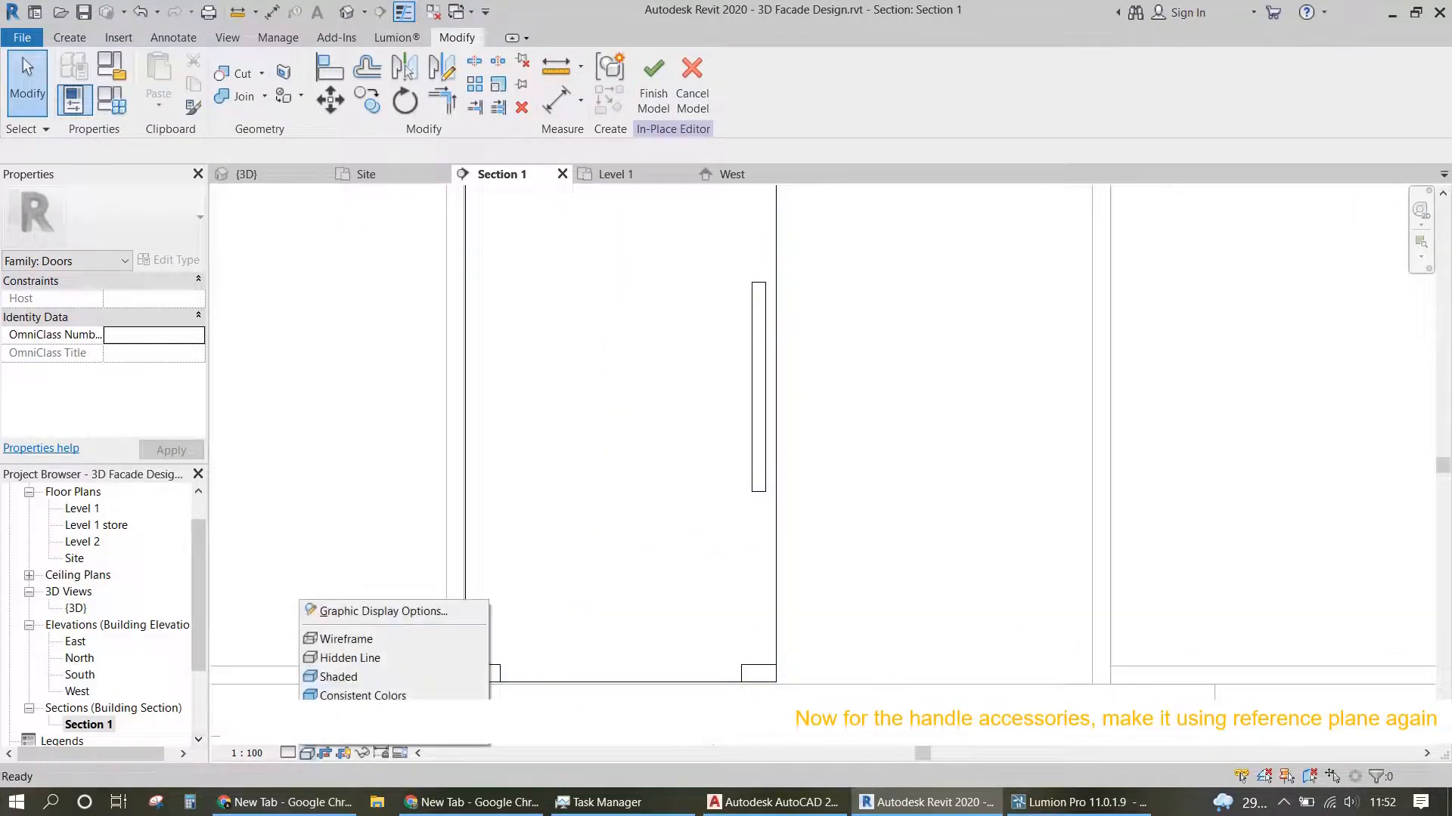
{"action": "left_click", "coordinate": [363, 636]}
Step: Start an extrusion on the handle's reference plane and sketch a vertical guide line along the handle's centre from its upper to its lower end
{"action": "scroll", "coordinate": [775, 412], "scroll_direction": "up", "scroll_amount": 2}
{"action": "middle_click_drag", "start_coordinate": [775, 412], "coordinate": [746, 509]}
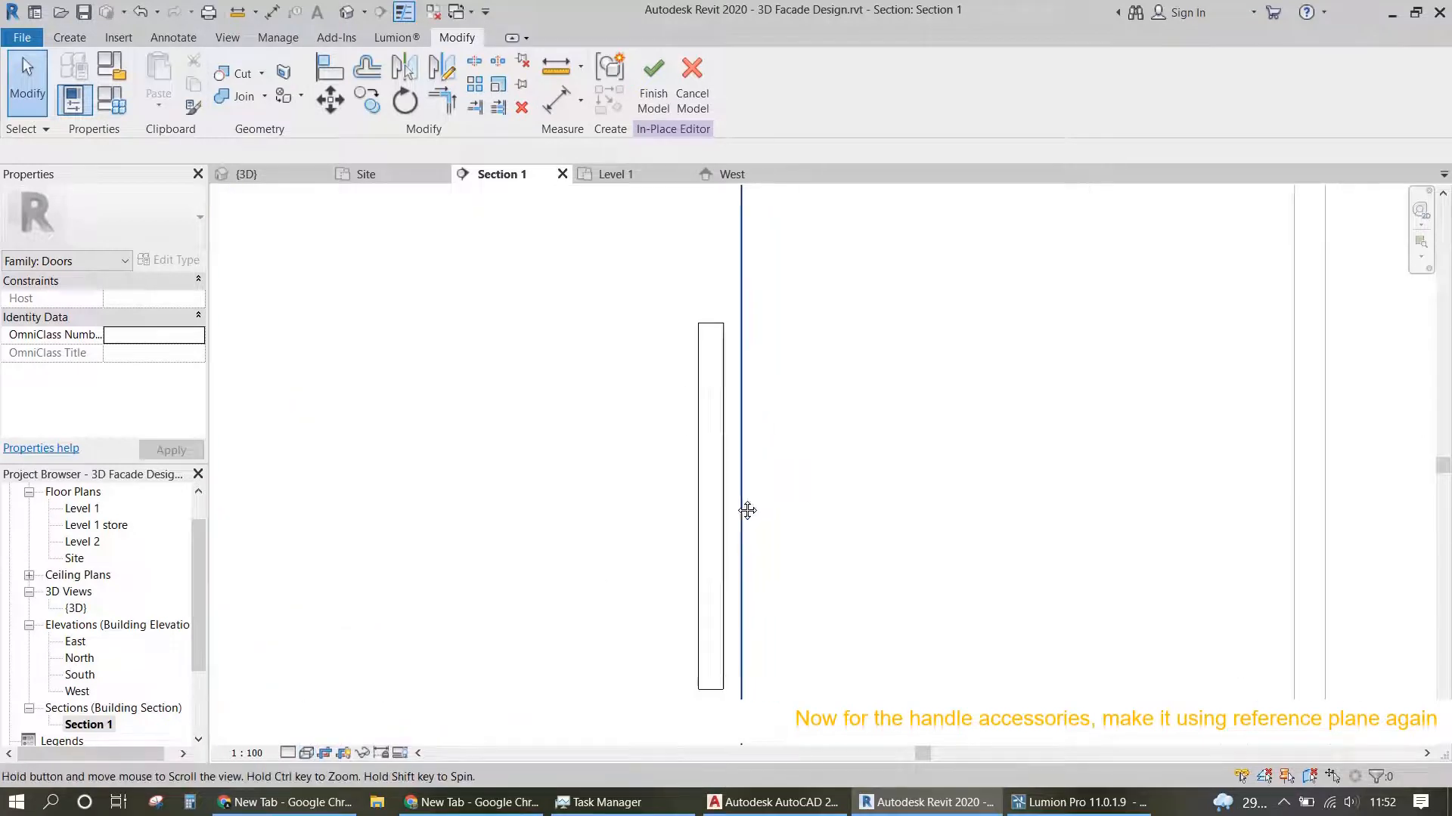
{"action": "scroll", "coordinate": [745, 509], "scroll_direction": "down", "scroll_amount": 1}
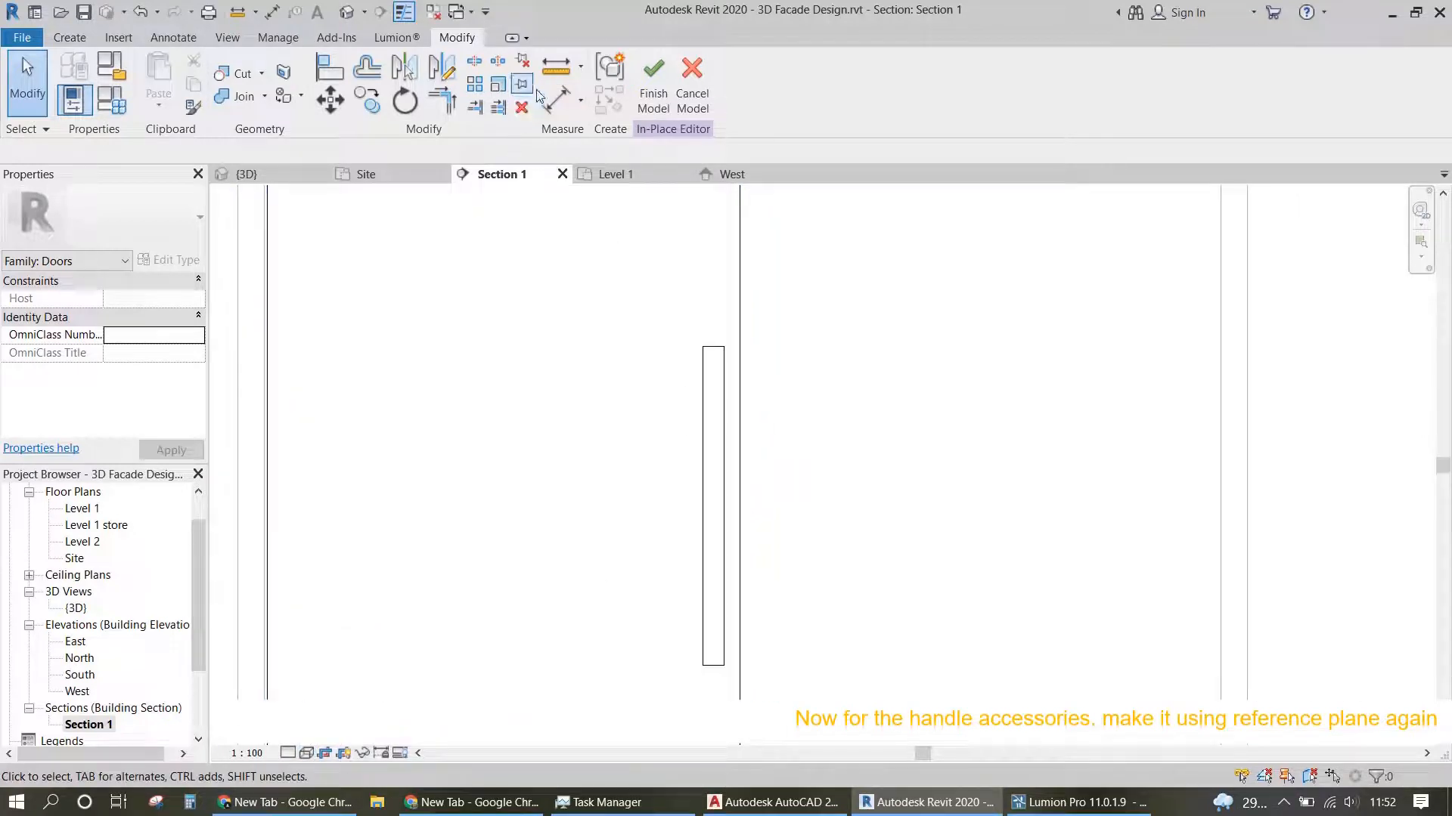
{"action": "left_click", "coordinate": [69, 37]}
{"action": "left_click", "coordinate": [161, 79]}
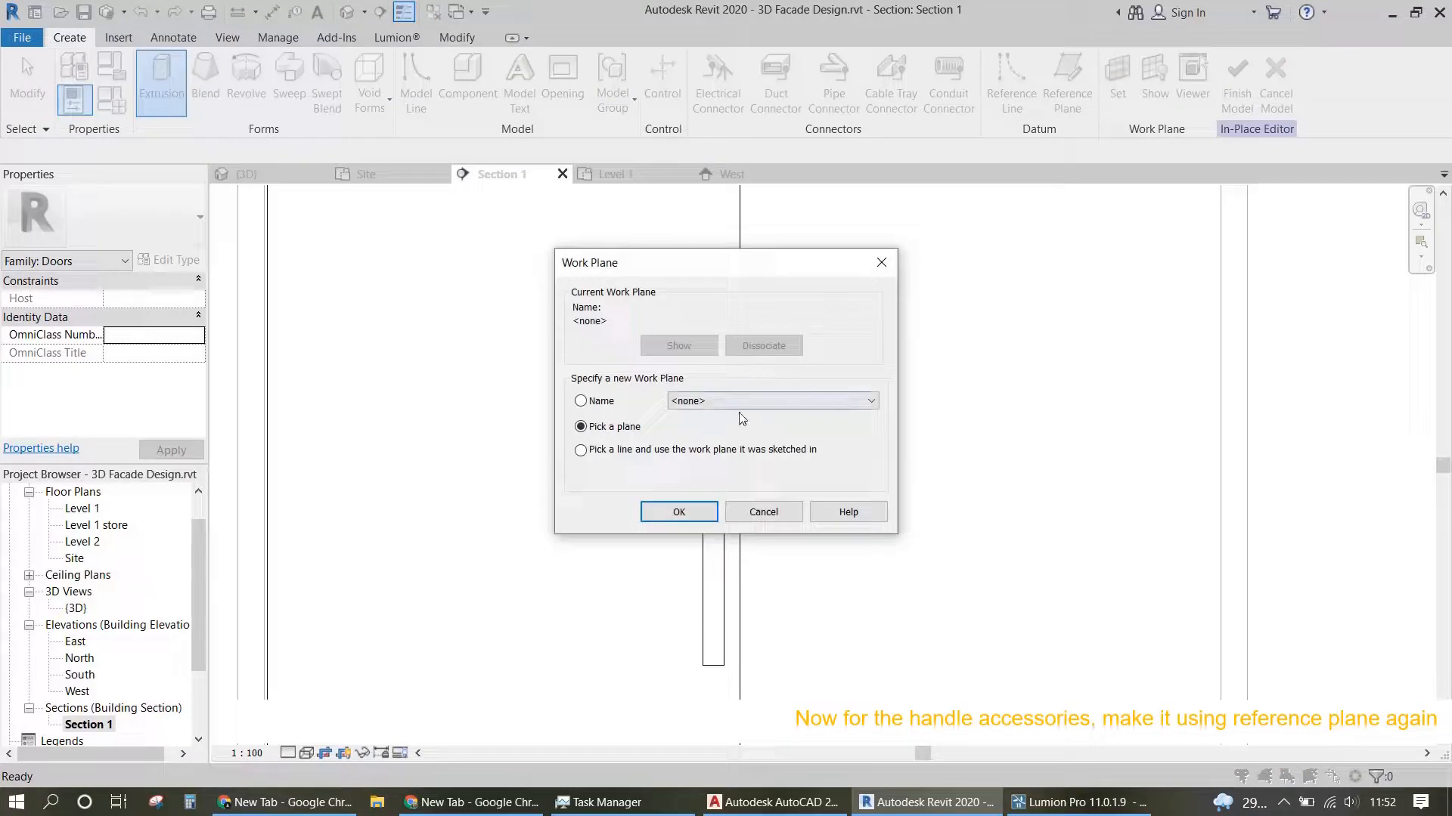
{"action": "left_click", "coordinate": [772, 401]}
{"action": "left_click", "coordinate": [729, 465]}
{"action": "left_click", "coordinate": [679, 512]}
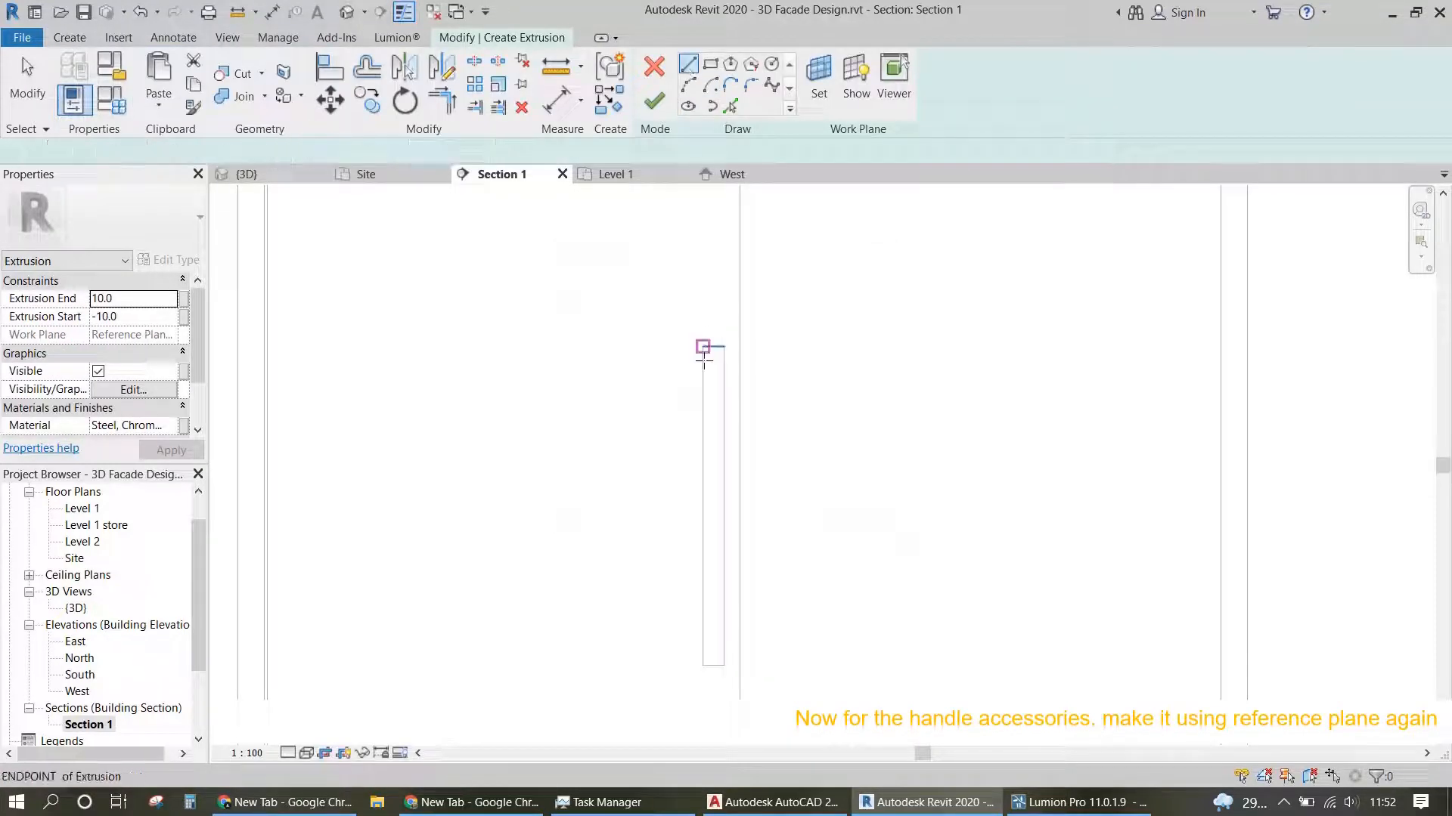
{"action": "left_click", "coordinate": [713, 345]}
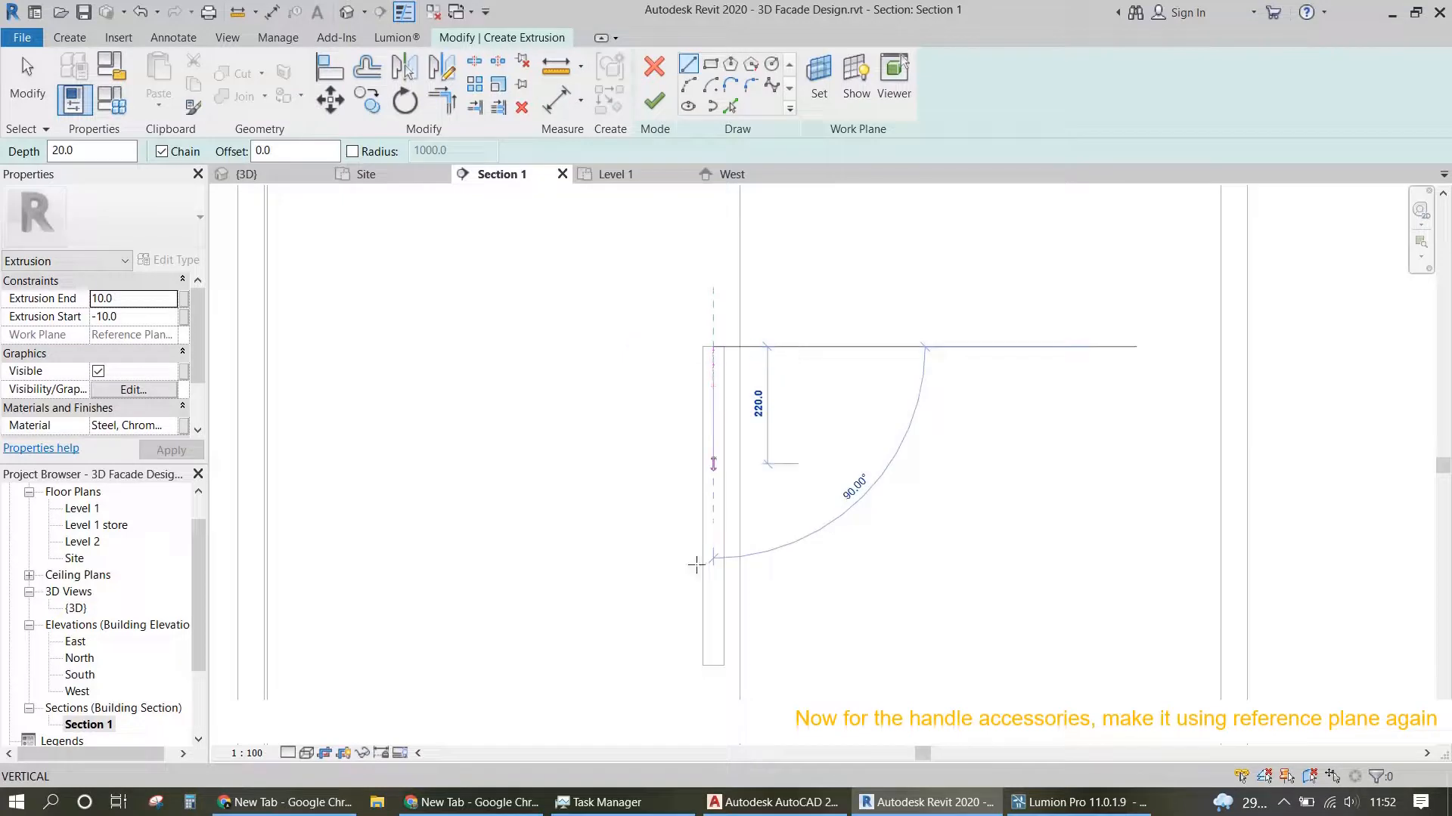
{"action": "left_click", "coordinate": [717, 659]}
{"action": "key", "text": "Escape"}
{"action": "key", "text": "Escape"}
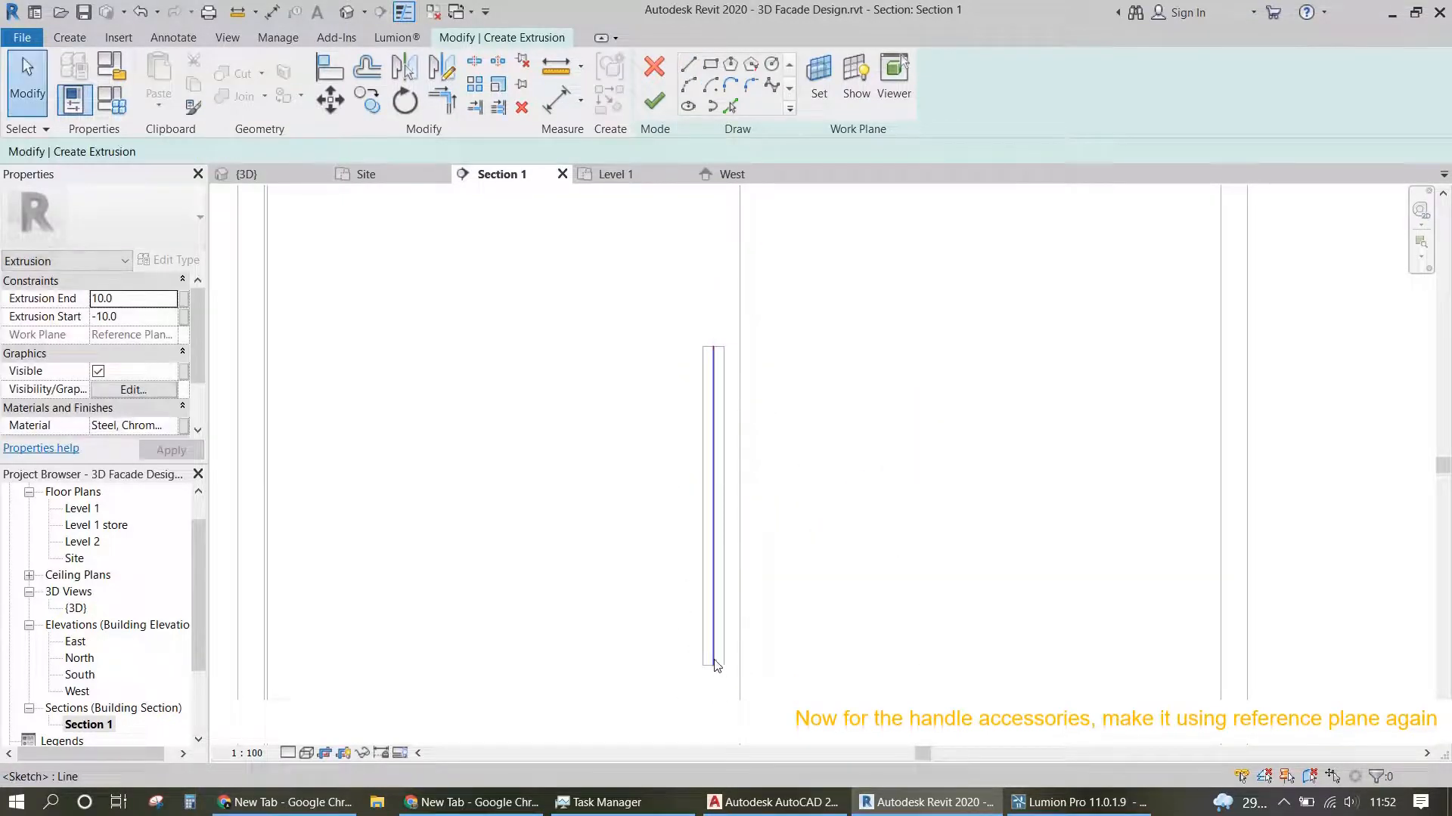
Step: Sketch a horizontal guide line about 300 mm long from the lower end of the vertical guide line, extending across the door's meeting edge
{"action": "left_click", "coordinate": [688, 63]}
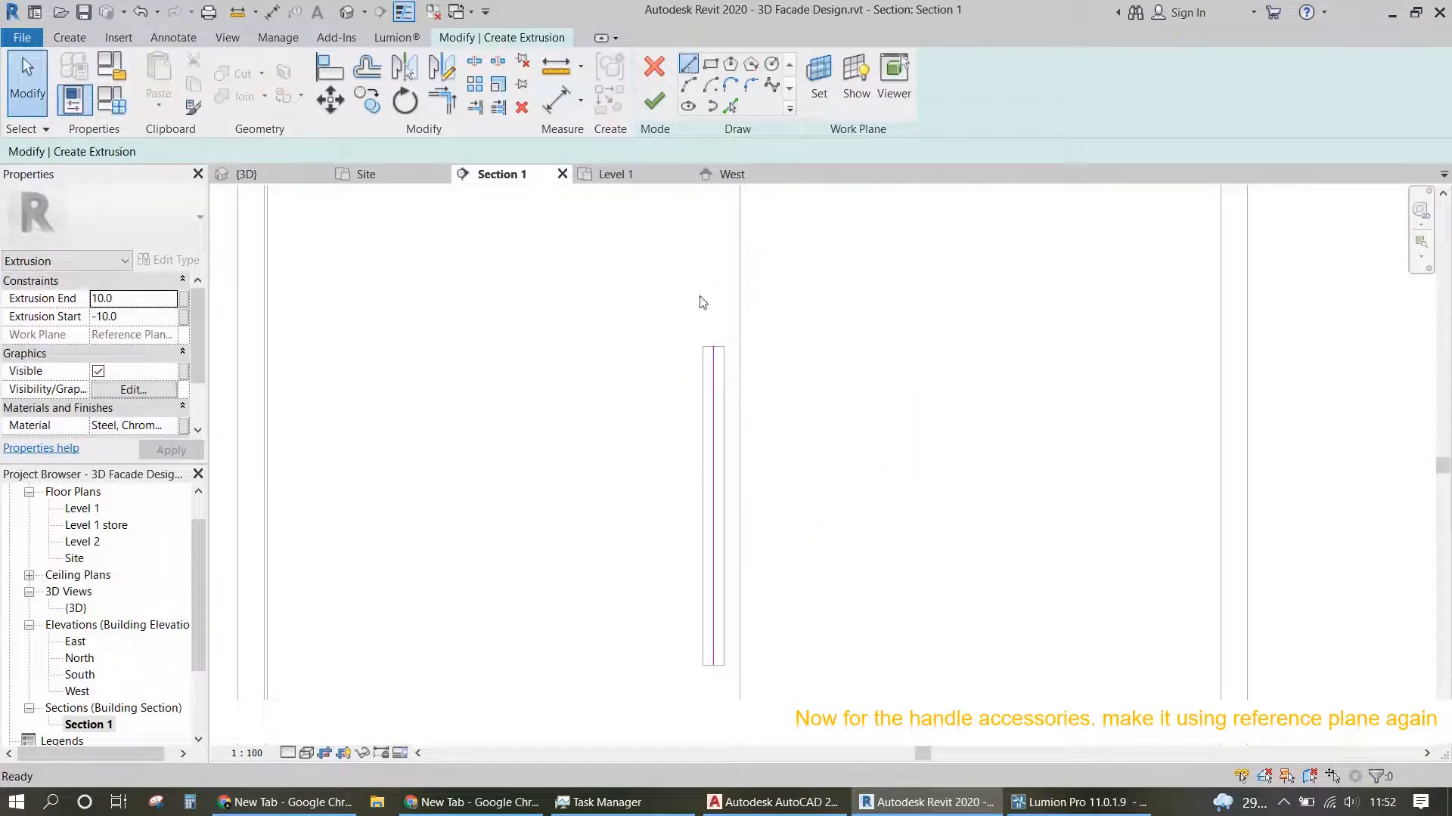
{"action": "left_click", "coordinate": [713, 666]}
{"action": "left_click", "coordinate": [872, 665]}
{"action": "key", "text": "Escape"}
{"action": "key", "text": "Escape"}
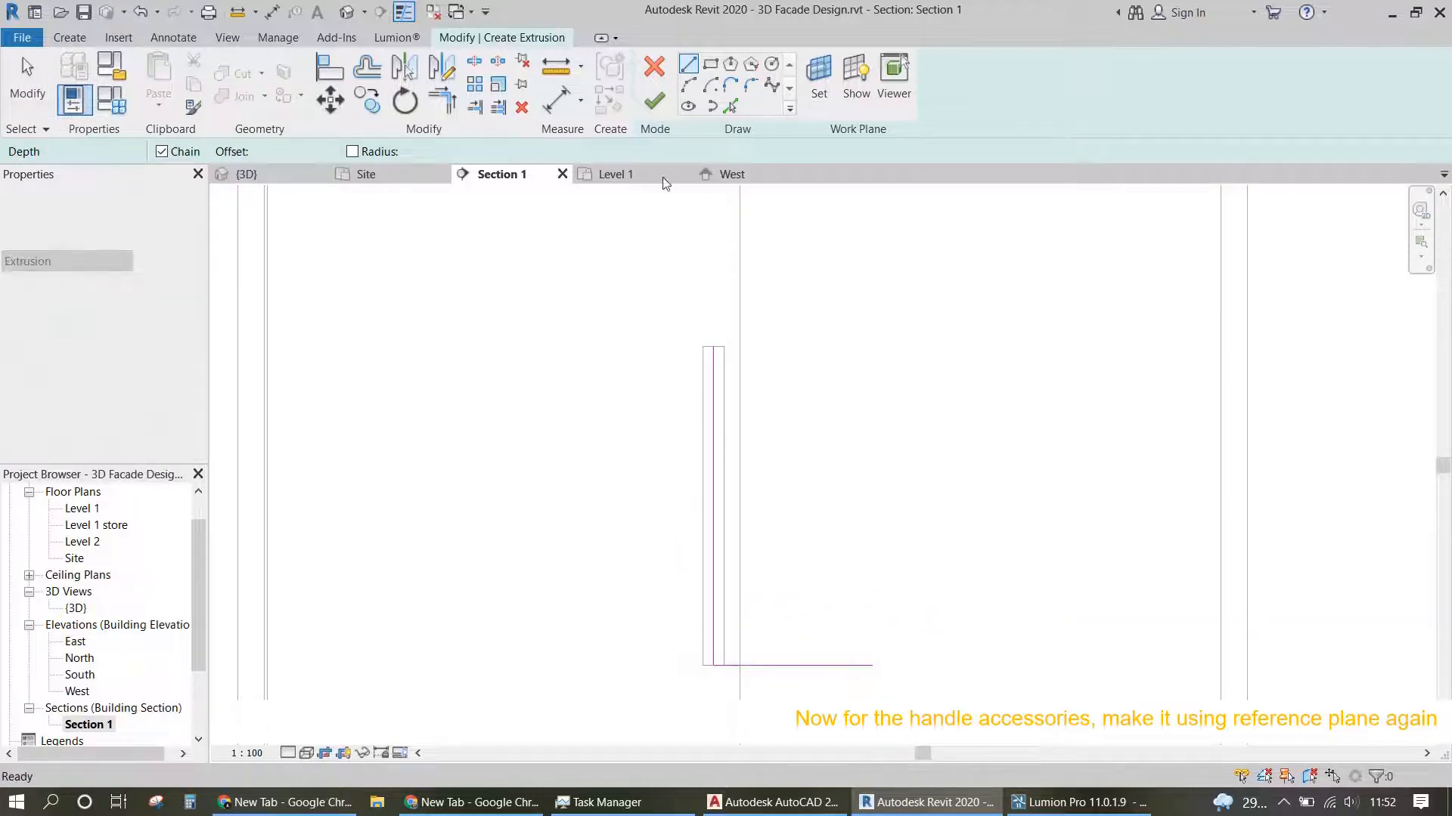
Step: Copy the horizontal guide line 150 mm upward
{"action": "left_click", "coordinate": [778, 666]}
{"action": "left_click", "coordinate": [367, 99]}
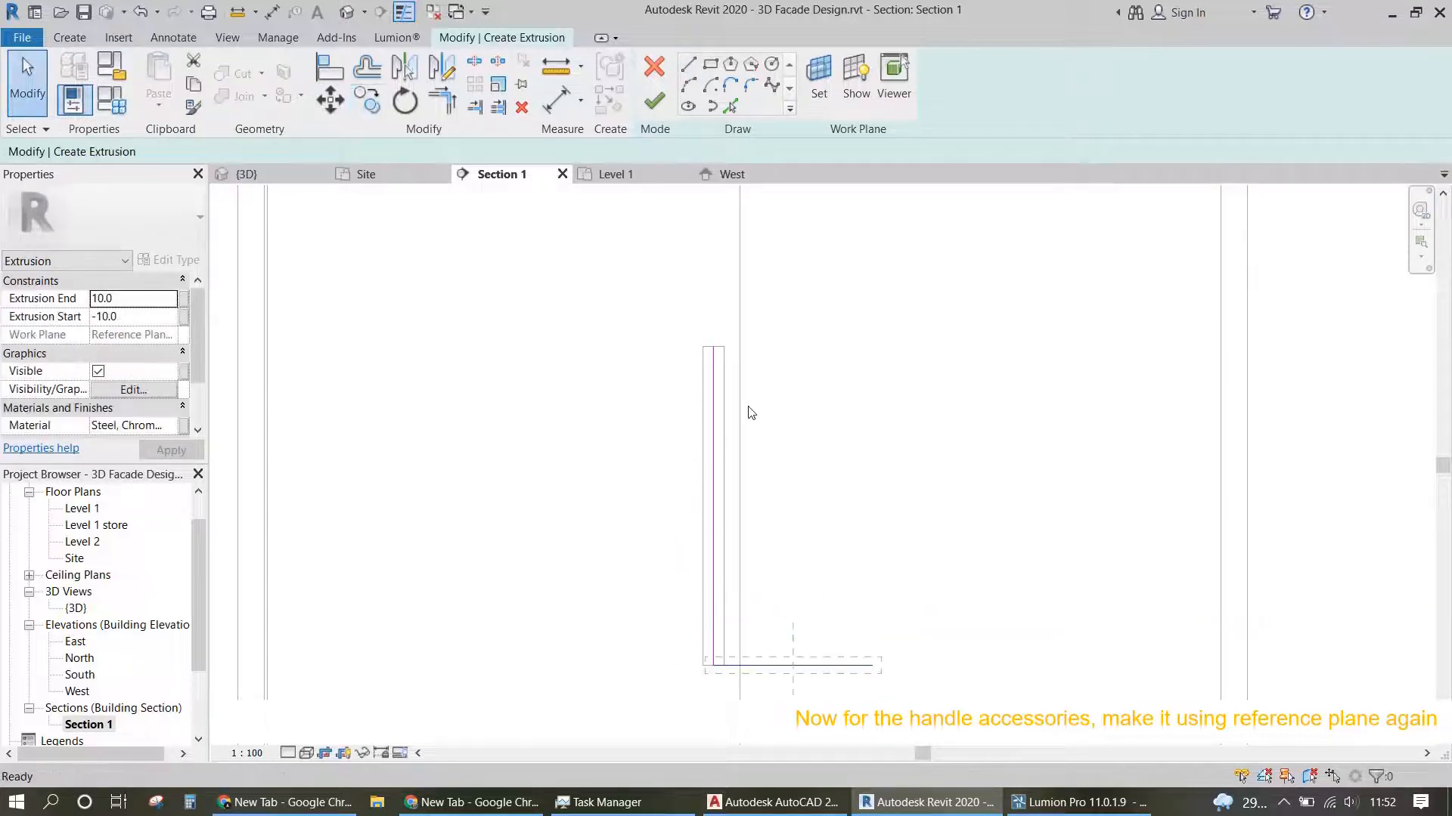
{"action": "left_click", "coordinate": [848, 606]}
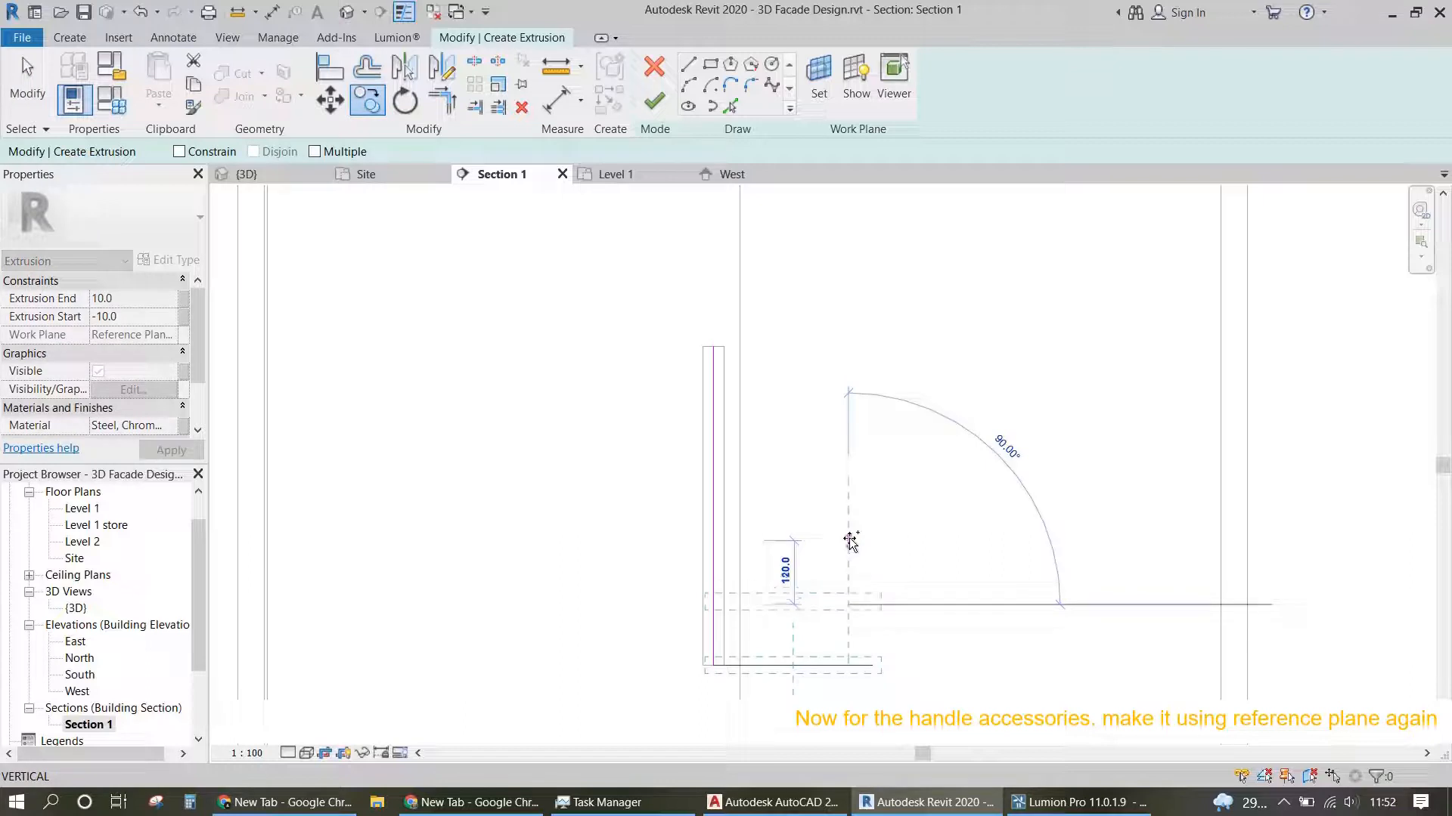
{"action": "type", "text": "150"}
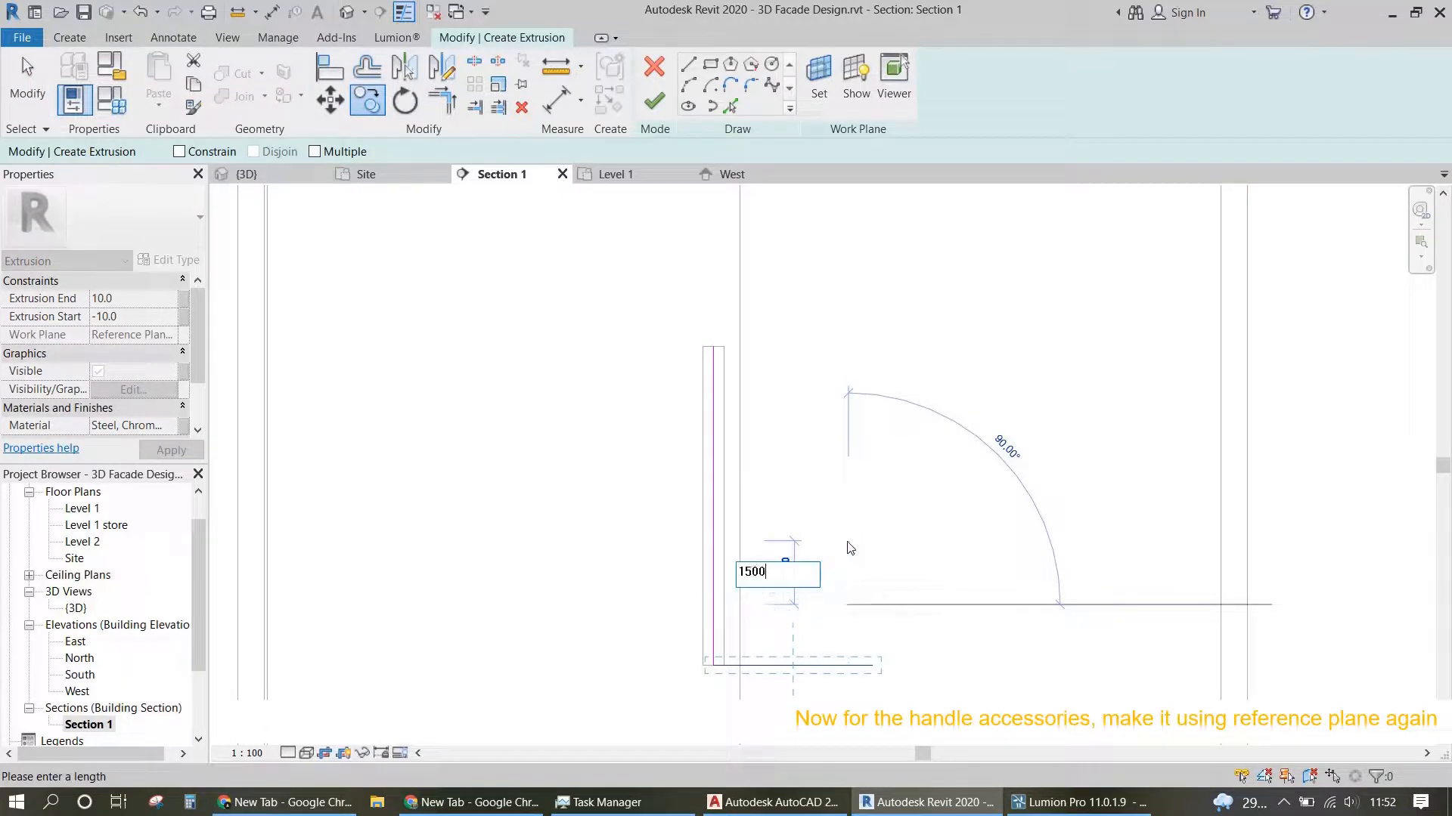
{"action": "type", "text": "0"}
{"action": "key", "text": "Return"}
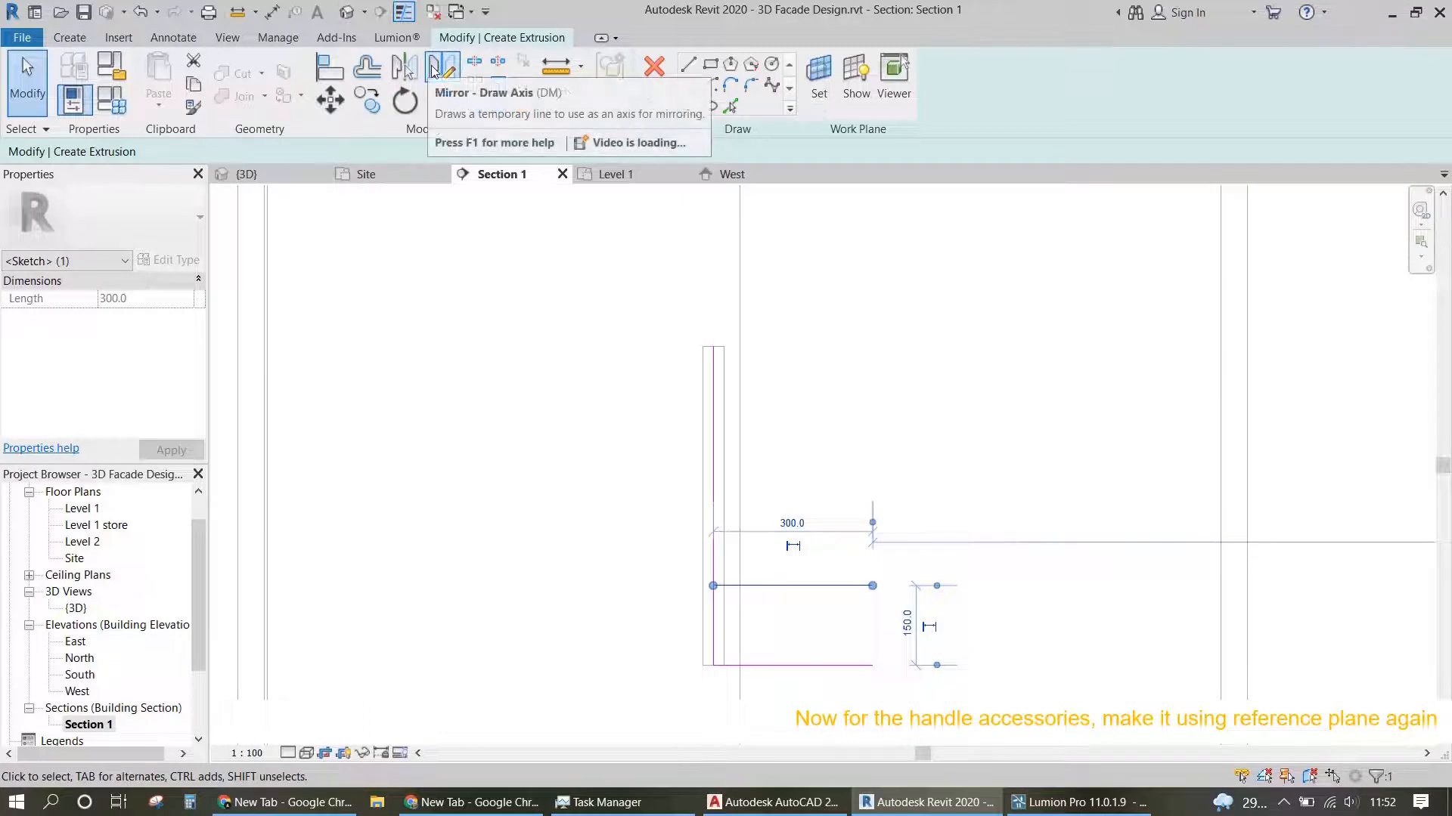
{"action": "left_click", "coordinate": [433, 70]}
{"action": "scroll", "coordinate": [713, 599], "scroll_direction": "up", "scroll_amount": 2}
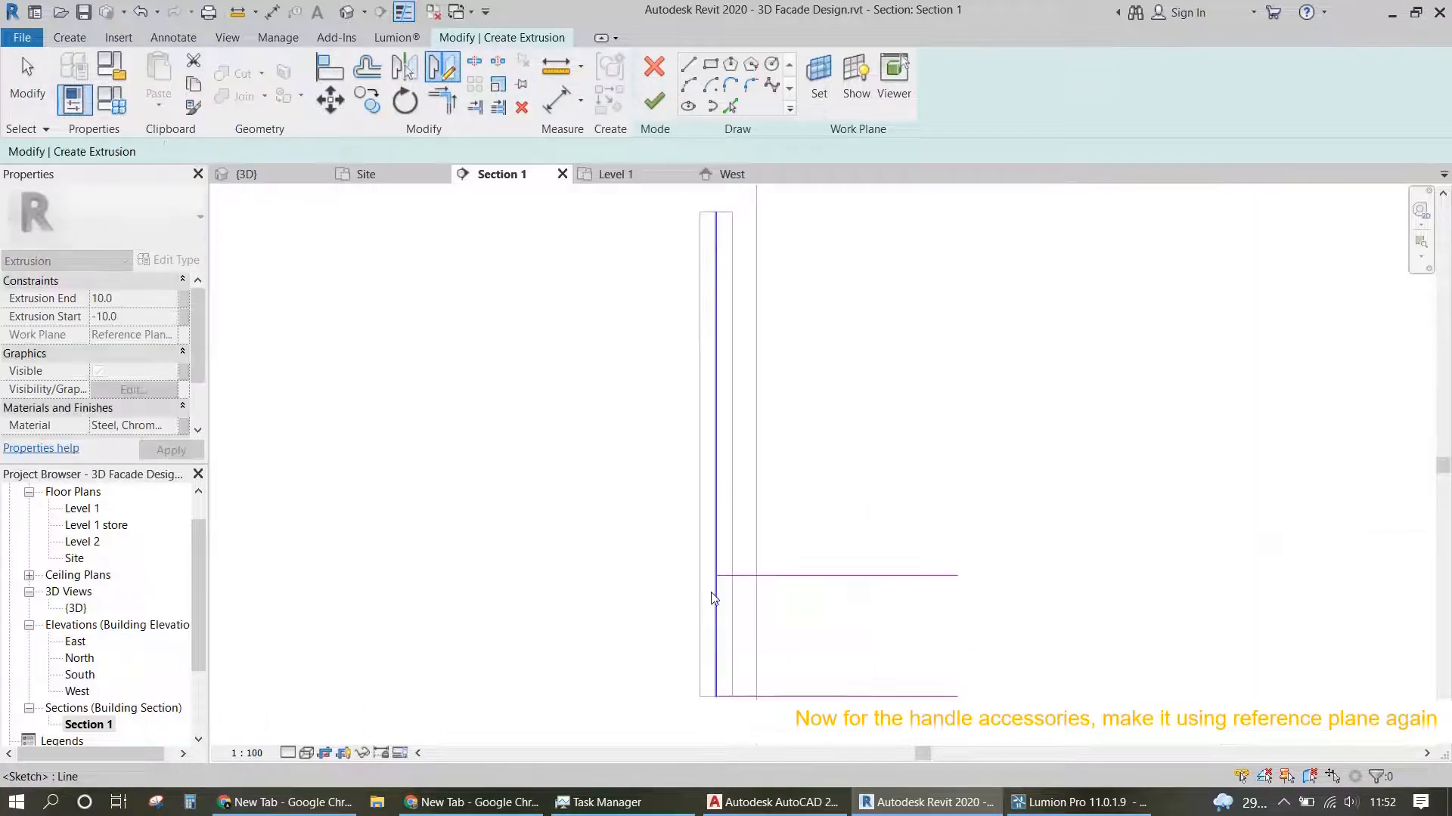
{"action": "scroll", "coordinate": [713, 599], "scroll_direction": "up", "scroll_amount": 1}
{"action": "key", "text": "Escape"}
Step: Sketch a circle with a 30 mm radius centred where the copied horizontal guide line meets the vertical guide line
{"action": "left_click", "coordinate": [771, 70]}
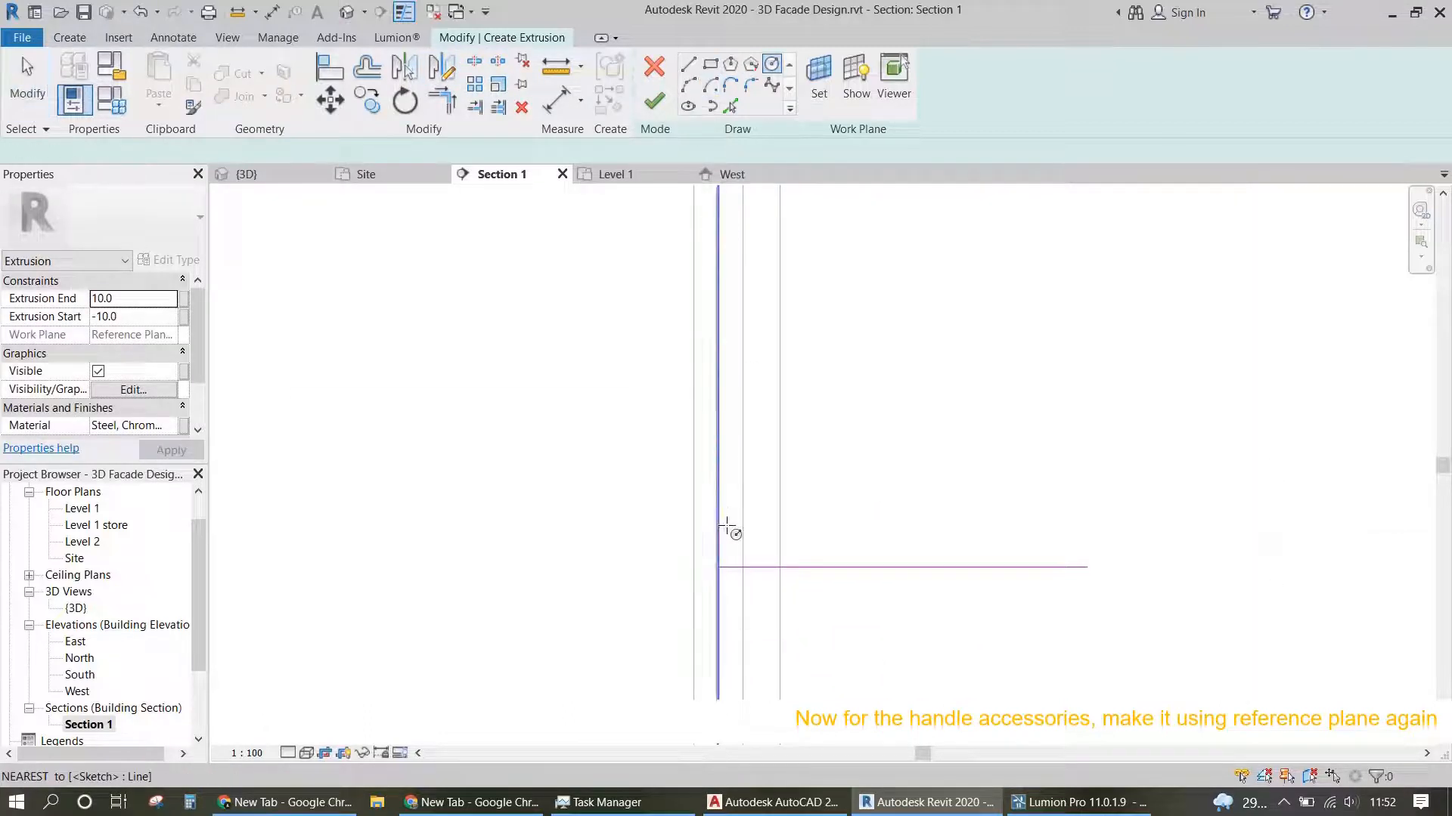
{"action": "scroll", "coordinate": [730, 527], "scroll_direction": "up", "scroll_amount": 1}
{"action": "left_click", "coordinate": [716, 573]}
{"action": "scroll", "coordinate": [720, 564], "scroll_direction": "up", "scroll_amount": 2}
{"action": "scroll", "coordinate": [734, 550], "scroll_direction": "up", "scroll_amount": 1}
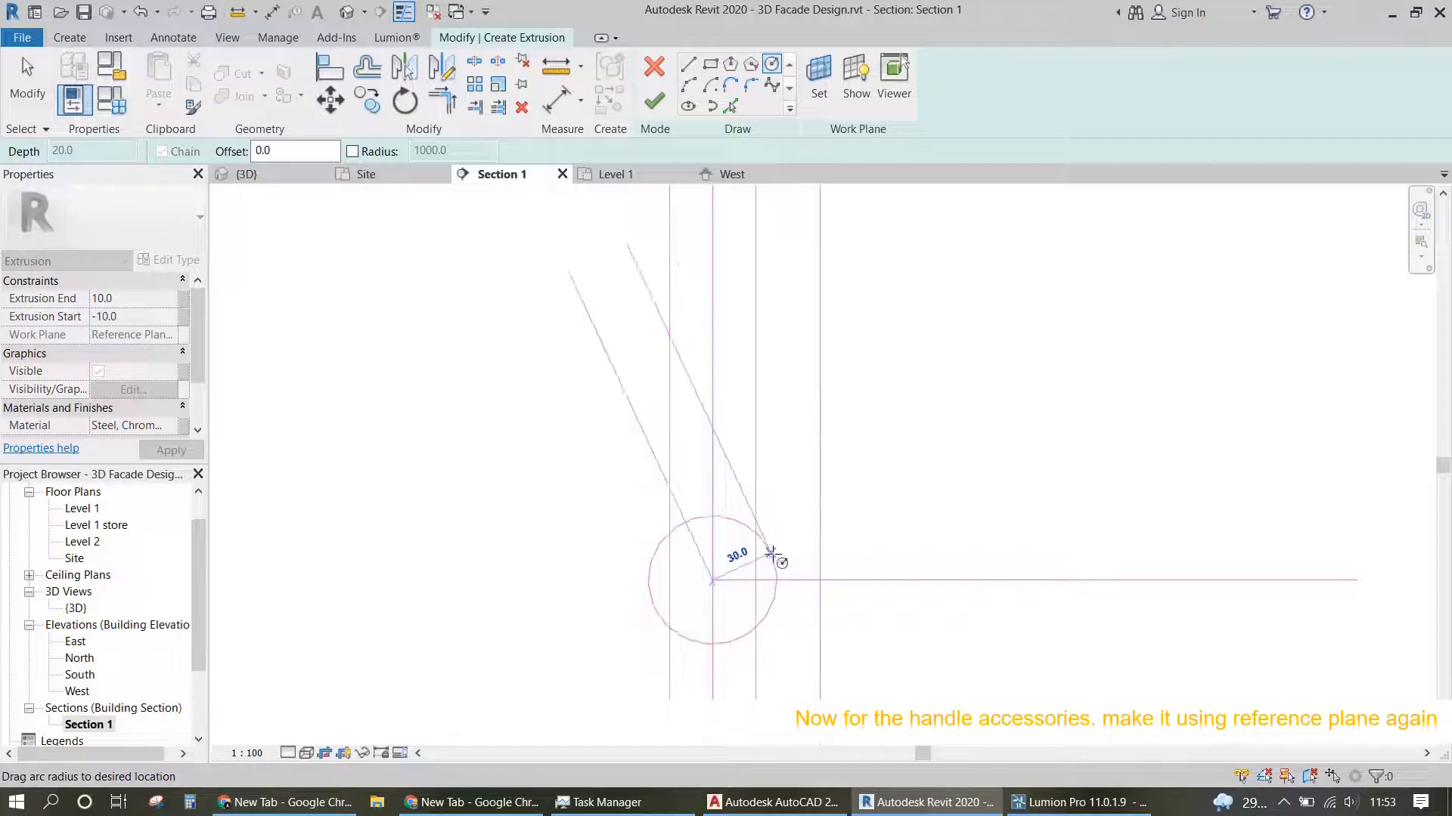
{"action": "left_click", "coordinate": [773, 554]}
{"action": "scroll", "coordinate": [748, 555], "scroll_direction": "down", "scroll_amount": 4}
{"action": "key", "text": "Escape"}
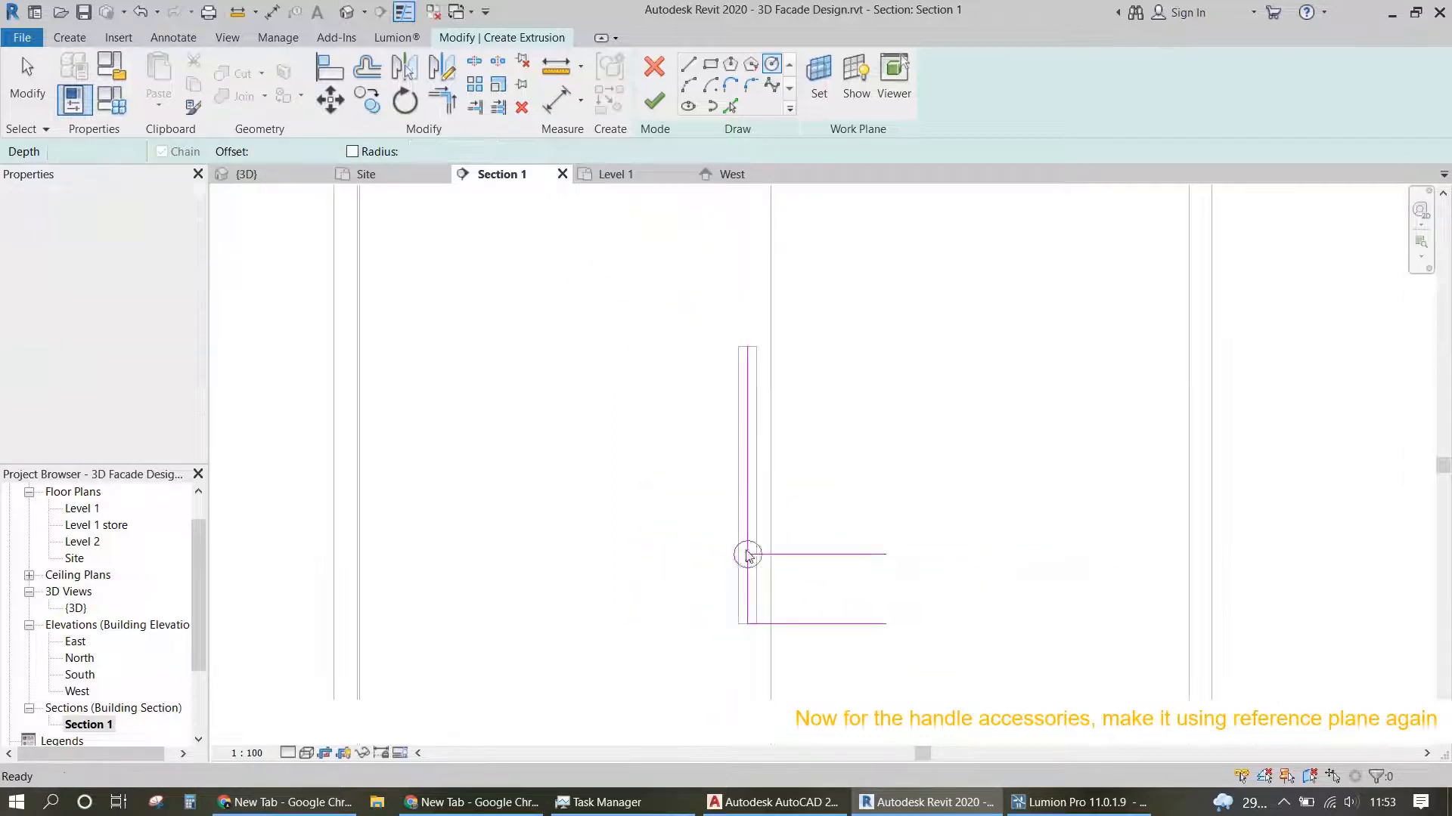
{"action": "scroll", "coordinate": [747, 556], "scroll_direction": "up", "scroll_amount": 3}
{"action": "key", "text": "Escape"}
Step: Mirror a copy of the circle to the handle's upper part about a horizontal axis at the handle's mid-height
{"action": "left_click", "coordinate": [748, 556]}
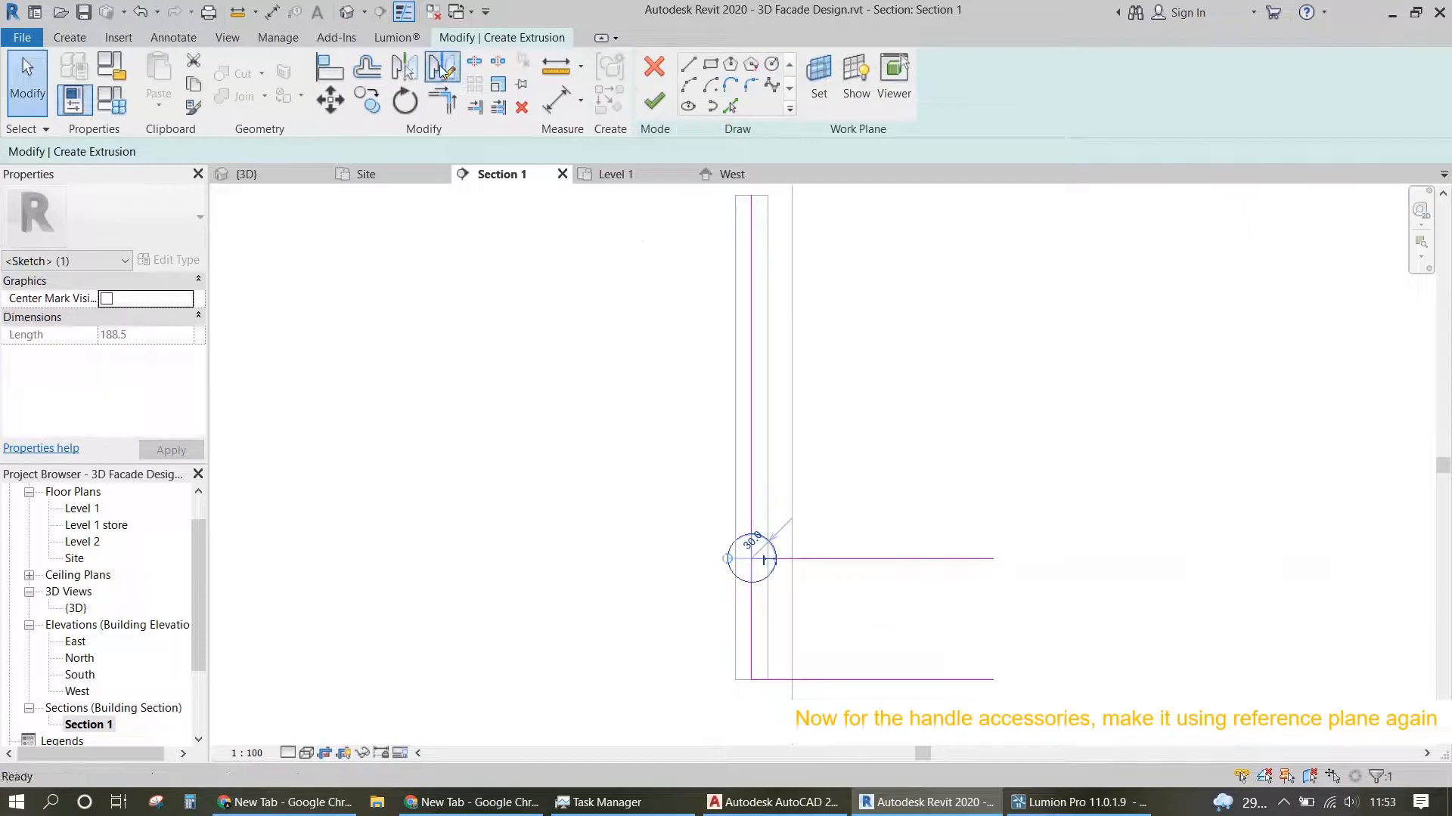
{"action": "left_click", "coordinate": [443, 69]}
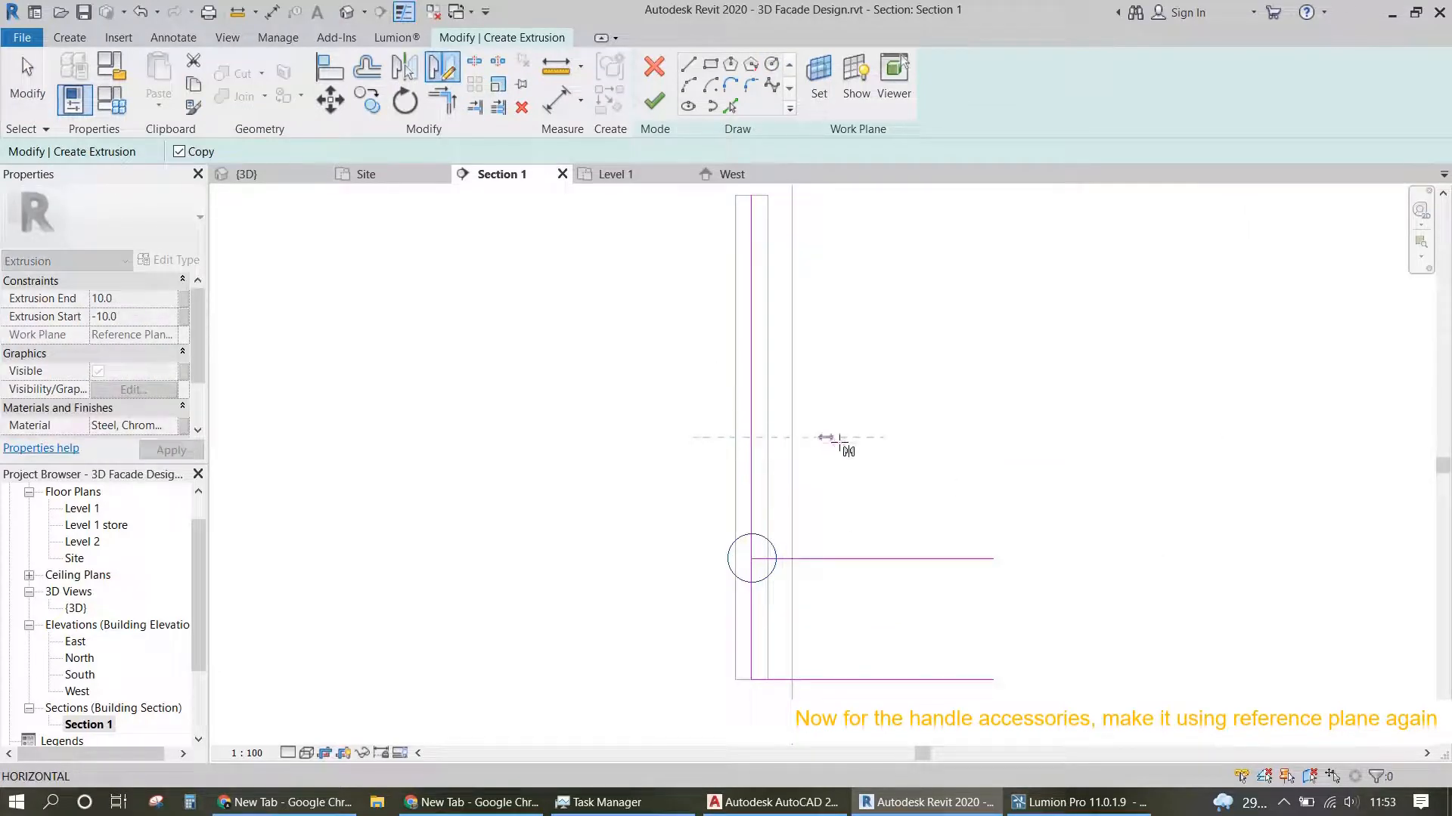
{"action": "left_click", "coordinate": [869, 439]}
{"action": "scroll", "coordinate": [839, 453], "scroll_direction": "down", "scroll_amount": 3}
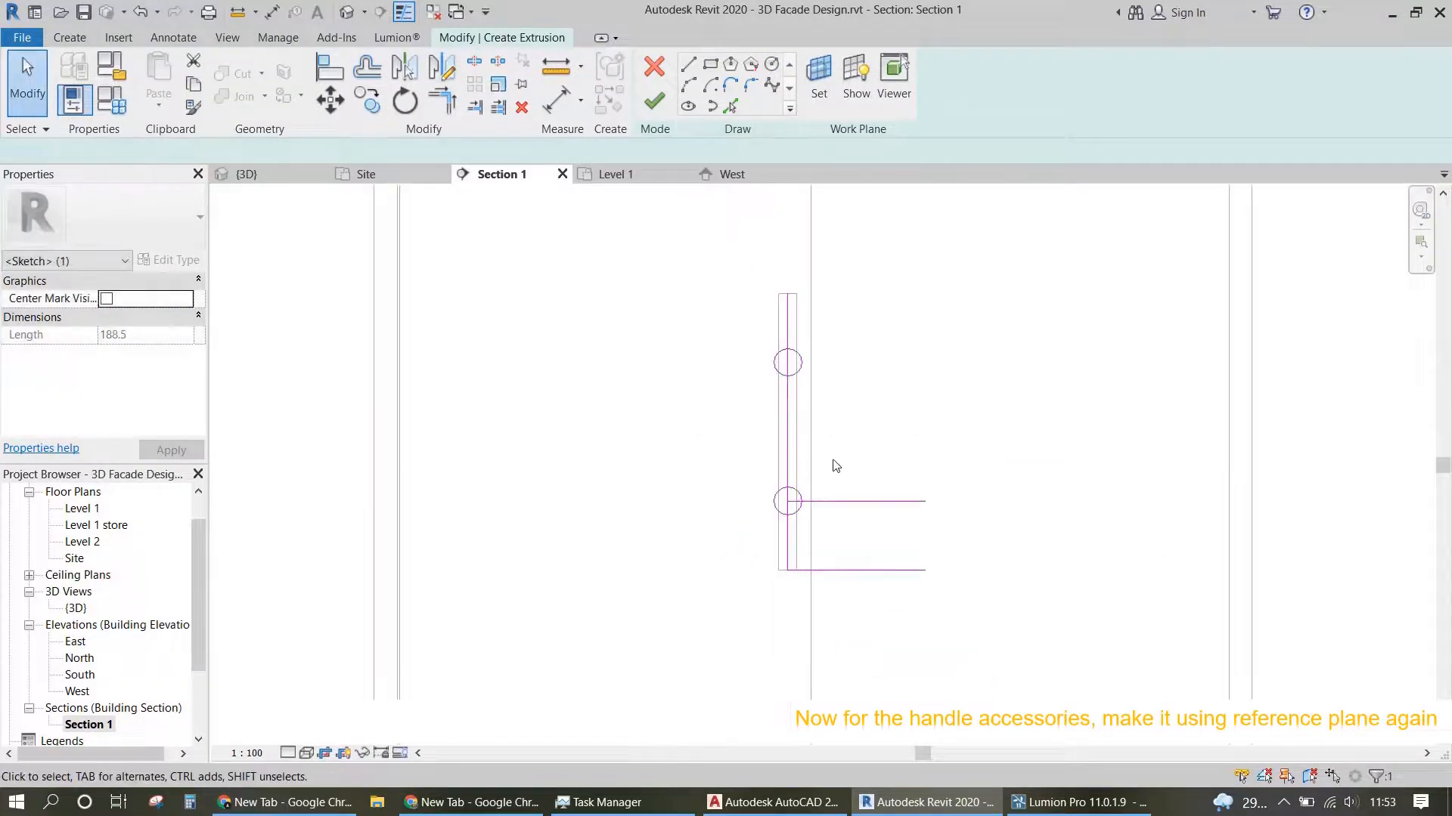
Step: Delete the two horizontal guide lines and the vertical guide line, keeping only the two circles in the sketch
{"action": "left_click", "coordinate": [852, 498]}
{"action": "key", "text": "Delete"}
{"action": "left_click", "coordinate": [859, 570]}
{"action": "key", "text": "Delete"}
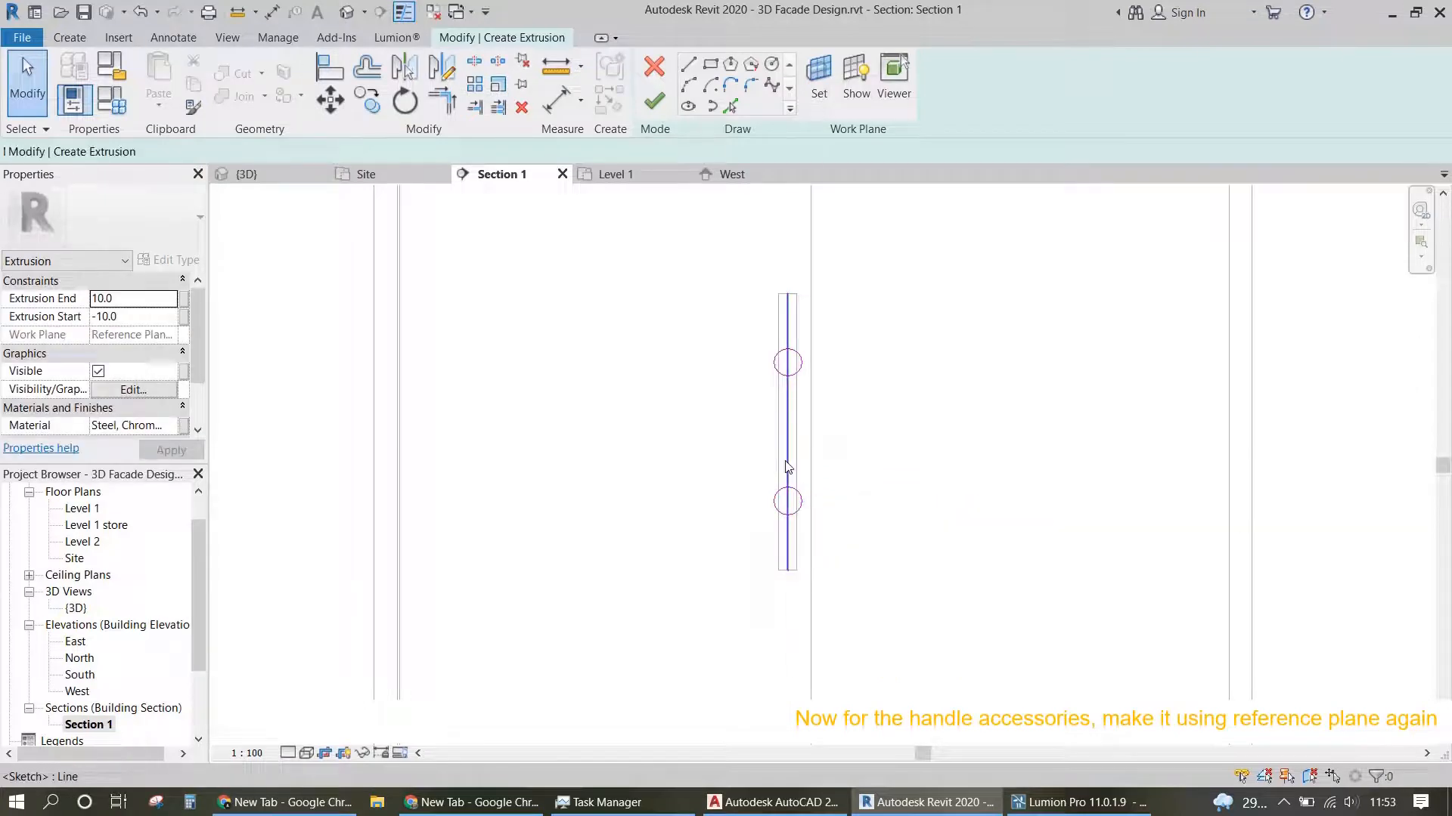
{"action": "left_click", "coordinate": [787, 466]}
{"action": "key", "text": "Delete"}
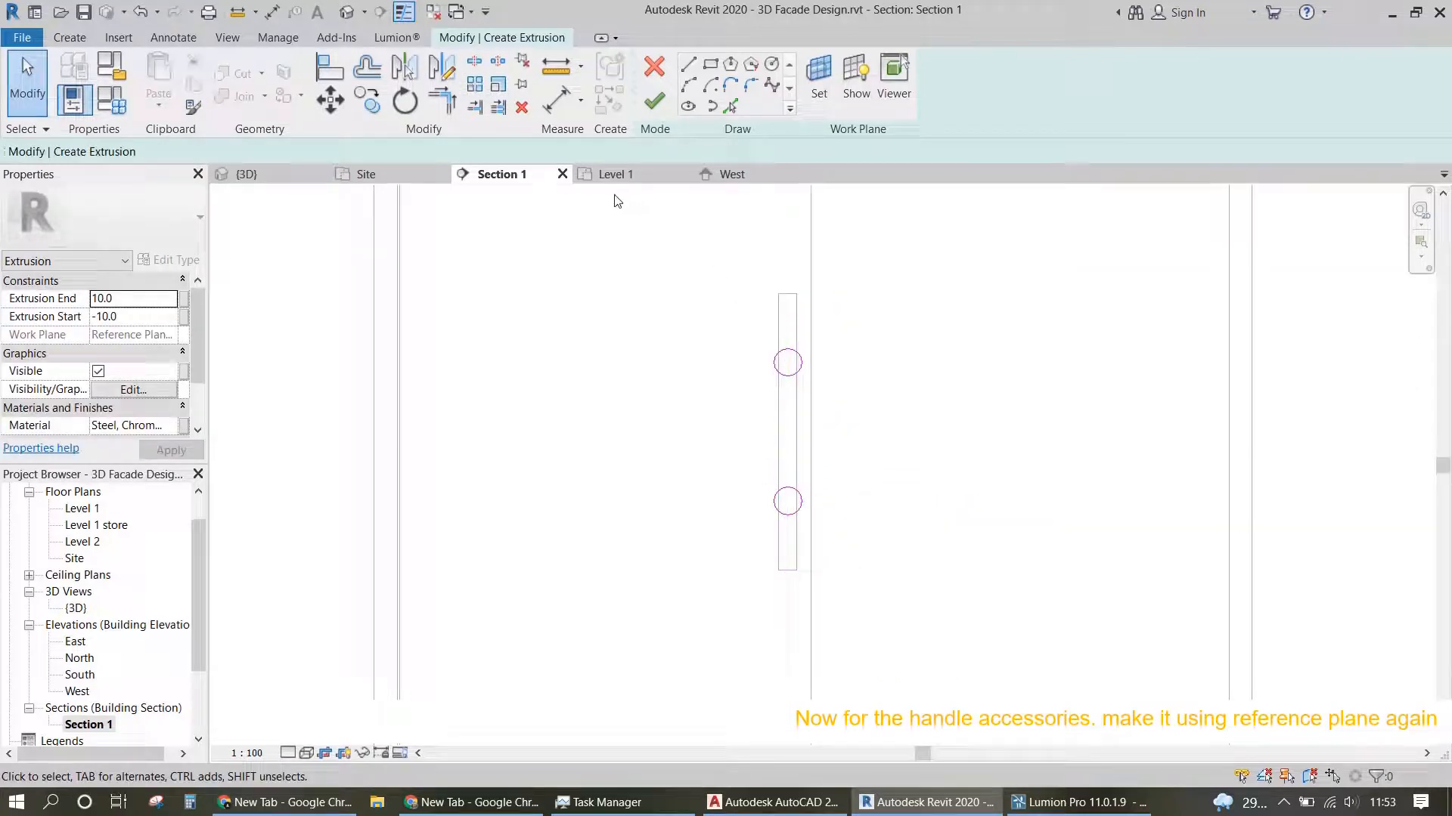
Step: Set the accessory extrusion to start at -12.5 mm and end at 12.5 mm, and finish the extrusion
{"action": "left_click", "coordinate": [128, 317]}
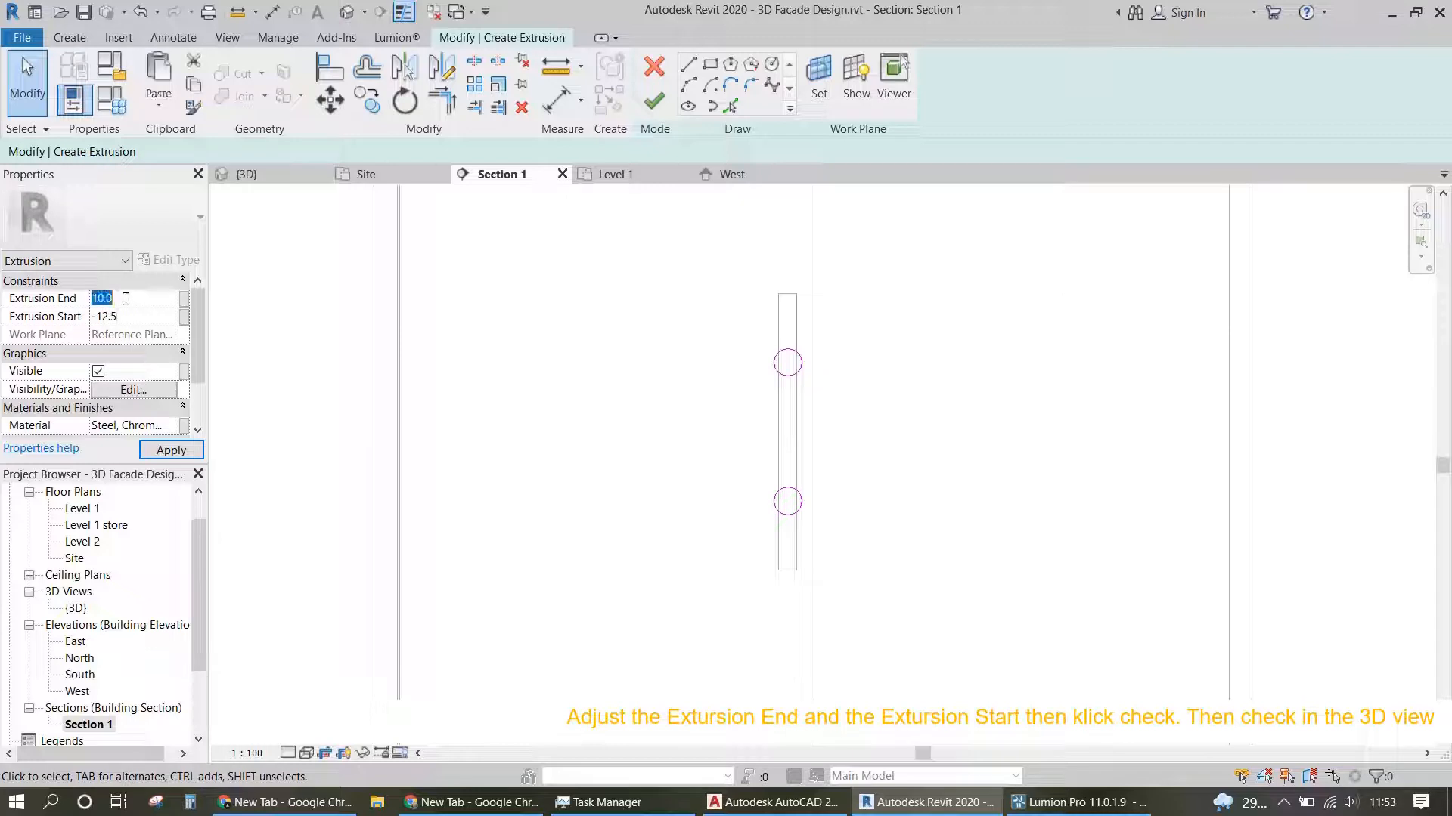
{"action": "left_click", "coordinate": [148, 450]}
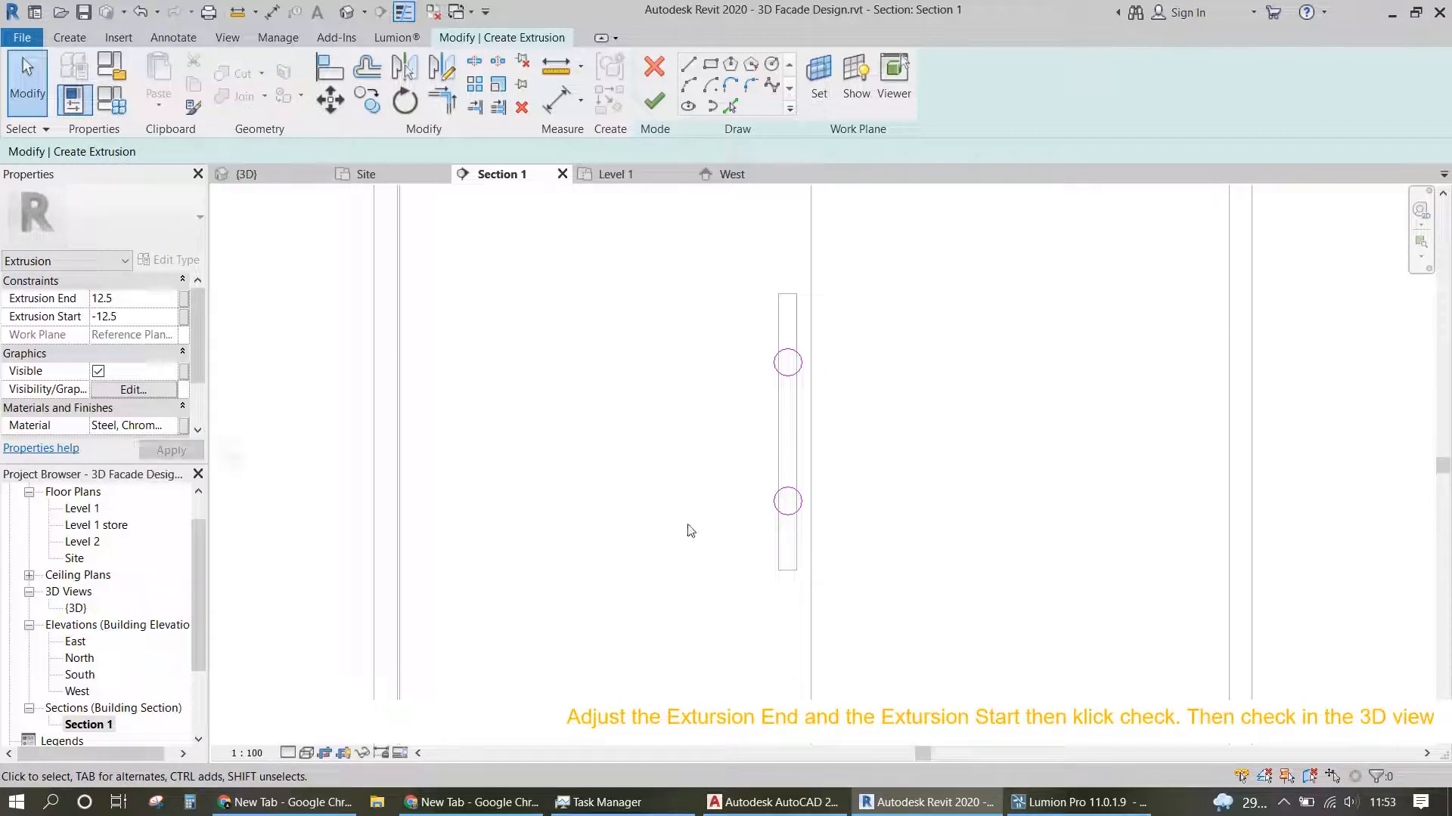
{"action": "left_click", "coordinate": [653, 102]}
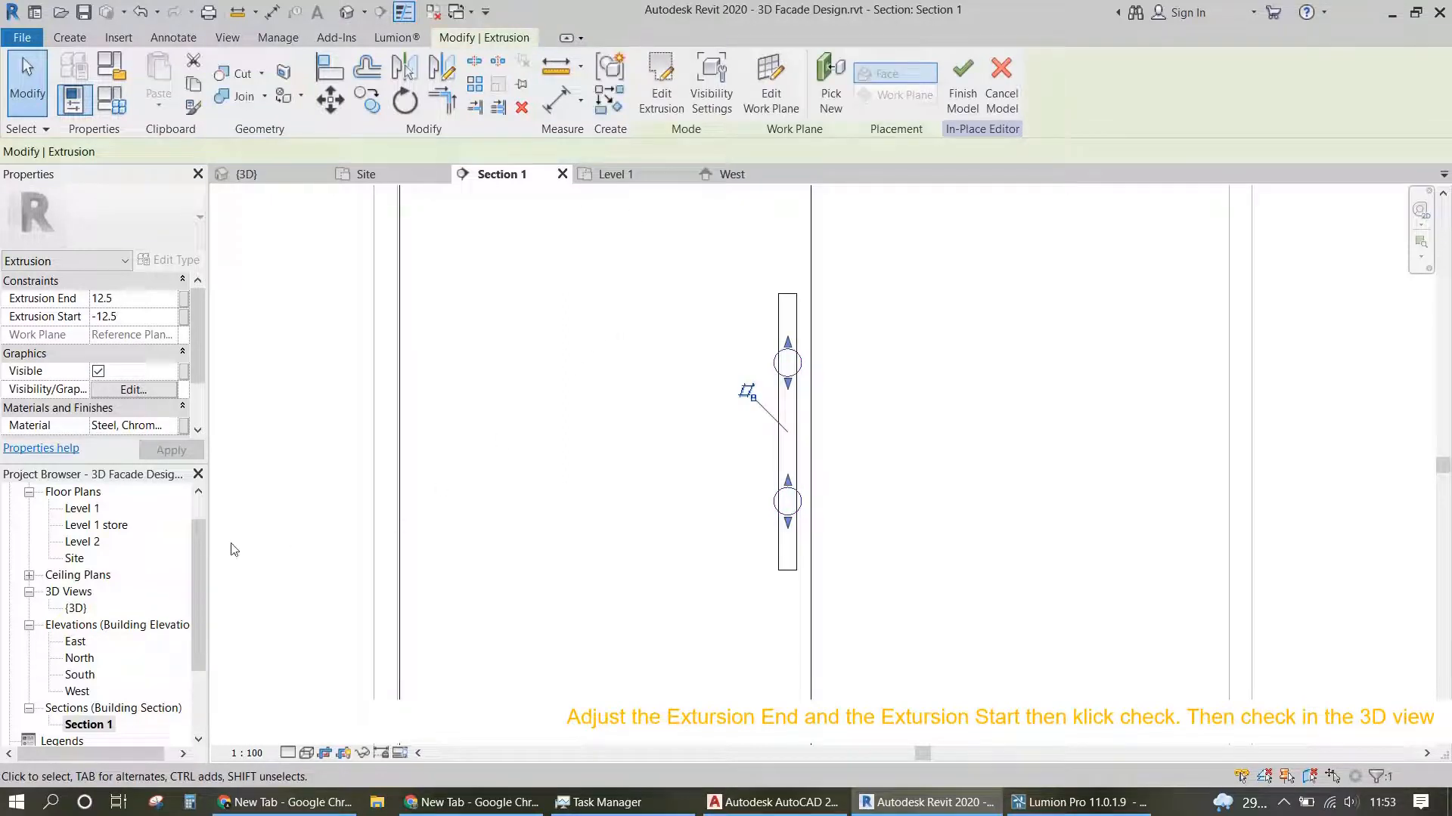
Step: Examine the circular handle accessories and their position between the two handle bars from different angles in the 3D view
{"action": "double_click", "coordinate": [76, 608]}
{"action": "scroll", "coordinate": [763, 470], "scroll_direction": "up", "scroll_amount": 1}
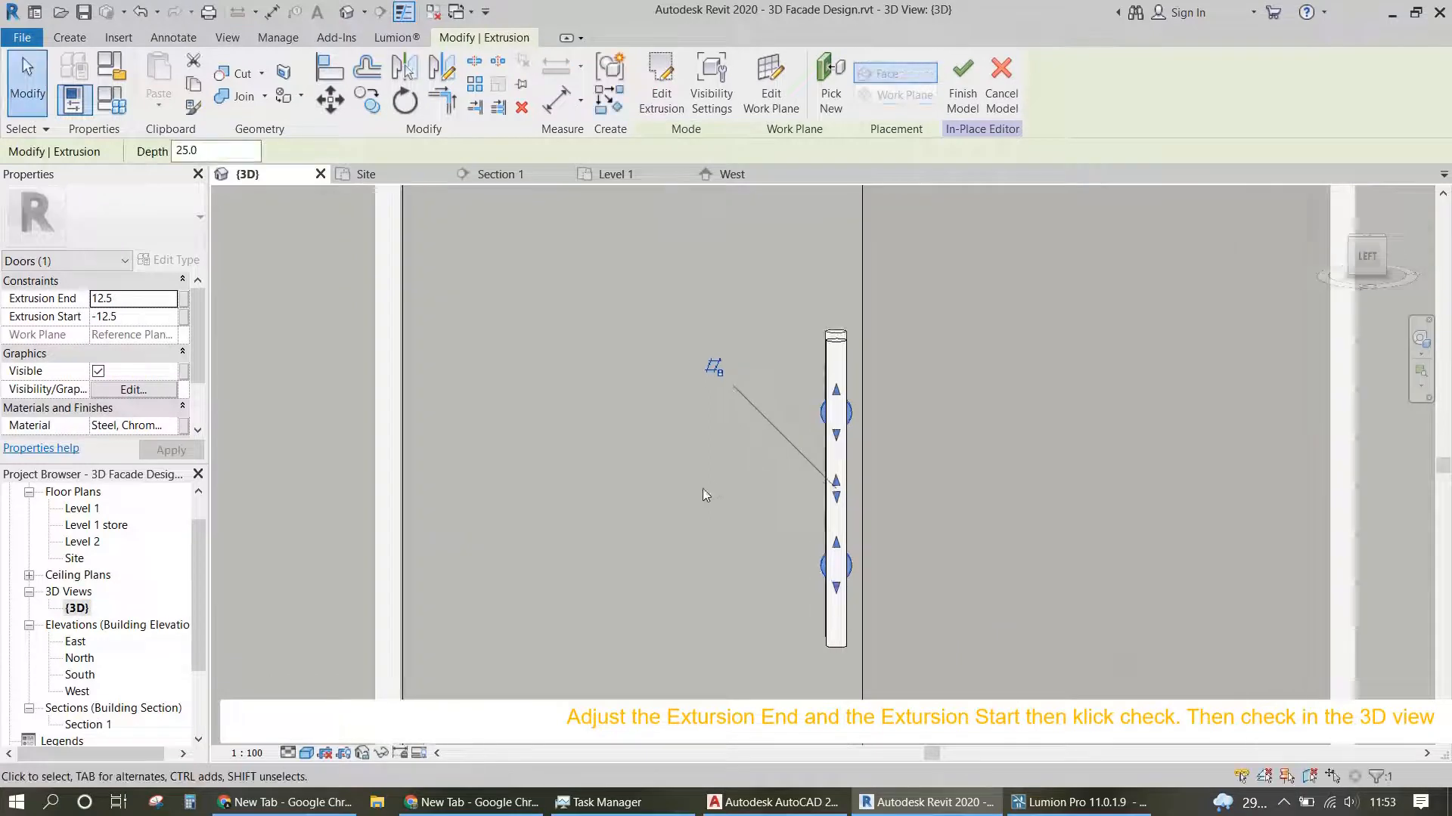
{"action": "scroll", "coordinate": [681, 496], "scroll_direction": "down", "scroll_amount": 1}
{"action": "left_click", "coordinate": [1420, 339]}
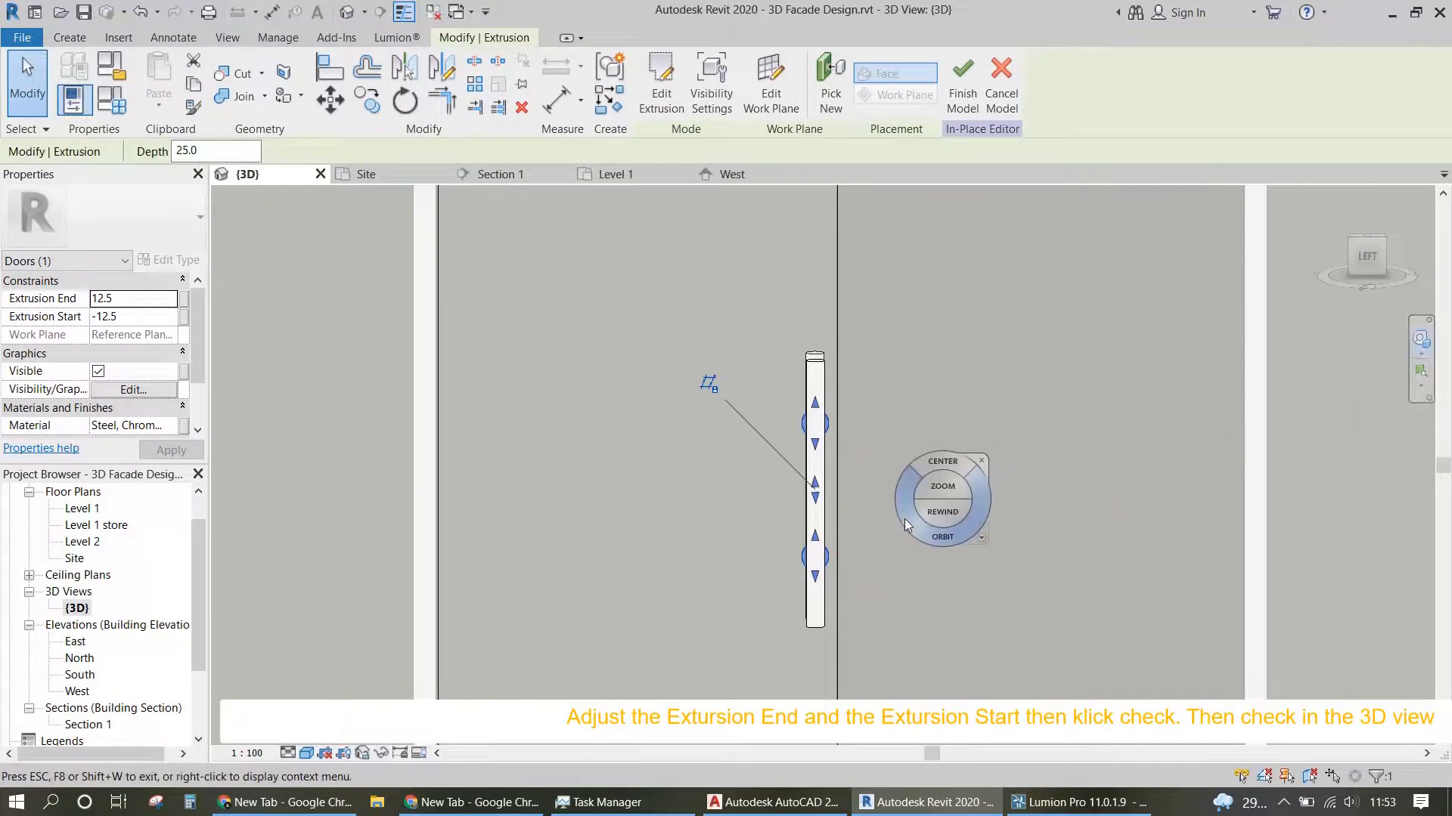
{"action": "left_click_drag", "start_coordinate": [904, 518], "coordinate": [873, 532]}
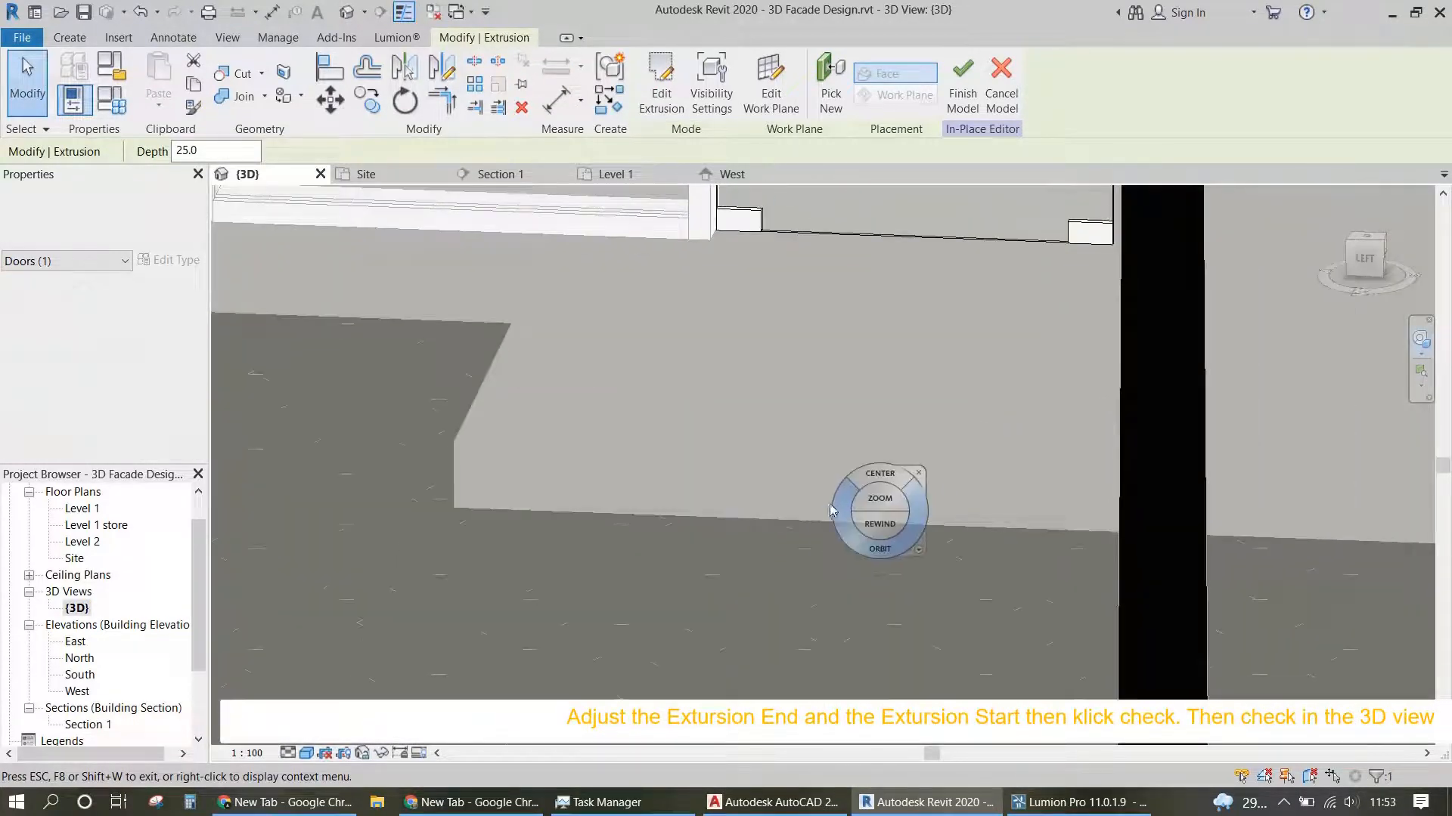
{"action": "scroll", "coordinate": [837, 504], "scroll_direction": "down", "scroll_amount": 4}
{"action": "mouse_move", "coordinate": [998, 385]}
{"action": "left_mouse_down"}
{"action": "mouse_move", "coordinate": [969, 381]}
{"action": "mouse_move", "coordinate": [983, 371]}
{"action": "left_mouse_up"}
{"action": "scroll", "coordinate": [1038, 316], "scroll_direction": "down", "scroll_amount": 3}
{"action": "scroll", "coordinate": [789, 351], "scroll_direction": "up", "scroll_amount": 5}
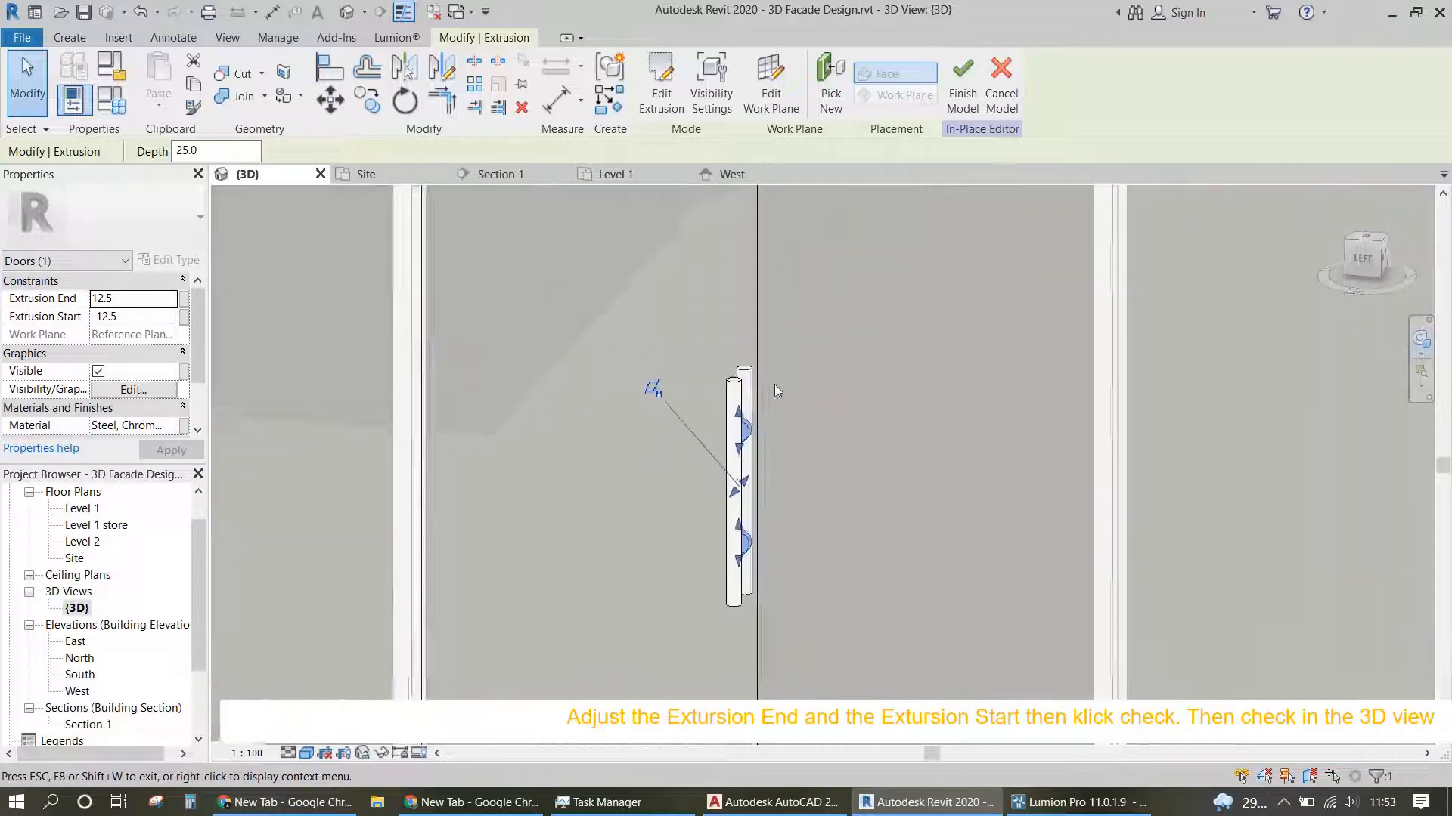
{"action": "left_click_drag", "start_coordinate": [774, 447], "coordinate": [763, 419]}
{"action": "key", "text": "Escape"}
{"action": "scroll", "coordinate": [977, 456], "scroll_direction": "down", "scroll_amount": 2}
{"action": "left_click", "coordinate": [1123, 488]}
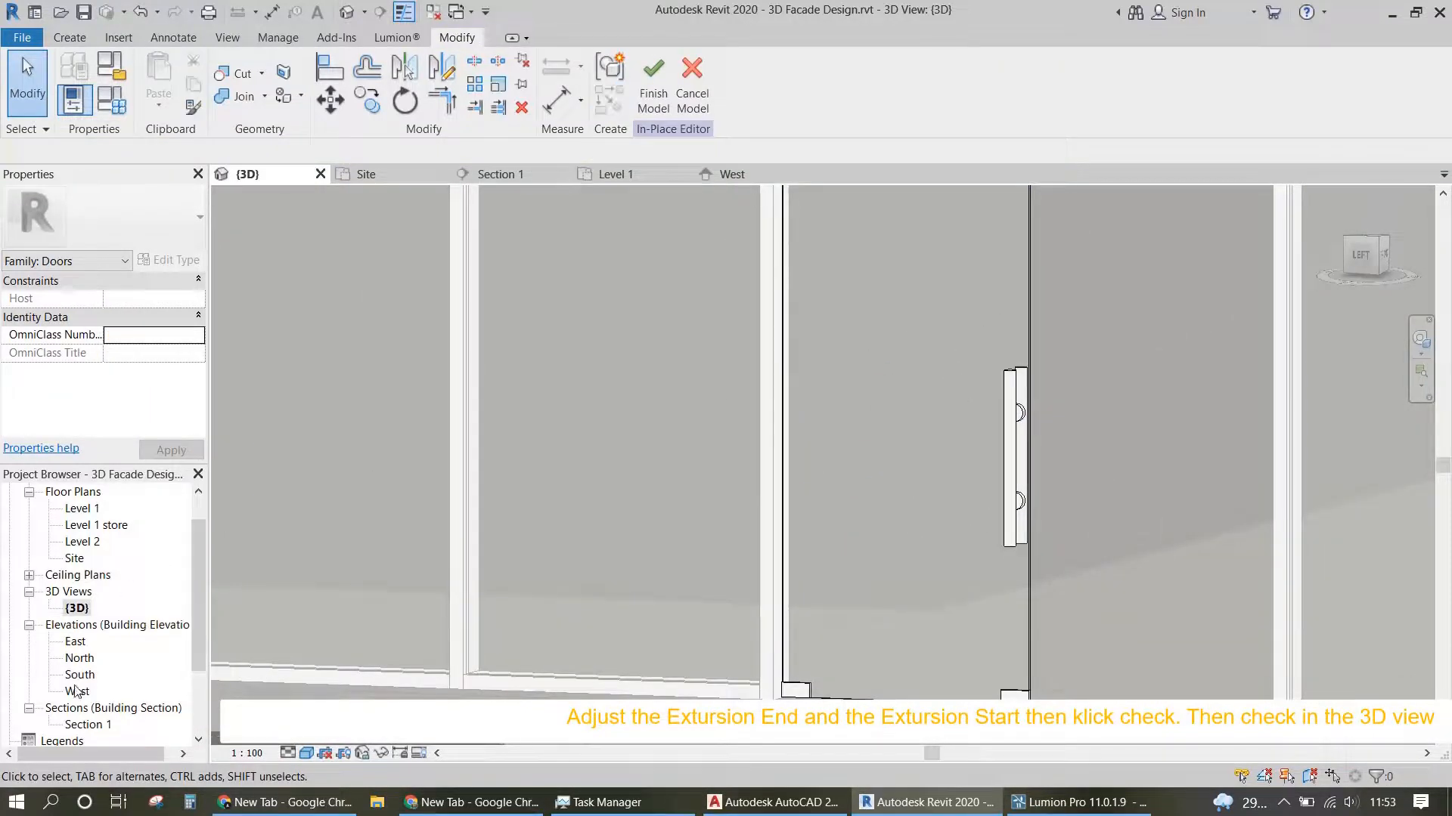
Step: In Section 1, start another extrusion on the reference plane and sketch a 60 mm horizontal line across the diameter of one accessory circle
{"action": "double_click", "coordinate": [86, 724]}
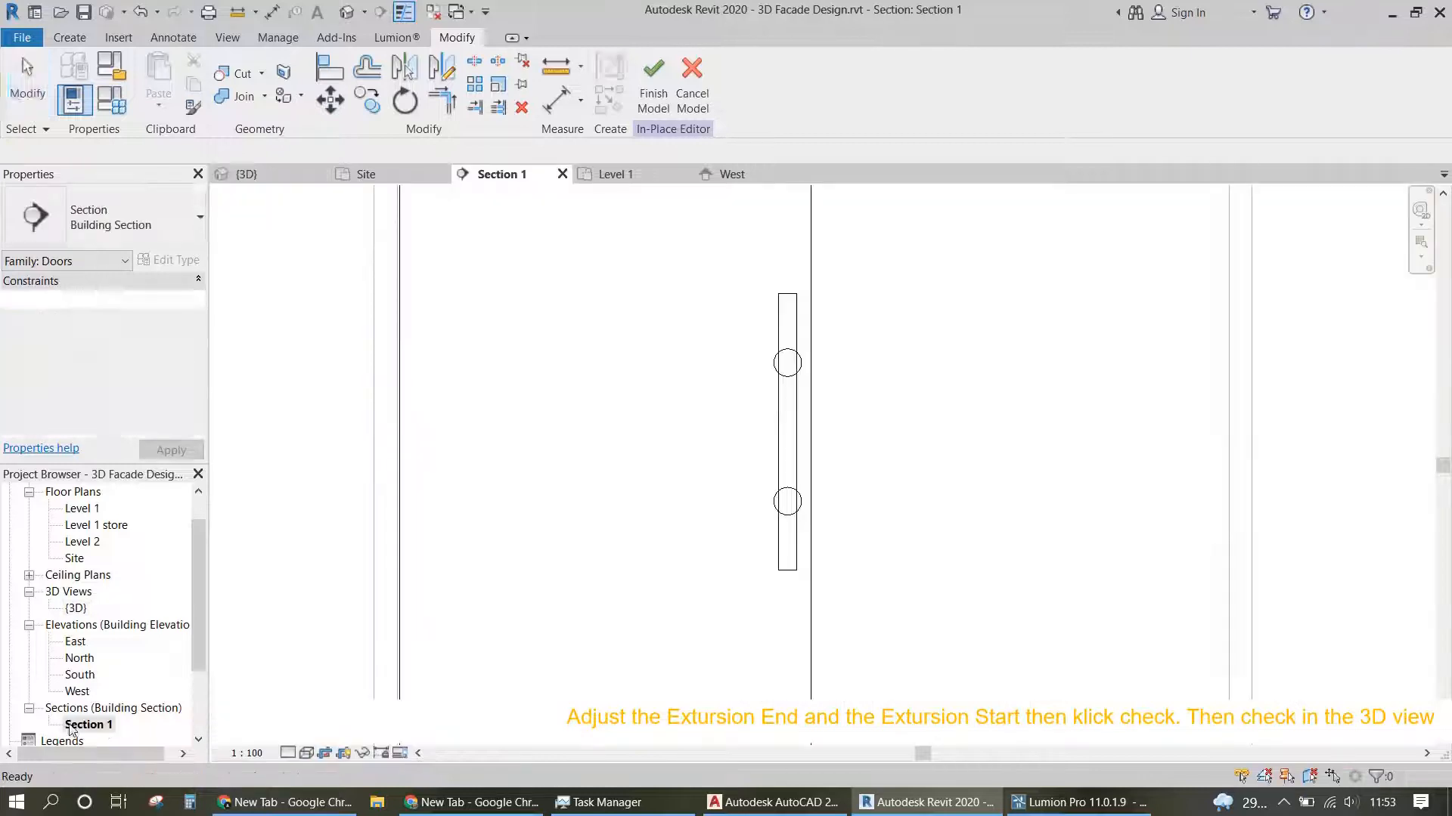
{"action": "scroll", "coordinate": [759, 538], "scroll_direction": "up", "scroll_amount": 4}
{"action": "scroll", "coordinate": [763, 521], "scroll_direction": "up", "scroll_amount": 3}
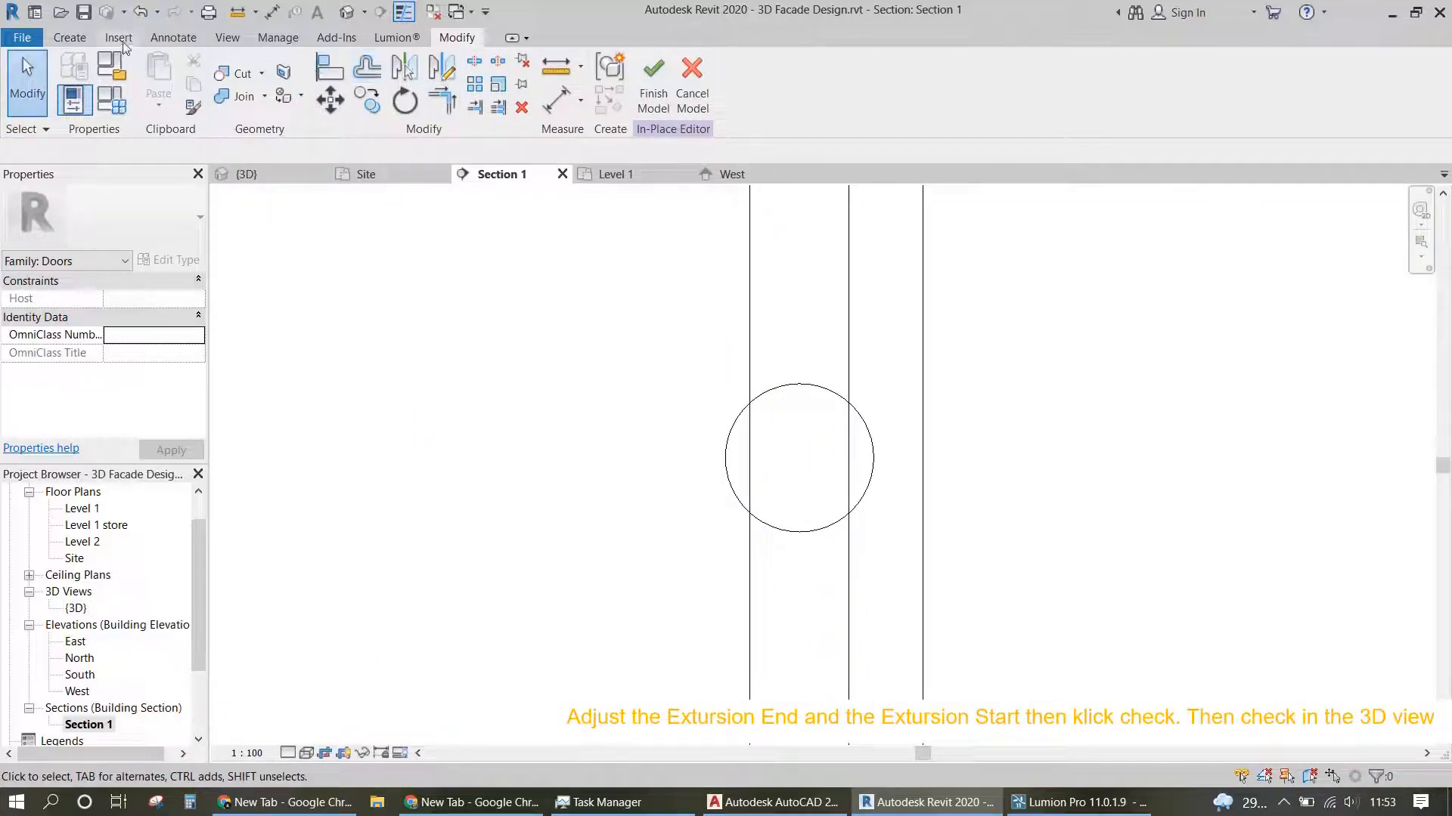
{"action": "left_click", "coordinate": [70, 37]}
{"action": "left_click", "coordinate": [160, 81]}
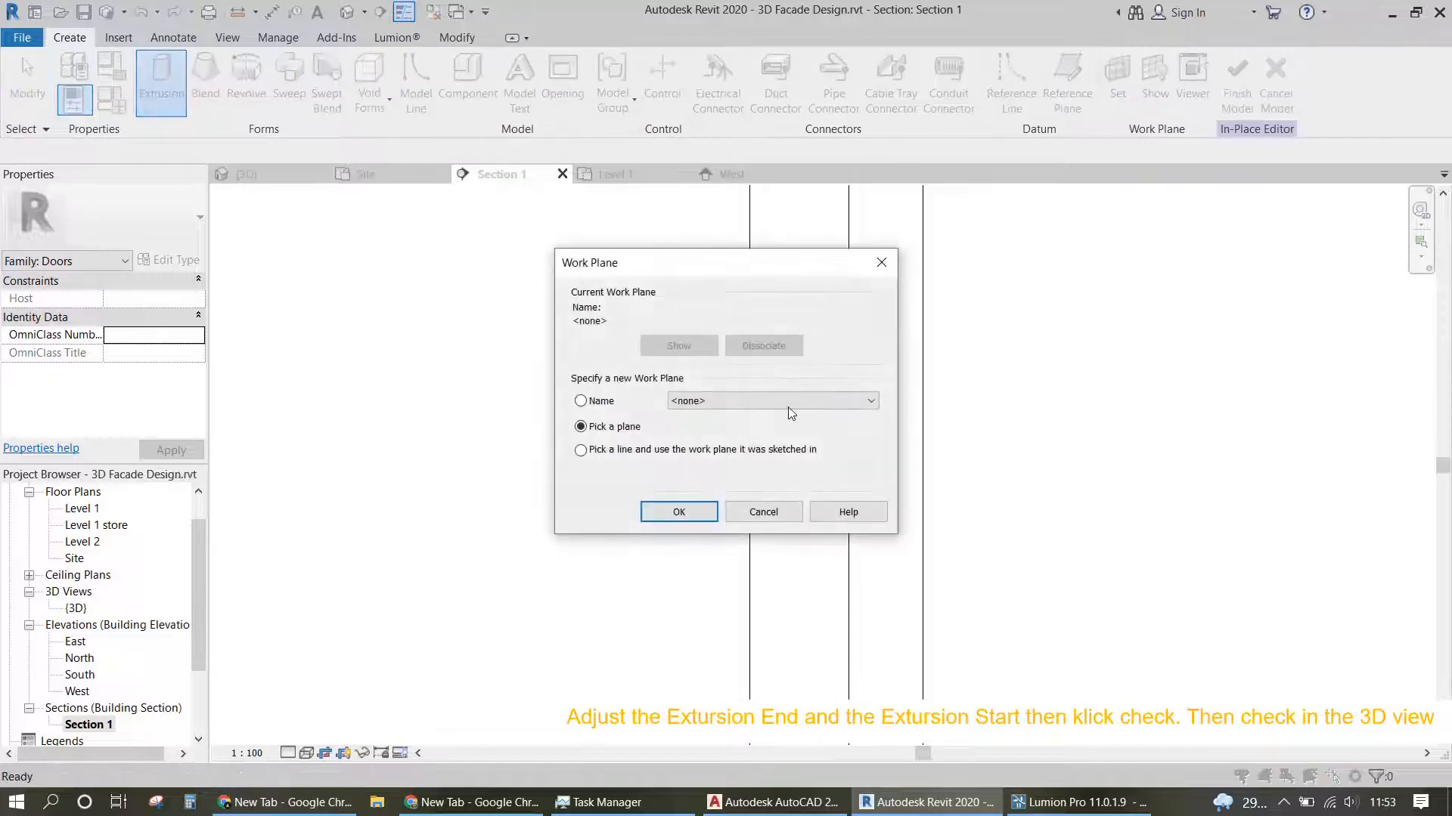
{"action": "left_click", "coordinate": [790, 408]}
{"action": "left_click", "coordinate": [763, 475]}
{"action": "left_click", "coordinate": [692, 512]}
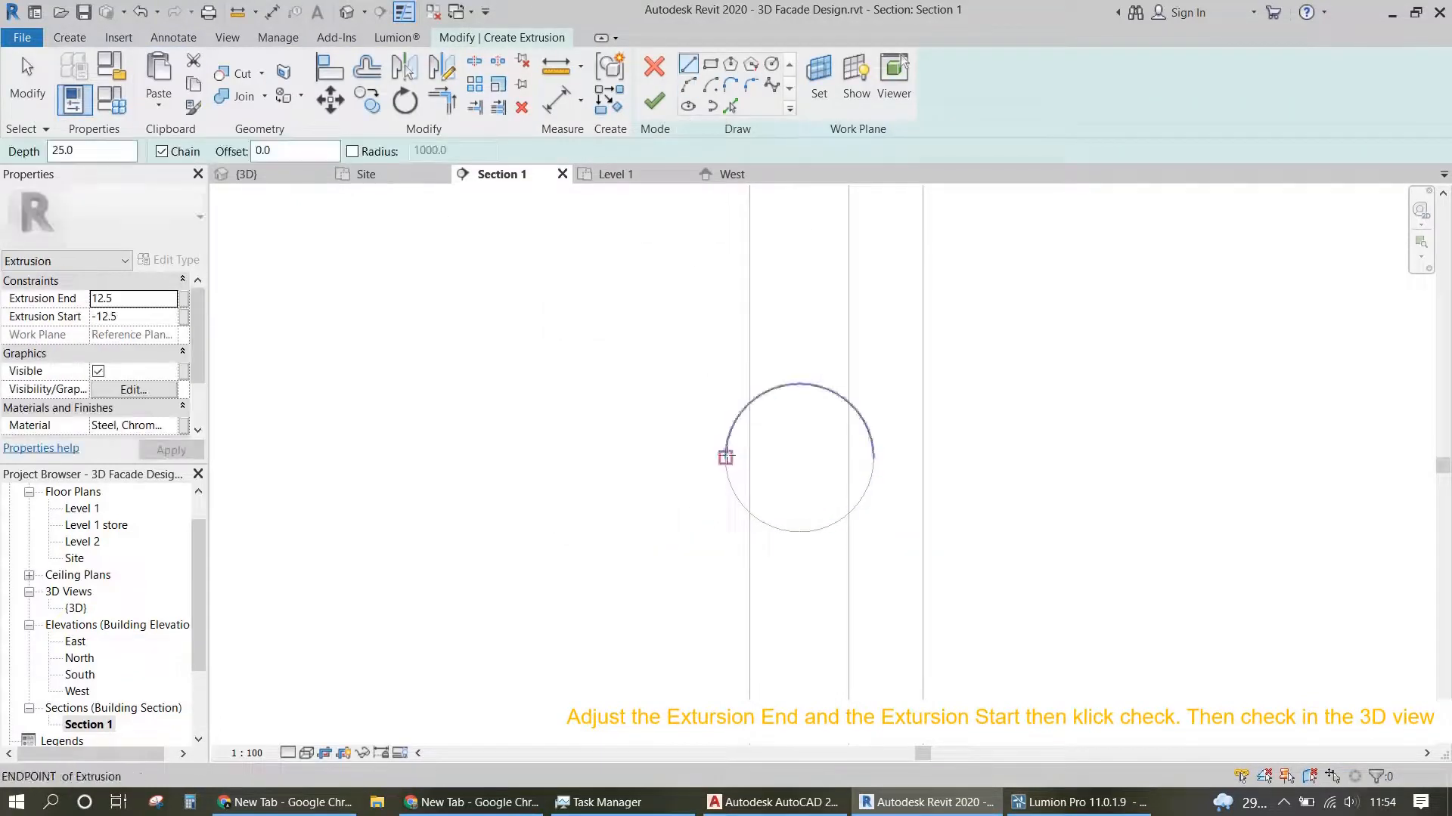
{"action": "left_click", "coordinate": [726, 457]}
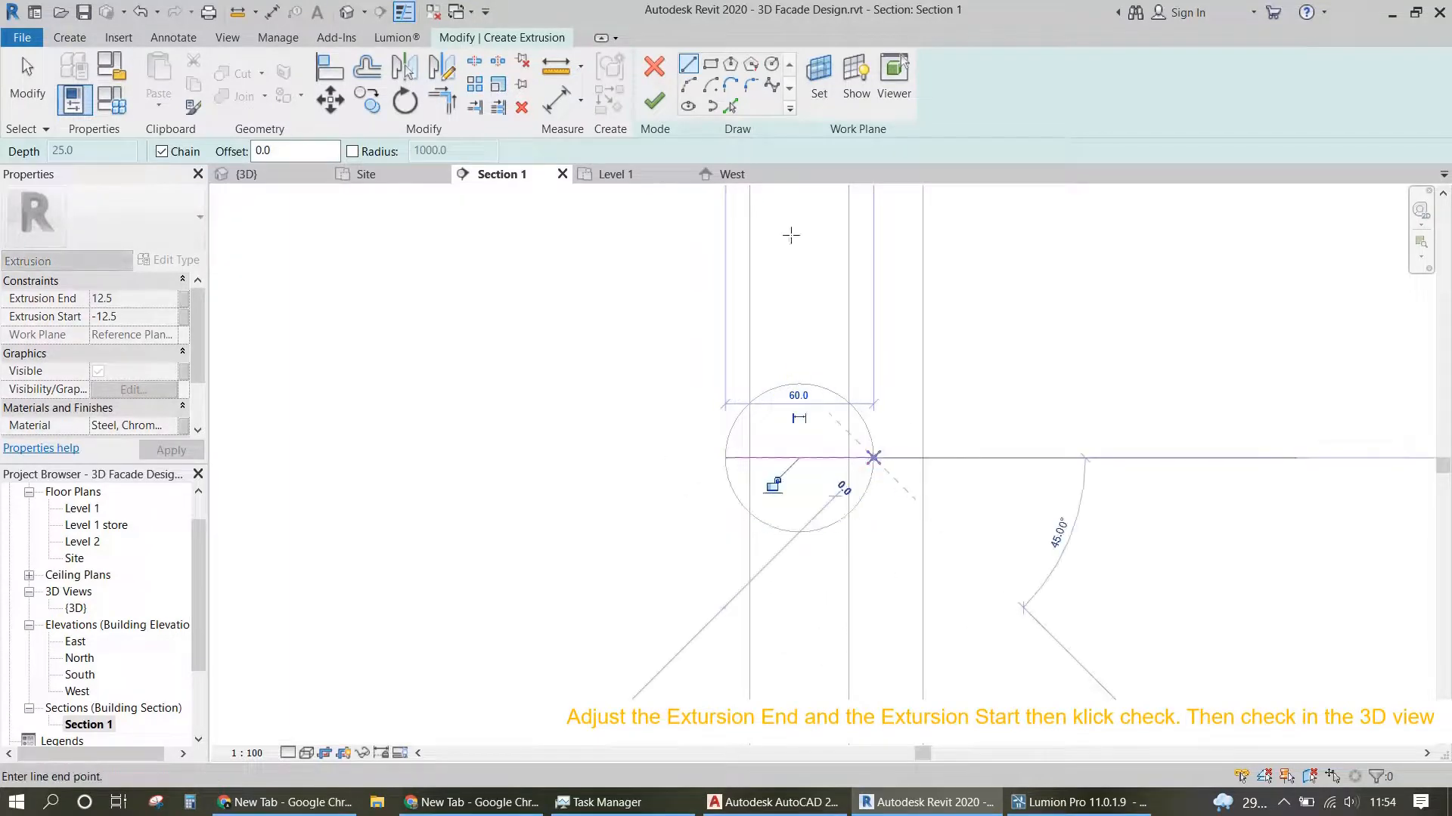
{"action": "left_click", "coordinate": [873, 458]}
{"action": "key", "text": "Escape"}
{"action": "key", "text": "Escape"}
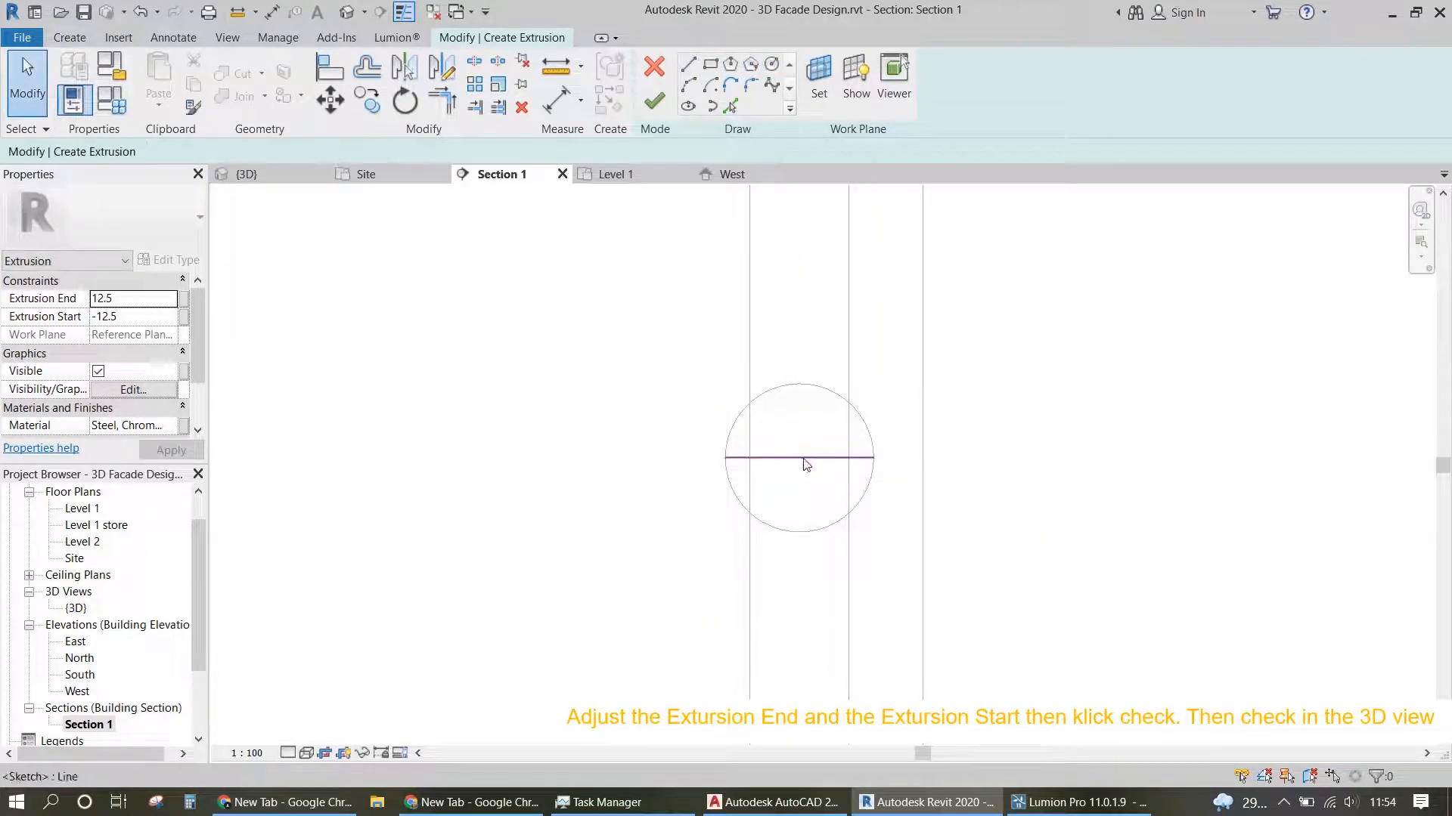
Step: Sketch a 15 mm radius circle centred on the midpoint of the 60 mm guide line, then delete the line
{"action": "left_click", "coordinate": [772, 64]}
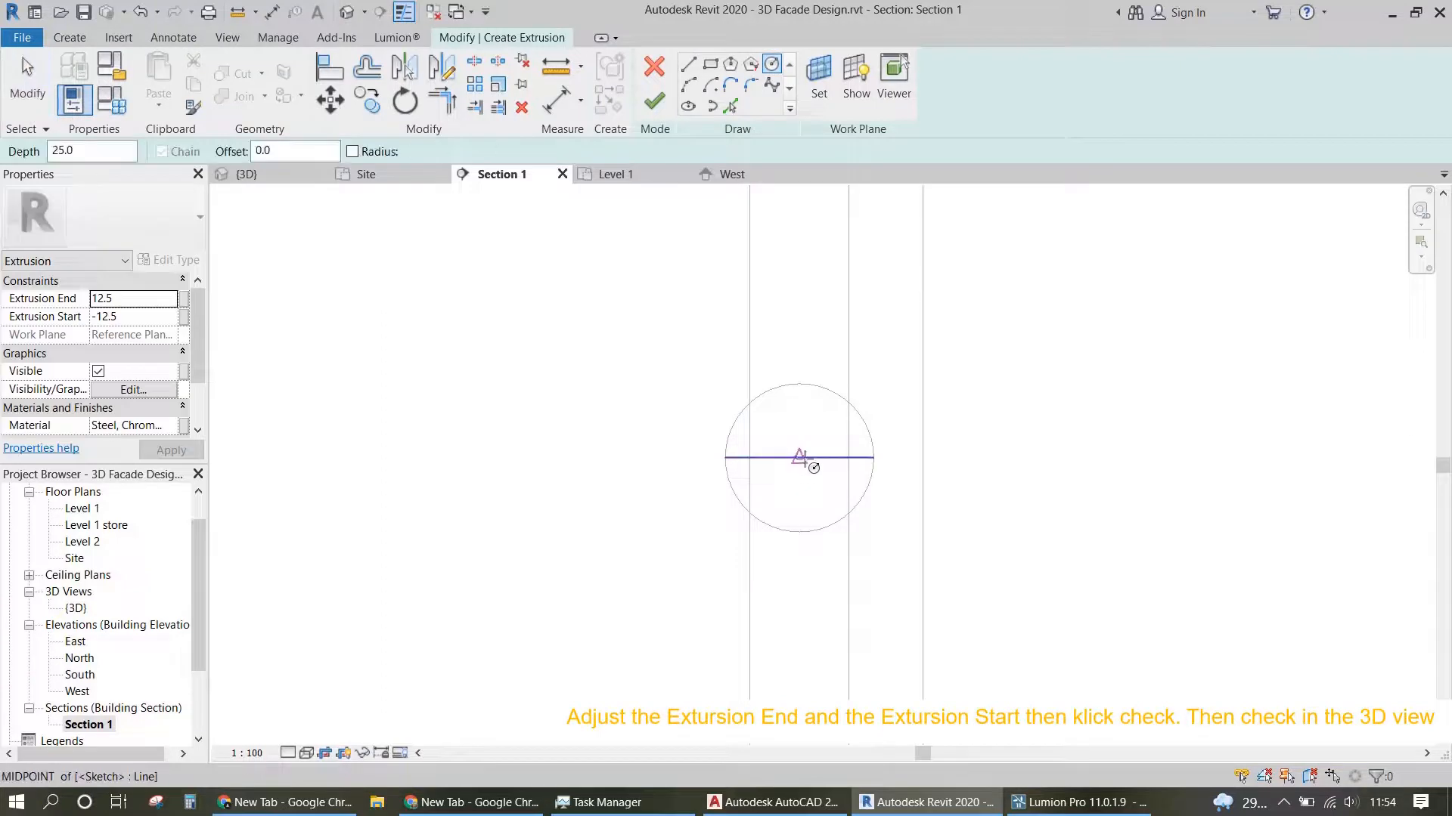
{"action": "left_click", "coordinate": [799, 458]}
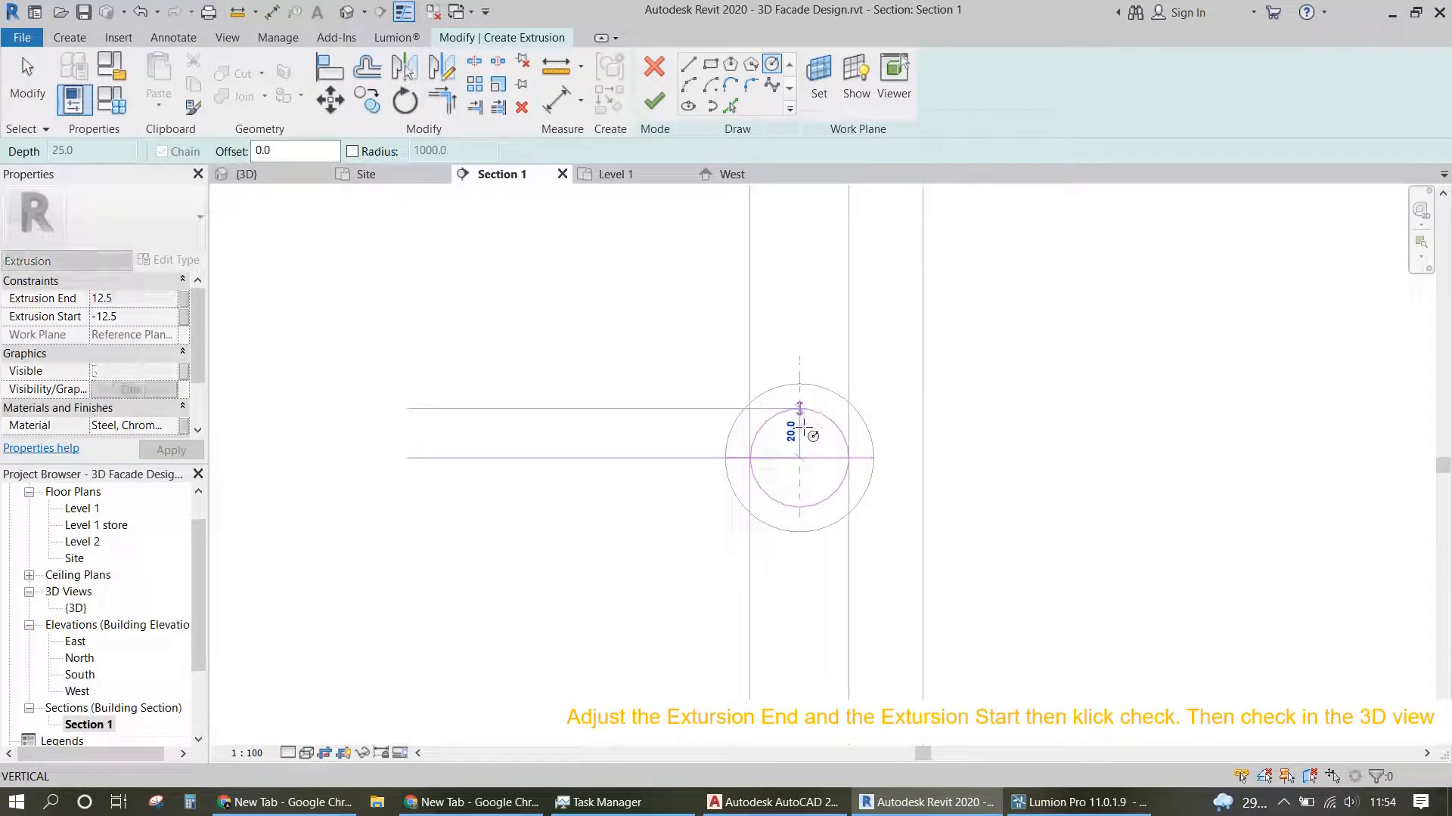
{"action": "type", "text": "15"}
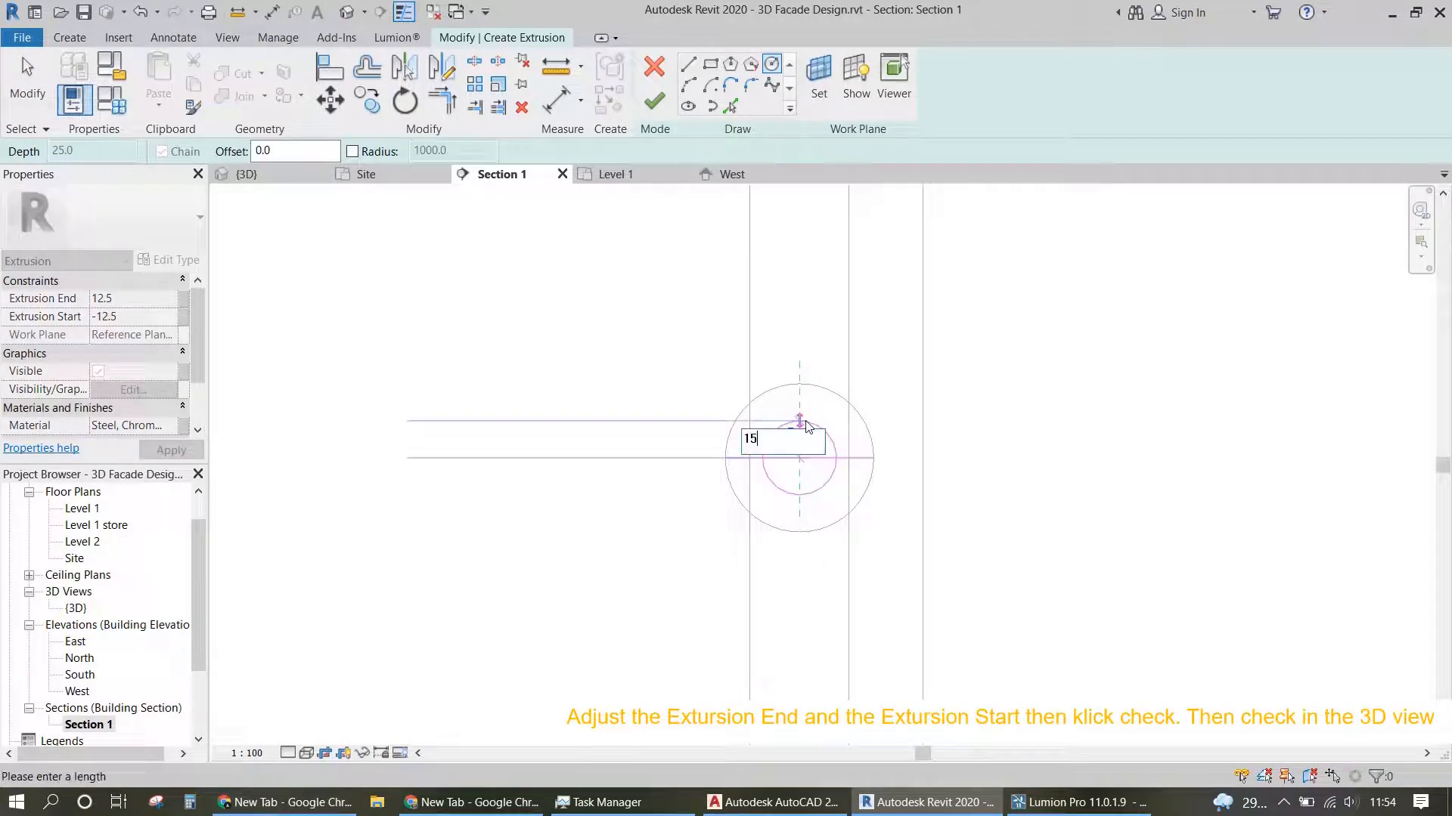
{"action": "key", "text": "Return"}
{"action": "key", "text": "Escape"}
{"action": "key", "text": "Escape"}
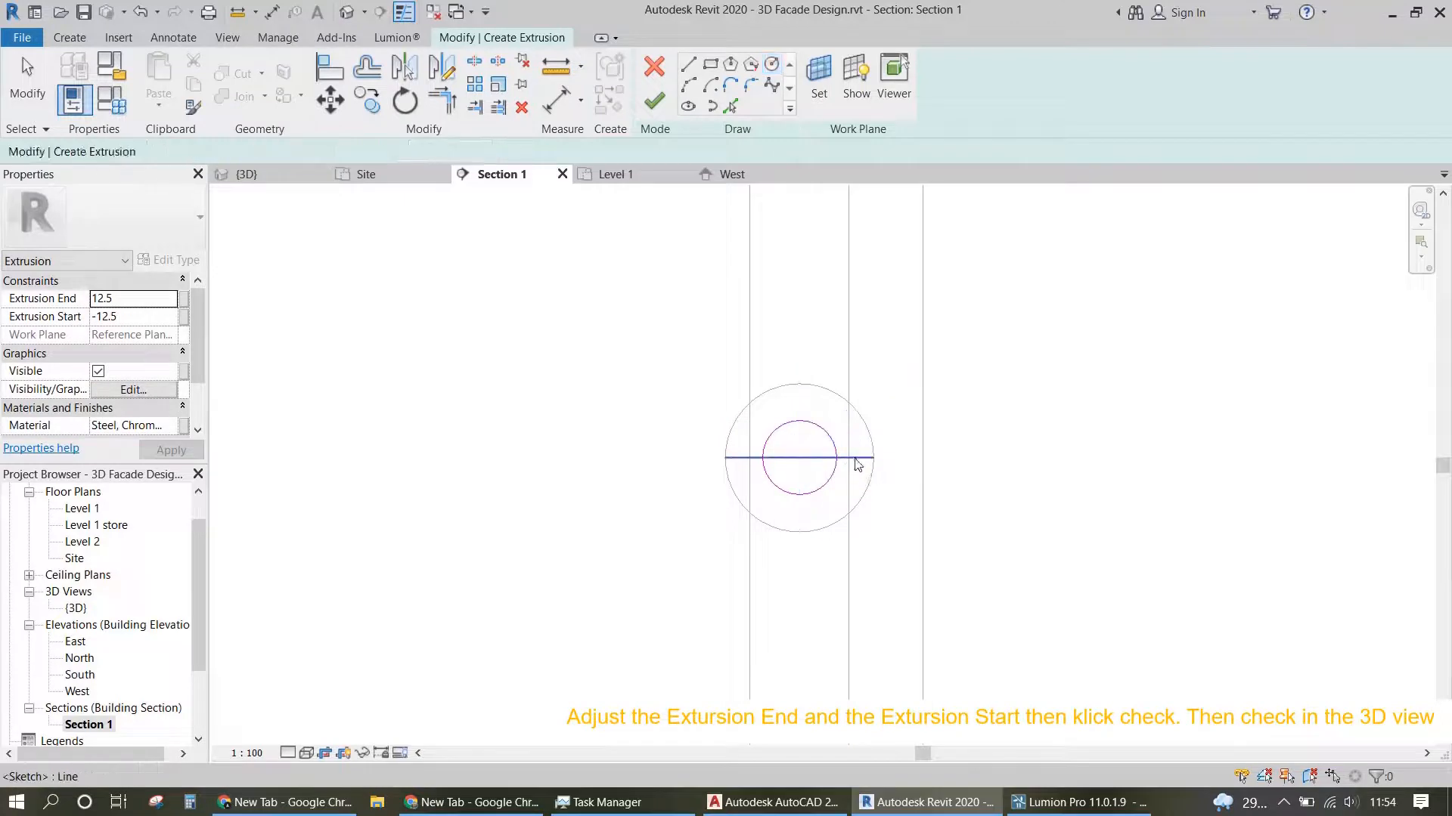
{"action": "left_click", "coordinate": [851, 456]}
{"action": "key", "text": "Escape"}
{"action": "scroll", "coordinate": [820, 456], "scroll_direction": "down", "scroll_amount": 5}
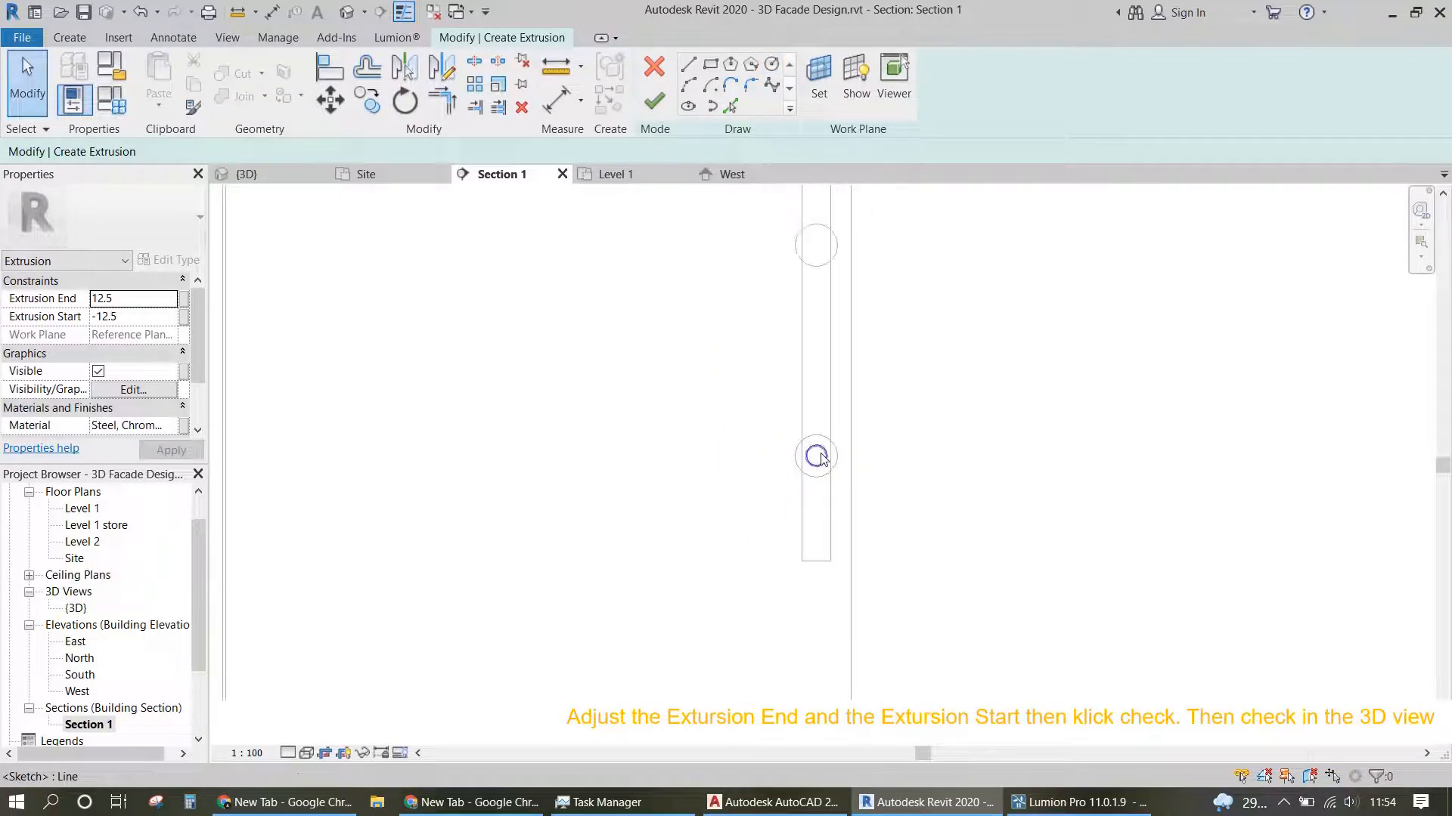
{"action": "left_click", "coordinate": [822, 457]}
{"action": "left_click", "coordinate": [439, 71]}
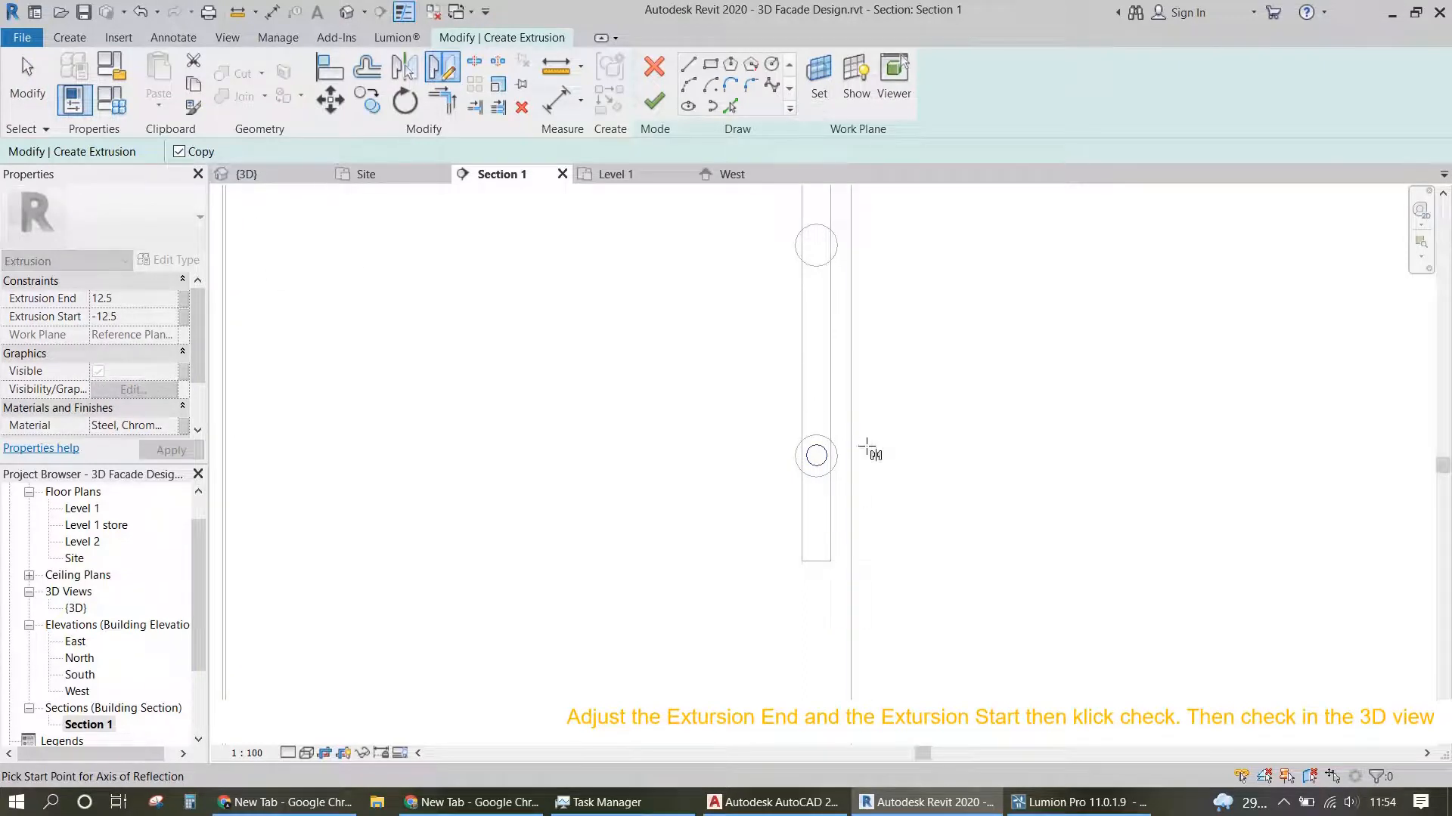
{"action": "scroll", "coordinate": [826, 327], "scroll_direction": "down", "scroll_amount": 3}
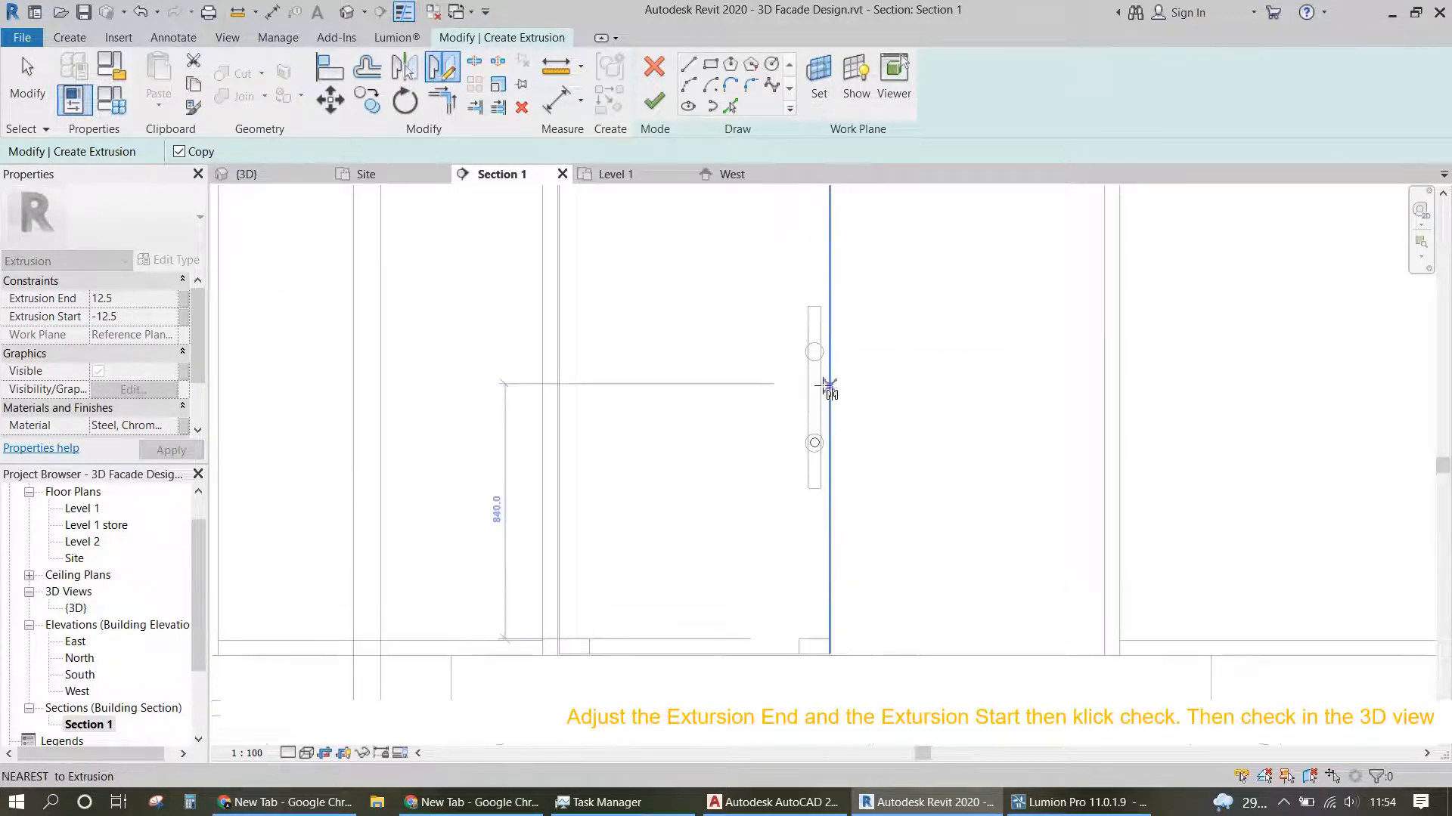
{"action": "left_click", "coordinate": [689, 73]}
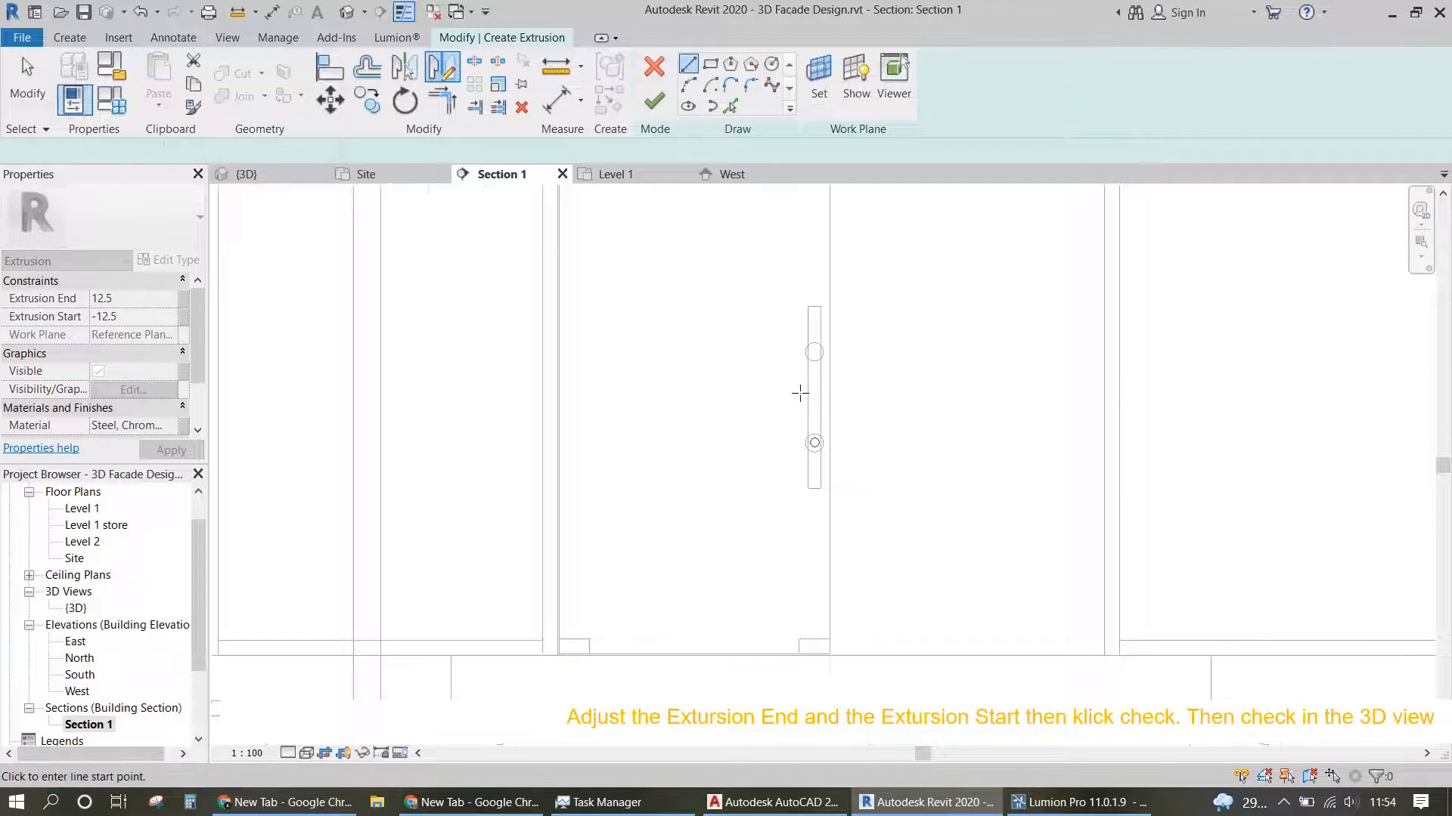
{"action": "scroll", "coordinate": [837, 443], "scroll_direction": "up", "scroll_amount": 3}
{"action": "key", "text": "Escape"}
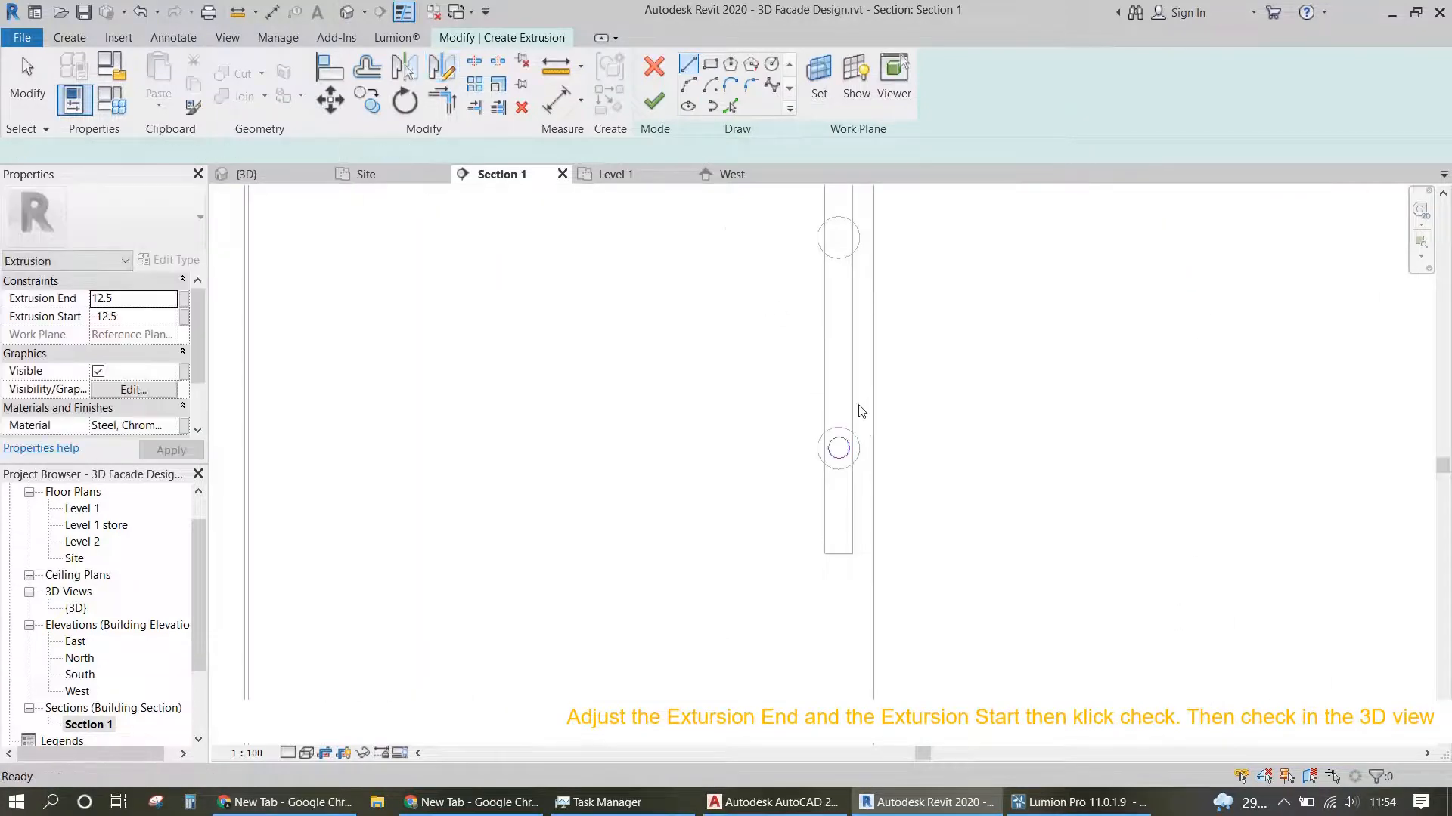
{"action": "scroll", "coordinate": [859, 408], "scroll_direction": "down", "scroll_amount": 2}
{"action": "key", "text": "Escape"}
Step: Sketch a 240 mm vertical guide line between the facing edges of the two circular accessories
{"action": "left_click", "coordinate": [687, 70]}
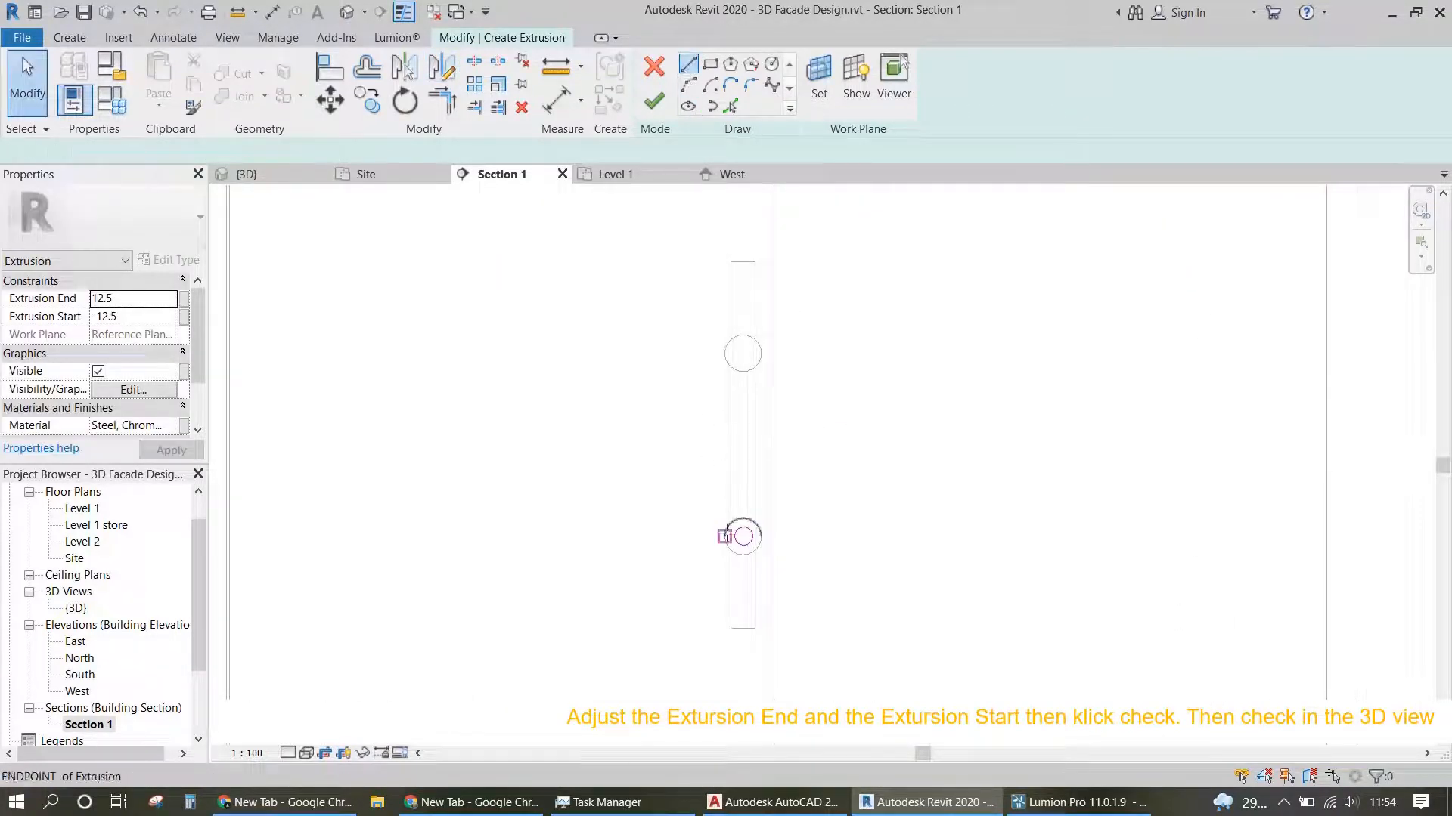
{"action": "left_click", "coordinate": [743, 536]}
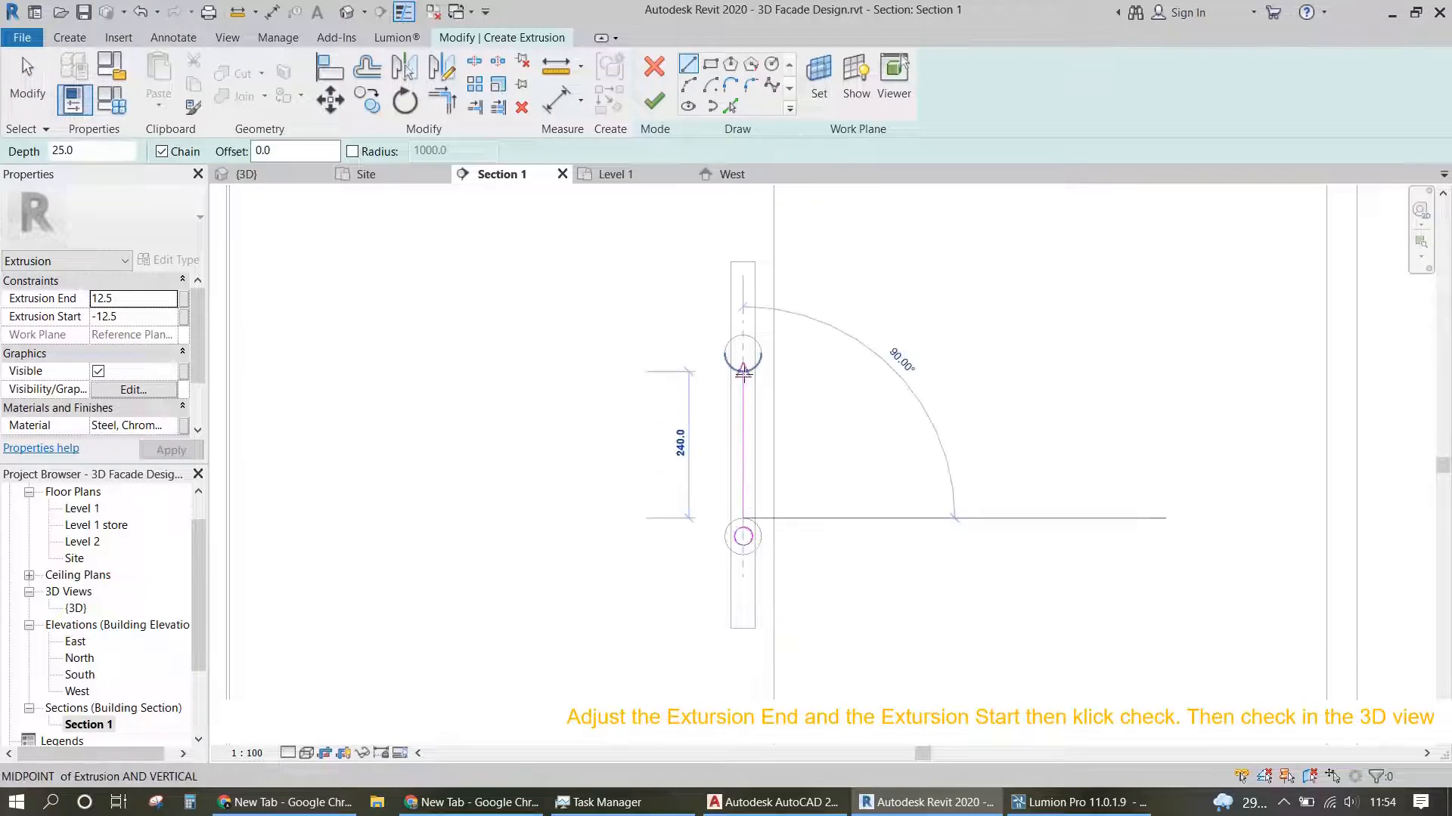
{"action": "left_click", "coordinate": [743, 370]}
{"action": "key", "text": "Escape"}
{"action": "key", "text": "Escape"}
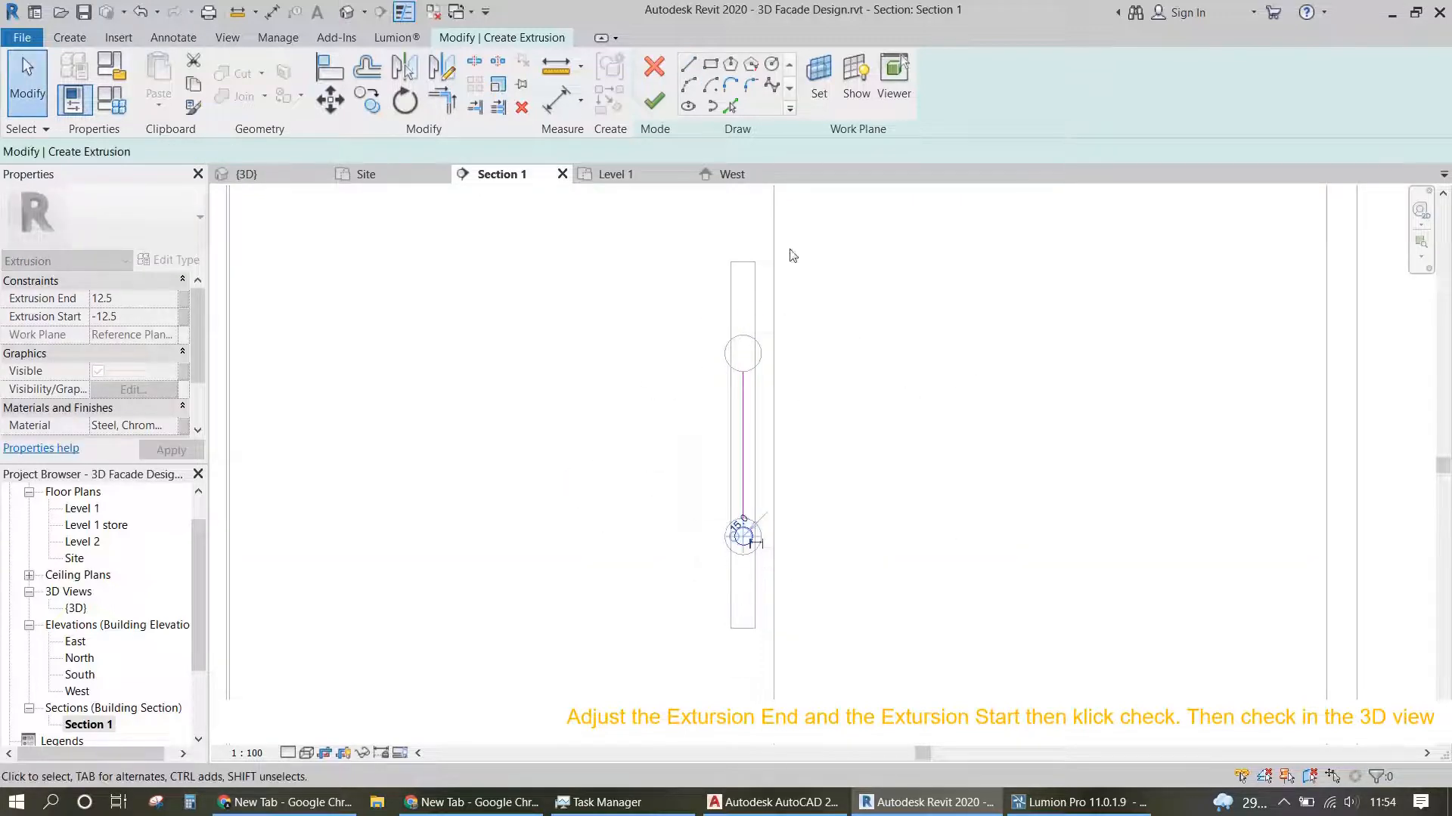
Step: Mirror the 15 mm radius circle to the upper accessory about the guide line's midpoint, then delete the guide line
{"action": "left_click", "coordinate": [742, 527]}
{"action": "left_click", "coordinate": [446, 78]}
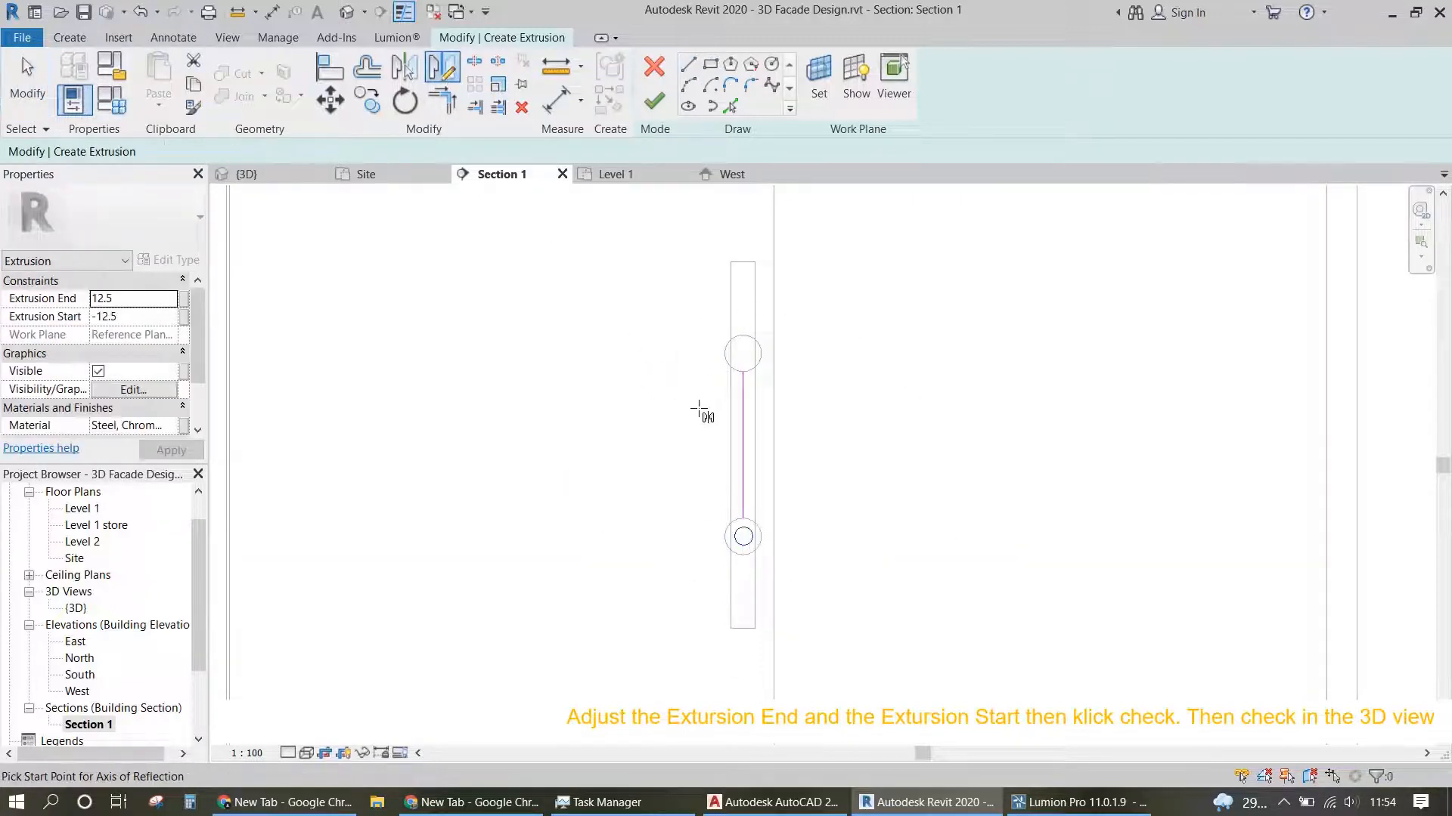
{"action": "left_click", "coordinate": [743, 445]}
{"action": "left_click", "coordinate": [803, 446]}
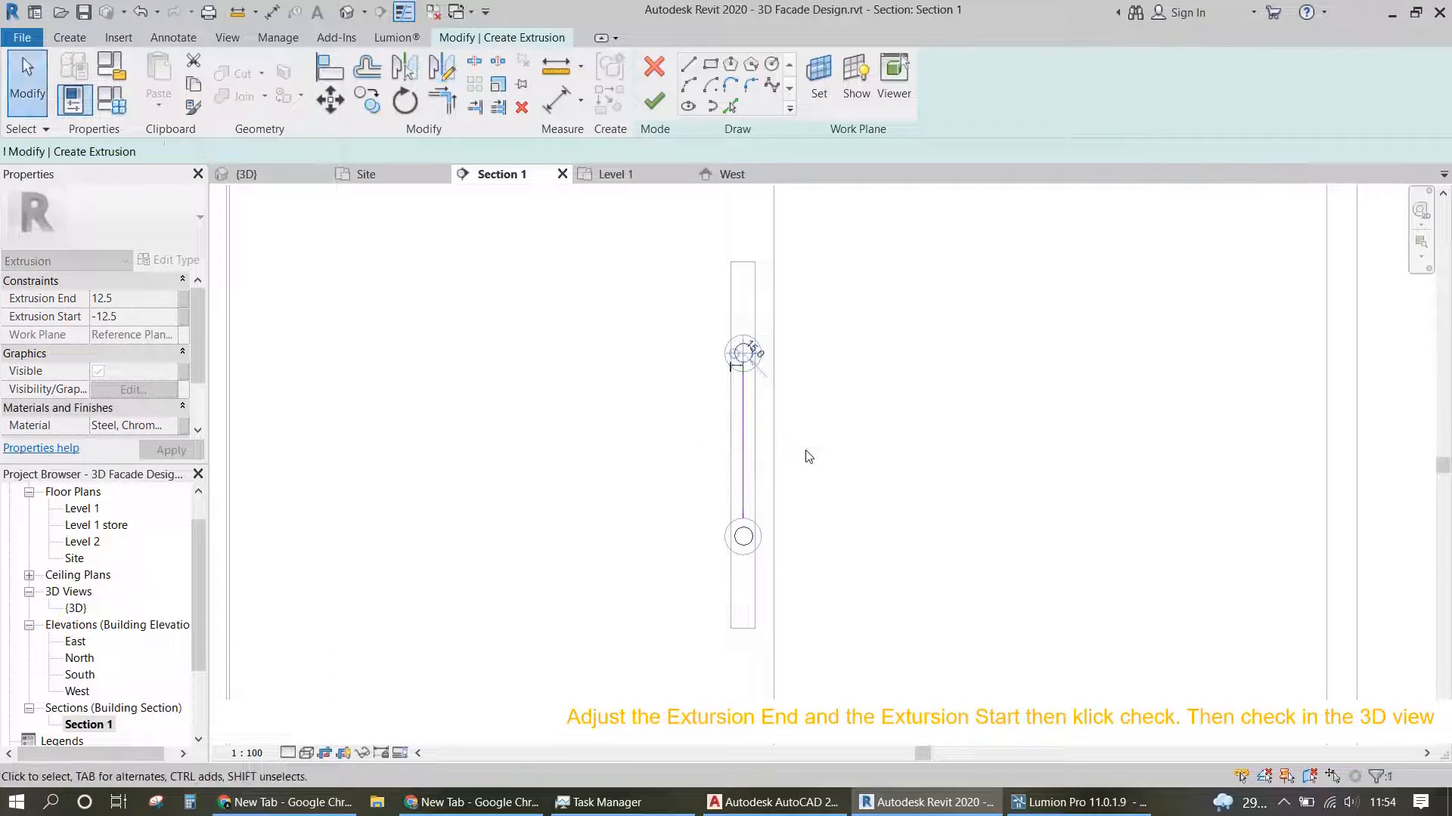
{"action": "left_click", "coordinate": [745, 415]}
{"action": "key", "text": "Delete"}
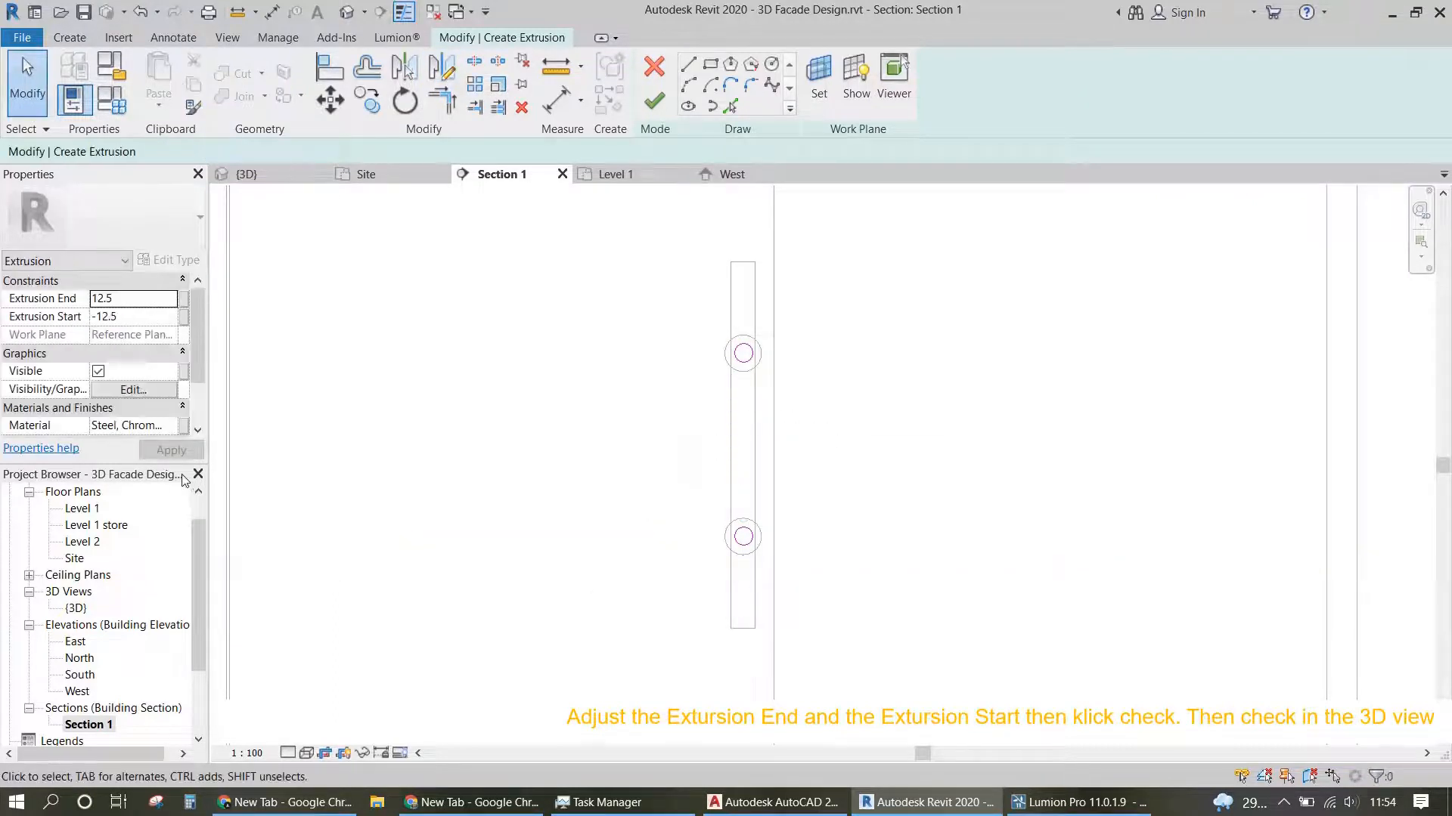
Step: Set the extrusion of the two small circles to start at -50 mm and end at 50 mm, and finish it
{"action": "left_click", "coordinate": [125, 319]}
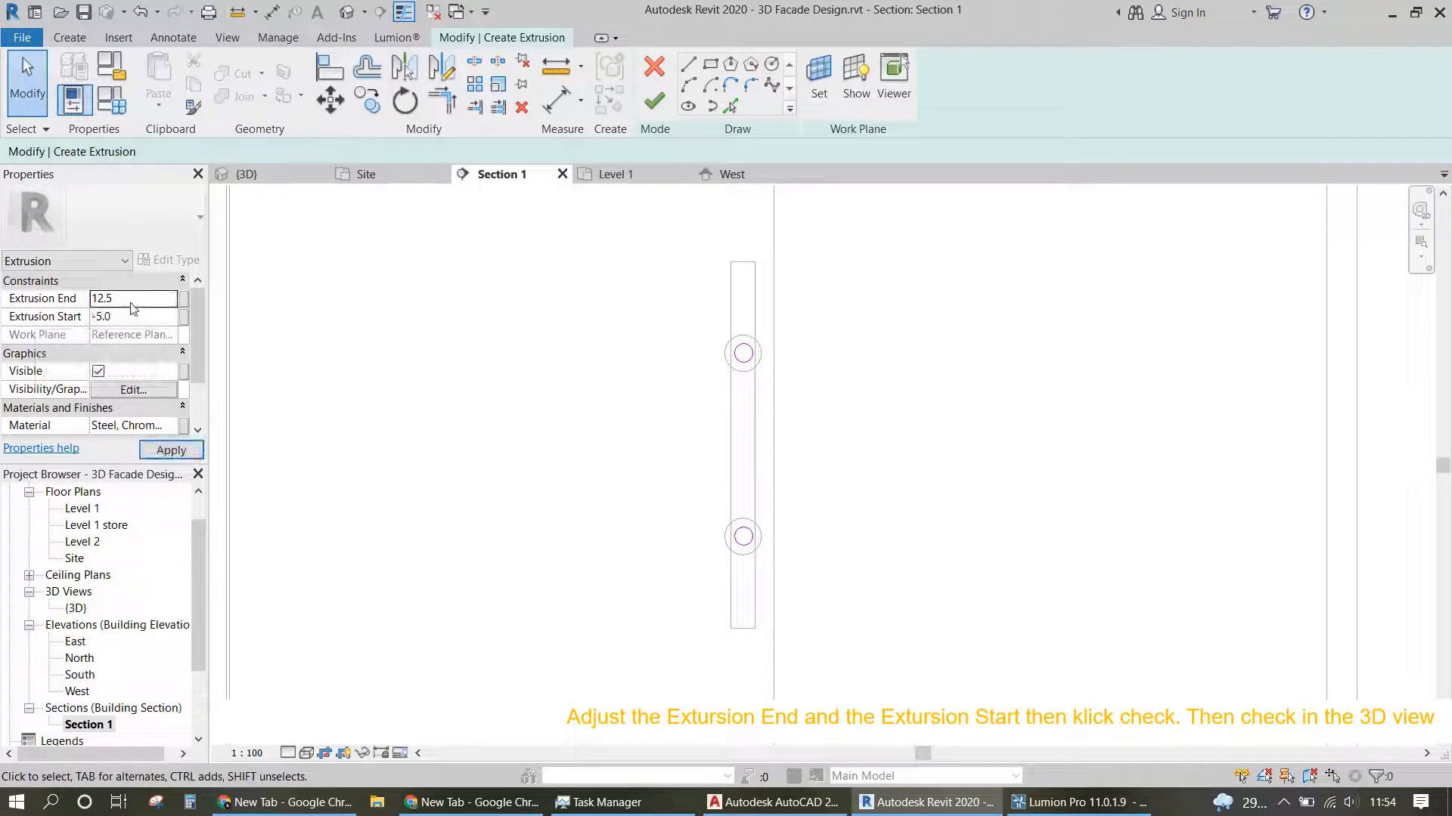
{"action": "key", "text": "Return"}
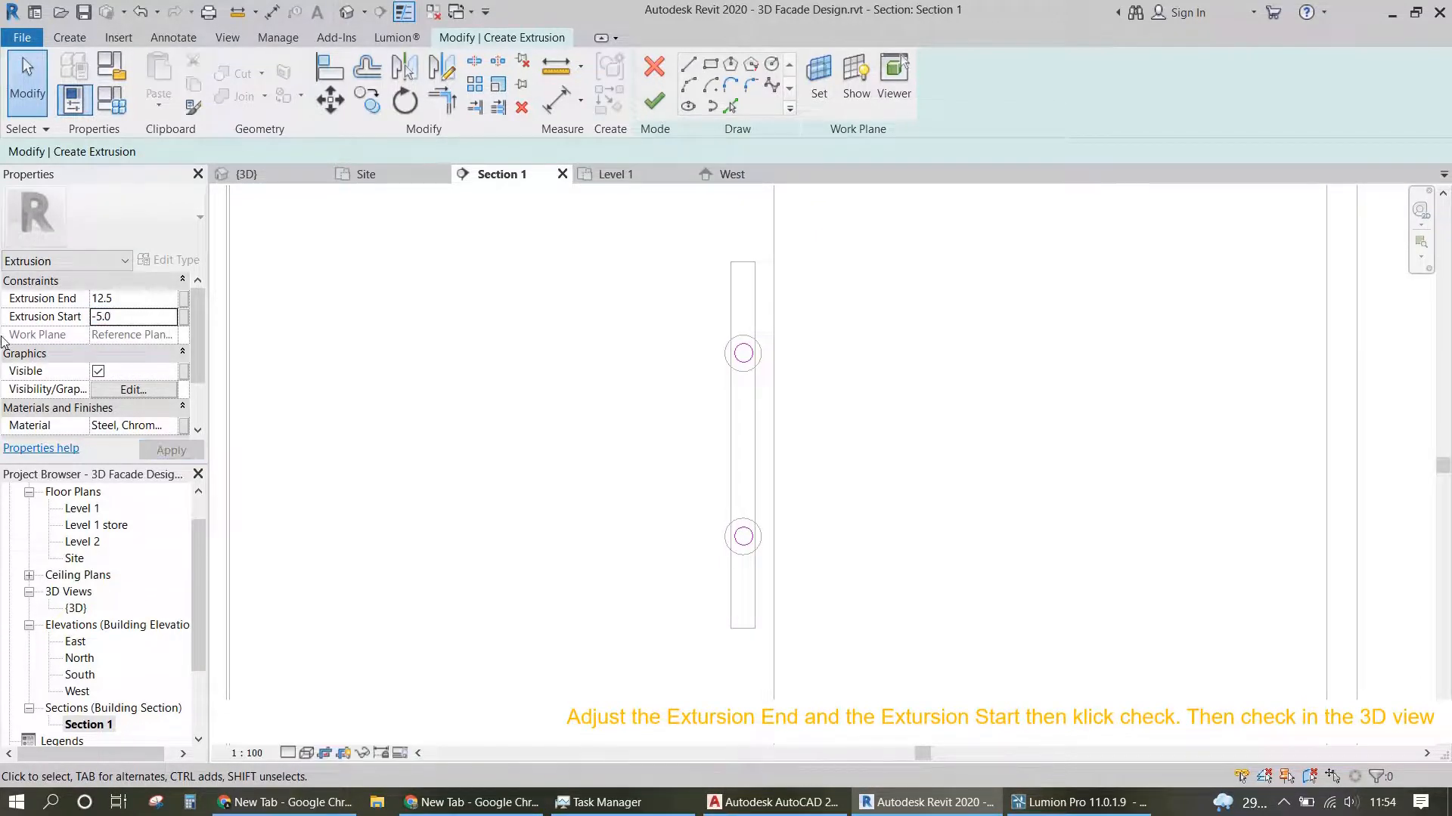
{"action": "left_click", "coordinate": [139, 317]}
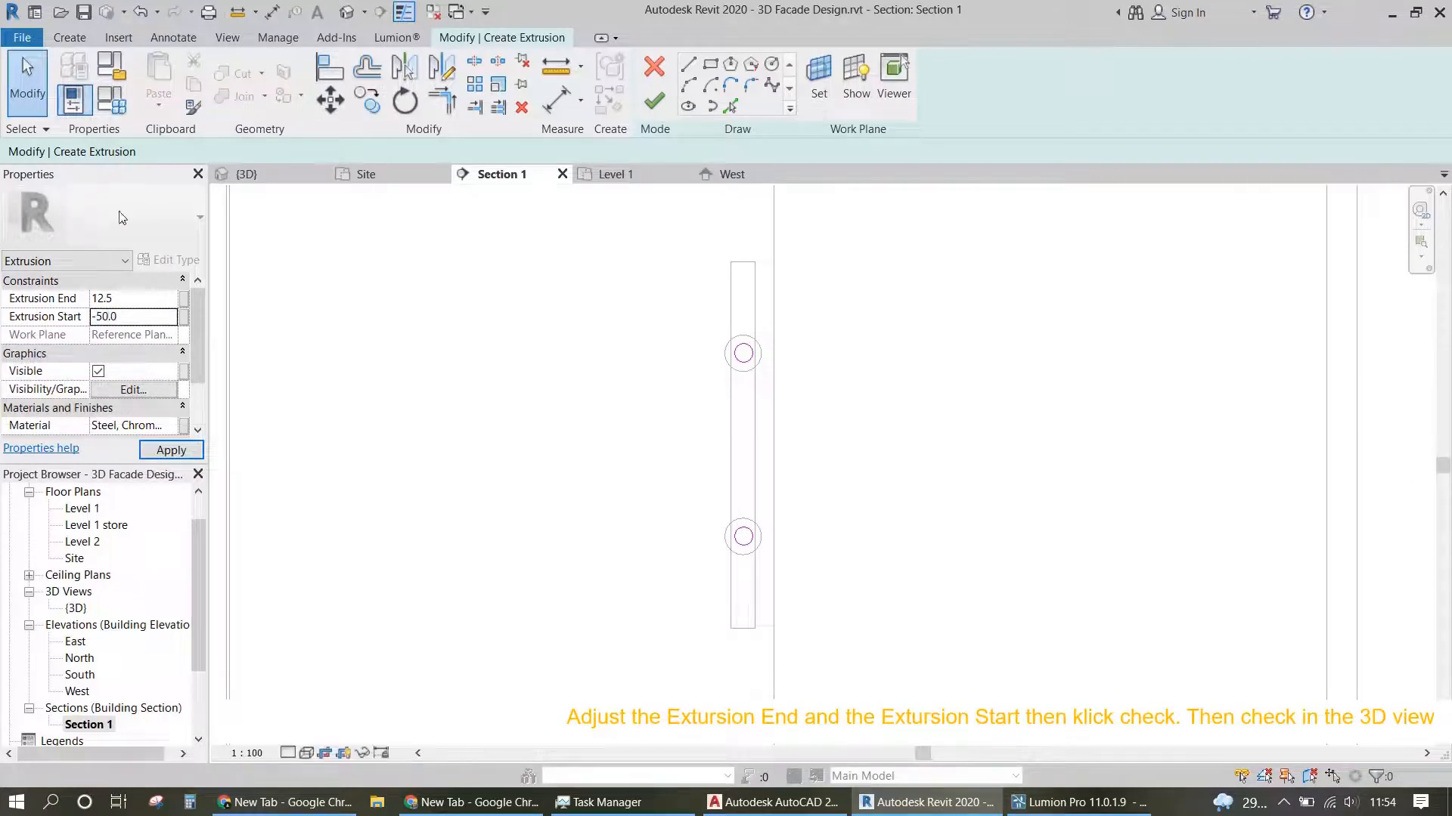
{"action": "left_click", "coordinate": [138, 300]}
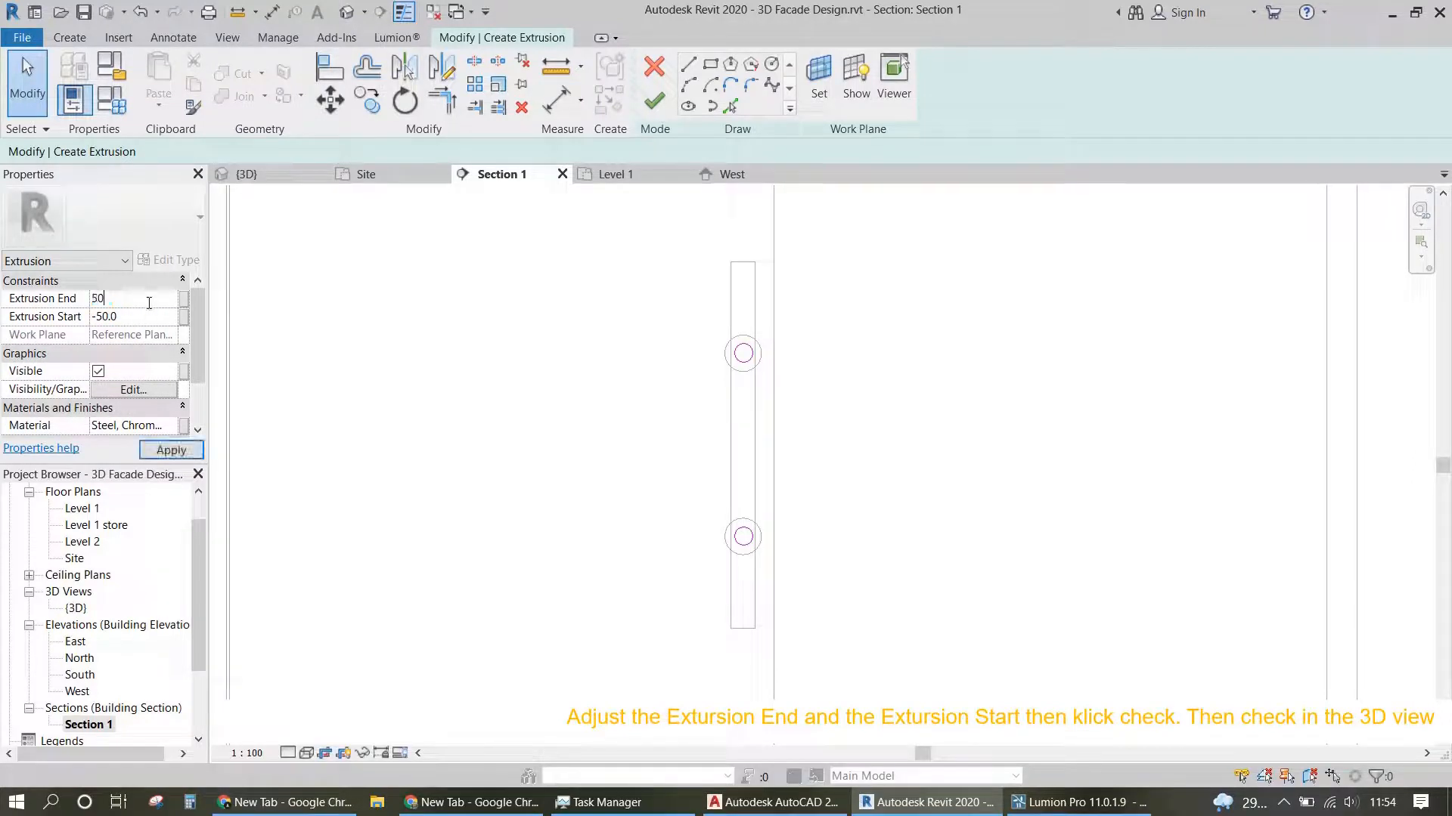
{"action": "left_click", "coordinate": [171, 451]}
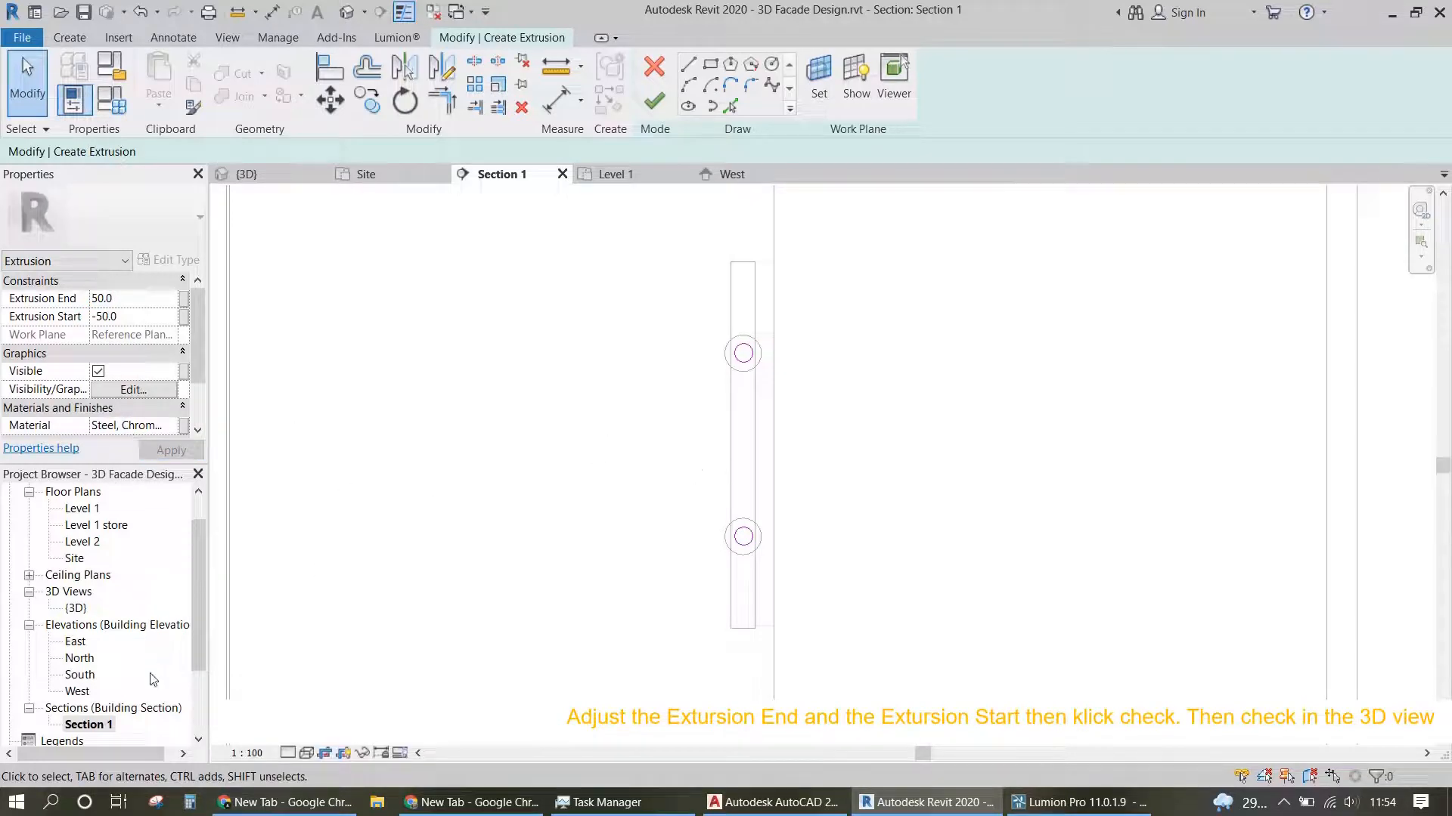
{"action": "left_click", "coordinate": [654, 102]}
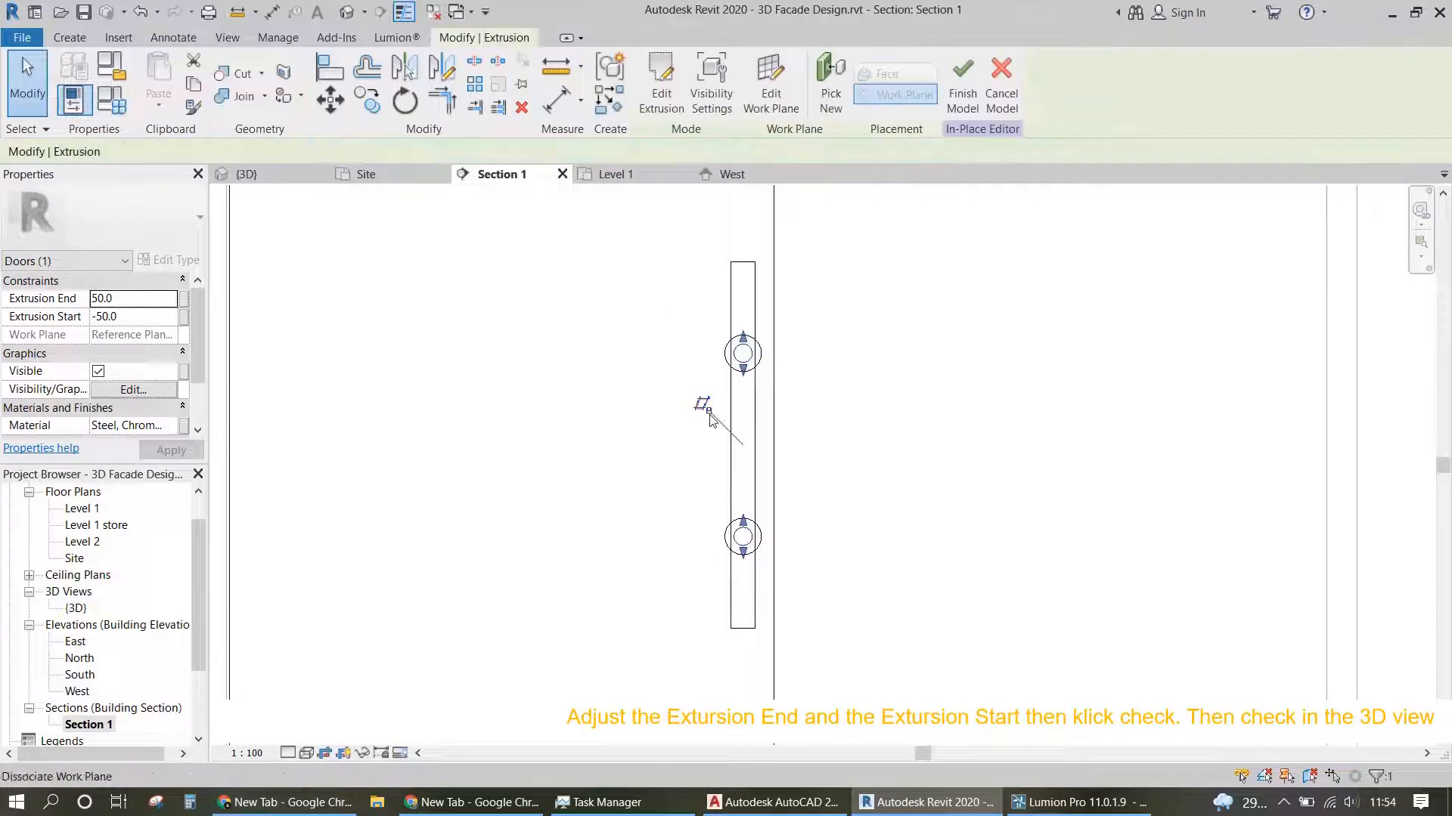
Step: Examine how the connecting rods meet the handle bars and accessories in the 3D view and the Site plan
{"action": "double_click", "coordinate": [76, 609]}
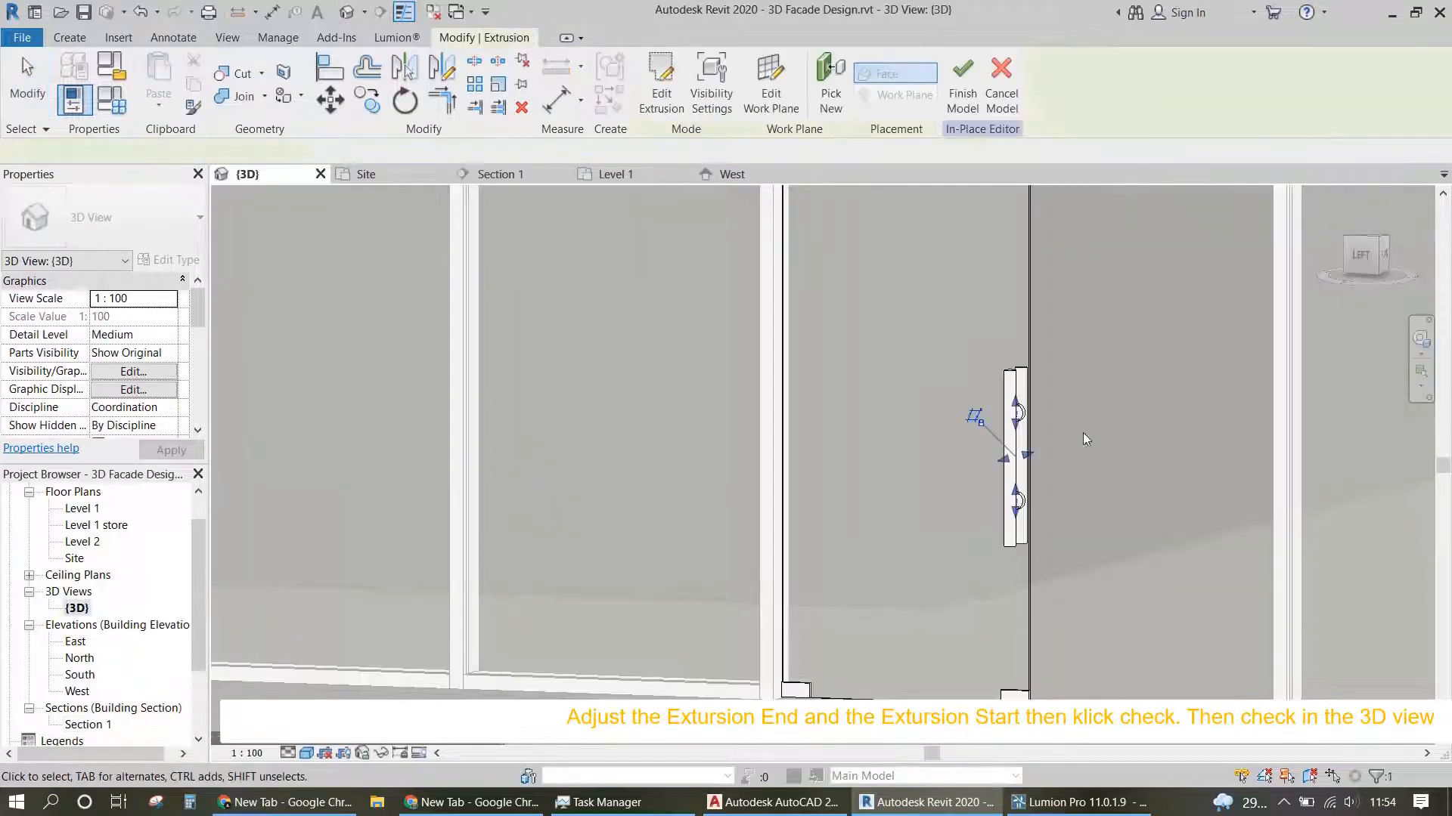
{"action": "scroll", "coordinate": [1057, 416], "scroll_direction": "up", "scroll_amount": 6}
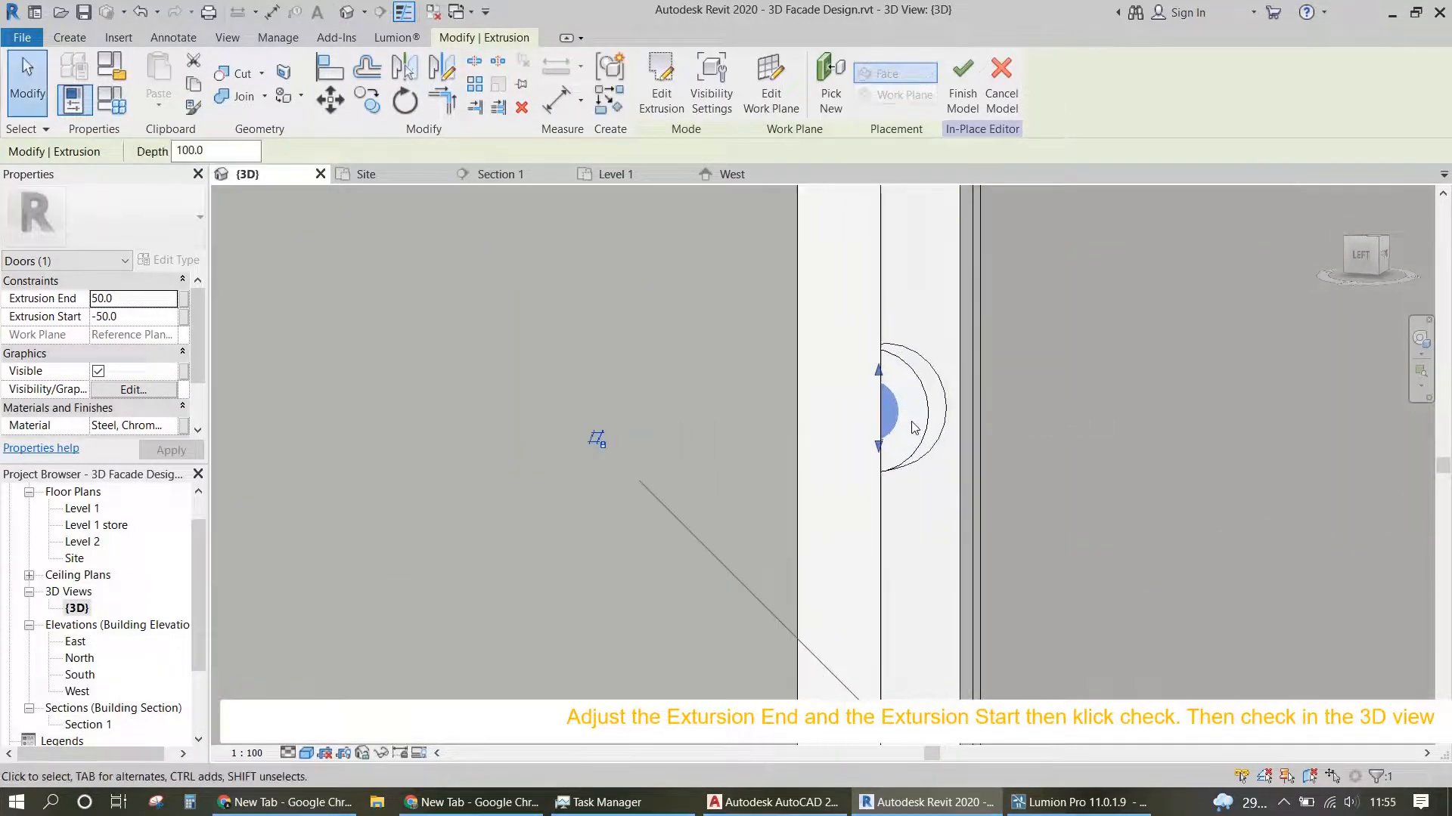
{"action": "double_click", "coordinate": [74, 558]}
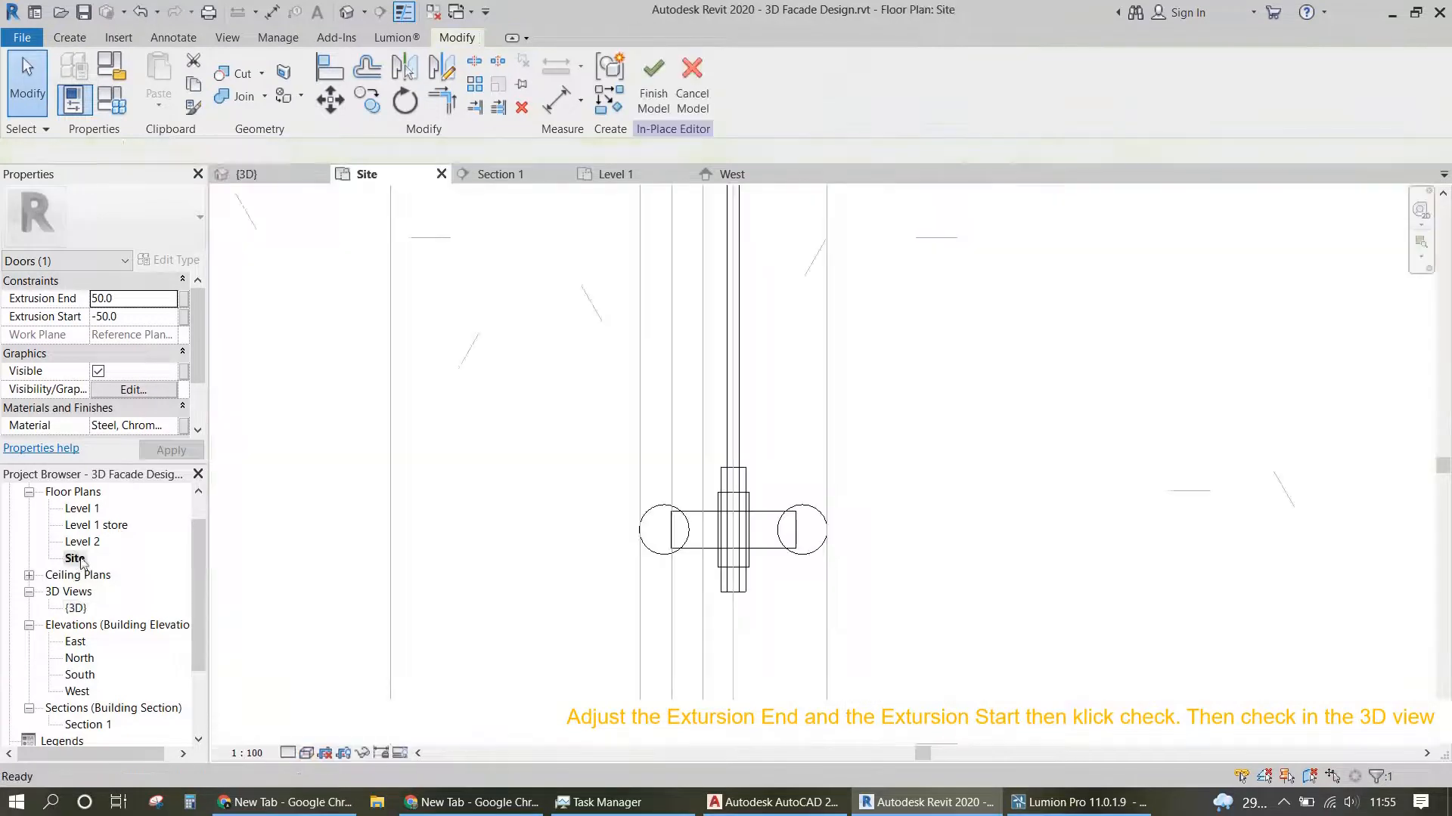
{"action": "scroll", "coordinate": [652, 495], "scroll_direction": "up", "scroll_amount": 4}
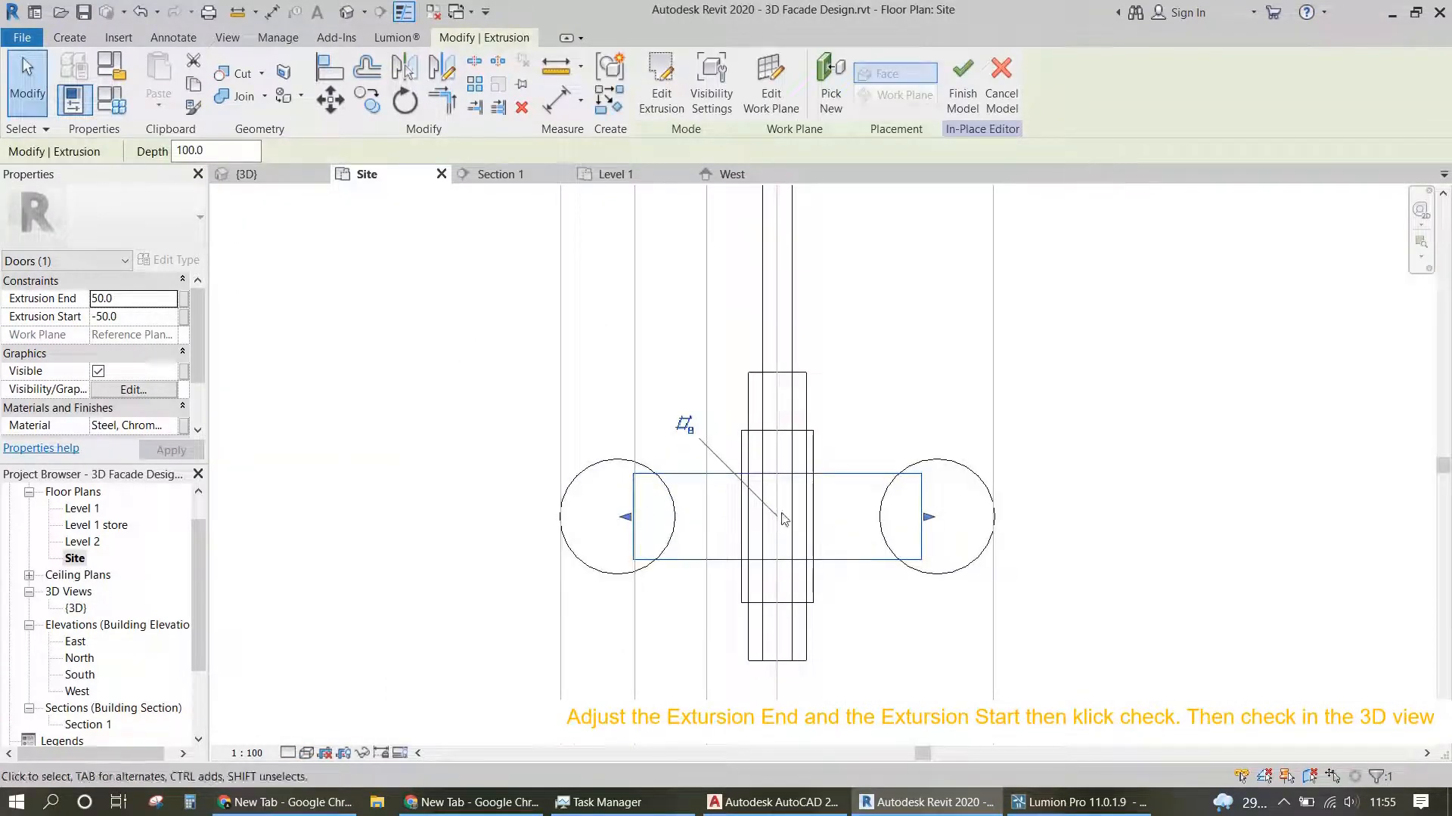
{"action": "scroll", "coordinate": [770, 520], "scroll_direction": "down", "scroll_amount": 5}
{"action": "scroll", "coordinate": [796, 555], "scroll_direction": "up", "scroll_amount": 2}
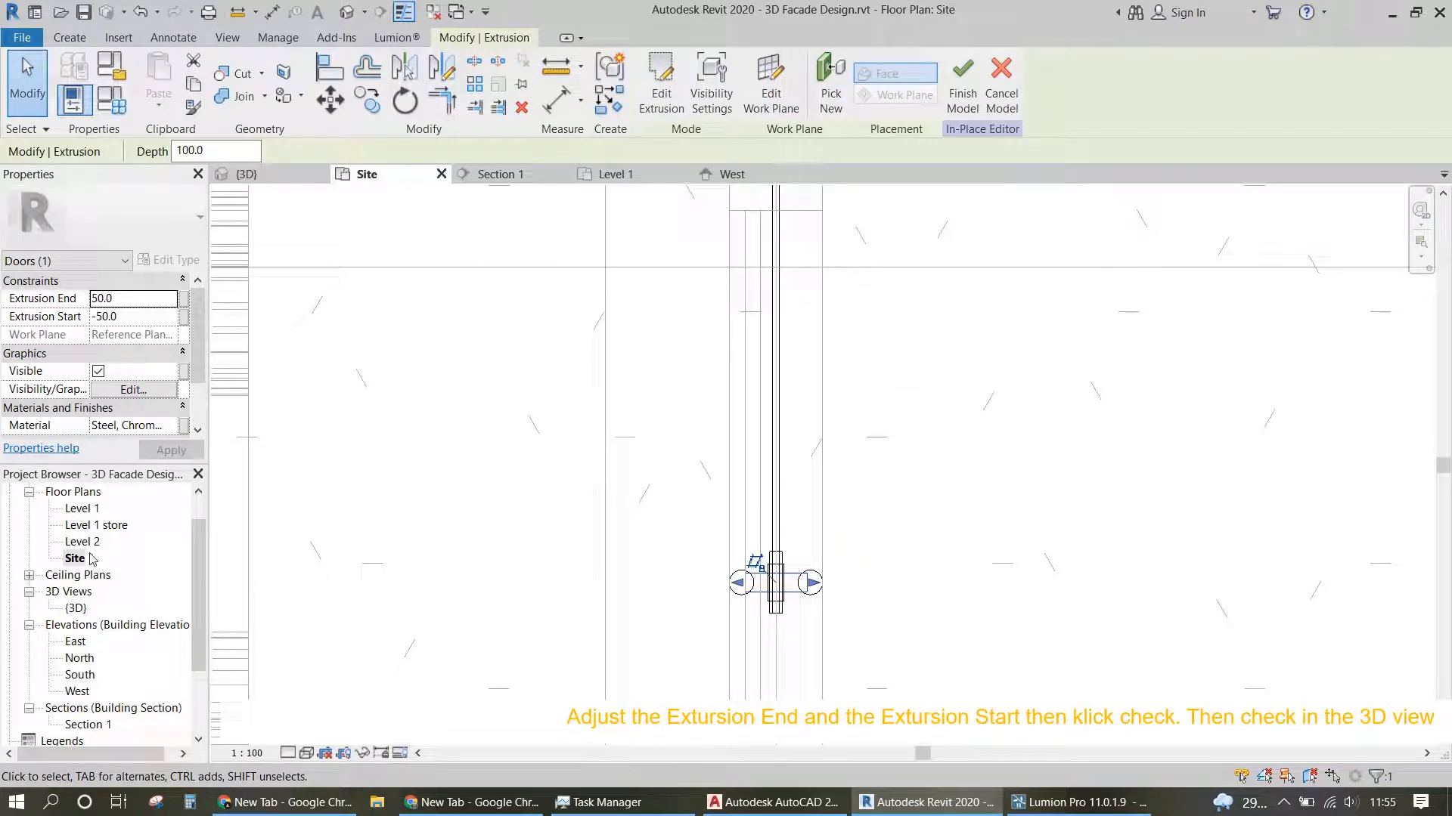
{"action": "double_click", "coordinate": [76, 609]}
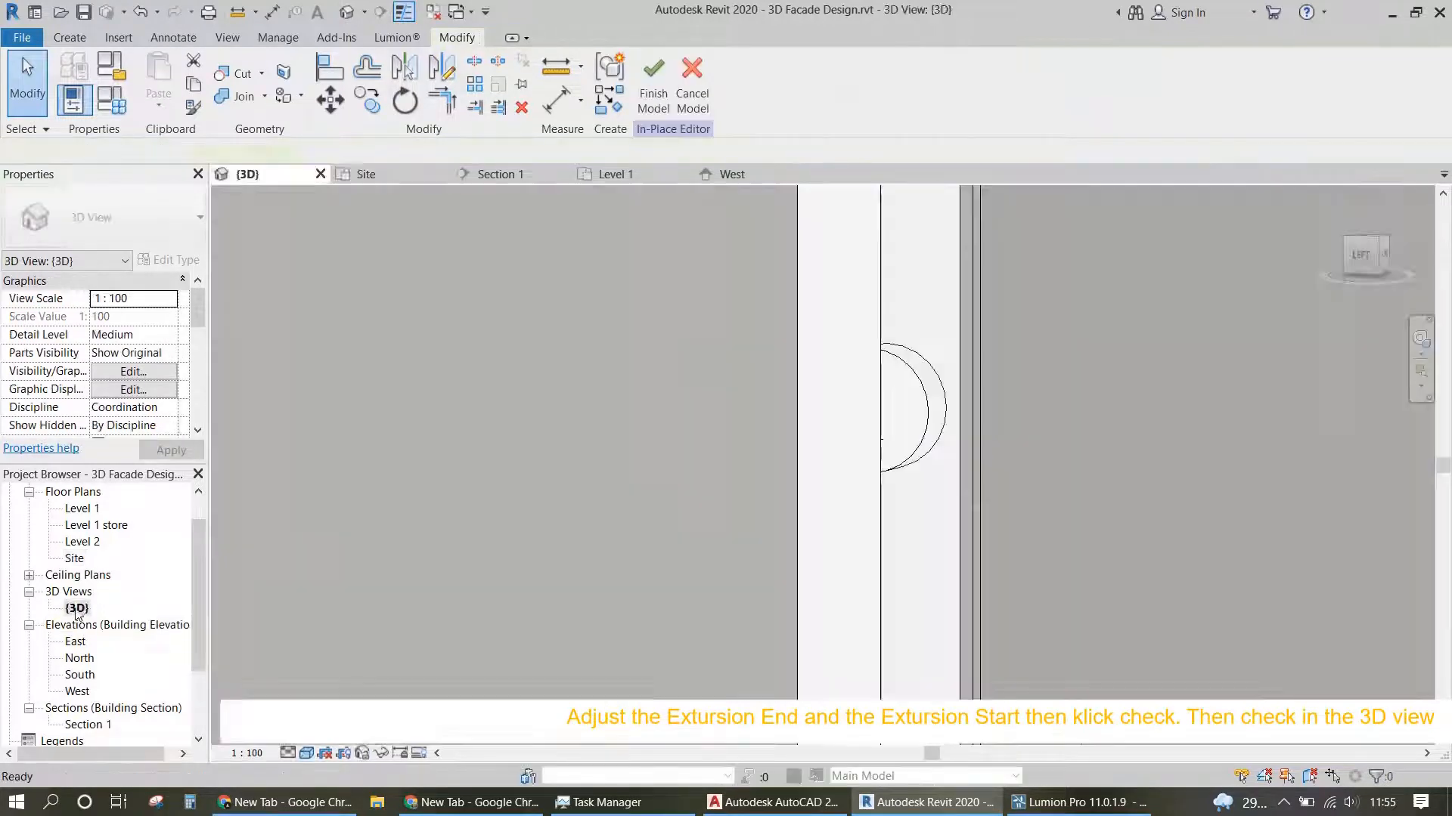
{"action": "scroll", "coordinate": [715, 569], "scroll_direction": "down", "scroll_amount": 3}
{"action": "scroll", "coordinate": [745, 492], "scroll_direction": "down", "scroll_amount": 3}
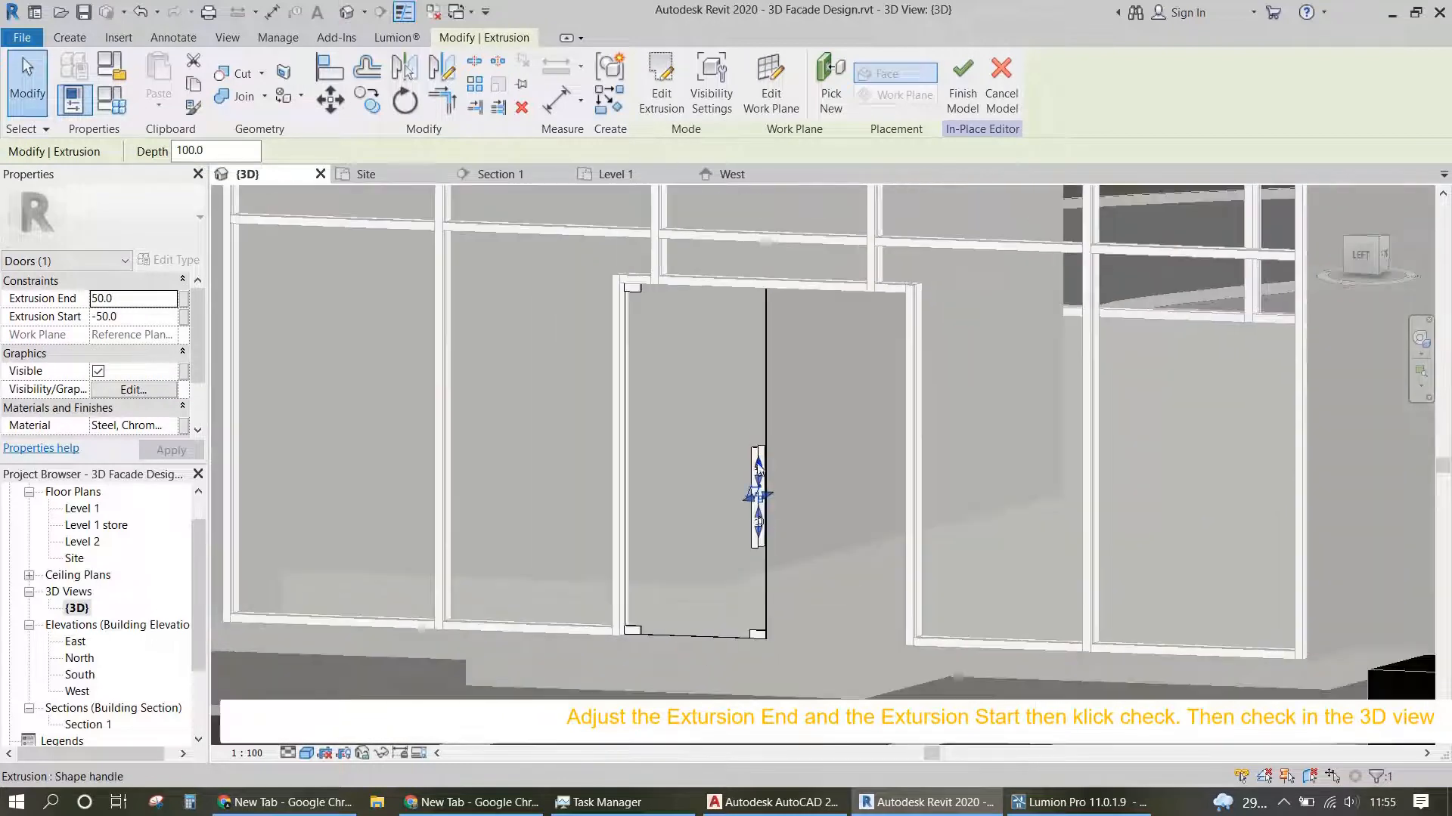
Step: Finish the in-place door model and, in Section 1, mirror a copy of the leaf about the entrance opening's vertical centre axis
{"action": "left_click", "coordinate": [835, 517]}
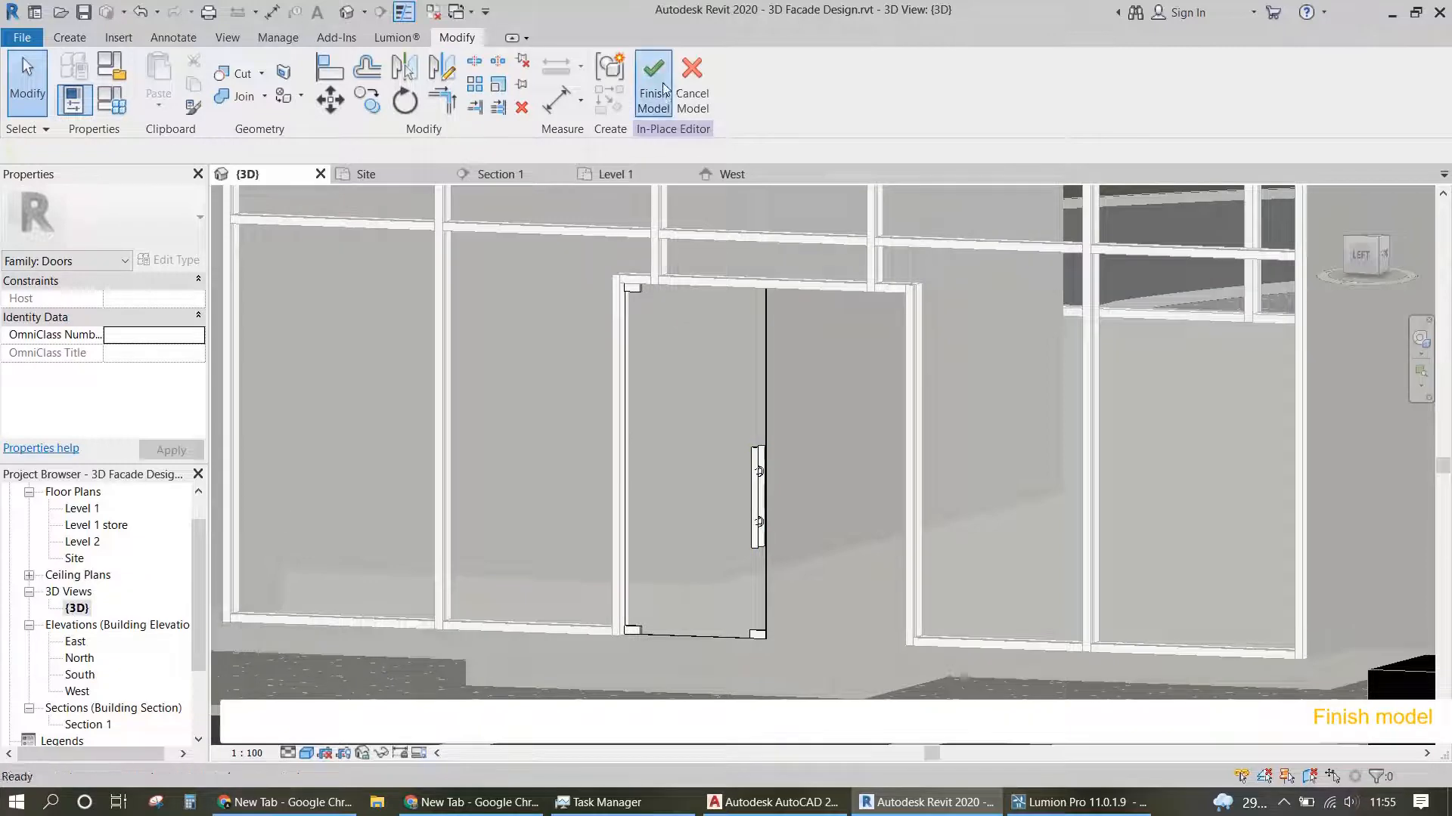
{"action": "left_click", "coordinate": [764, 398]}
{"action": "double_click", "coordinate": [92, 725]}
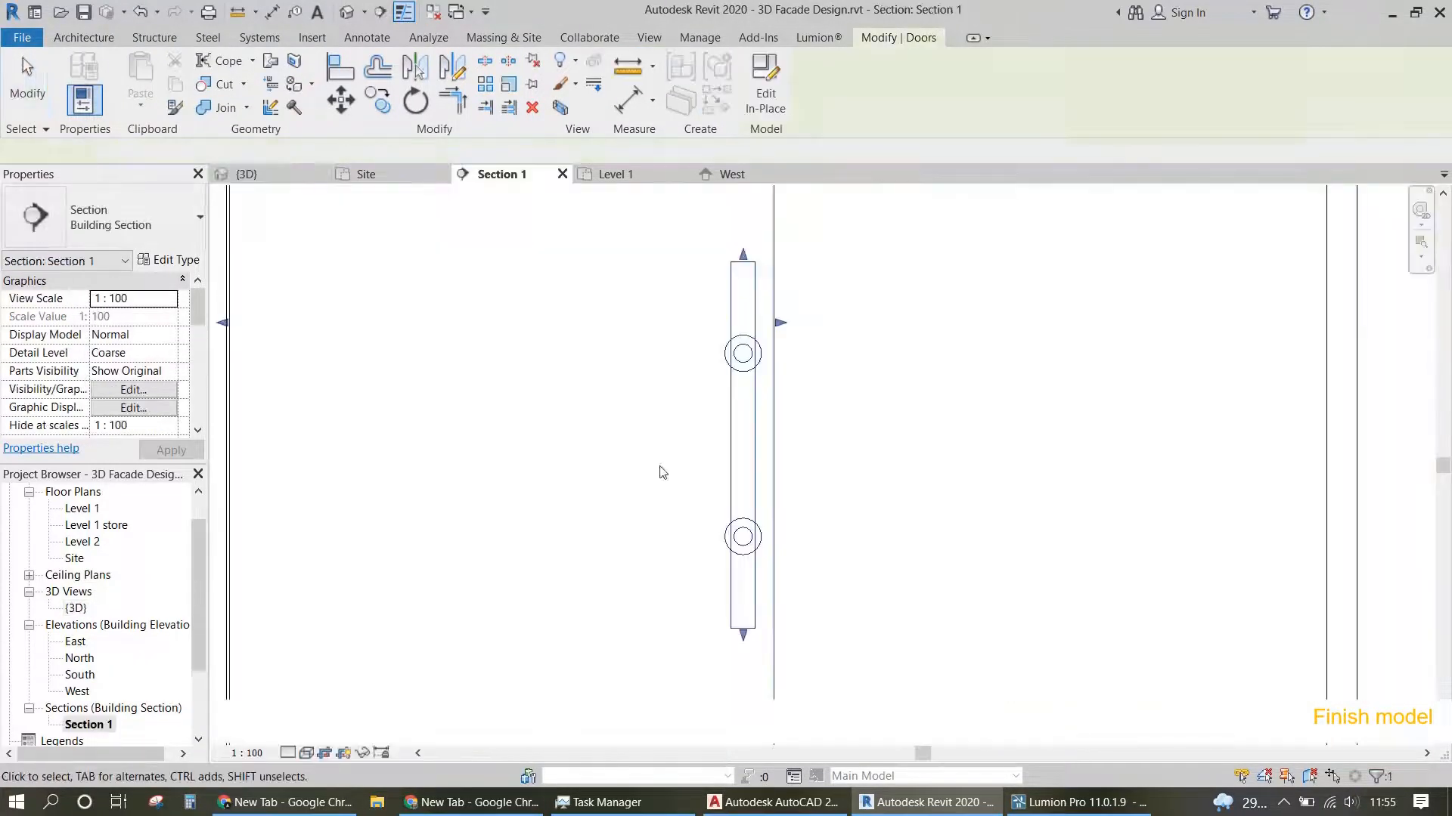
{"action": "scroll", "coordinate": [738, 437], "scroll_direction": "down", "scroll_amount": 3}
{"action": "scroll", "coordinate": [733, 436], "scroll_direction": "down", "scroll_amount": 5}
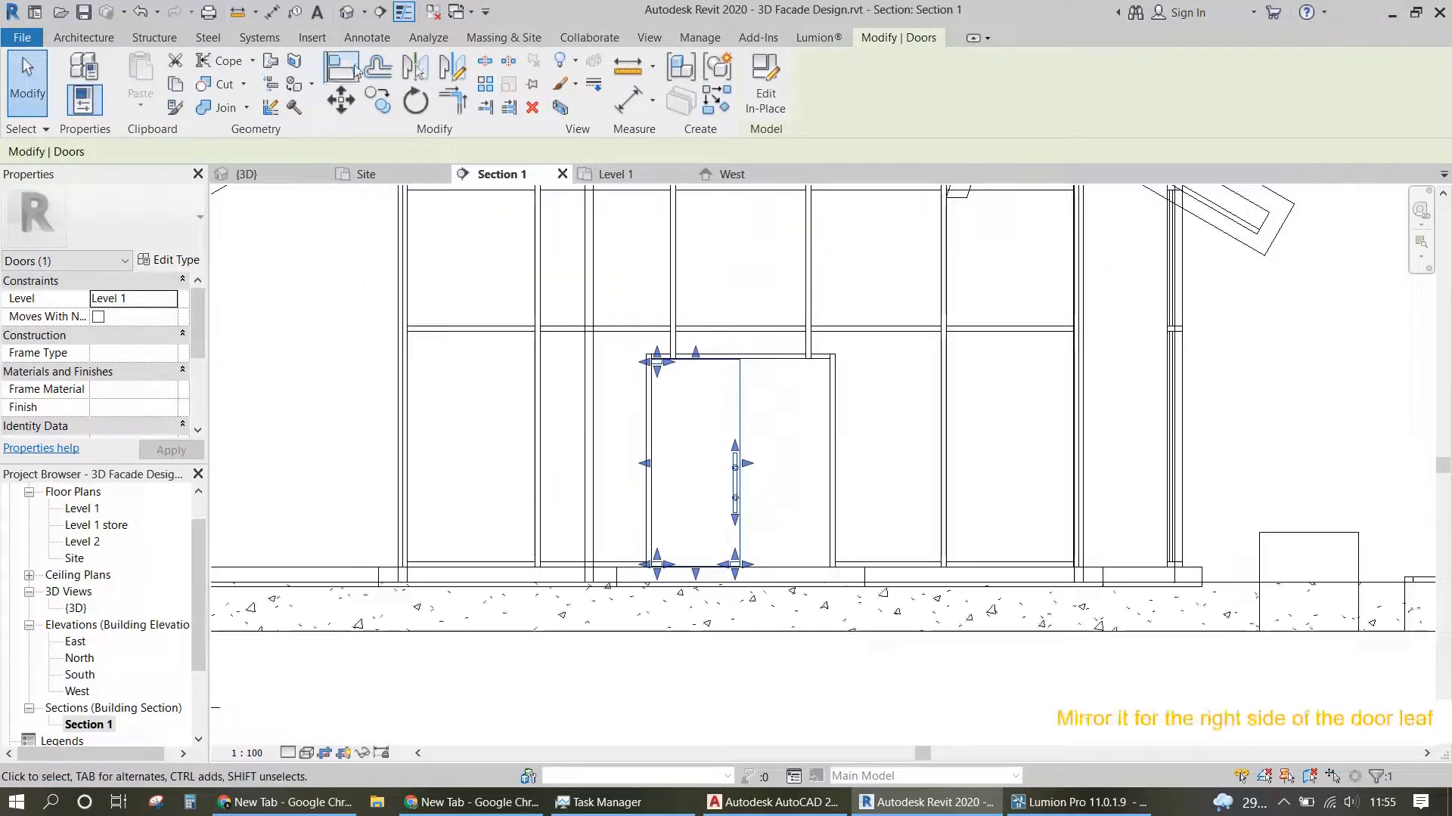
{"action": "left_click", "coordinate": [446, 69]}
{"action": "scroll", "coordinate": [763, 382], "scroll_direction": "up", "scroll_amount": 6}
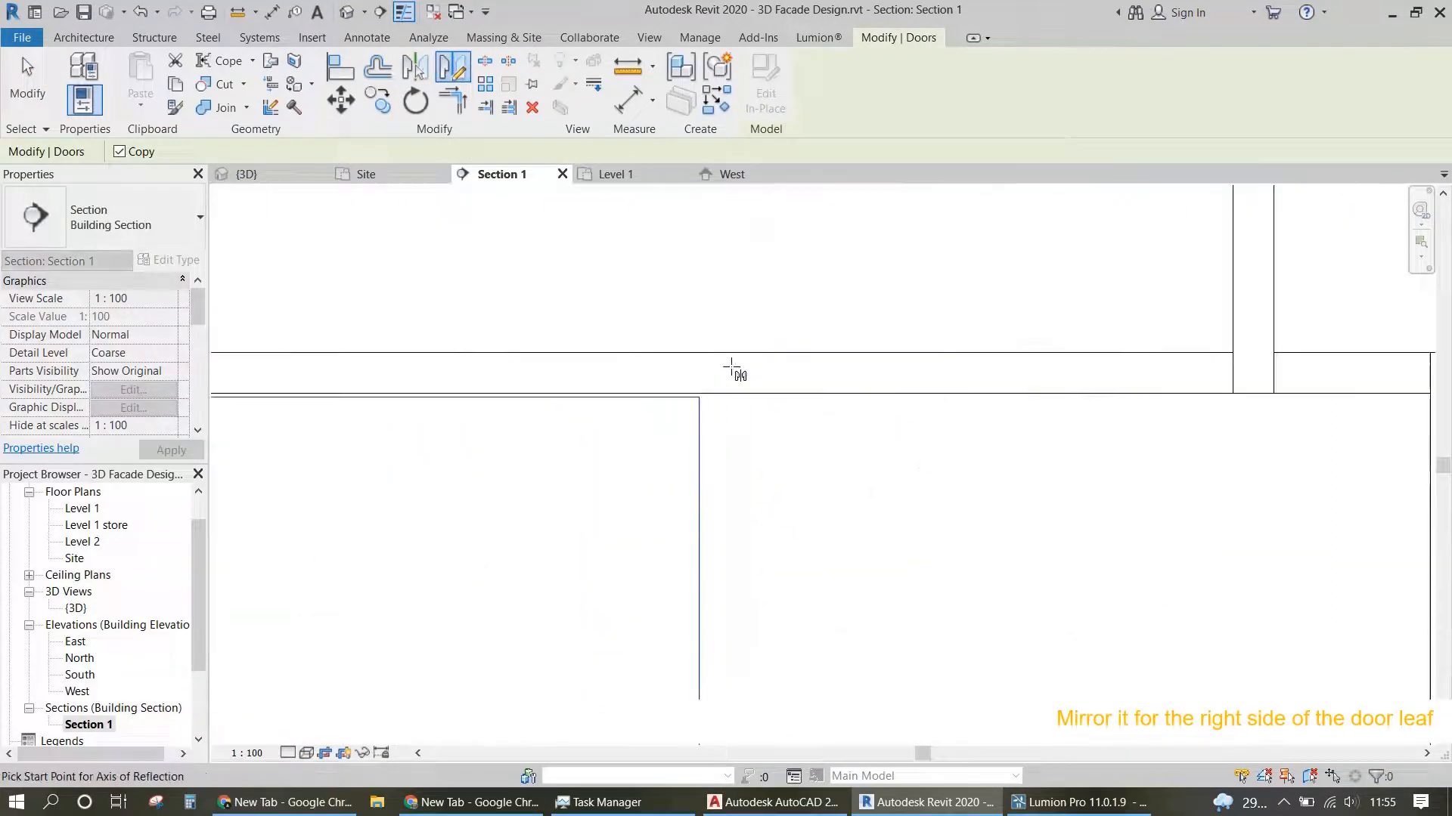
{"action": "left_click", "coordinate": [708, 356]}
{"action": "left_click", "coordinate": [703, 313]}
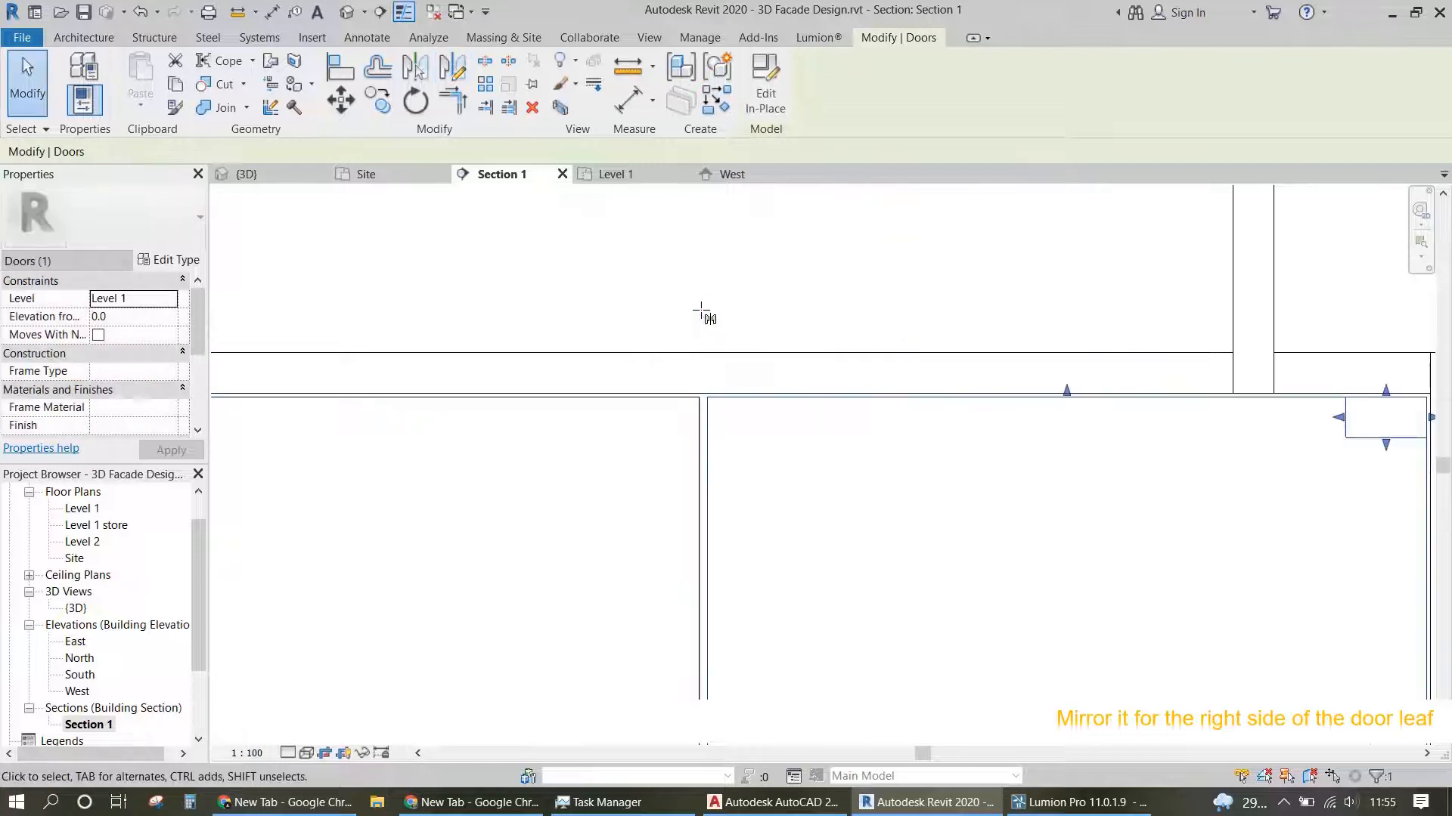
{"action": "scroll", "coordinate": [717, 347], "scroll_direction": "down", "scroll_amount": 3}
{"action": "scroll", "coordinate": [716, 347], "scroll_direction": "down", "scroll_amount": 4}
{"action": "key", "text": "Escape"}
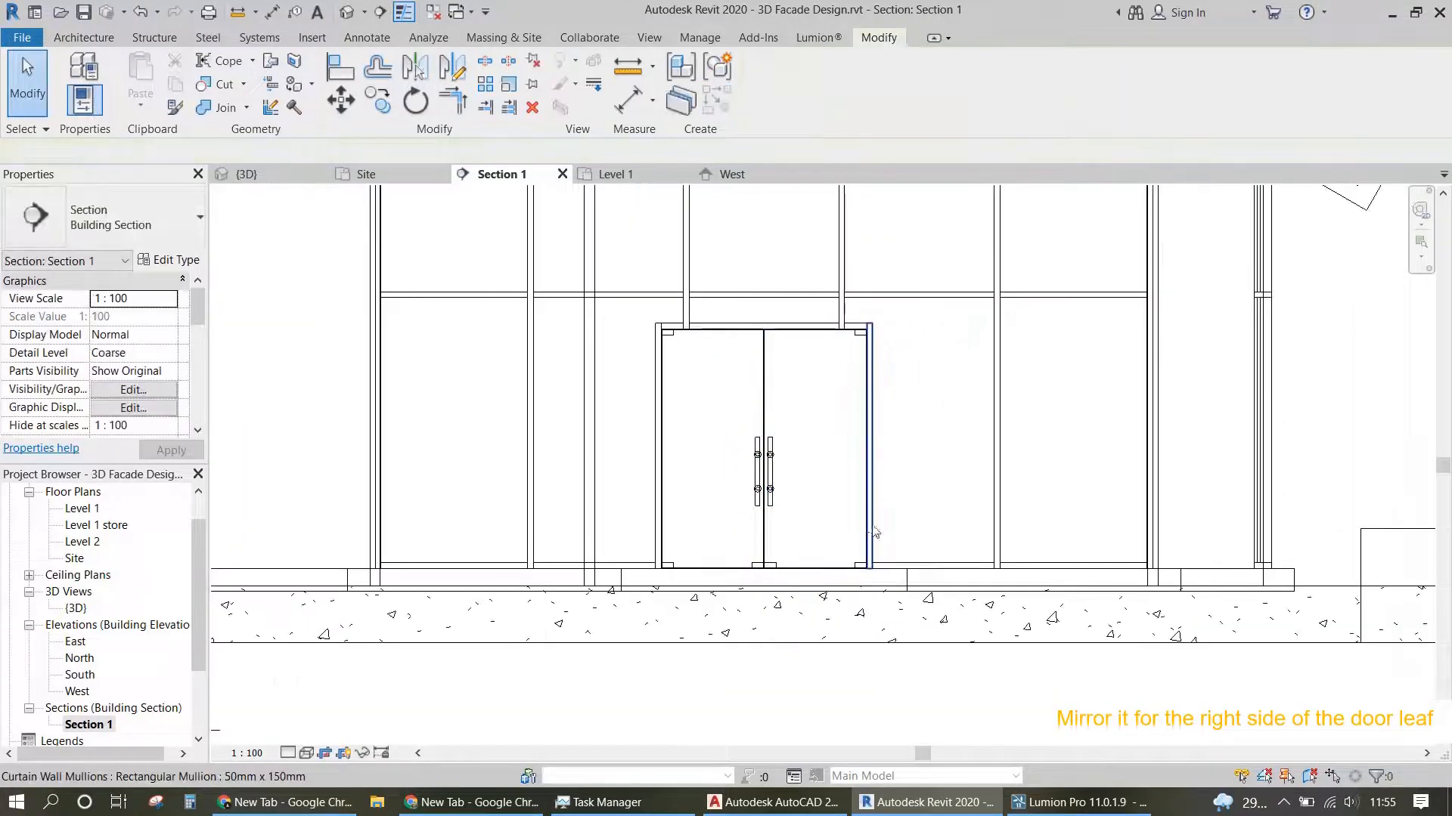
Step: Open the default 3D view and inspect the mirrored double glass door in the curtain wall entrance
{"action": "left_click", "coordinate": [75, 609]}
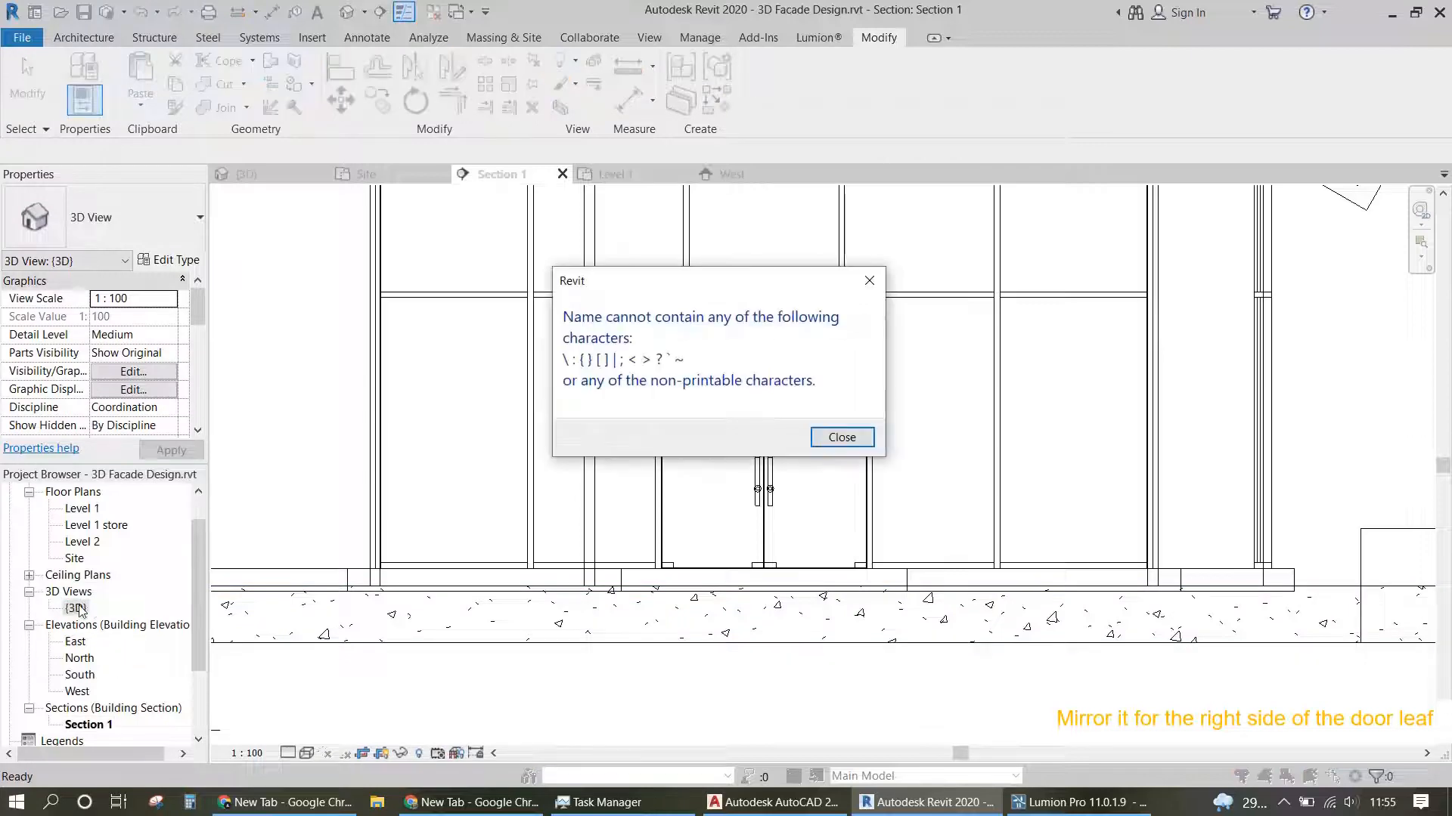
{"action": "key", "text": "Return"}
{"action": "double_click", "coordinate": [76, 608]}
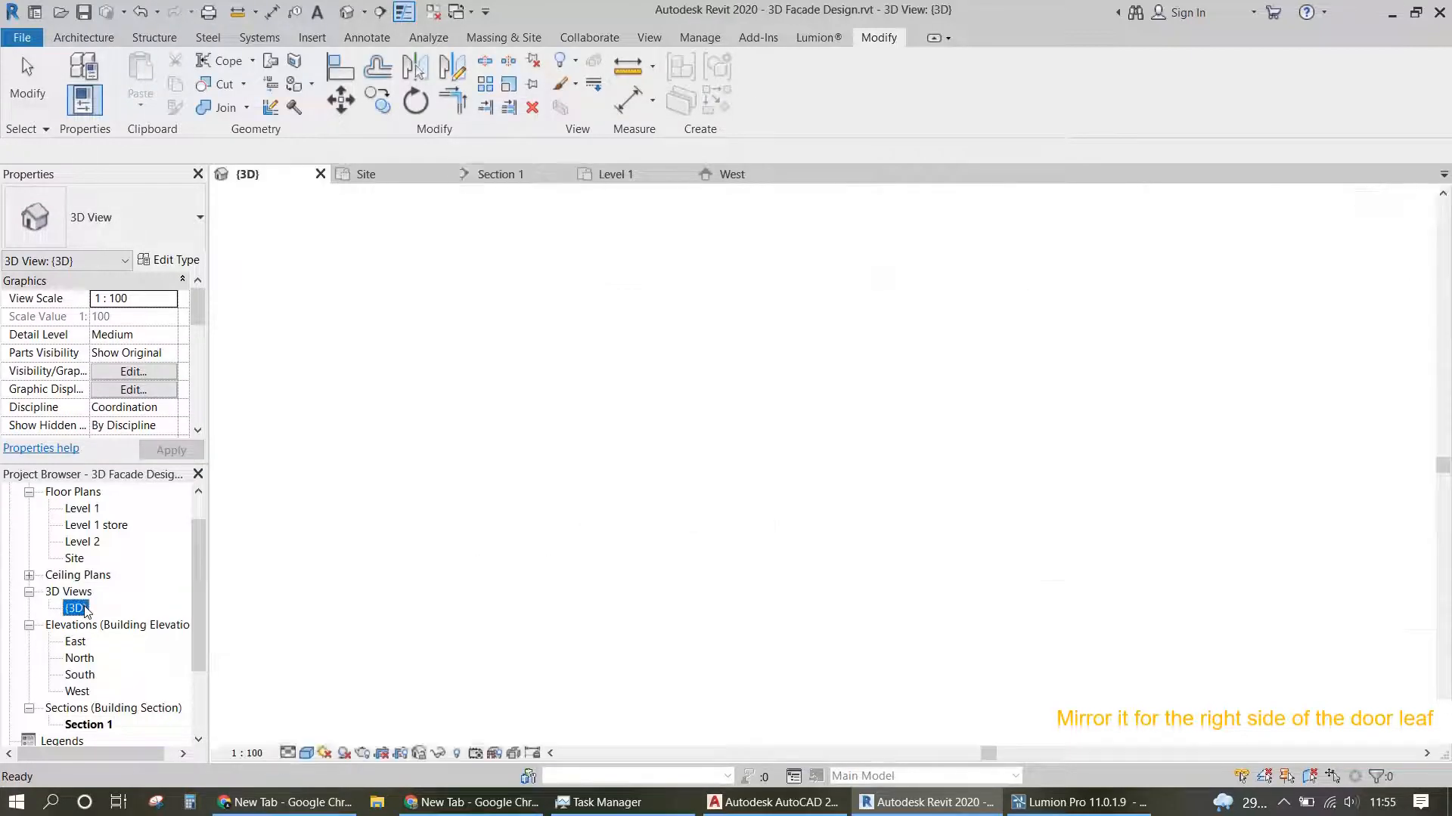
{"action": "scroll", "coordinate": [767, 477], "scroll_direction": "up", "scroll_amount": 5}
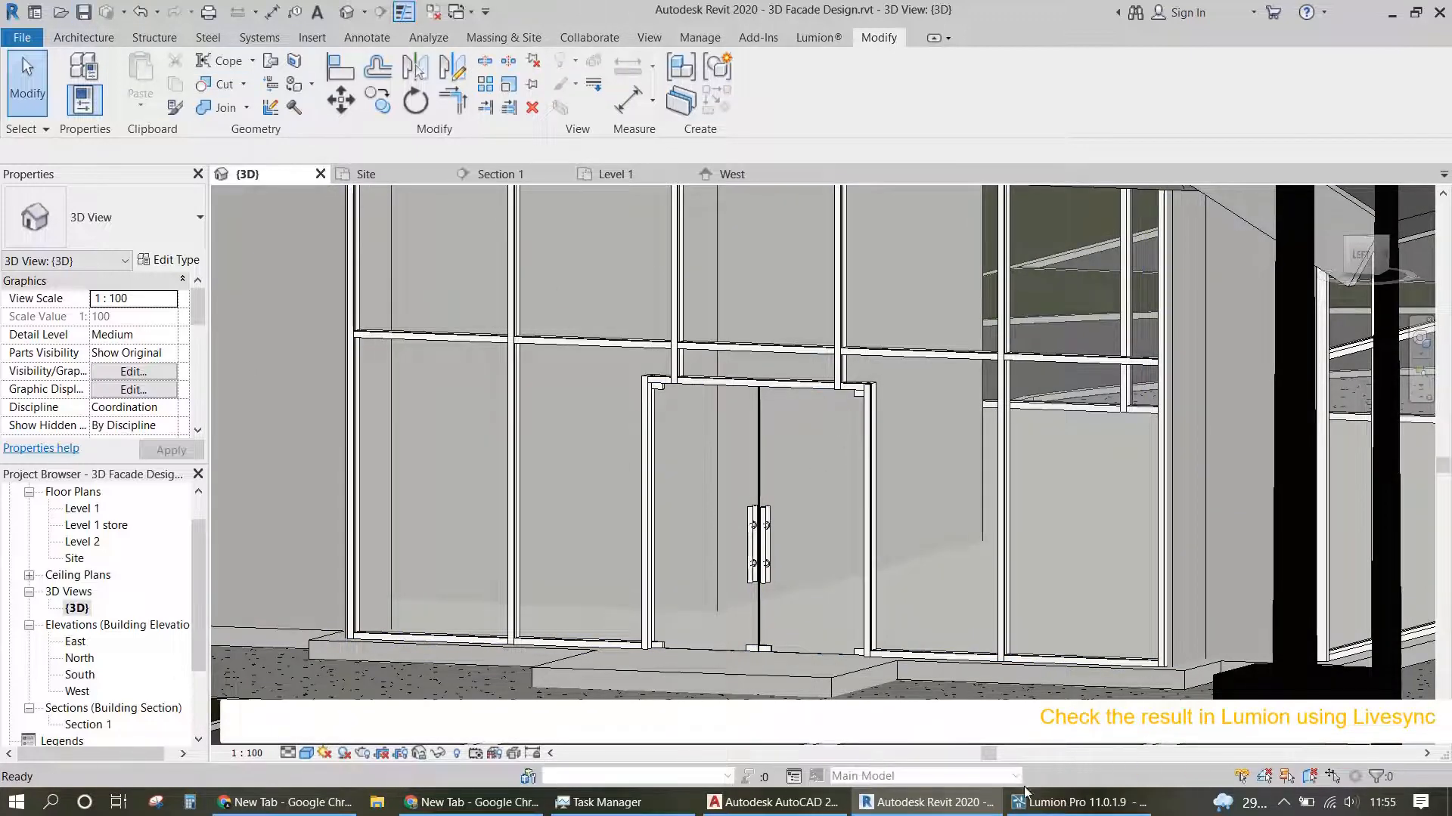
Step: Switch to Lumion and examine the synced double door's handles and hinges up close from outside the entrance
{"action": "left_click", "coordinate": [1074, 802]}
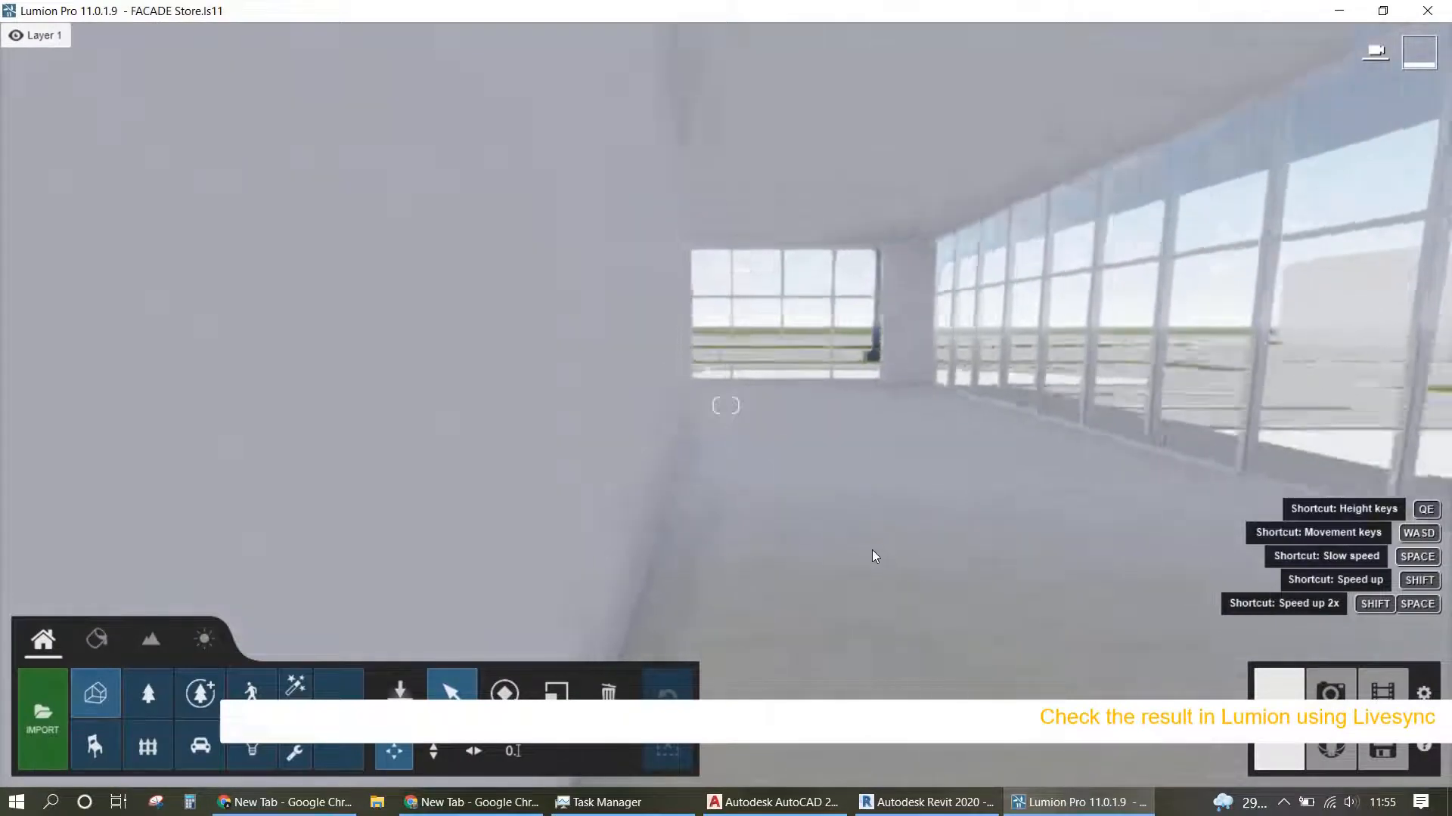
{"action": "scroll", "coordinate": [872, 550], "scroll_direction": "down", "scroll_amount": 5}
{"action": "scroll", "coordinate": [853, 554], "scroll_direction": "up", "scroll_amount": 4}
{"action": "key", "text": "e"}
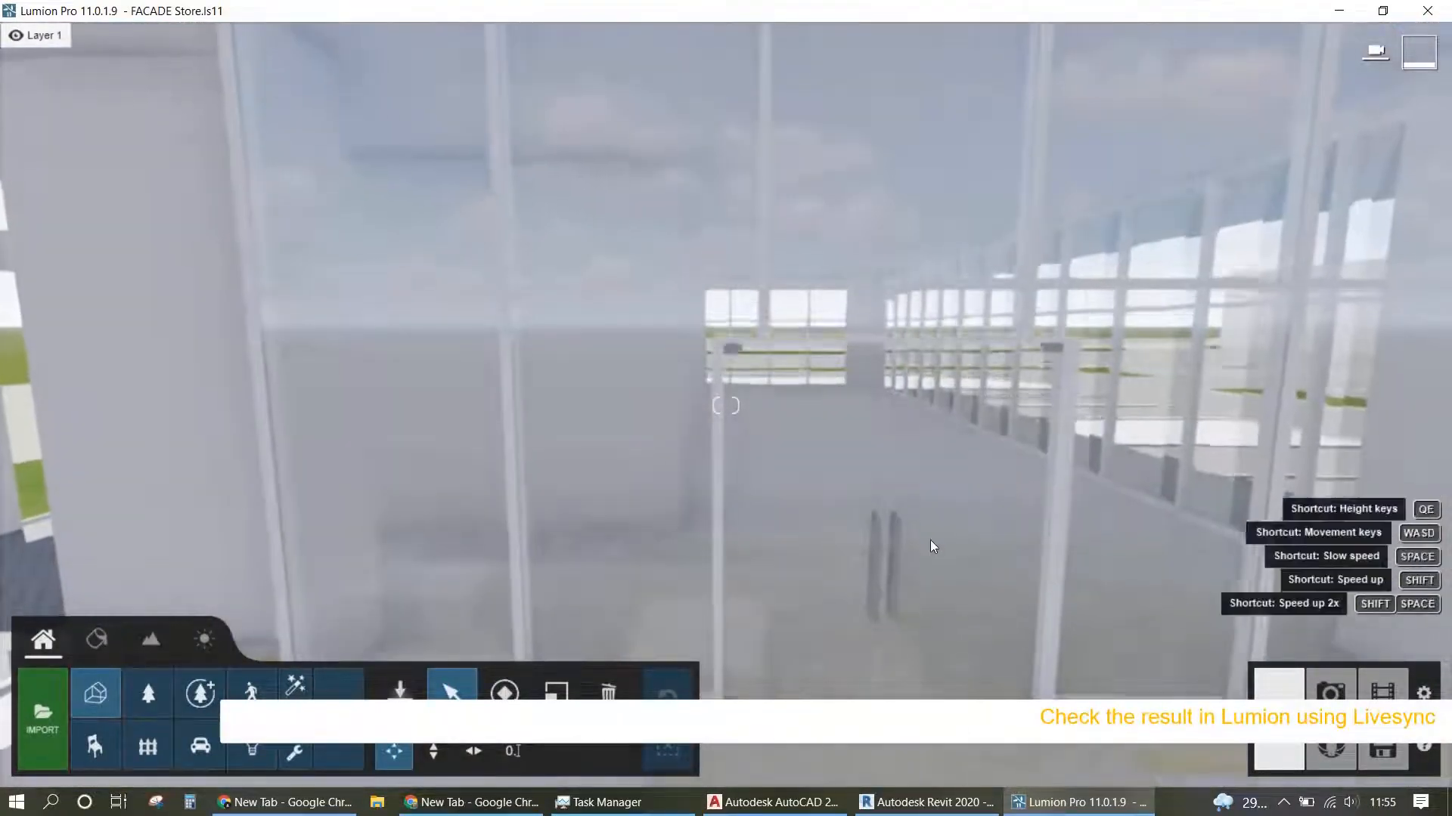
{"action": "key", "text": "a"}
{"action": "right_click_drag", "start_coordinate": [874, 376], "coordinate": [822, 354]}
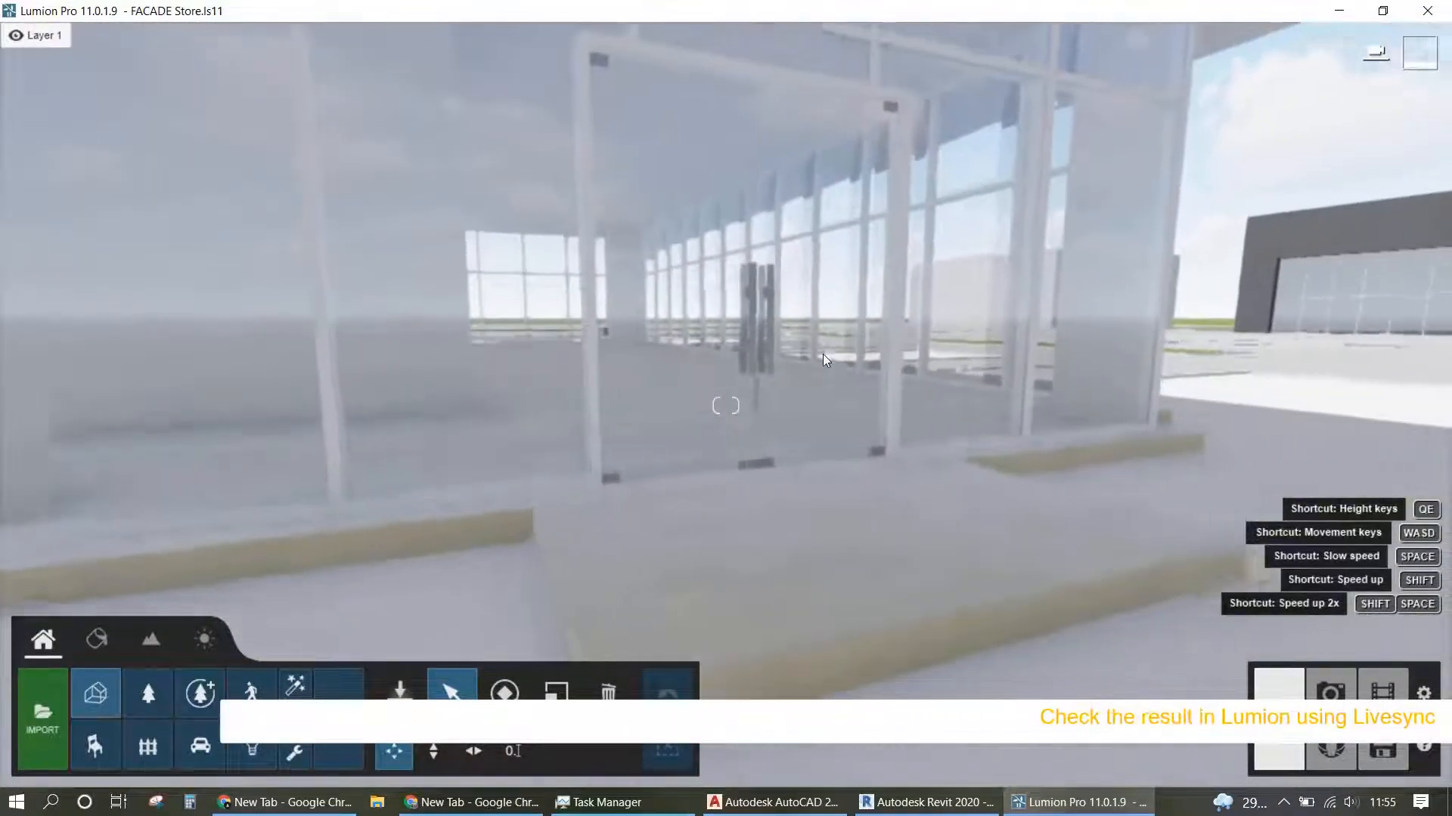
{"action": "key", "text": "a"}
{"action": "key", "text": "w"}
{"action": "key", "text": "q"}
{"action": "key", "text": "w"}
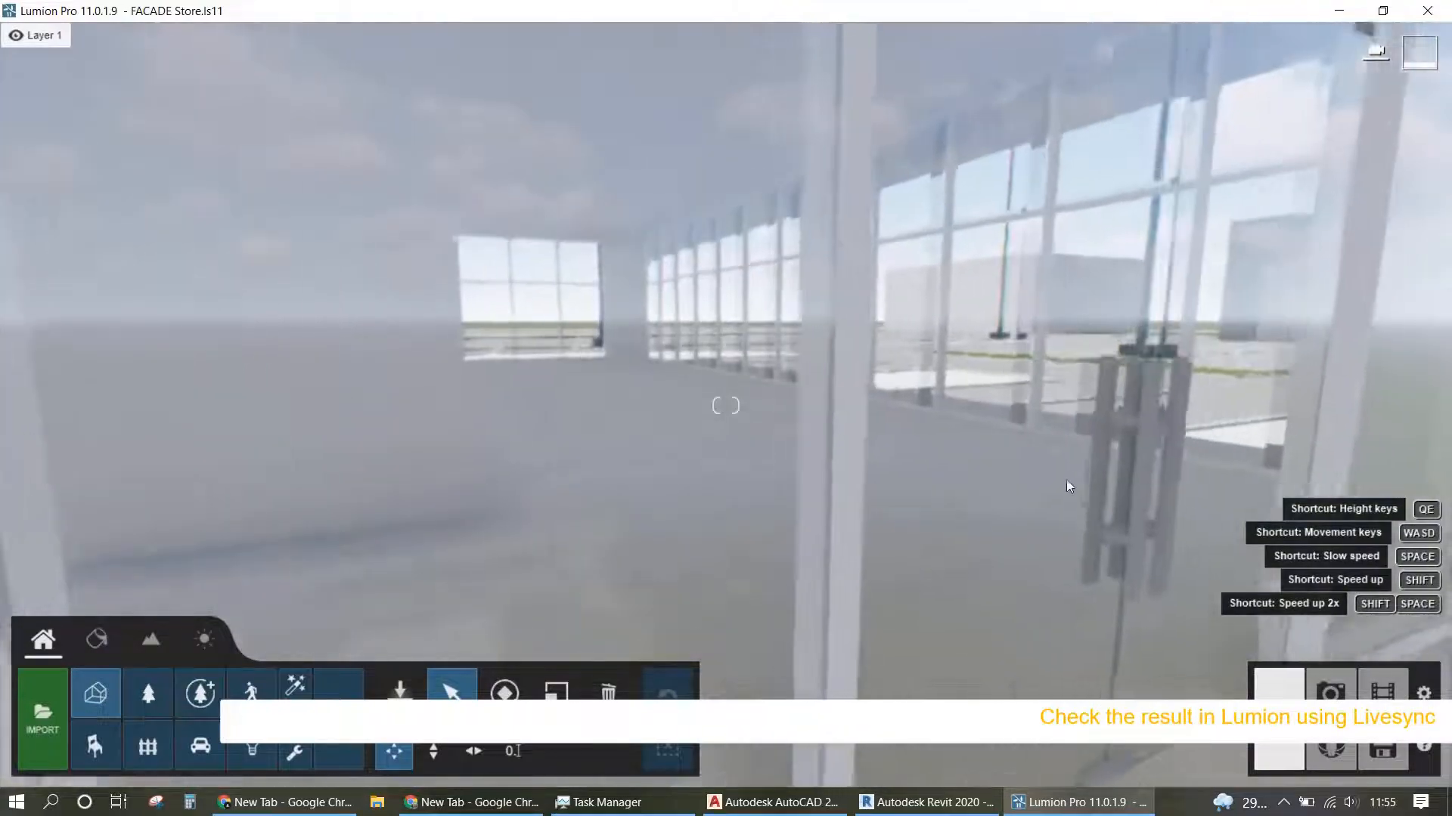
{"action": "key", "text": "s"}
{"action": "right_click_drag", "start_coordinate": [1186, 354], "coordinate": [1118, 417]}
{"action": "key", "text": "s"}
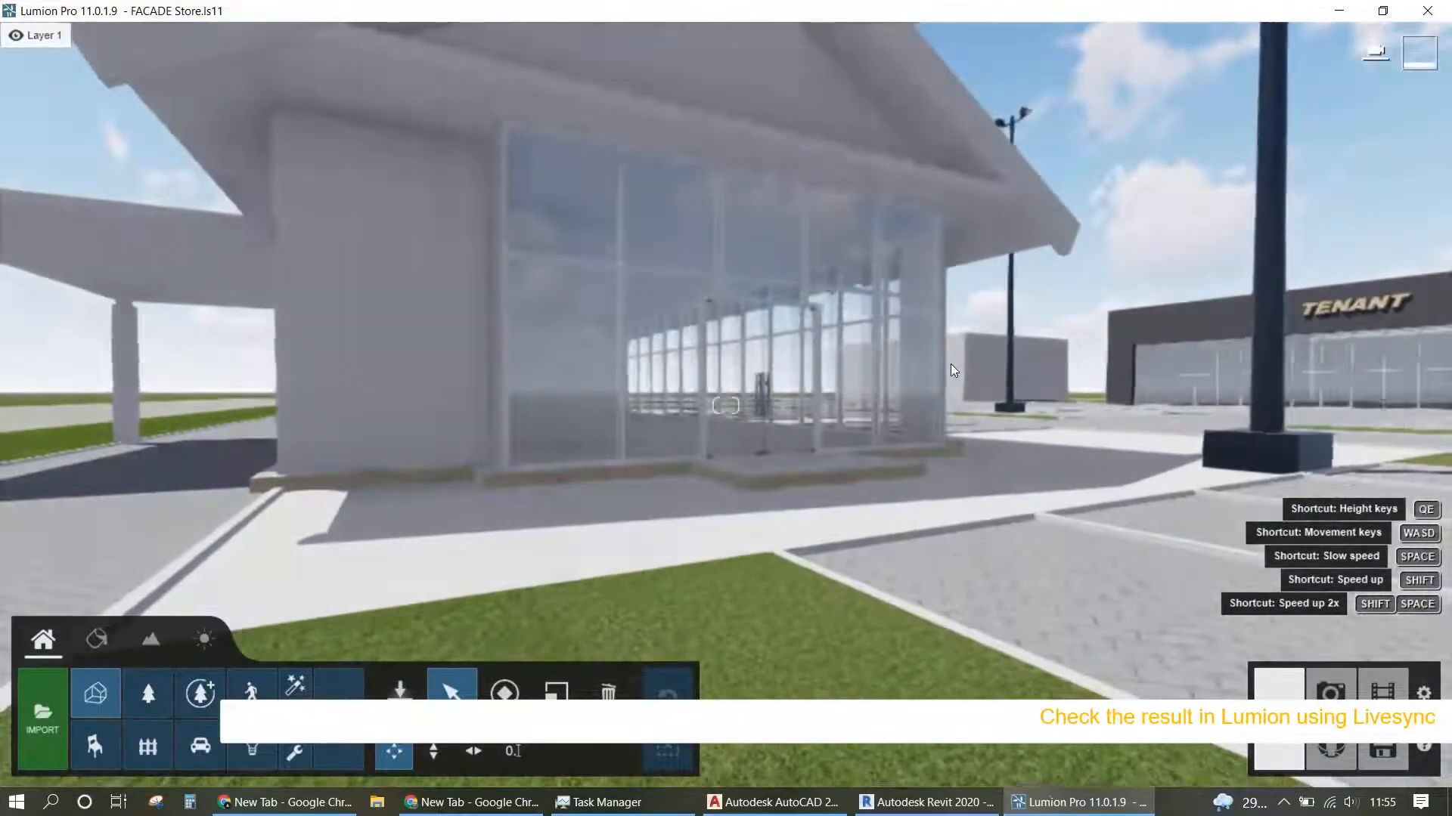
Step: Examine the double door straight on from the entrance step, and the building's whole front facade from the parking area
{"action": "key", "text": "w"}
{"action": "right_click_drag", "start_coordinate": [951, 365], "coordinate": [851, 447]}
{"action": "key", "text": "d"}
{"action": "key", "text": "d"}
{"action": "key", "text": "w"}
{"action": "key", "text": "s"}
{"action": "key", "text": "s"}
{"action": "key", "text": "a"}
{"action": "key", "text": "w"}
{"action": "key", "text": "d"}
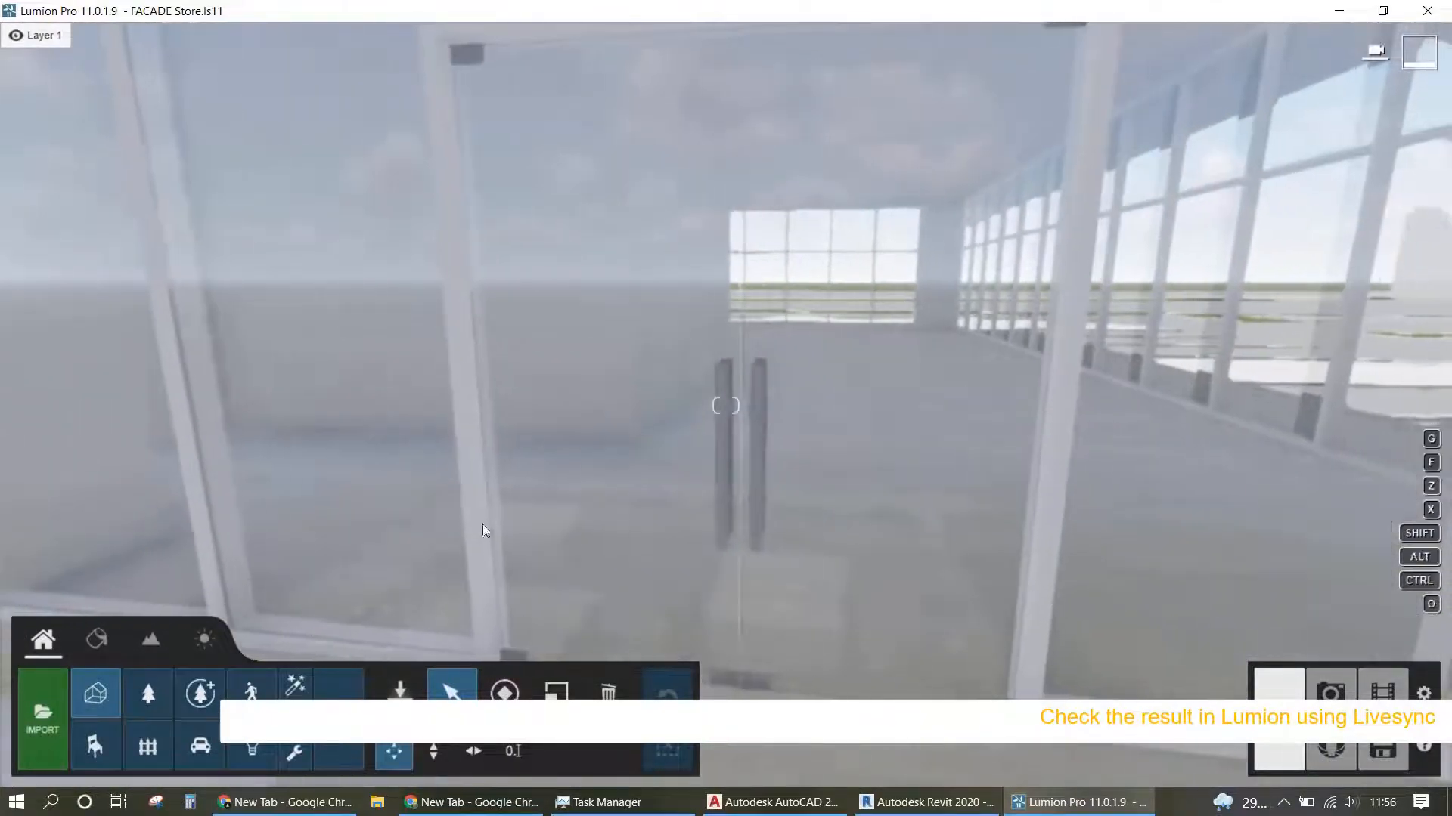
{"action": "key", "text": "s"}
{"action": "right_click_drag", "start_coordinate": [685, 430], "coordinate": [868, 426]}
{"action": "key", "text": "s"}
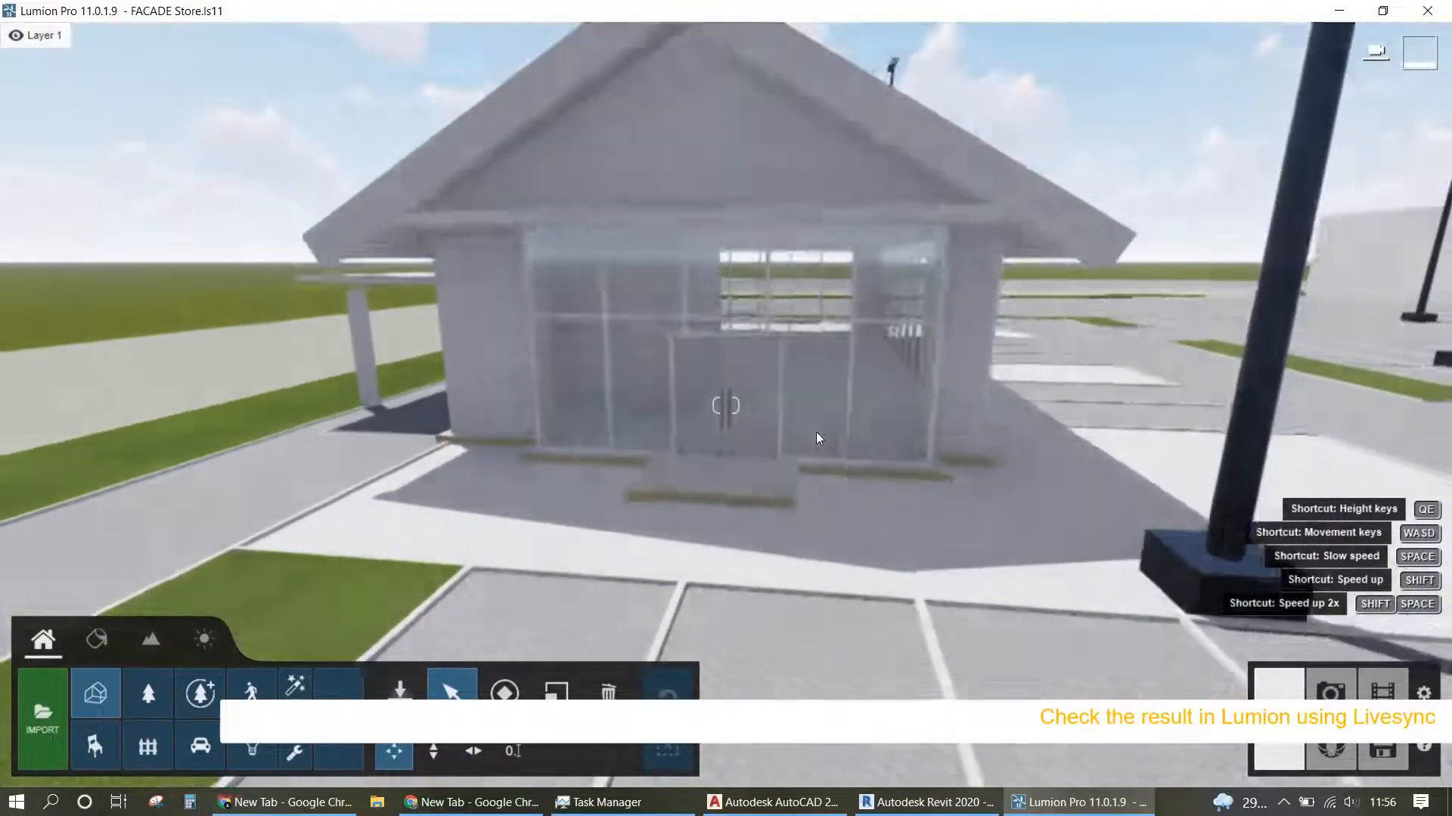
{"action": "key", "text": "s"}
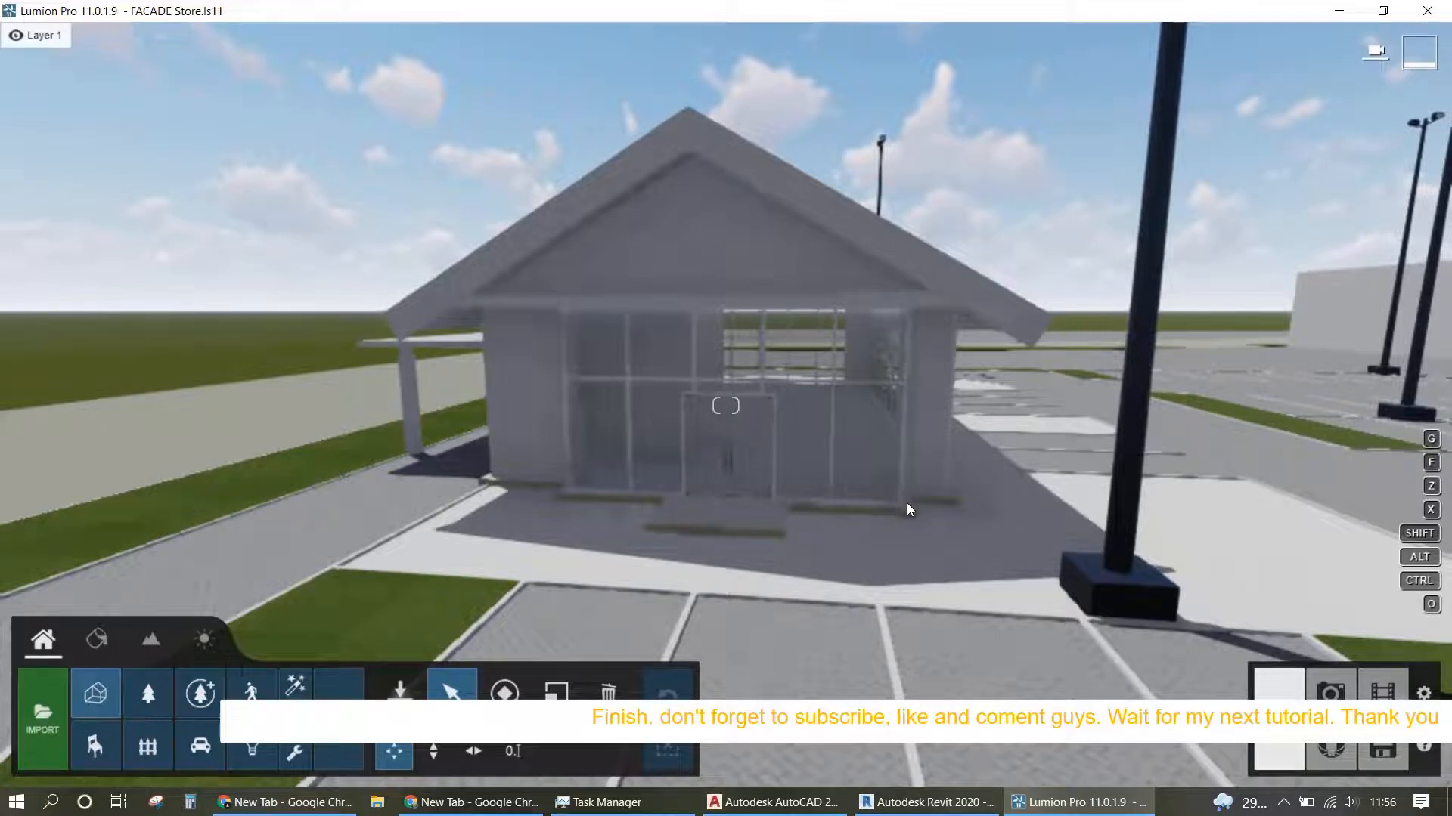
{"action": "left_click", "coordinate": [1284, 803]}
{"action": "left_click", "coordinate": [1231, 773]}
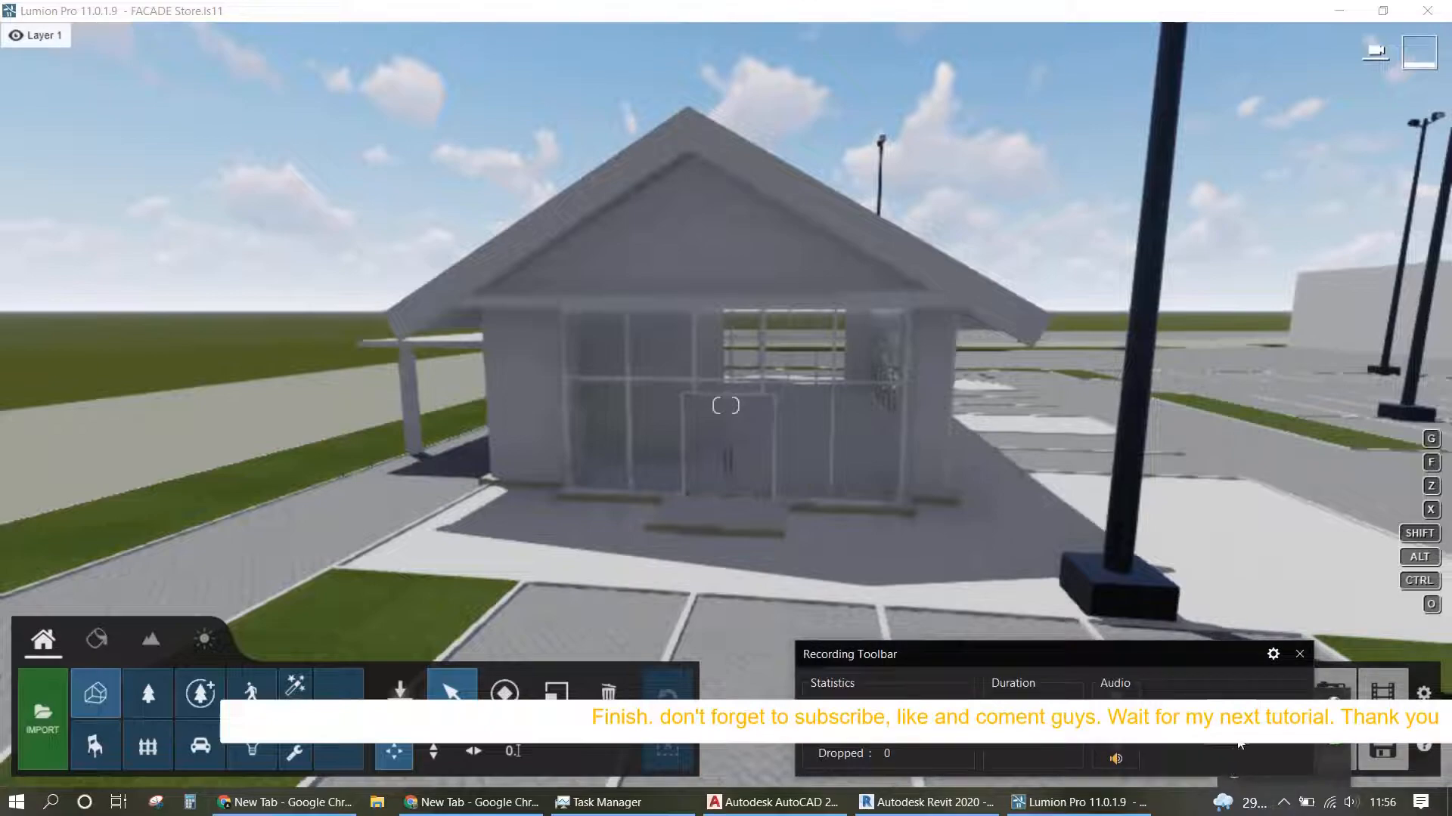